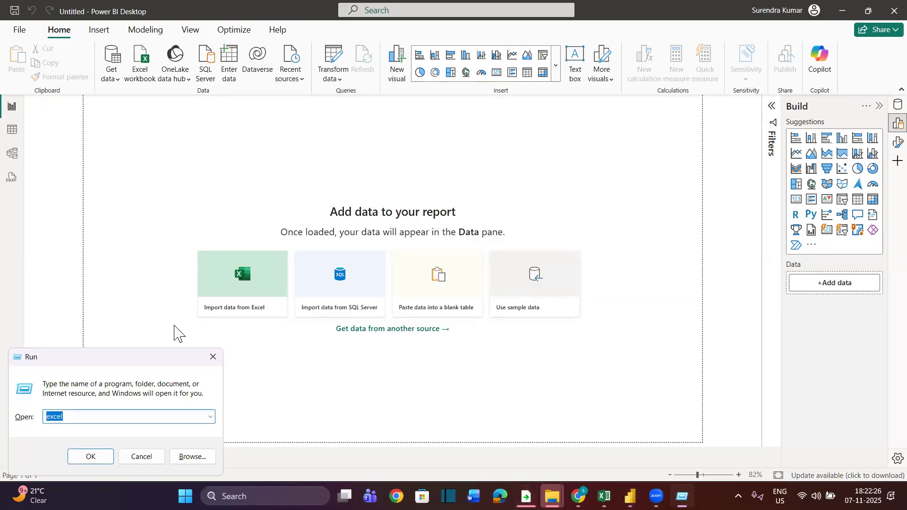
- Launch Excel with a blank workbook and dismiss Document Recovery, keeping the recovered files available
key("Return")
left_click(277, 137)
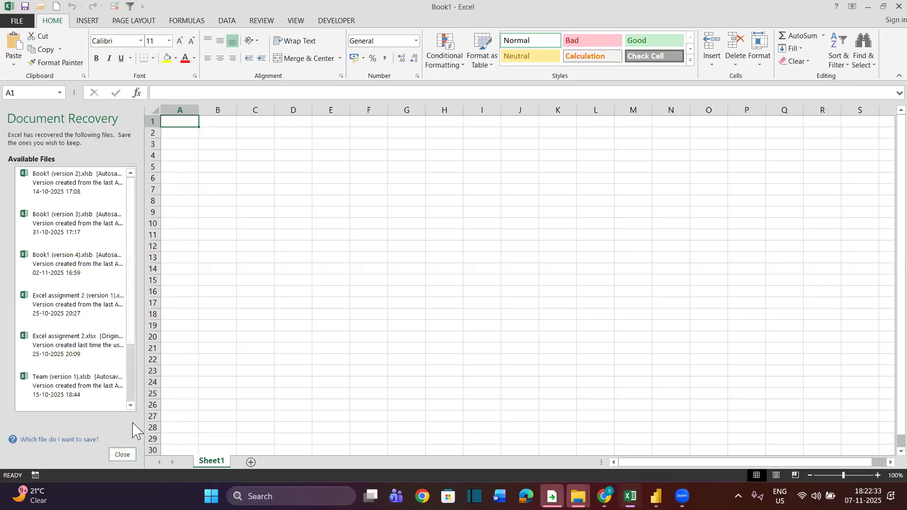
left_click(124, 455)
left_click(193, 160)
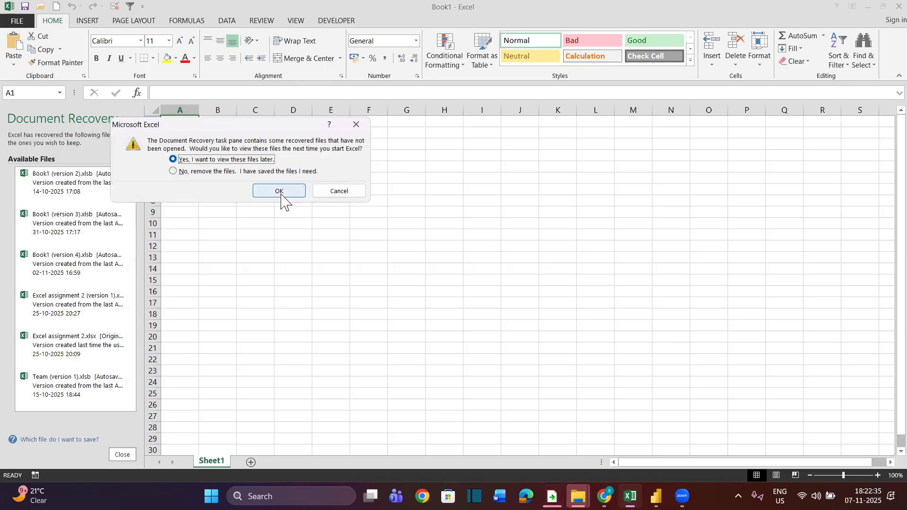
left_click(279, 191)
left_click(155, 180)
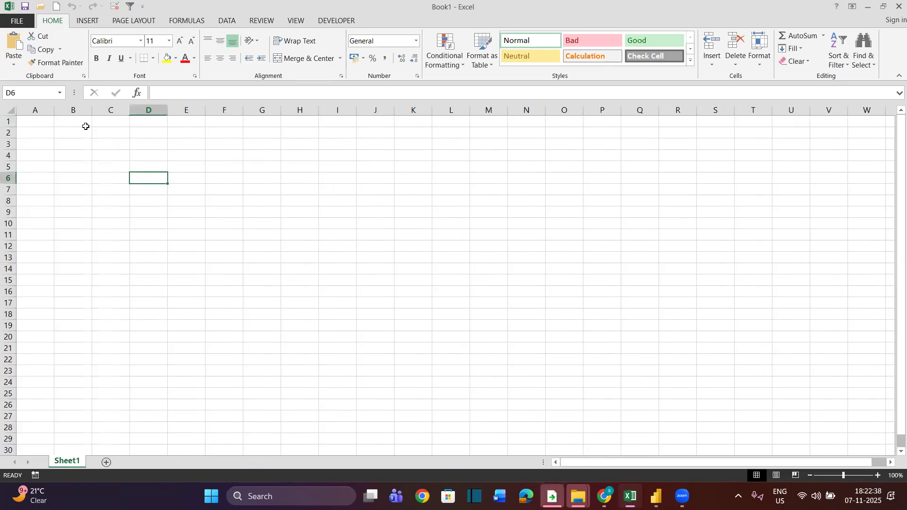
- Enter the header Value in cell B1 of the blank sheet
left_click(85, 125)
type("Value")
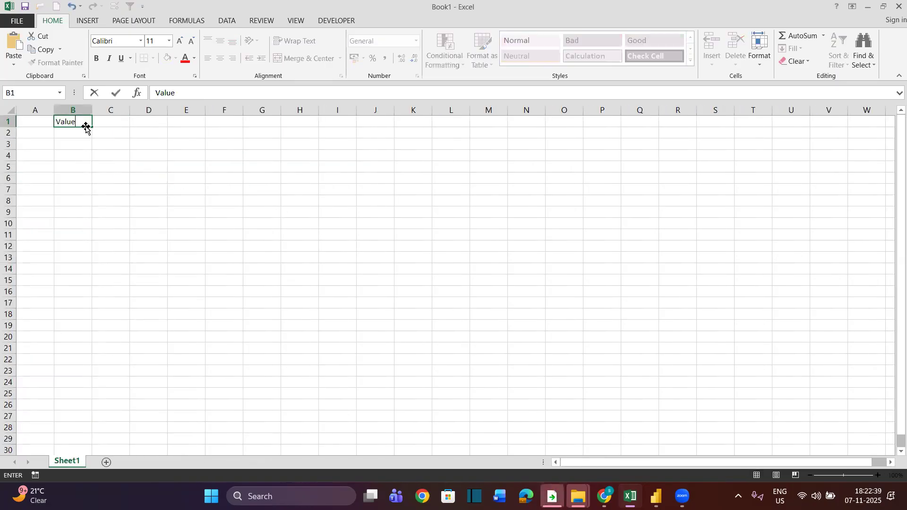
key("Return")
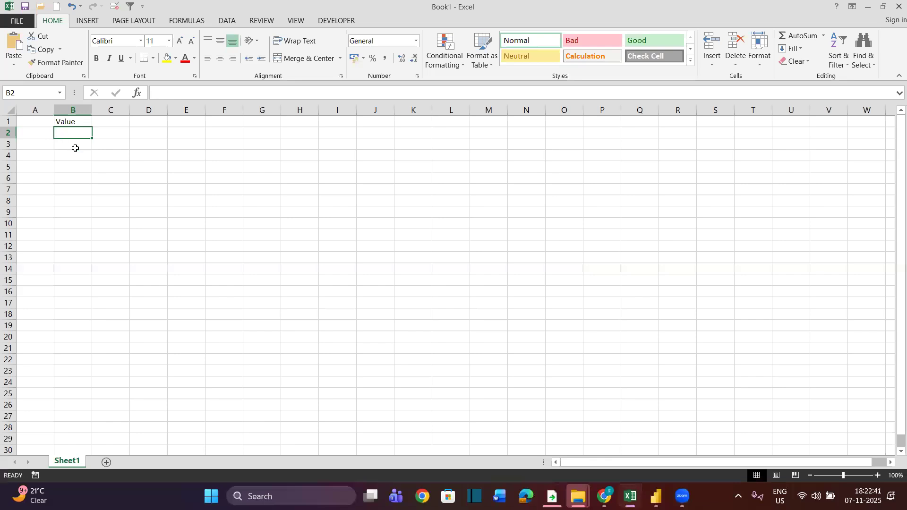
- Enter the formula =RANDBETWEEN(100,900) in cell B2, replacing any mistyped entry
type("[=randb")
key("Tab")
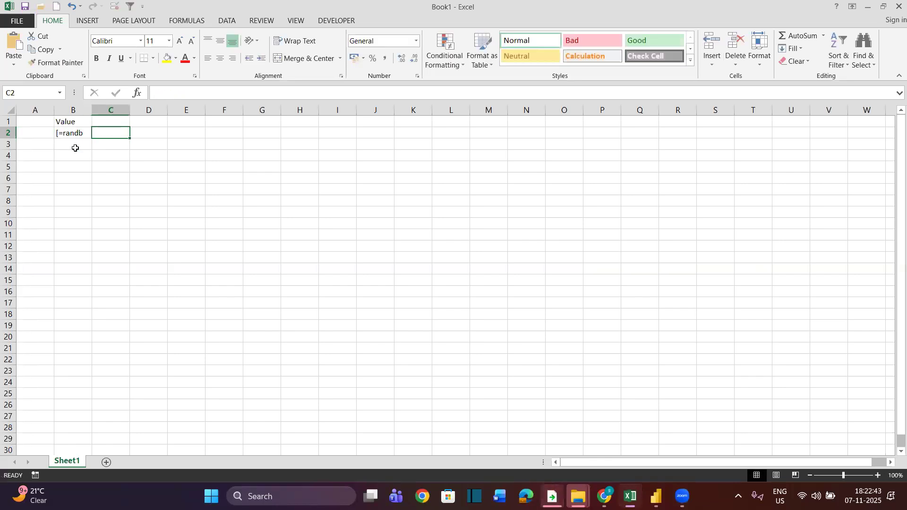
key("Left")
type("=ra")
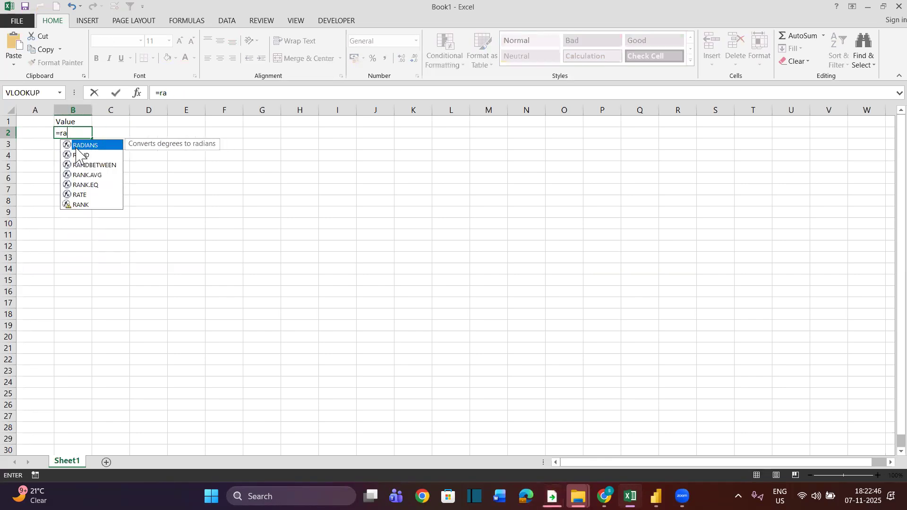
type("nd")
double_click(77, 154)
type("100,900)")
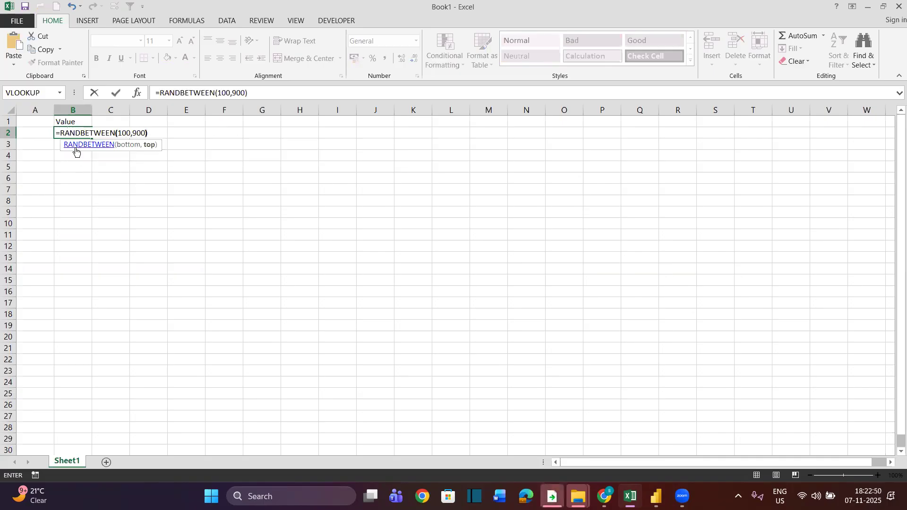
key("Return")
- Copy the random-number formula from B2 down through cell B24
key("Up")
key("shift+Down")
key("shift+Down")
key("shift+Down")
key("shift+Down")
key("shift+Down")
key("shift+Down")
key("shift+Down")
key("shift+Down")
key("shift+Down")
key("shift+Down")
key("shift+Down")
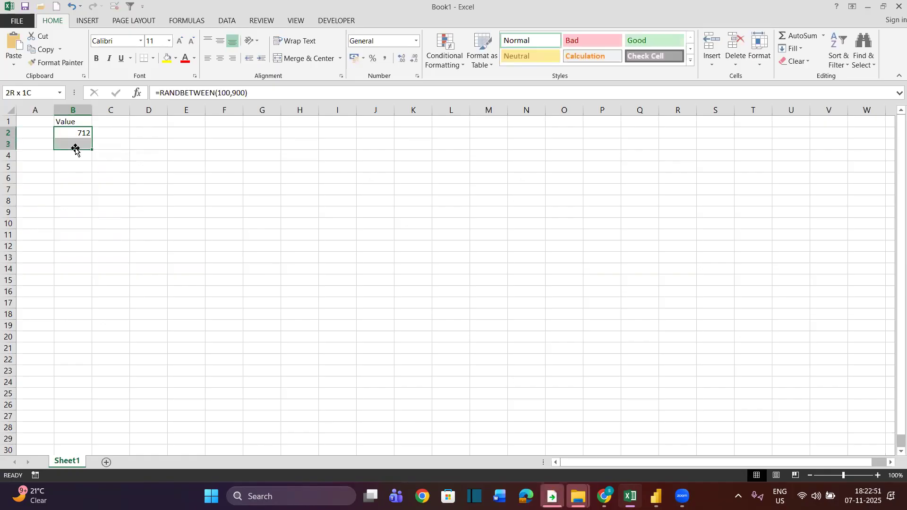
key("shift+Down")
key("shift+Down")
key("shift+Down")
key("shift+Down")
key("shift+Down")
key("shift+Down")
key("shift+Down")
key("shift+Down")
key("shift+Down")
key("shift+Down")
key("shift+Down")
key("ctrl+c")
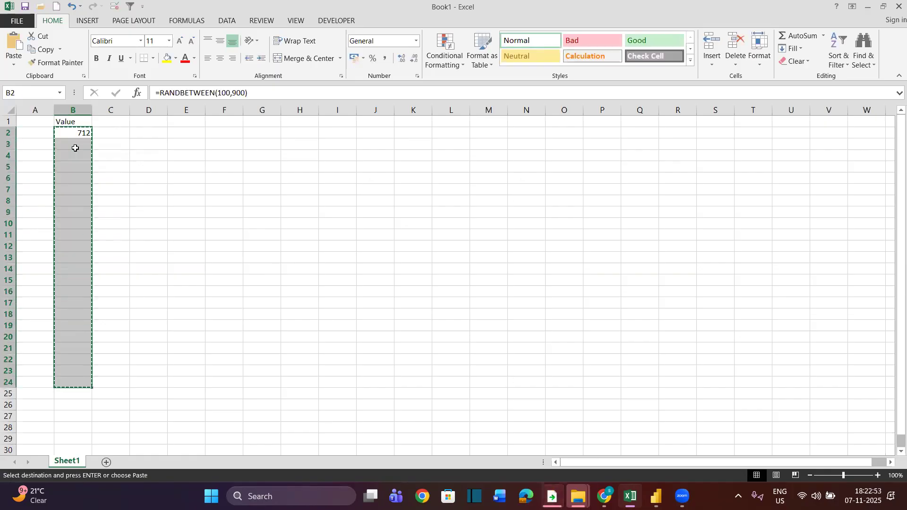
key("ctrl+v")
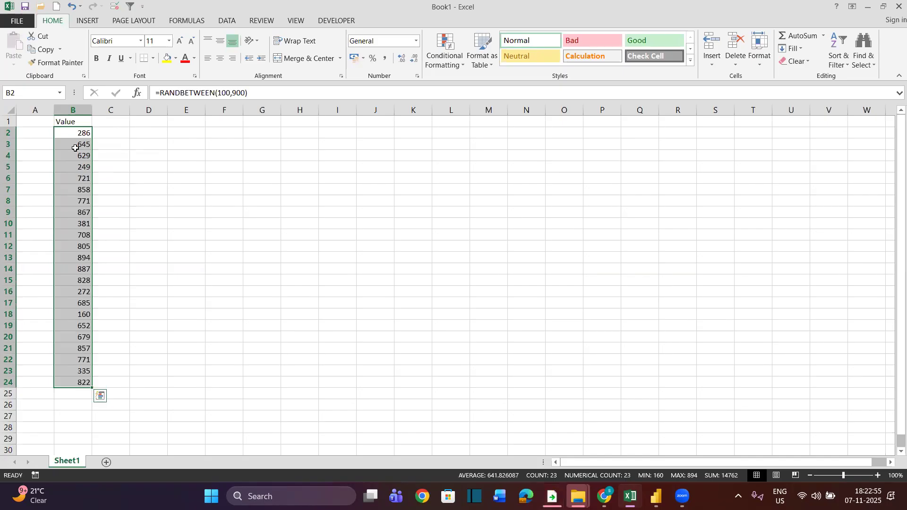
- Replace the formulas in B2:B24 with their static values
key("ctrl+alt+v")
key("v")
key("Return")
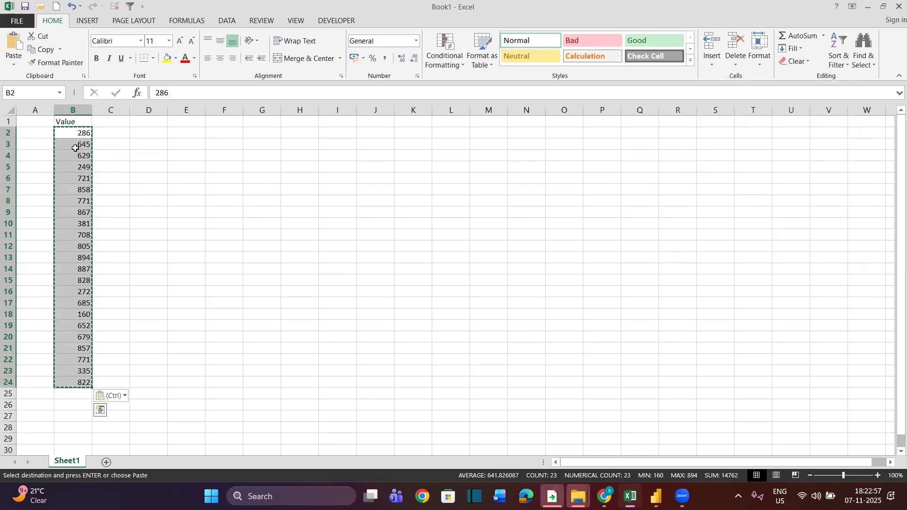
- Copy B1:B24 including the Value header, and open a blank Create Table grid in Power BI Desktop
key("Up")
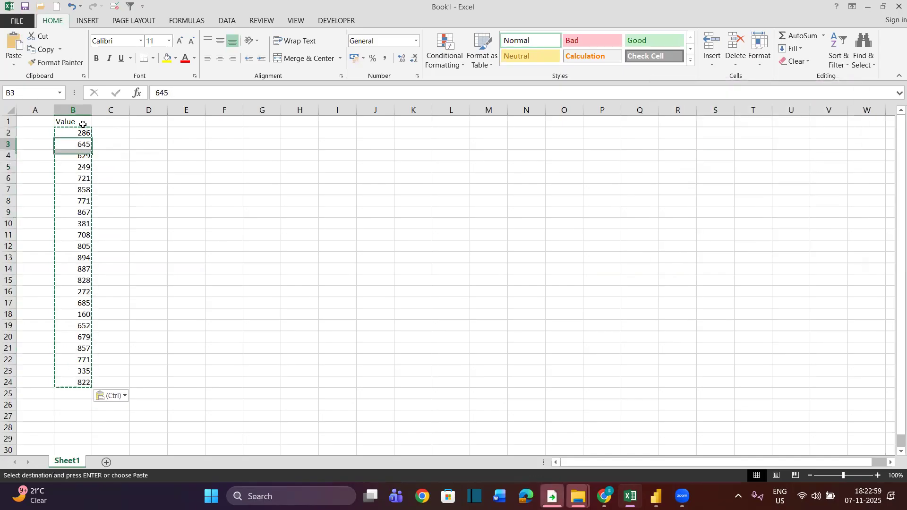
key("ctrl+shift+Down")
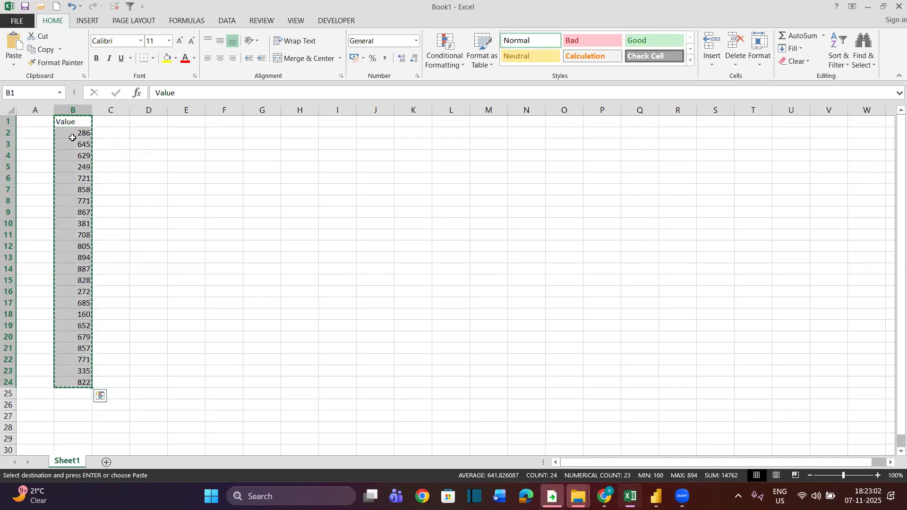
key("alt+Tab")
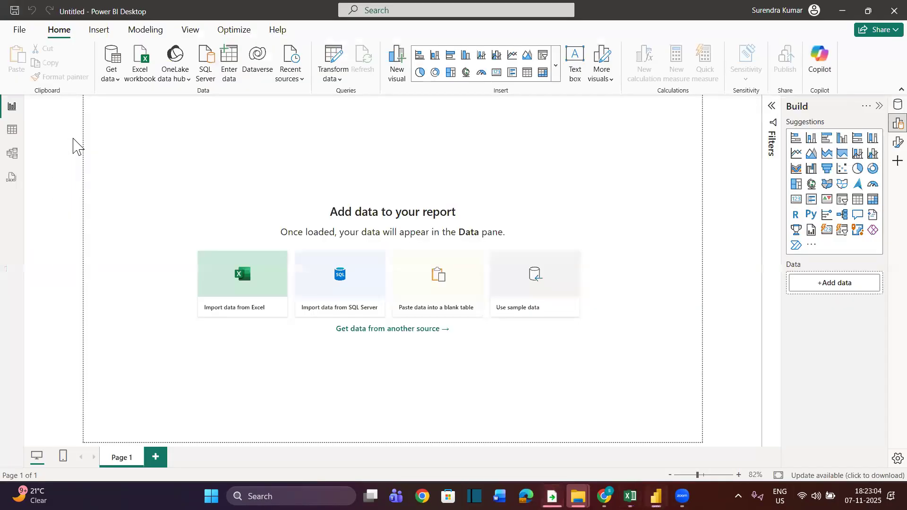
left_click(230, 65)
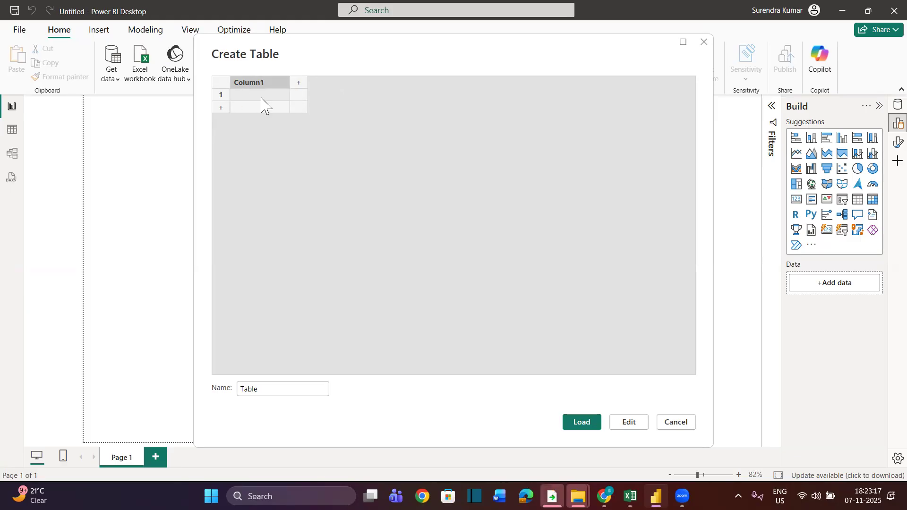
- Add four extra columns to the blank table grid and delete Column2 to Column5 again
left_click(298, 86)
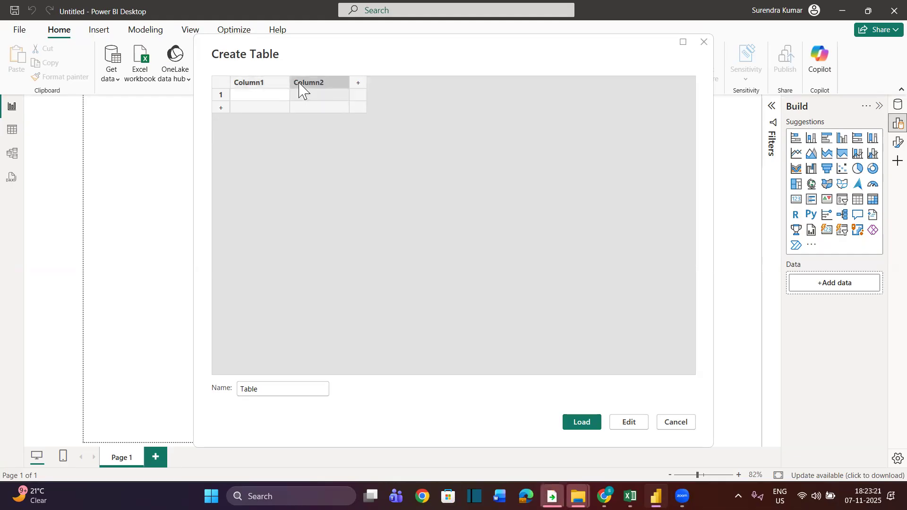
left_click(360, 86)
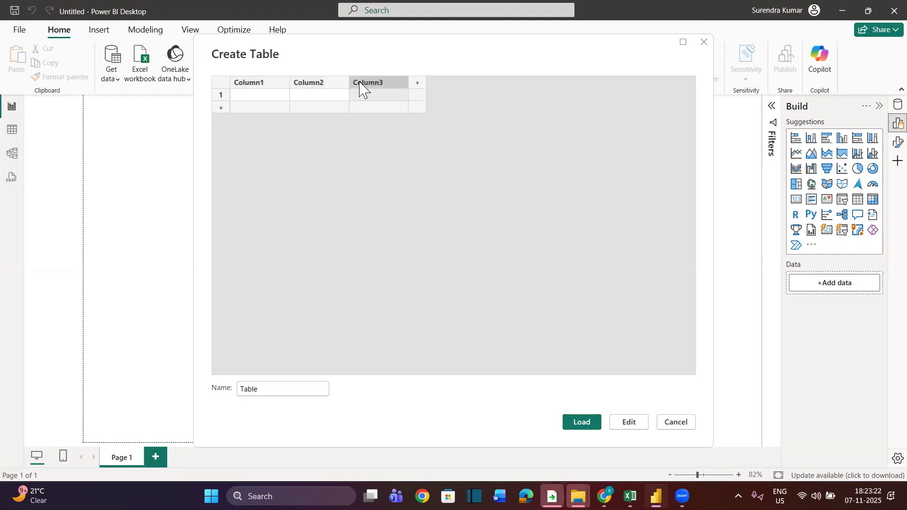
left_click(417, 86)
left_click(477, 85)
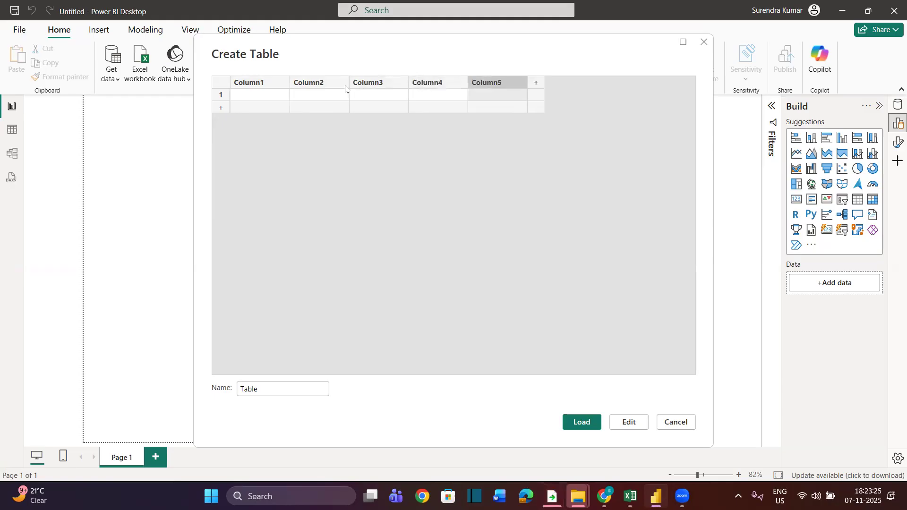
left_click(331, 84)
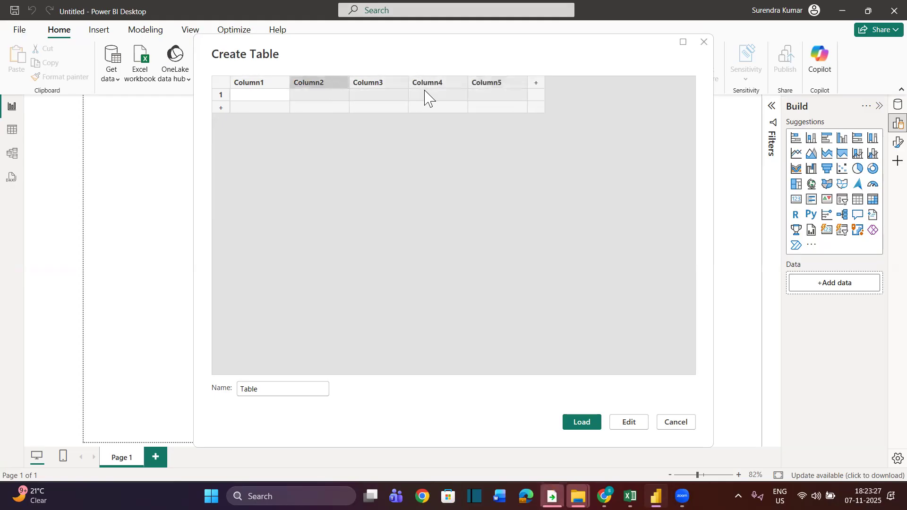
right_click(323, 81)
left_click(351, 126)
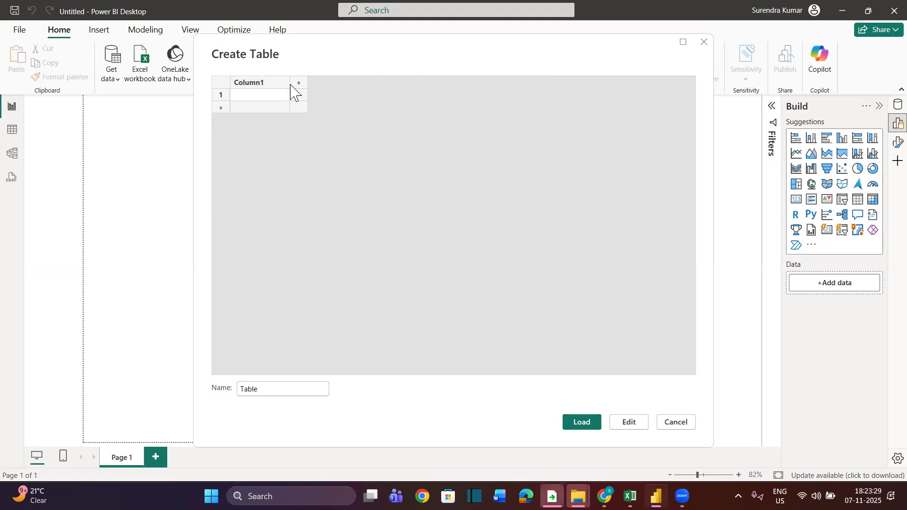
- Add three extra rows to the single-column table grid
left_click(221, 107)
left_click(221, 122)
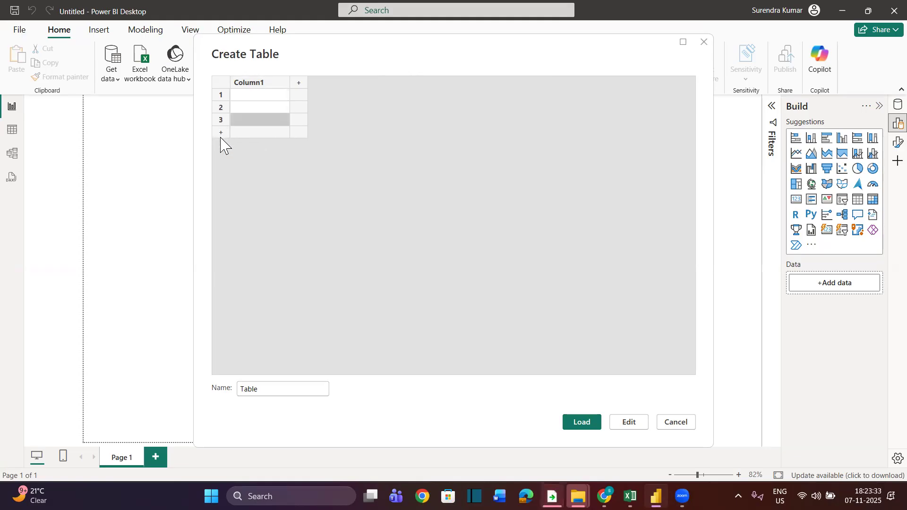
left_click(221, 136)
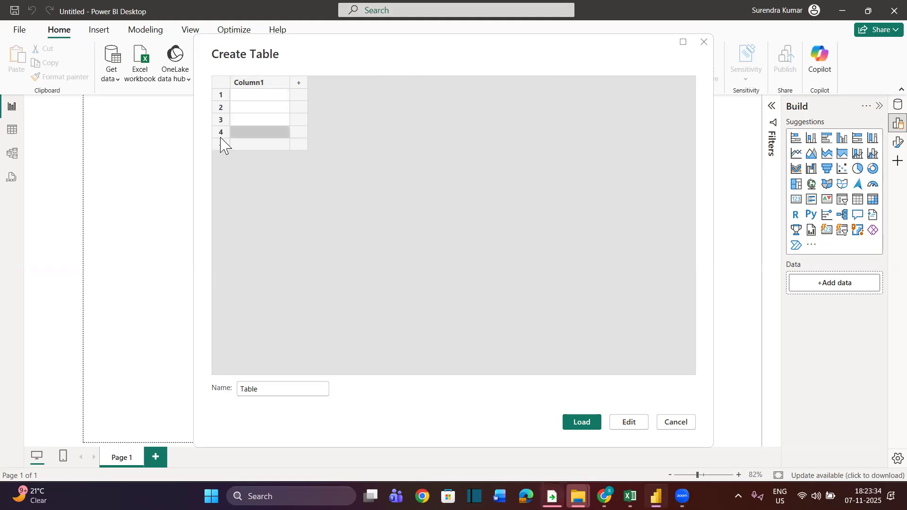
- Paste the copied Value header and numbers into the table grid, starting at the Column1 header
left_click(249, 83)
key("ctrl+v")
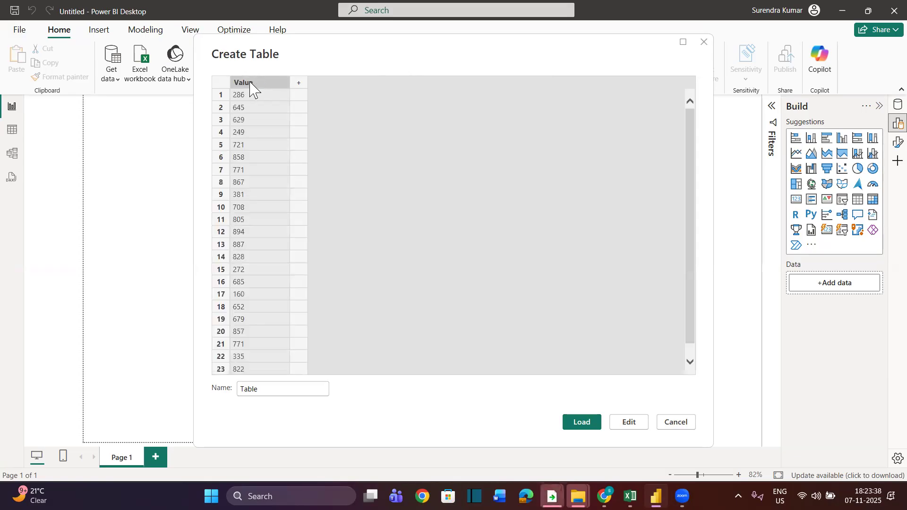
scroll(278, 295, "down", 1)
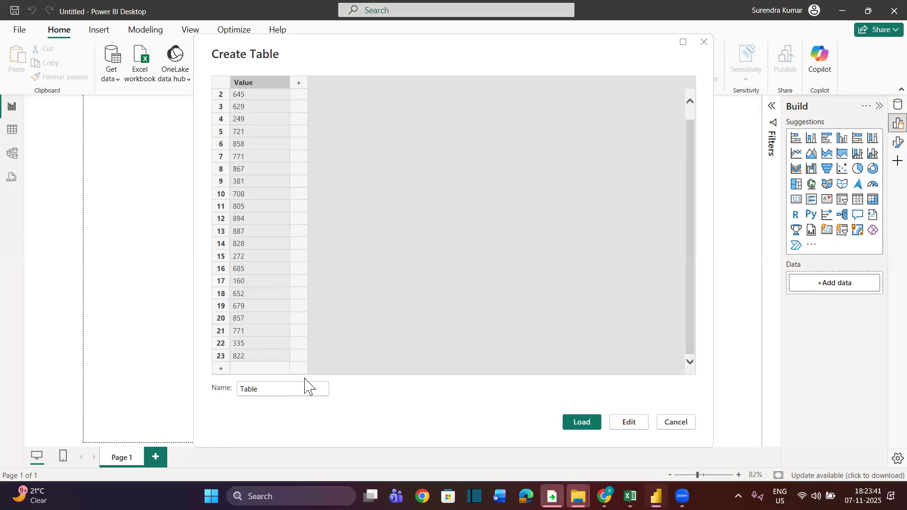
- Name the table Basic_Calculation and load it into the report
left_click_drag(279, 391, 202, 395)
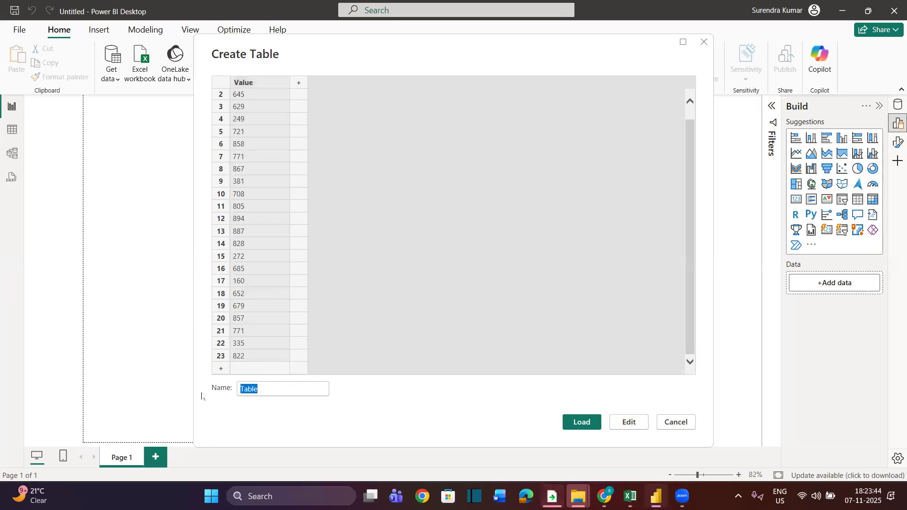
type("Basic")
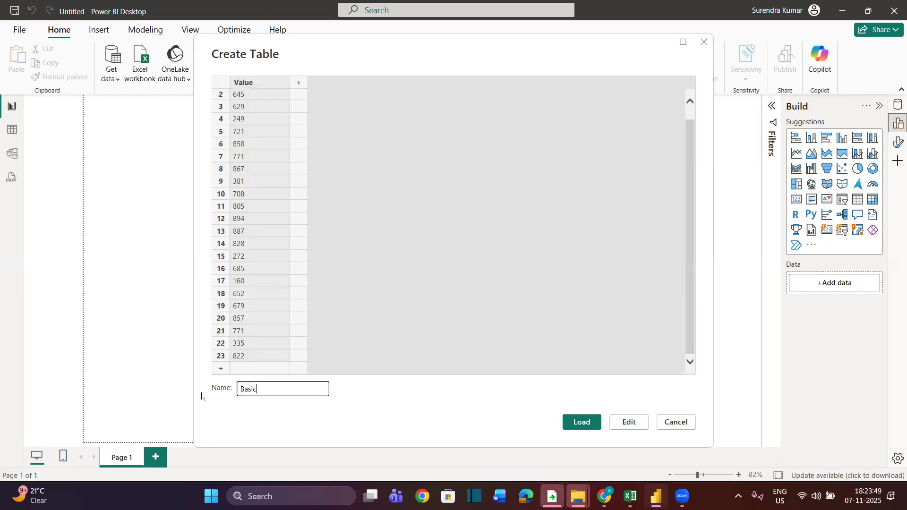
type("_Calculation")
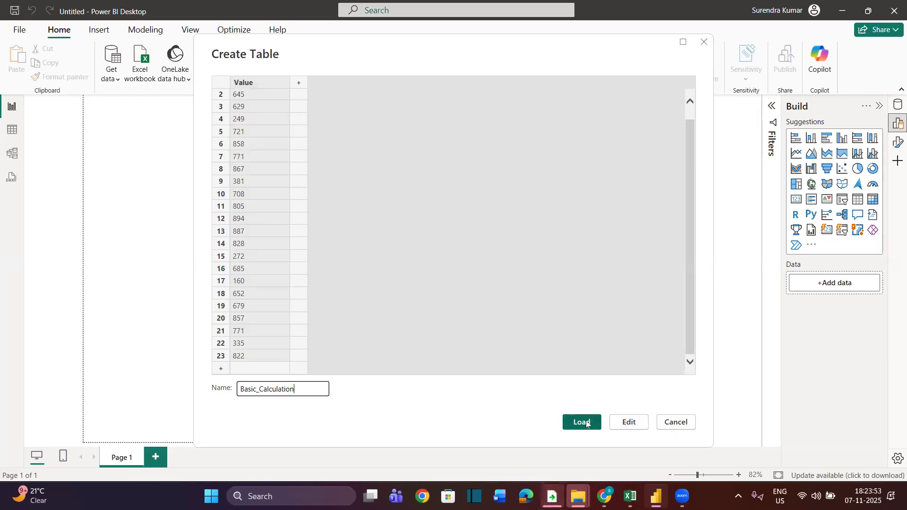
left_click(588, 423)
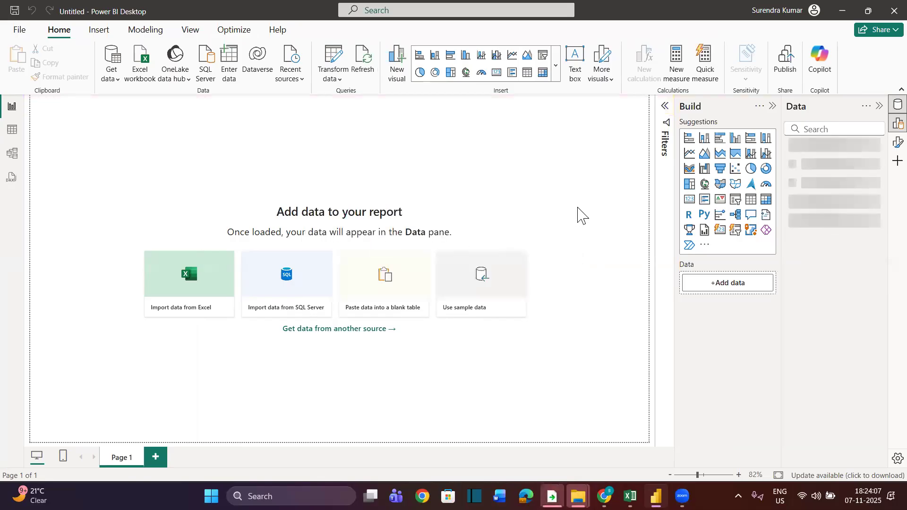
- Collapse the visual-building pane, expand the Basic_Calculation fields, and view the table's rows in Table view
left_click(772, 107)
left_click(793, 150)
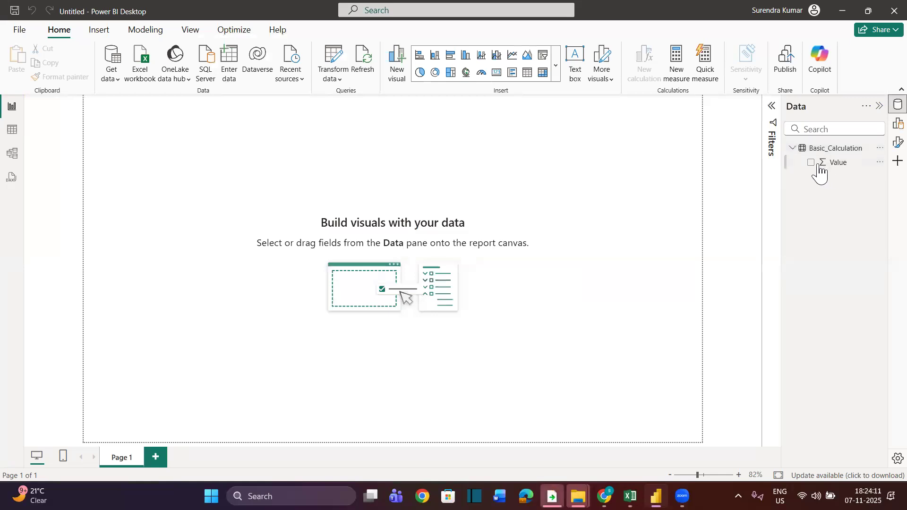
left_click(12, 130)
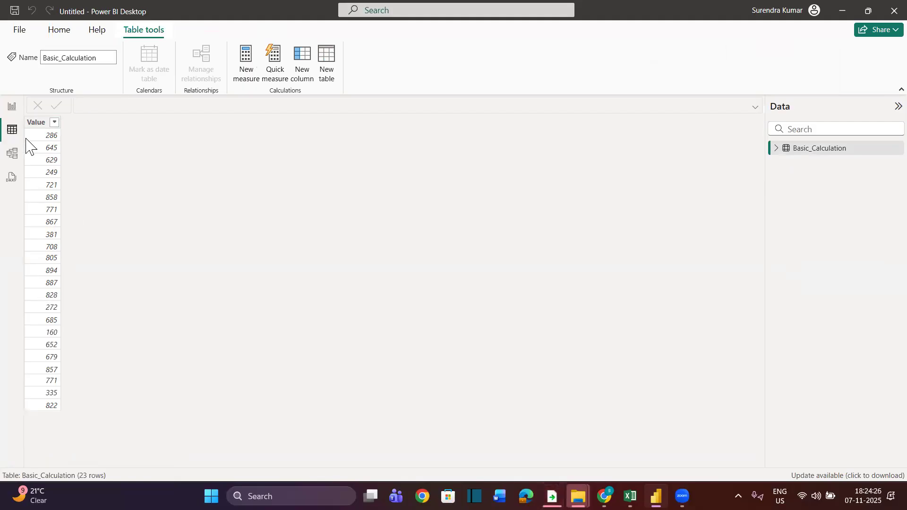
- Switch to the Excel workbook and enter the header Product Code in cell A1
key("alt+Tab")
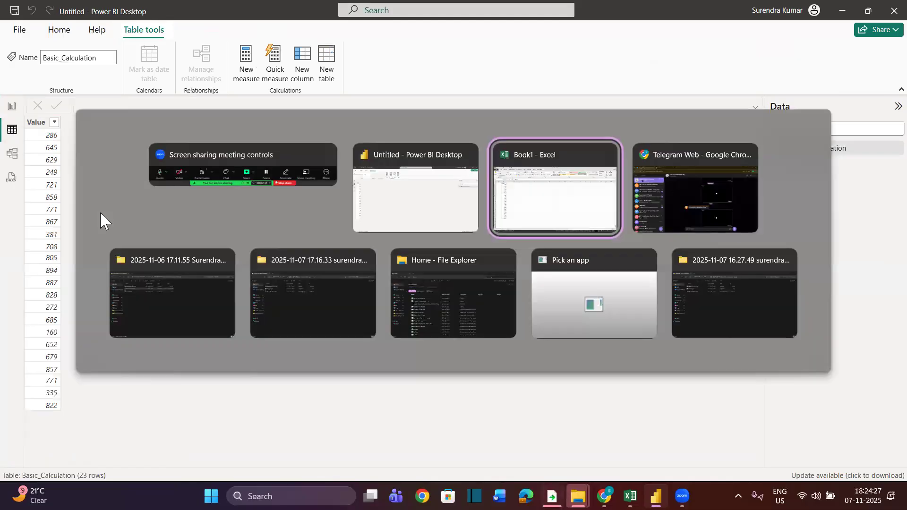
key("Left")
type("Pro")
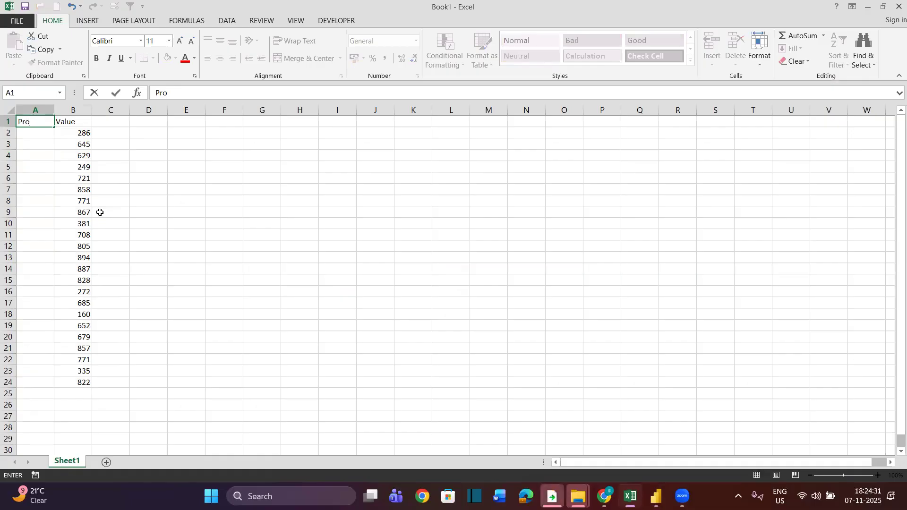
type("ject Code")
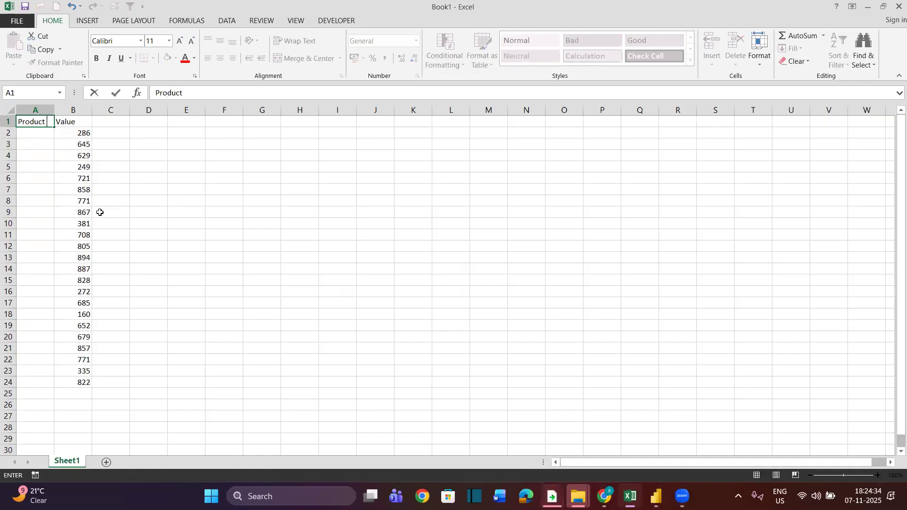
key("ctrl+Return")
- Autofit column A's width to the Product Code header
key("alt+h")
key("o")
key("w")
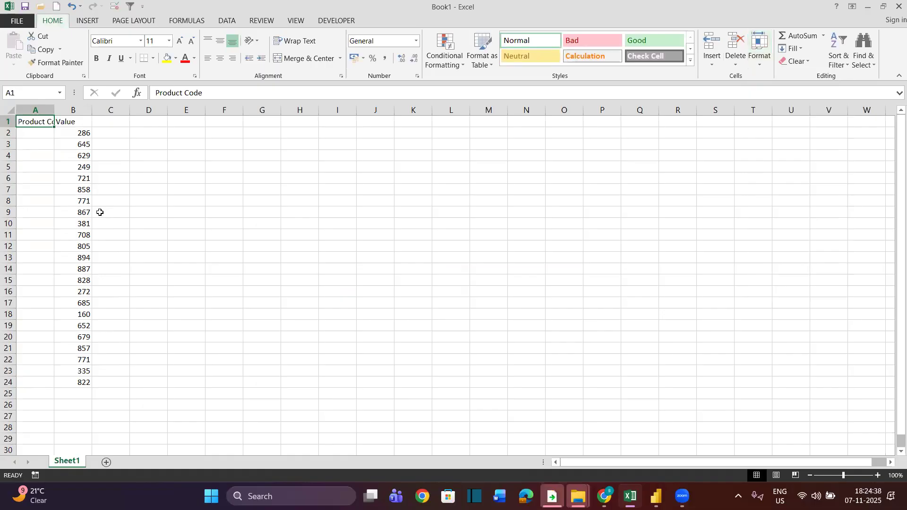
key("alt+h")
key("o")
key("i")
- Enter the random-letter formula =CHAR(RANDBETWEEN(65,90)) in cell A2
key("Down")
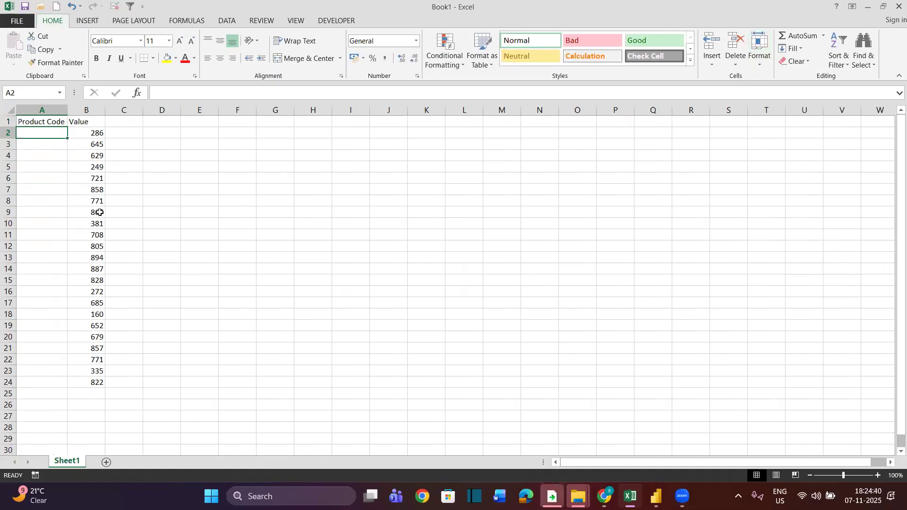
type("=char(")
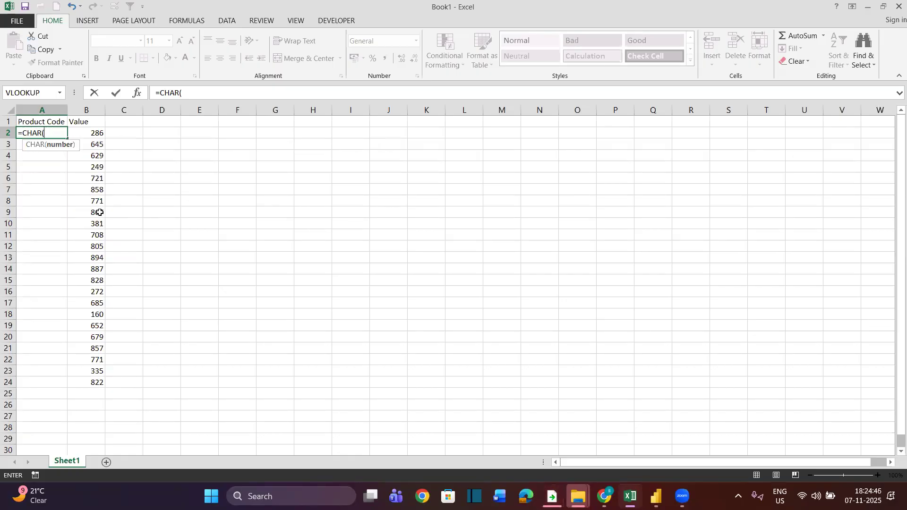
type("randbetween(")
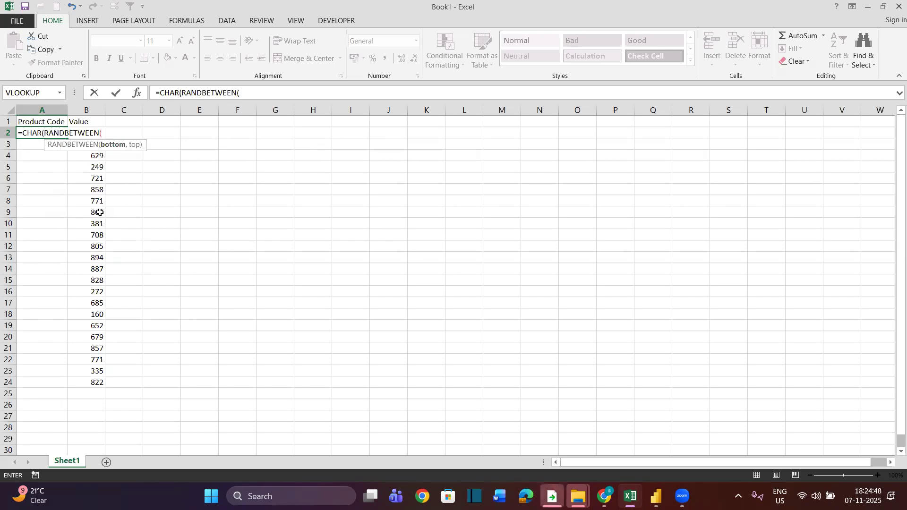
type("65.90")
key("BackSpace")
type(",90")
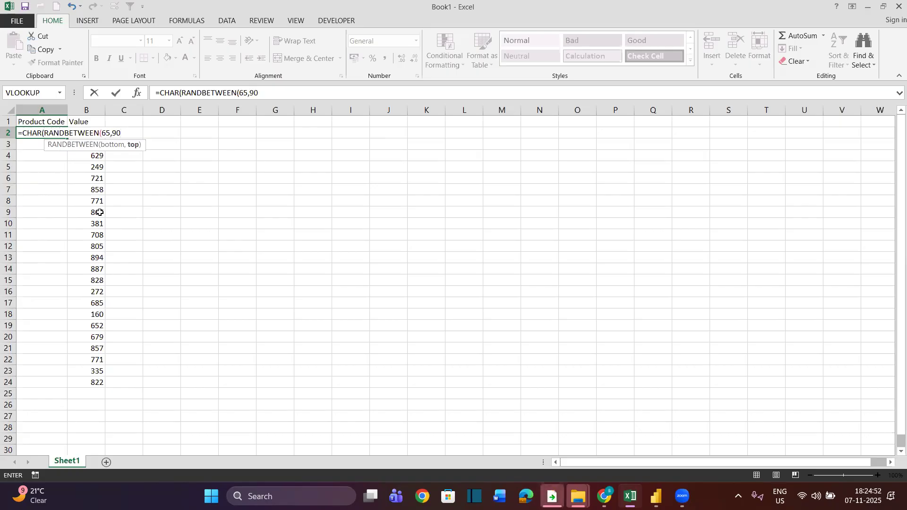
type(")")
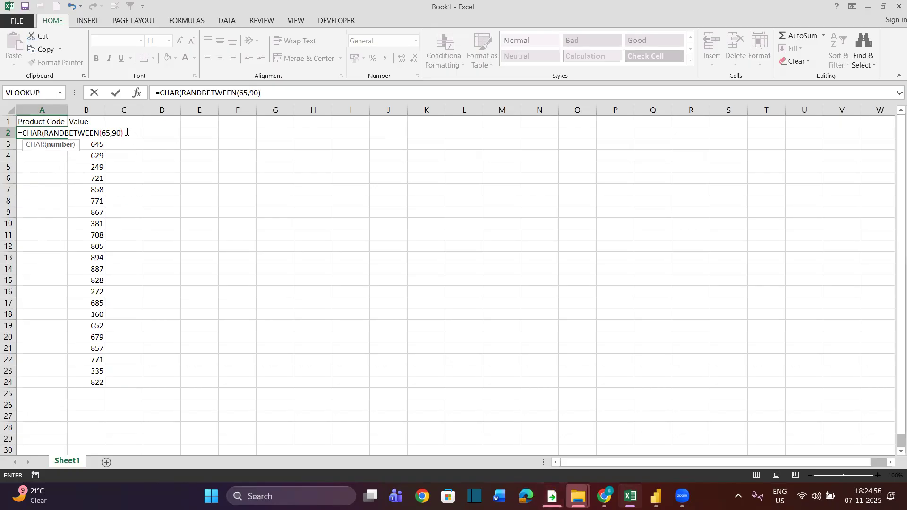
type(")")
key("Return")
key("Up")
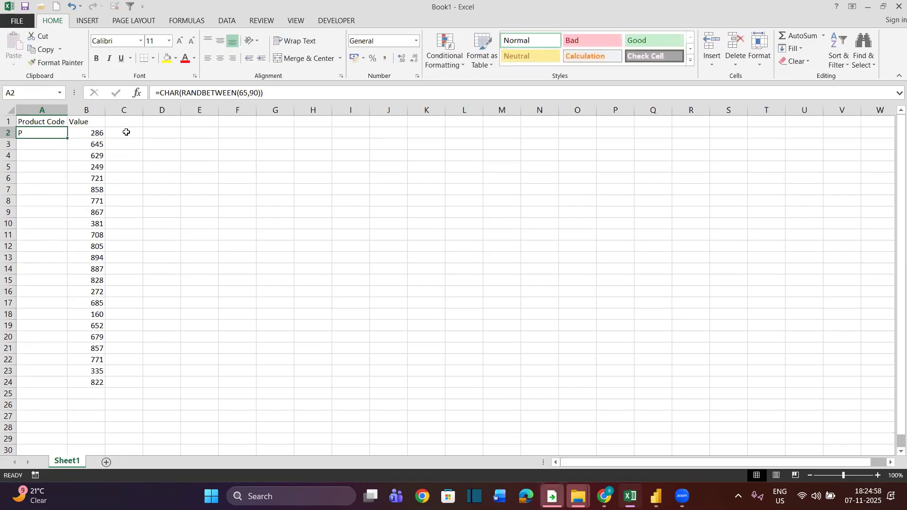
- Extend the A2 formula to three CHAR(RANDBETWEEN(65,90)) terms joined with &, copying the existing term
key("F2")
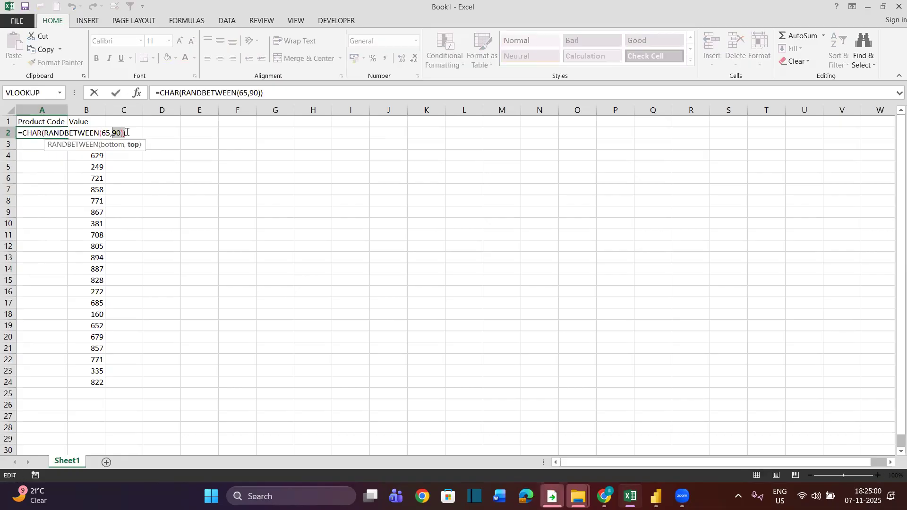
key("shift+Home")
key("ctrl+c")
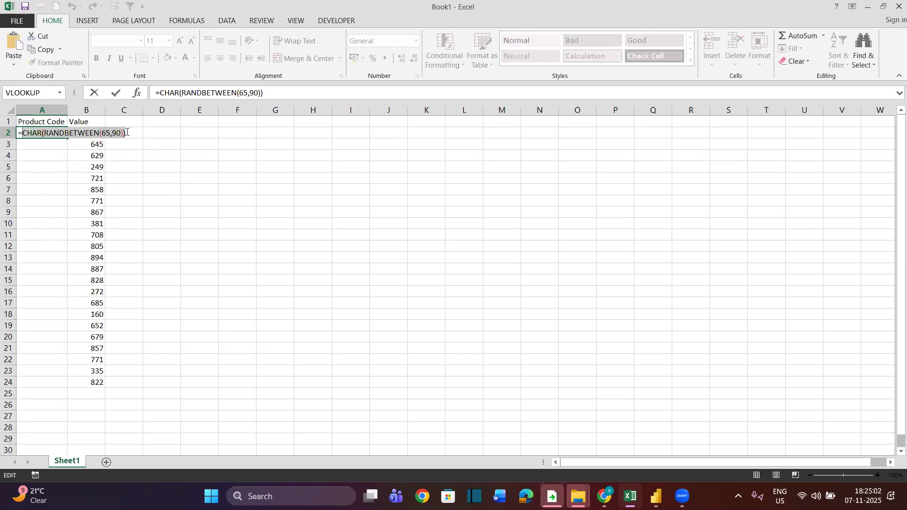
key("Right")
key("Right")
key("Right")
key("Right")
key("Right")
key("Right")
key("Right")
key("Right")
key("Right")
key("Right")
key("Right")
key("Right")
key("Right")
key("Right")
key("Right")
key("Right")
key("Right")
key("Right")
key("Right")
key("Right")
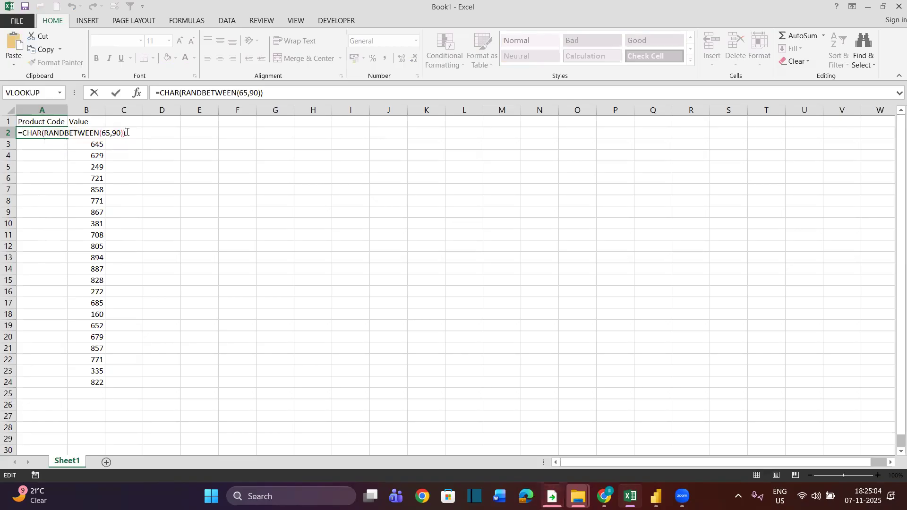
type("&")
key("ctrl+v")
type("&")
key("ctrl+v")
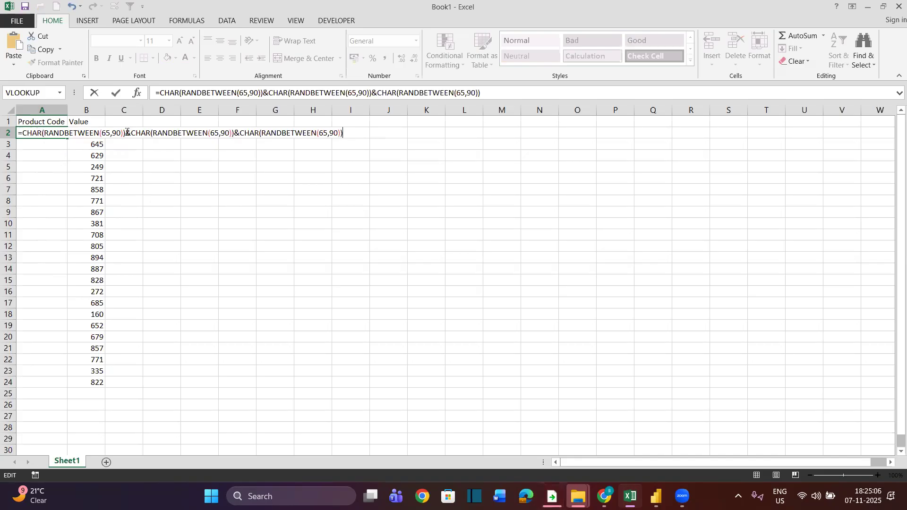
key("Return")
key("Up")
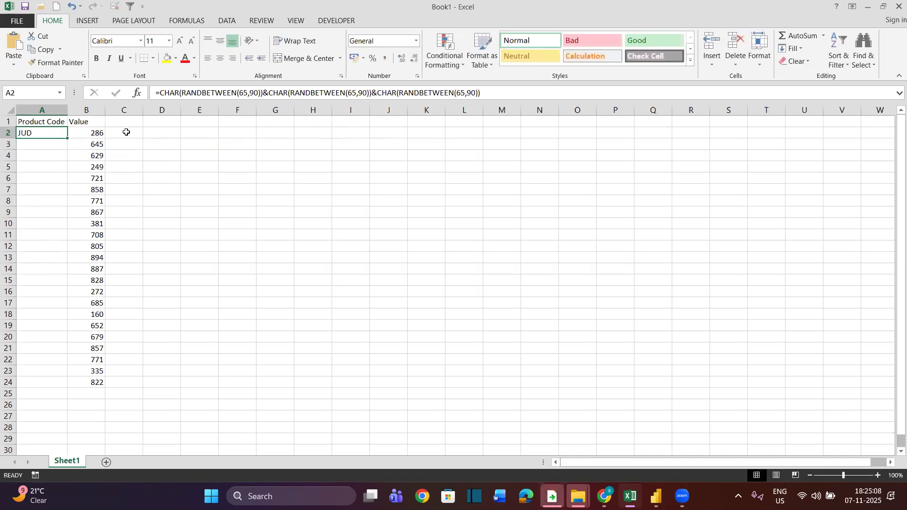
- Append a fourth CHAR(RANDBETWEEN(65,90)) term to the A2 formula with &
key("F2")
type("&")
key("ctrl+v")
key("Return")
- Fill the A2 product code formula down through cell A24
key("Up")
key("shift+Down")
key("shift+Down")
key("shift+Down")
key("shift+Down")
key("shift+Down")
key("shift+Down")
key("shift+Down")
key("shift+Down")
key("shift+Down")
key("shift+Down")
key("shift+Down")
key("shift+Down")
key("shift+Down")
key("shift+Down")
key("shift+Down")
key("shift+Down")
key("shift+Down")
key("shift+Down")
key("shift+Down")
key("shift+Down")
key("shift+Down")
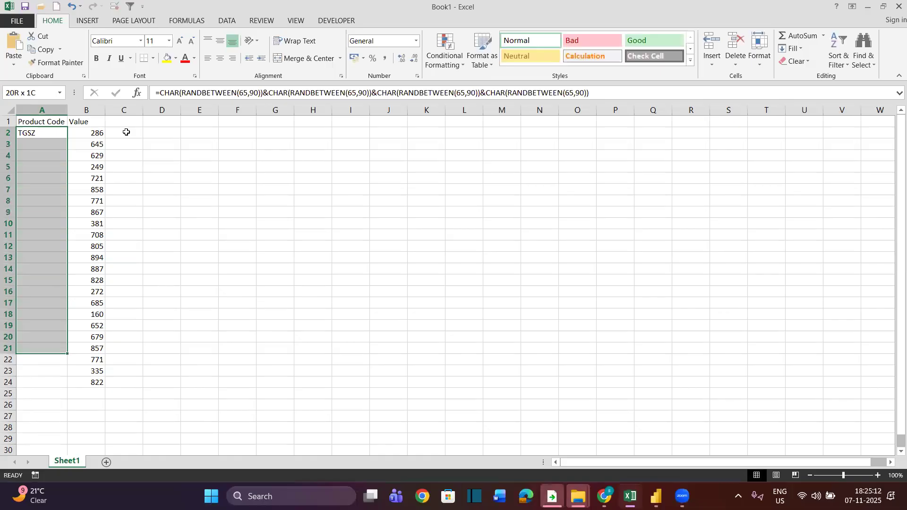
key("ctrl+d")
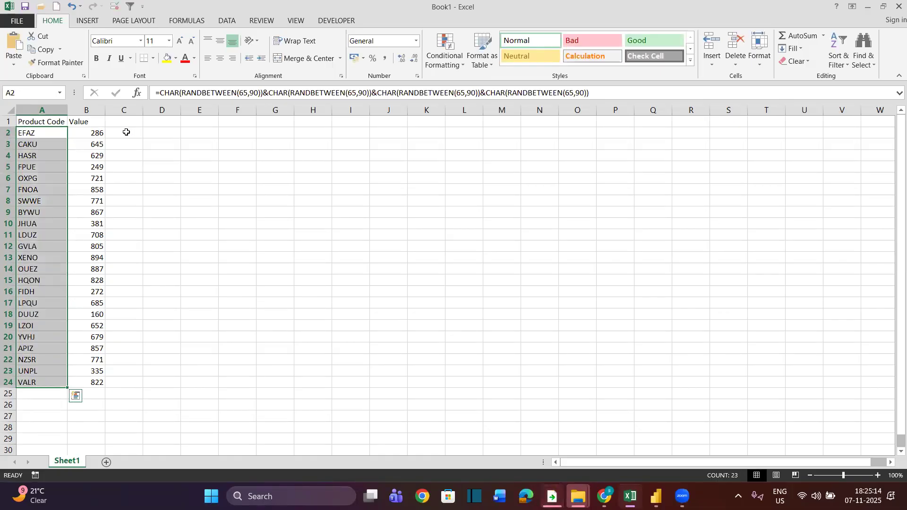
- Copy the Product Code header and all codes in A1:A24
key("ctrl+Up")
key("ctrl+shift+Down")
key("ctrl+c")
key("ctrl+alt+v")
key("Escape")
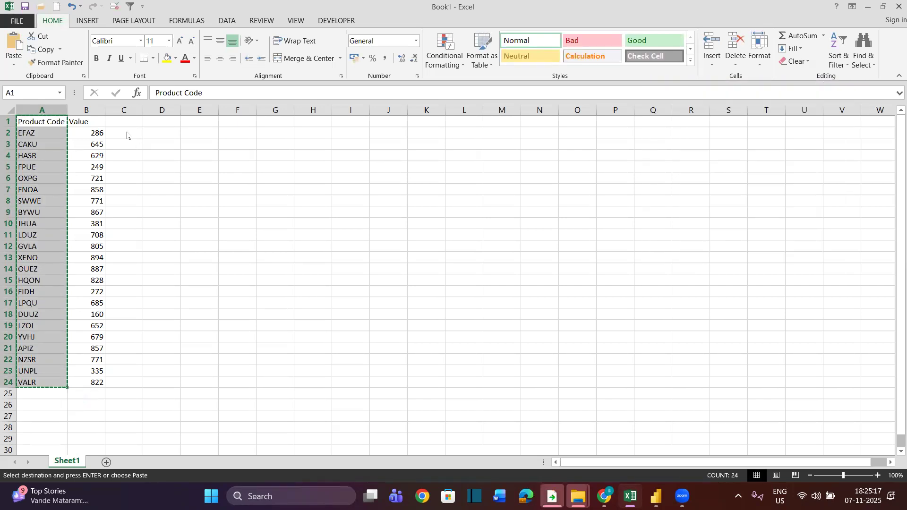
- Switch to Power BI Desktop and open the Basic_Calculation query's Source step for editing in Power Query Editor
key("alt+Tab")
key("alt+Tab")
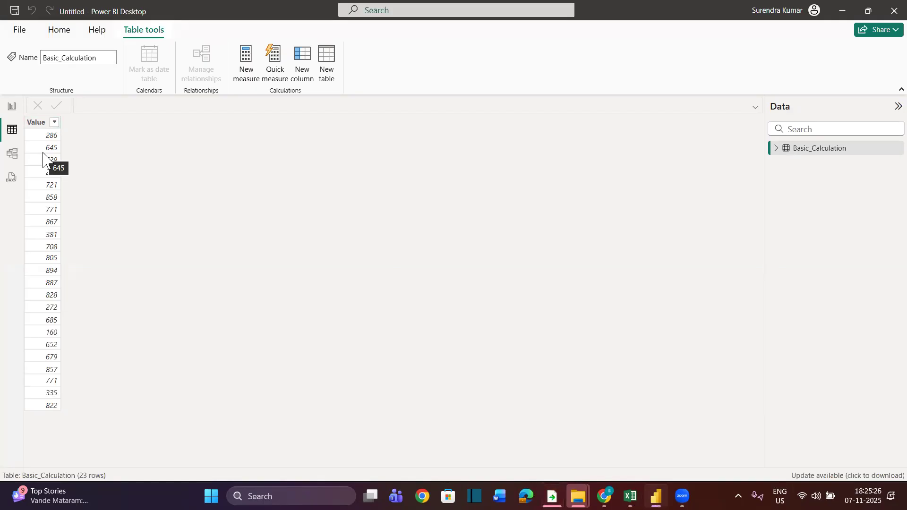
right_click(807, 156)
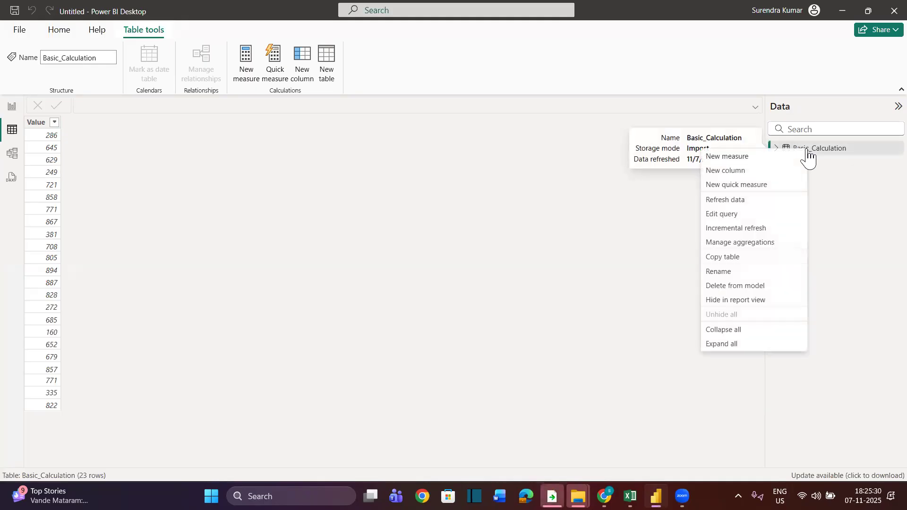
left_click(726, 215)
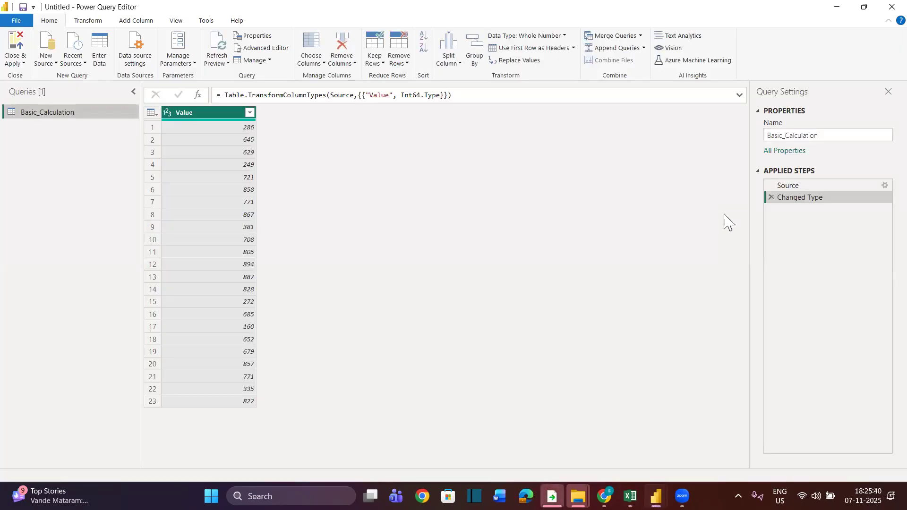
left_click(795, 185)
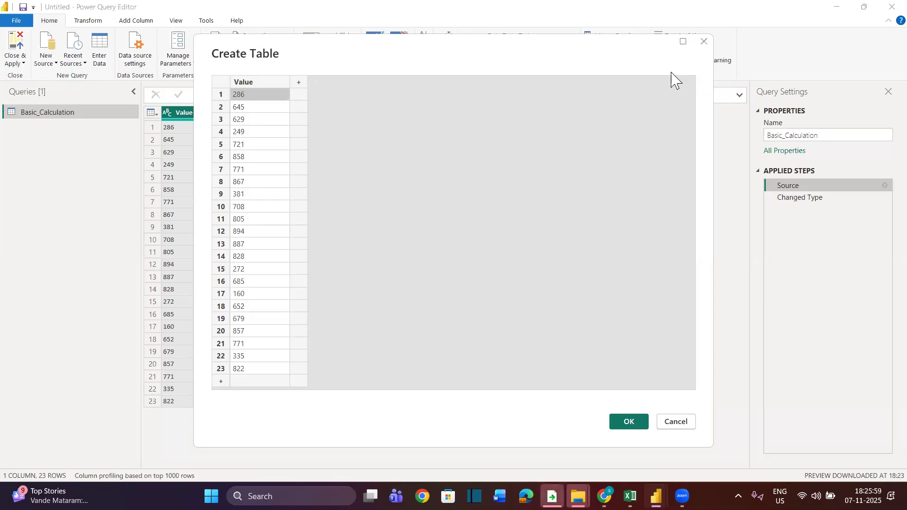
- Add a second column to the source table, paste the copied Product Code header and codes into it, and accept the table
left_click(300, 83)
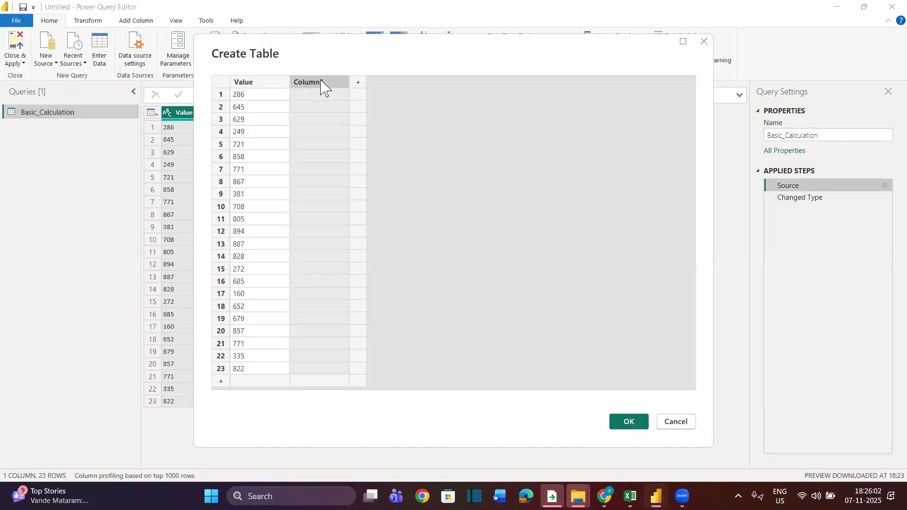
key("ctrl+v")
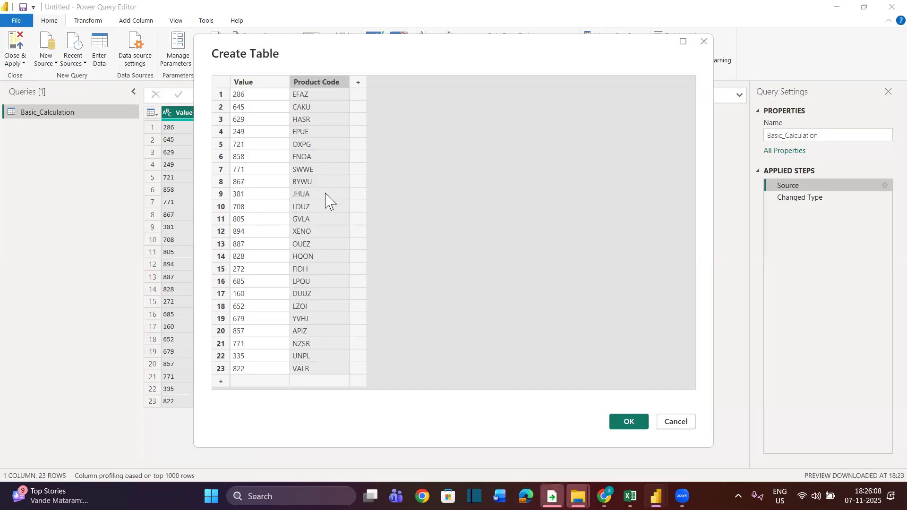
left_click(629, 423)
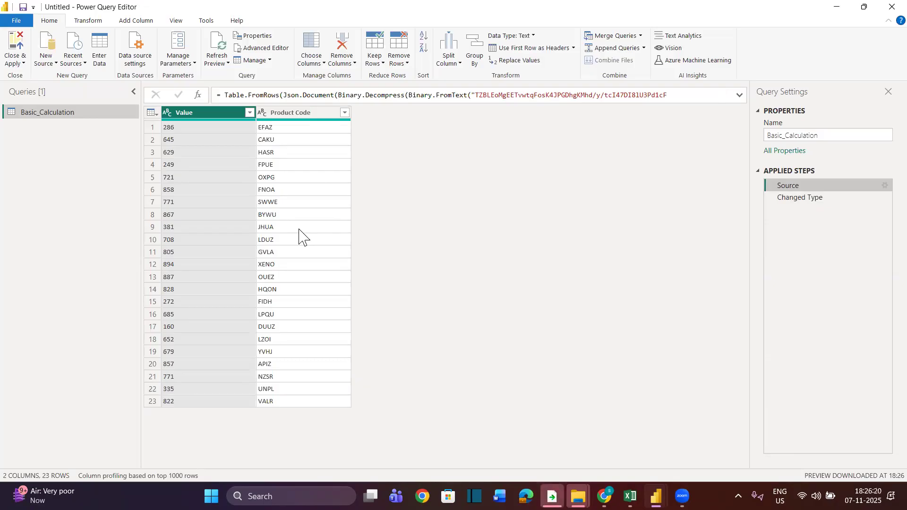
- Reorder Product Code ahead of Value as a step inserted after Source, and close and apply the query changes
right_click(291, 117)
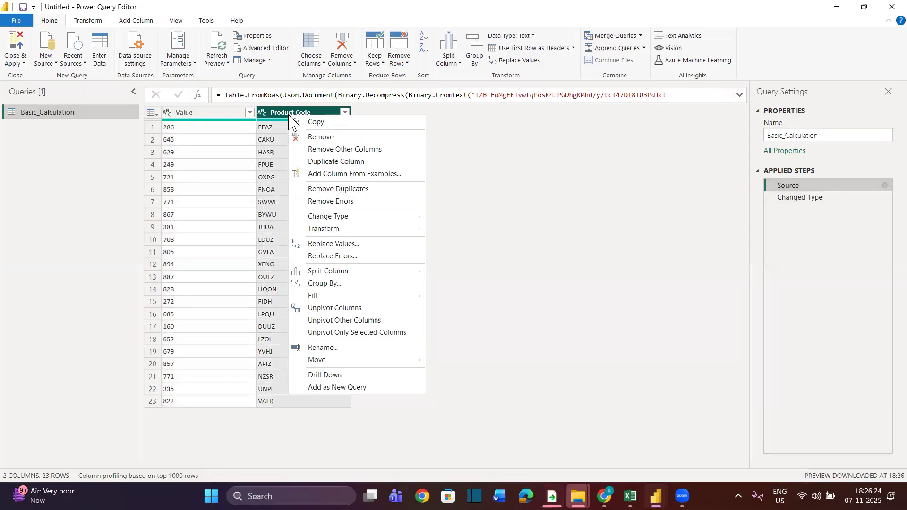
left_click(265, 114)
left_click_drag(269, 115, 196, 121)
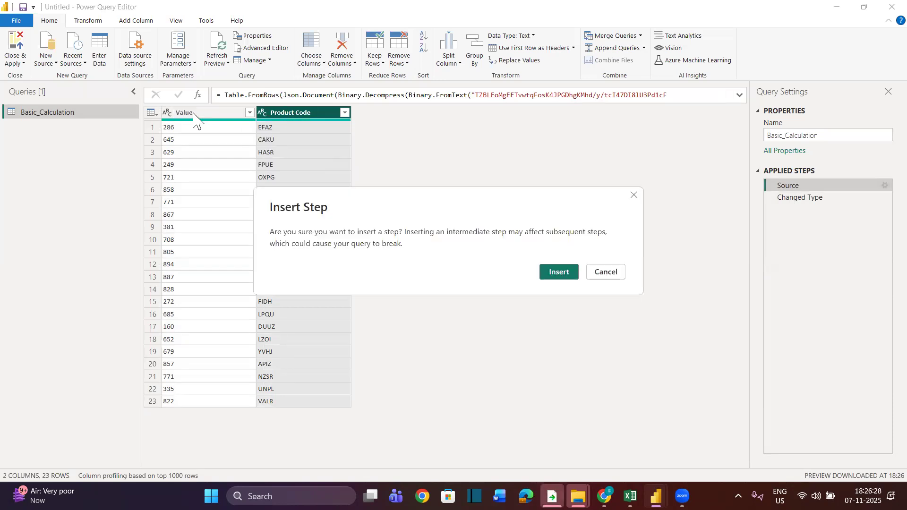
left_click(554, 278)
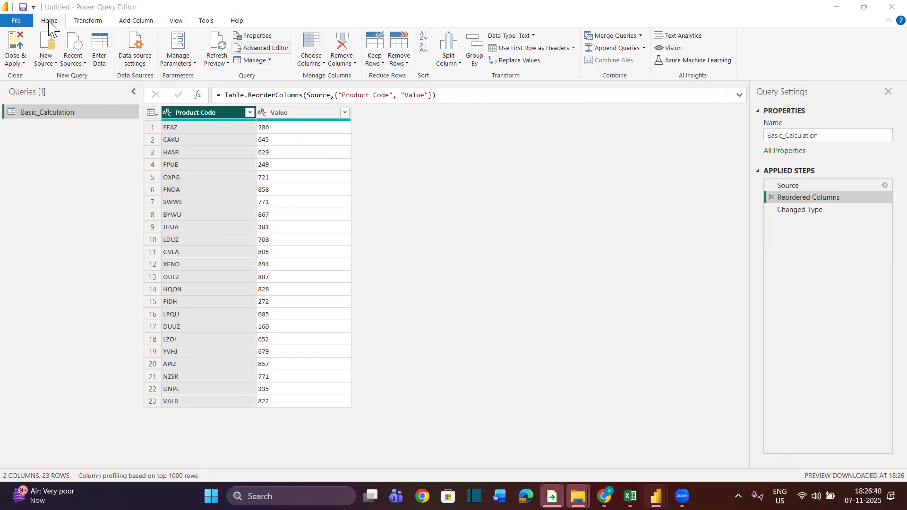
left_click(23, 63)
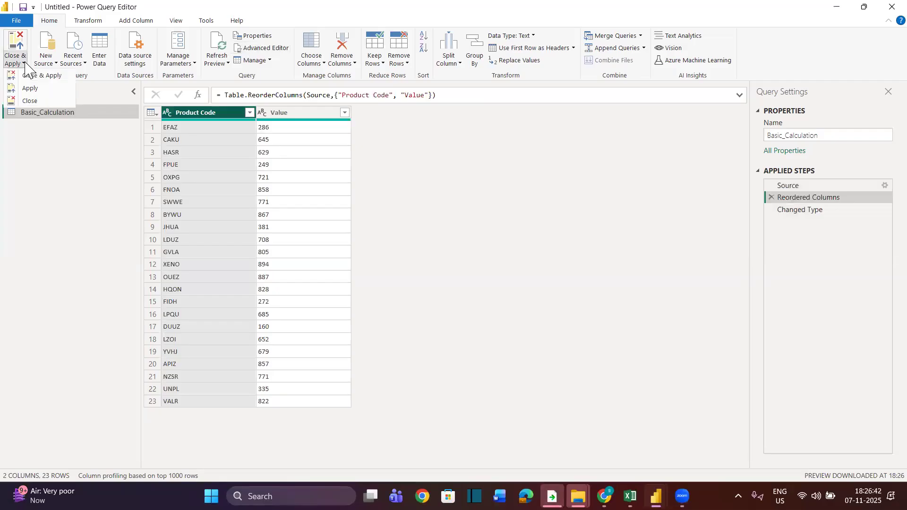
left_click(35, 76)
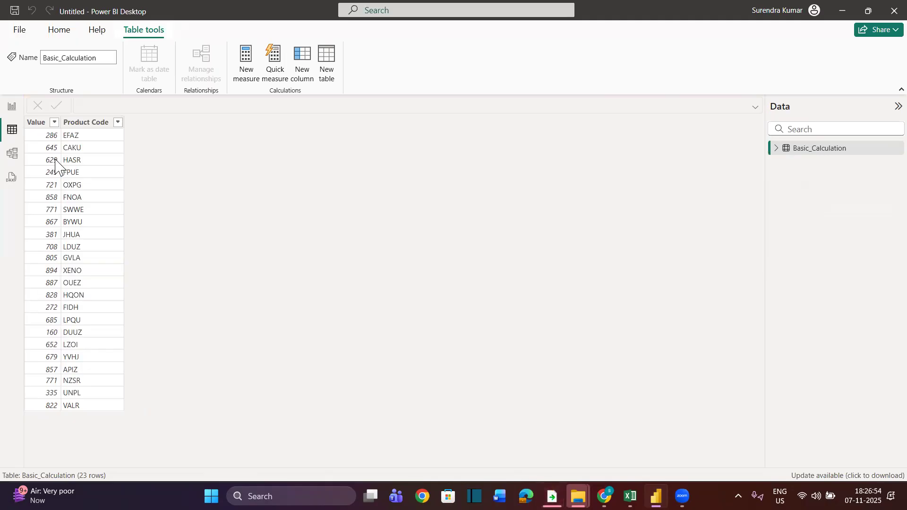
- Widen the Value column in the Basic_Calculation table grid
left_click(42, 124)
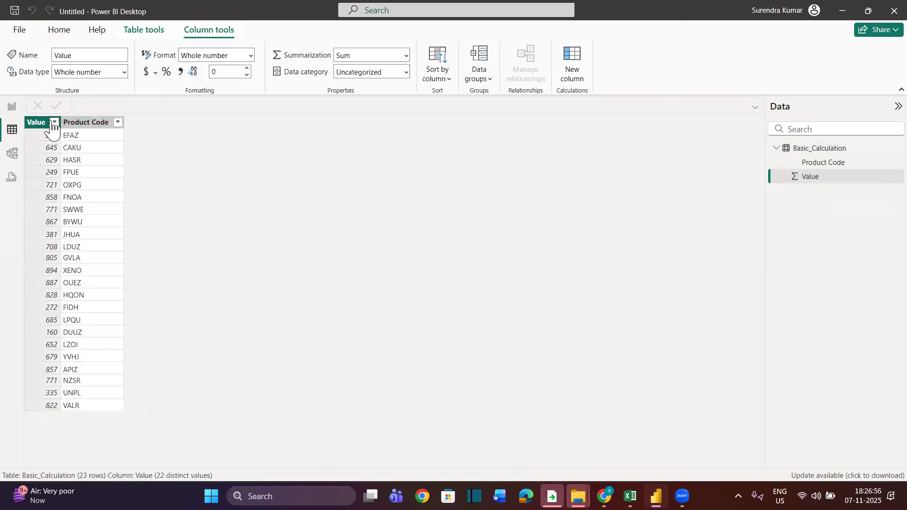
right_click(78, 125)
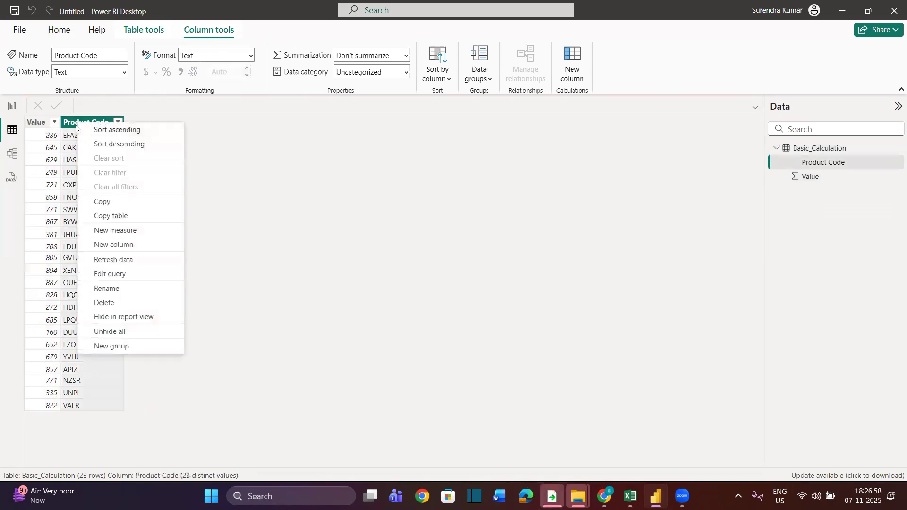
left_click(64, 122)
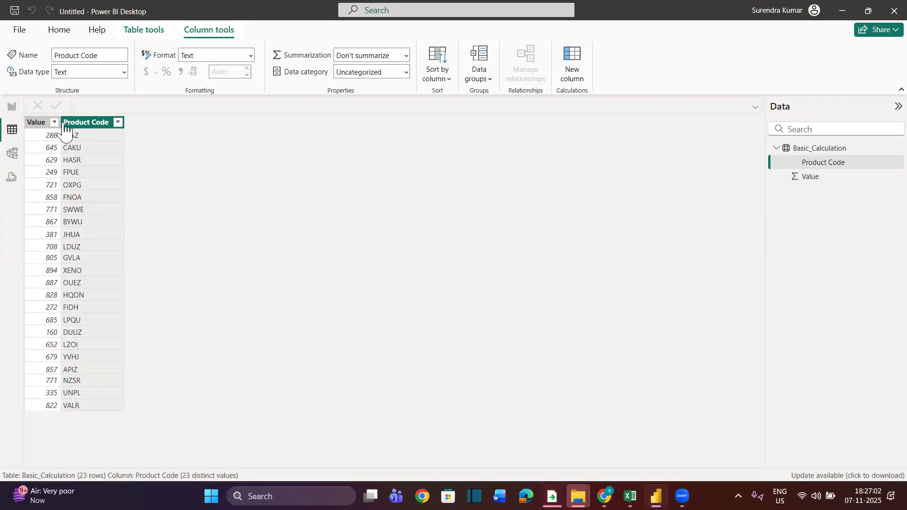
left_click_drag(60, 123, 85, 125)
left_click(59, 126)
right_click(48, 122)
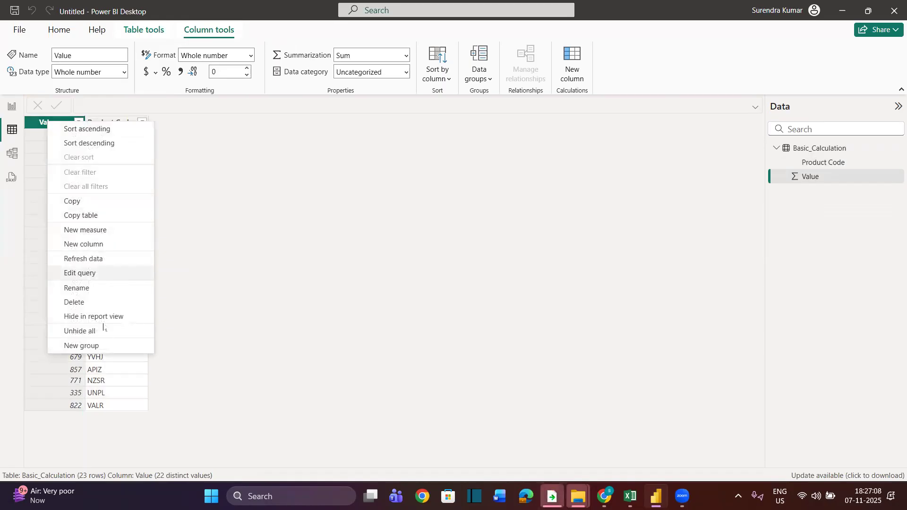
left_click(198, 182)
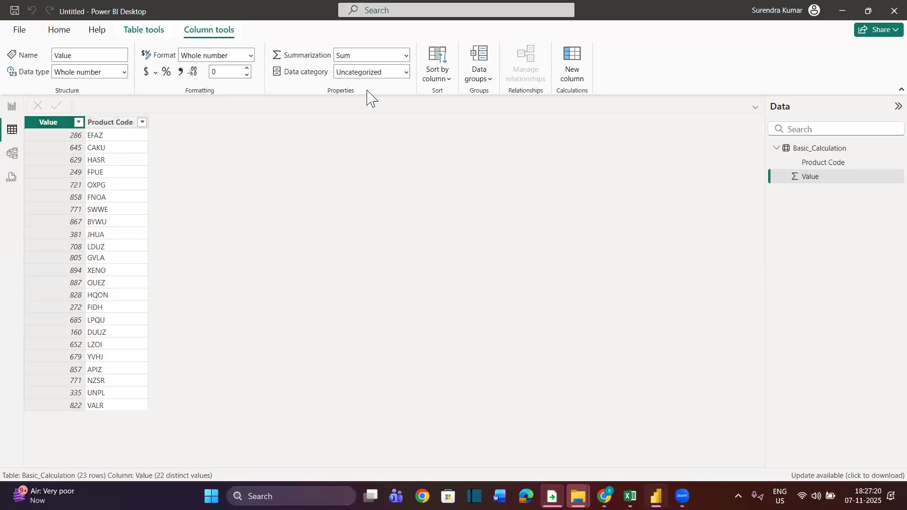
right_click(108, 127)
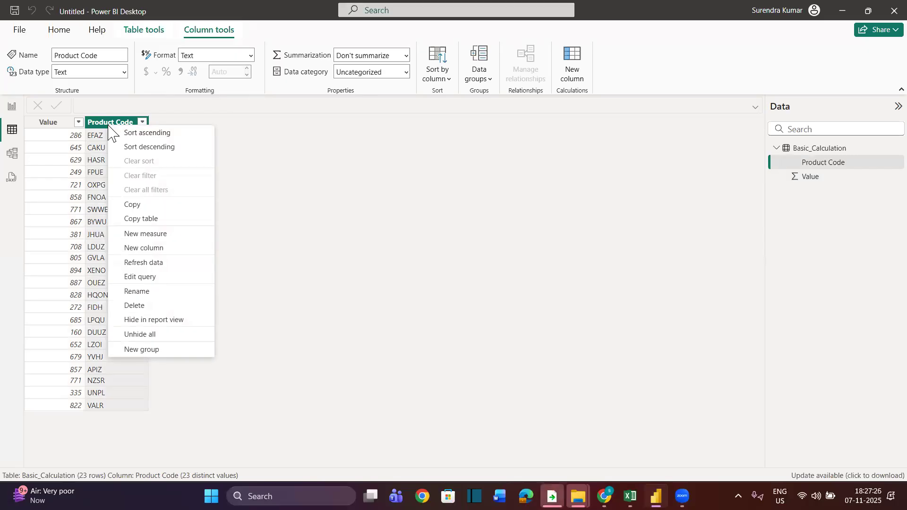
left_click(322, 362)
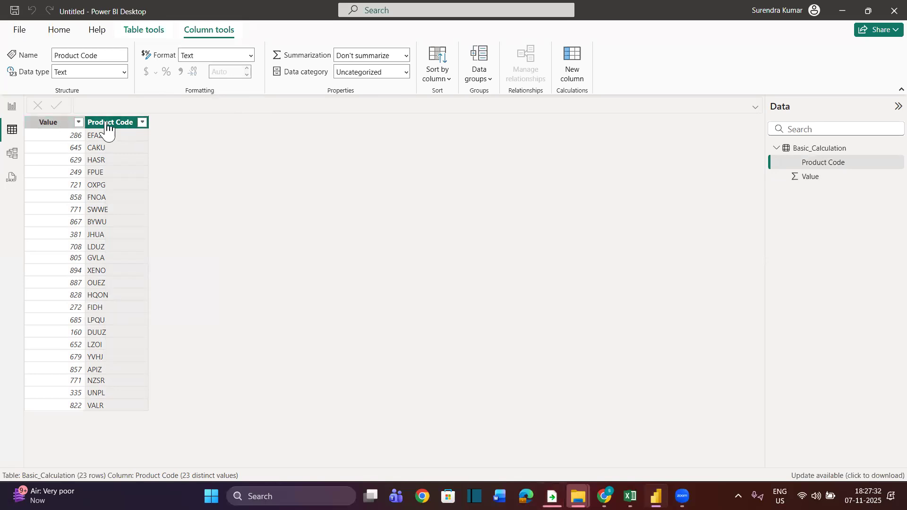
left_click(58, 123)
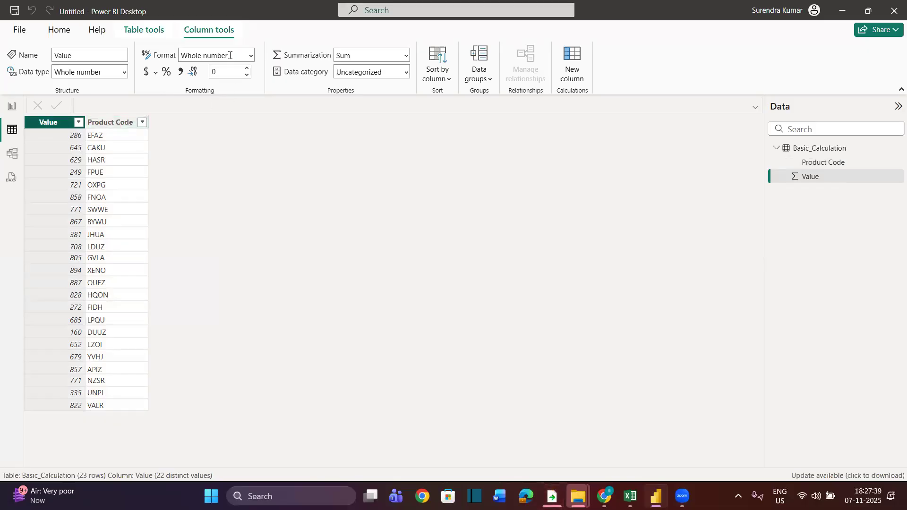
- Open the Basic_Calculation query in Power Query Editor and bring up its Source step's table for editing
left_click(59, 30)
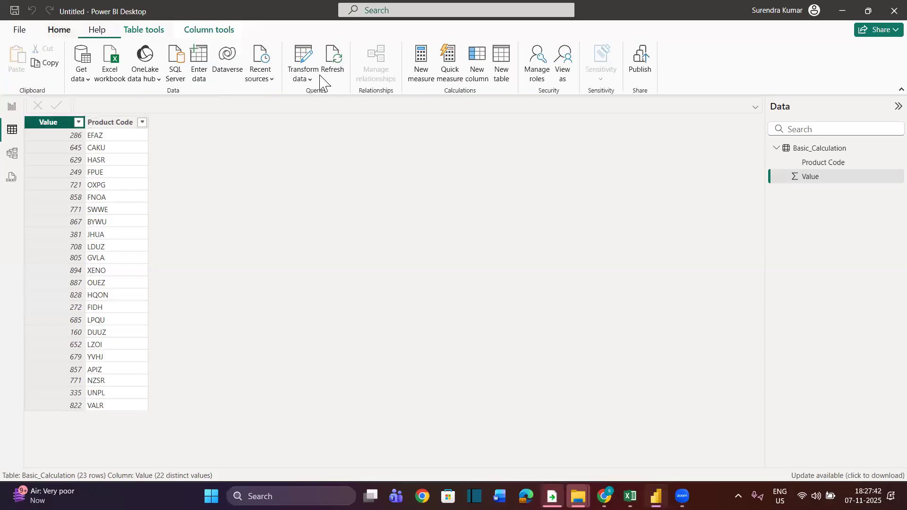
left_click(294, 56)
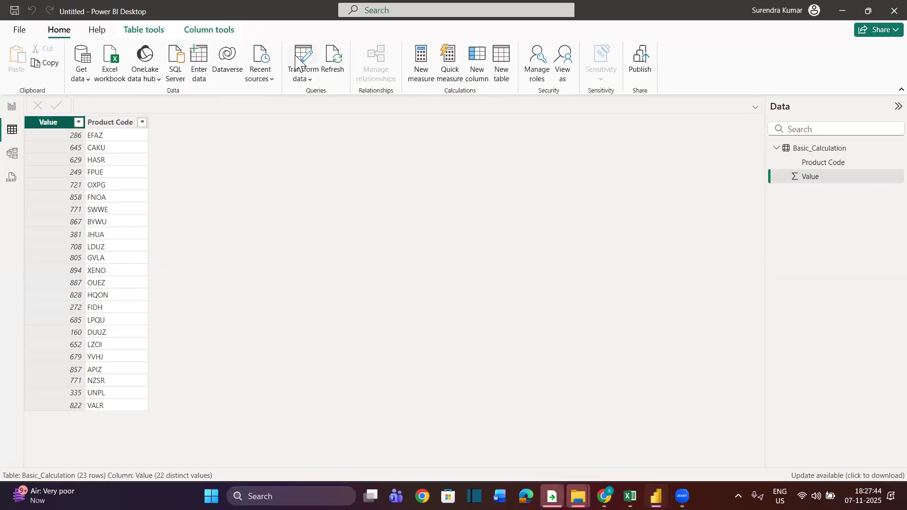
left_click(205, 114)
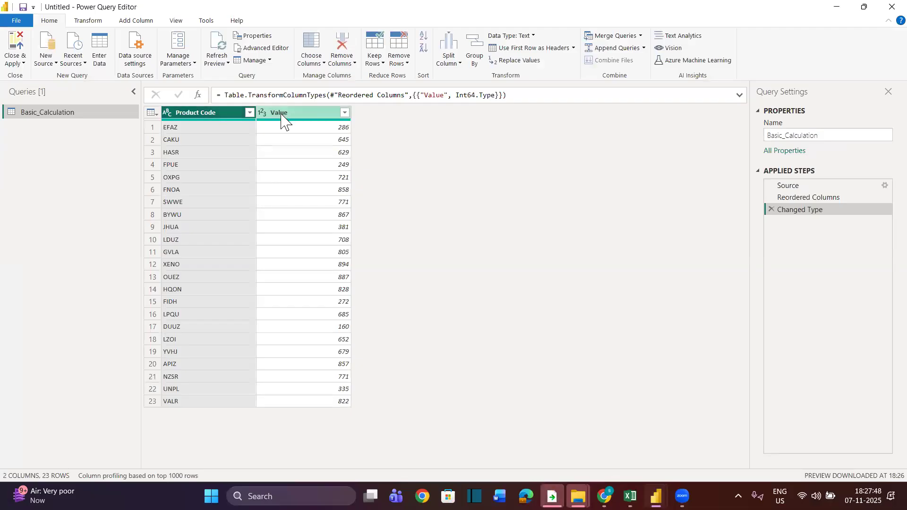
left_click(787, 186)
double_click(790, 186)
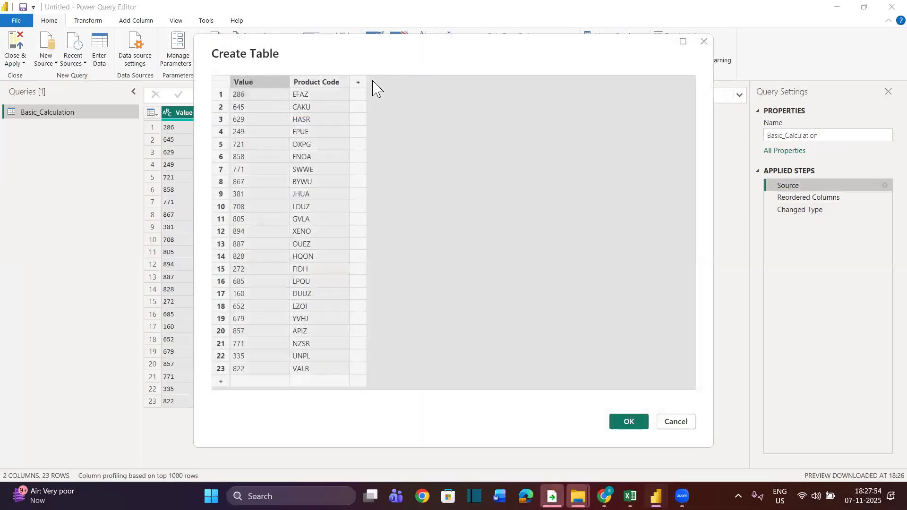
- Move the Value column after Product Code in the source table, and close and apply the query changes
left_click(304, 82)
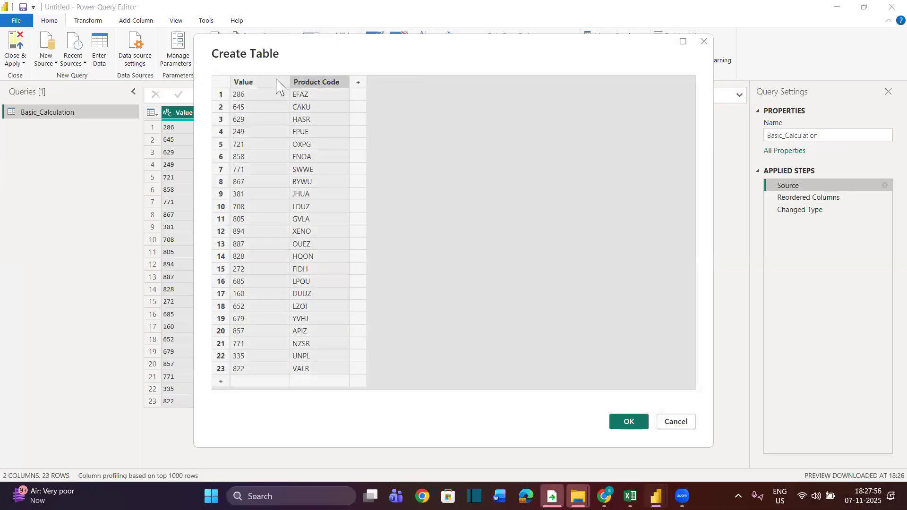
left_click(279, 85)
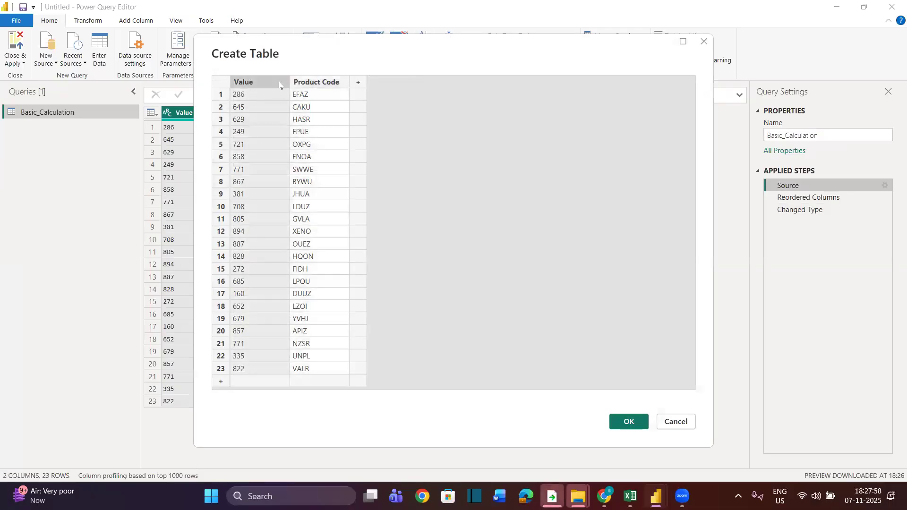
key("Delete")
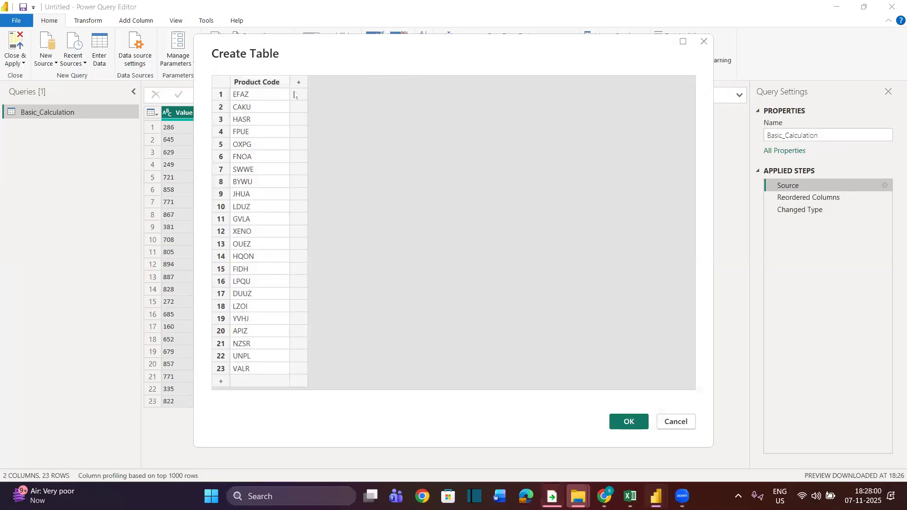
left_click(297, 85)
key("ctrl+v")
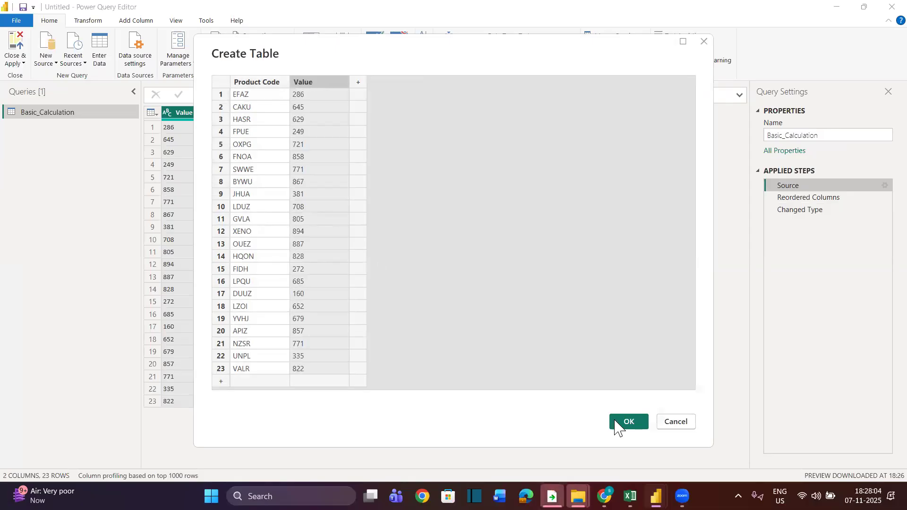
left_click(627, 421)
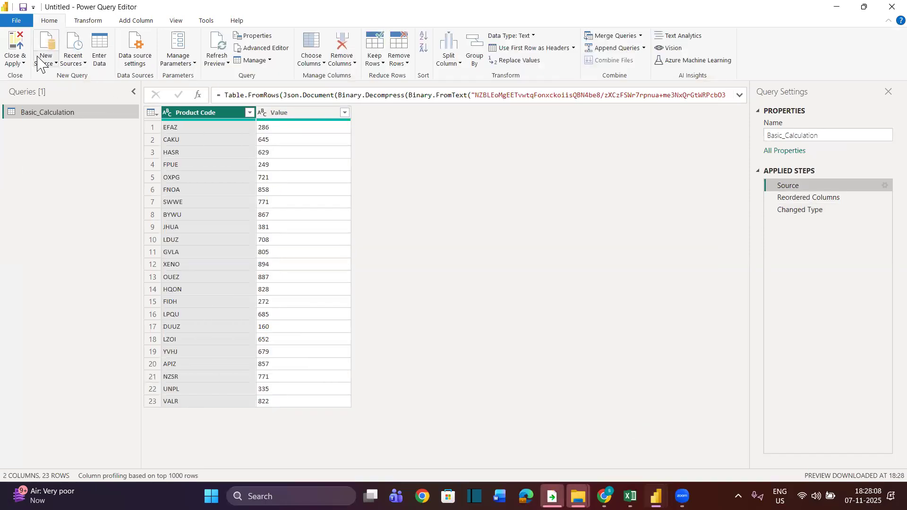
left_click(23, 63)
left_click(40, 75)
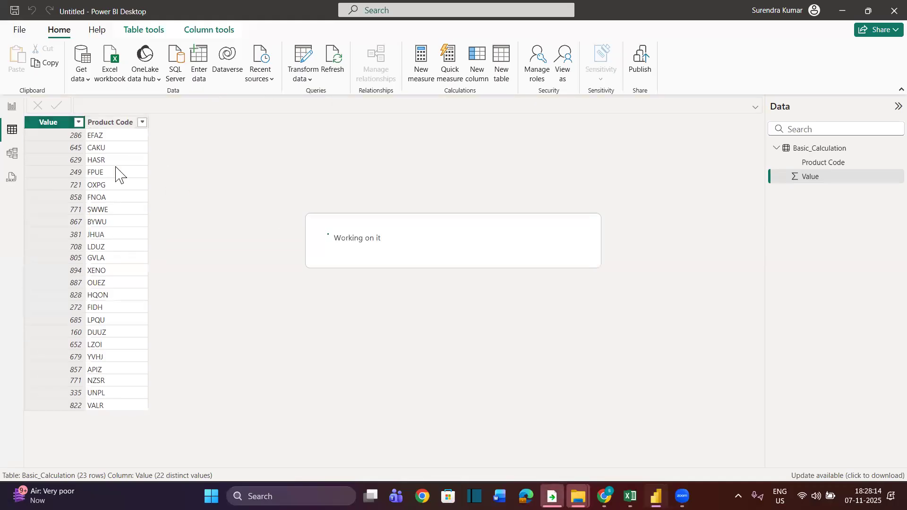
- Examine the commands available for the Product Code field and for the Basic_Calculation table
left_click(118, 126)
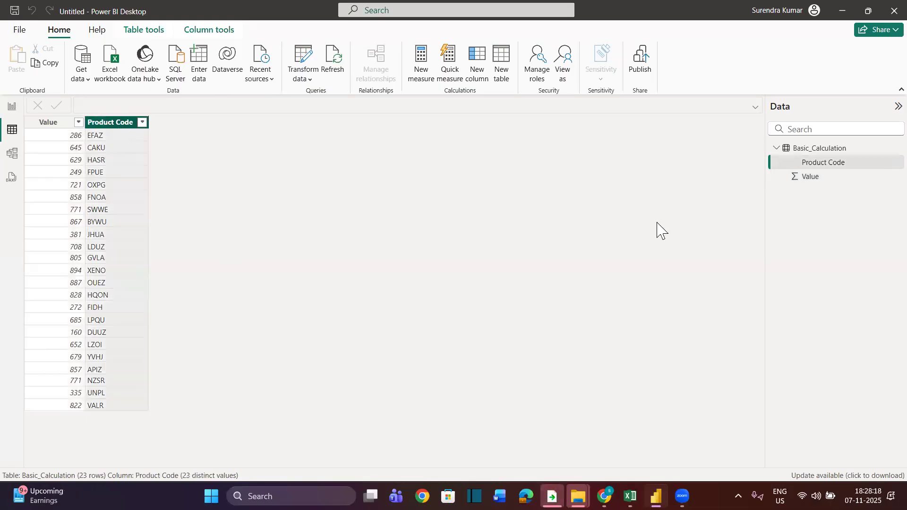
left_click_drag(805, 164, 824, 169)
right_click(826, 165)
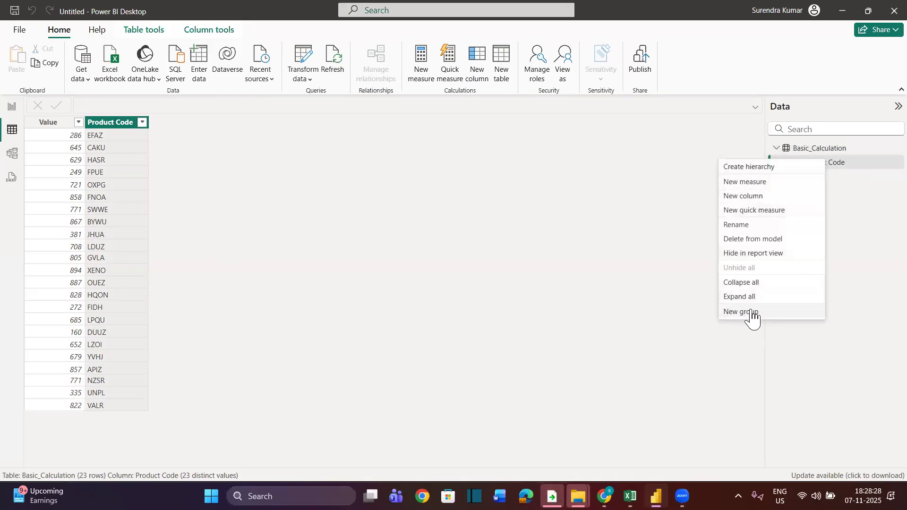
left_click(878, 151)
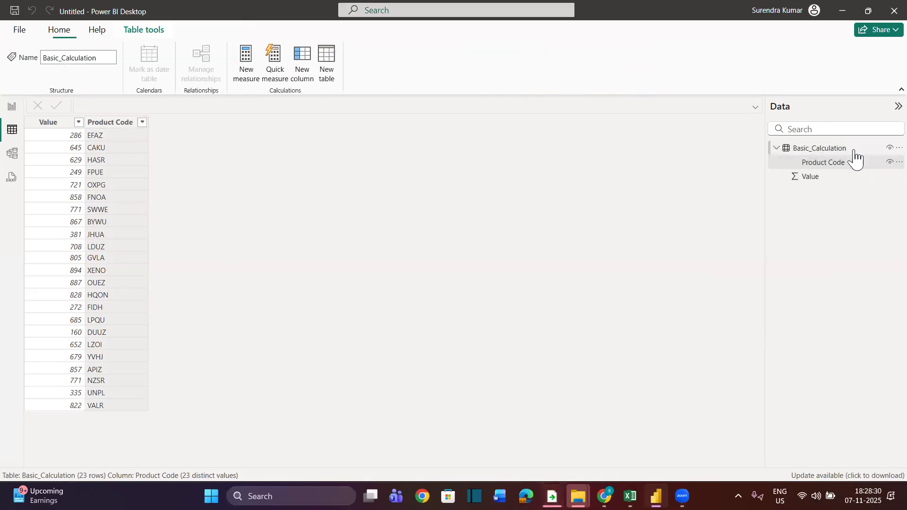
right_click(884, 152)
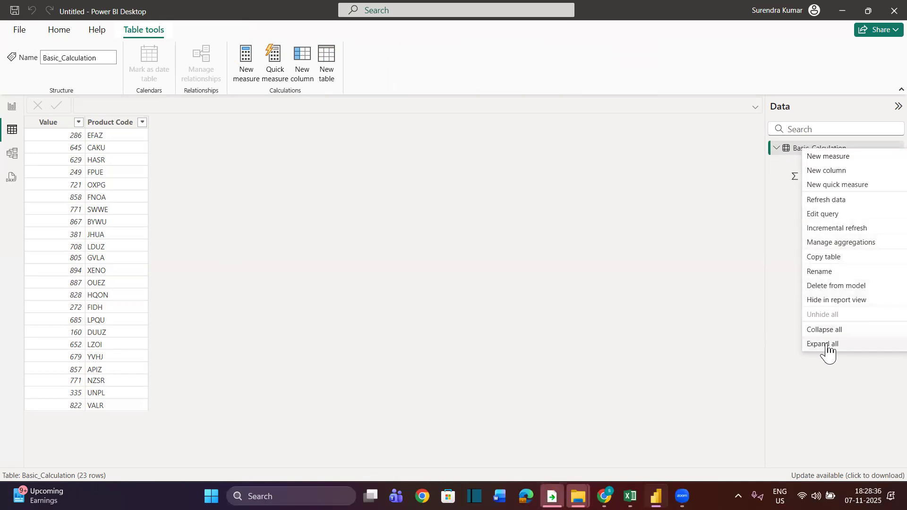
left_click(562, 199)
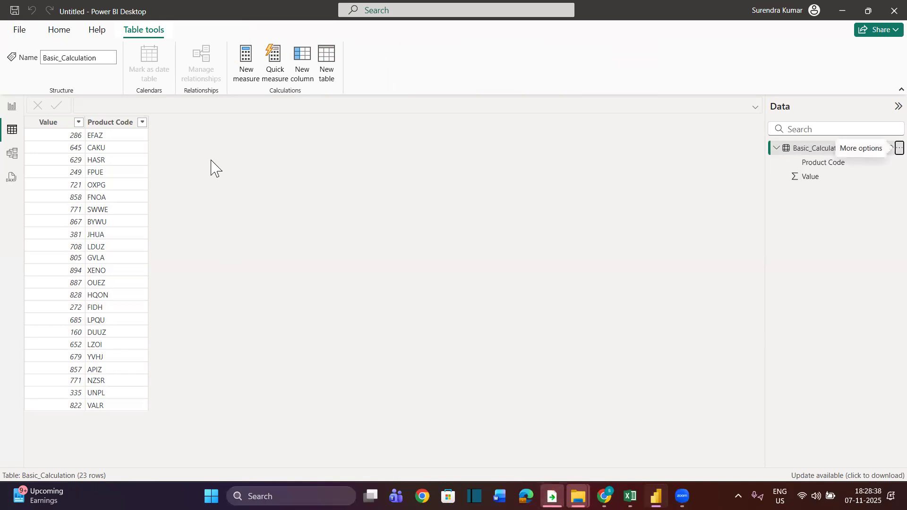
- Examine the Value column's data category, sort-by-column, and filter options
left_click(50, 124)
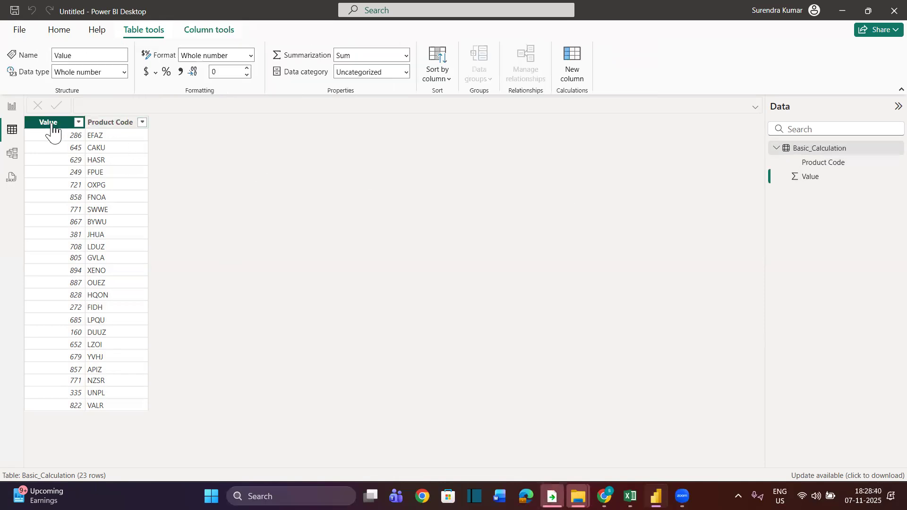
left_click(103, 124)
left_click(67, 125)
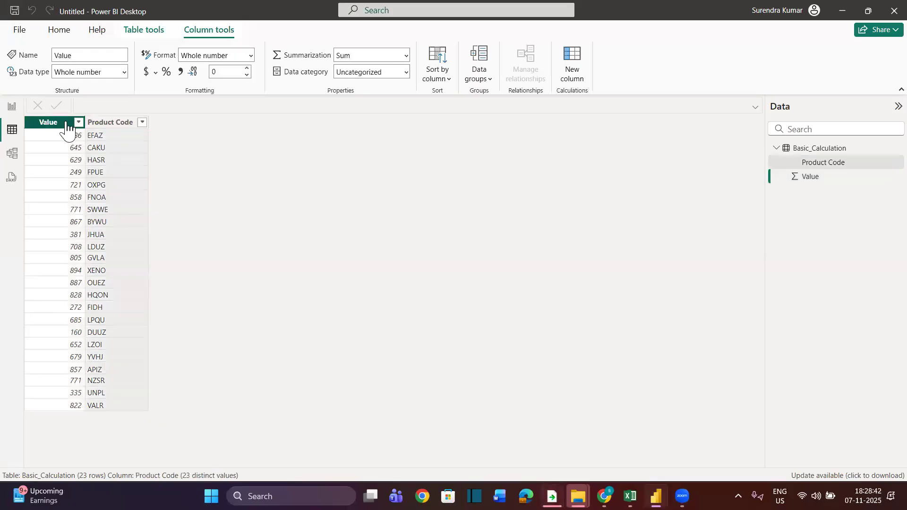
left_click(406, 74)
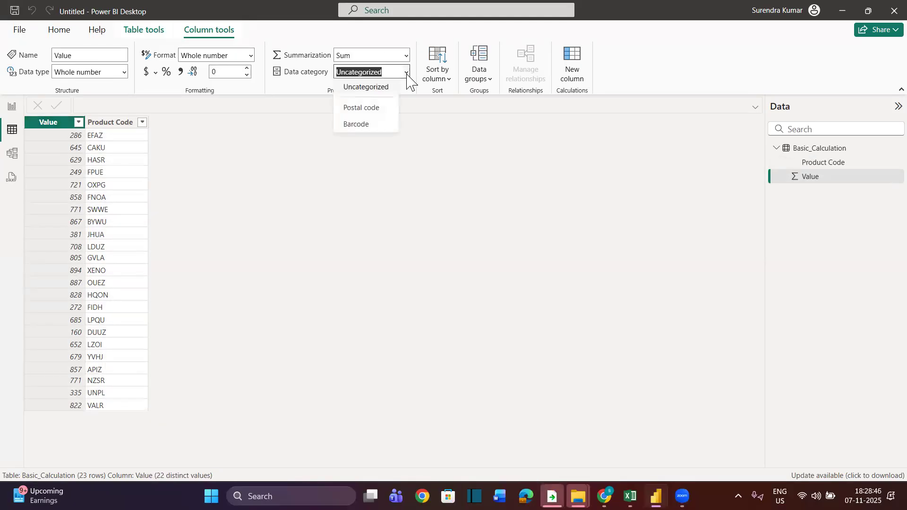
left_click(374, 90)
left_click(451, 81)
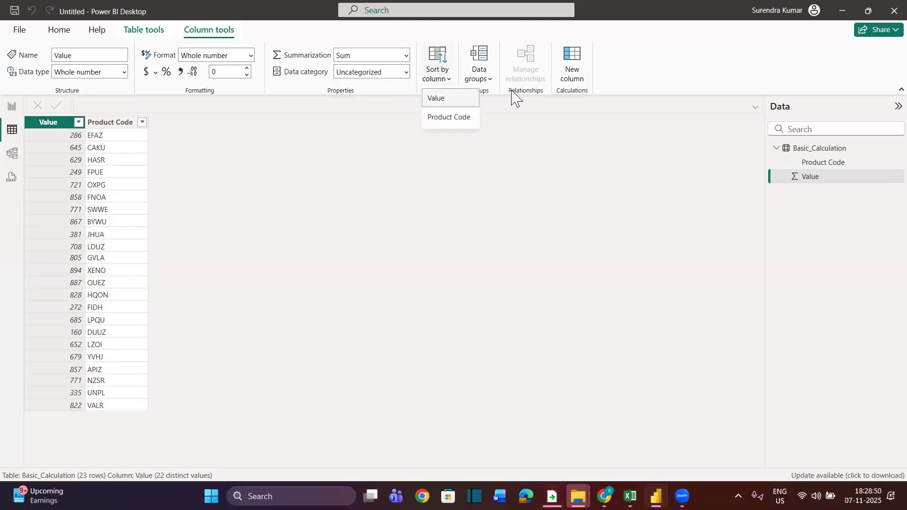
left_click(639, 81)
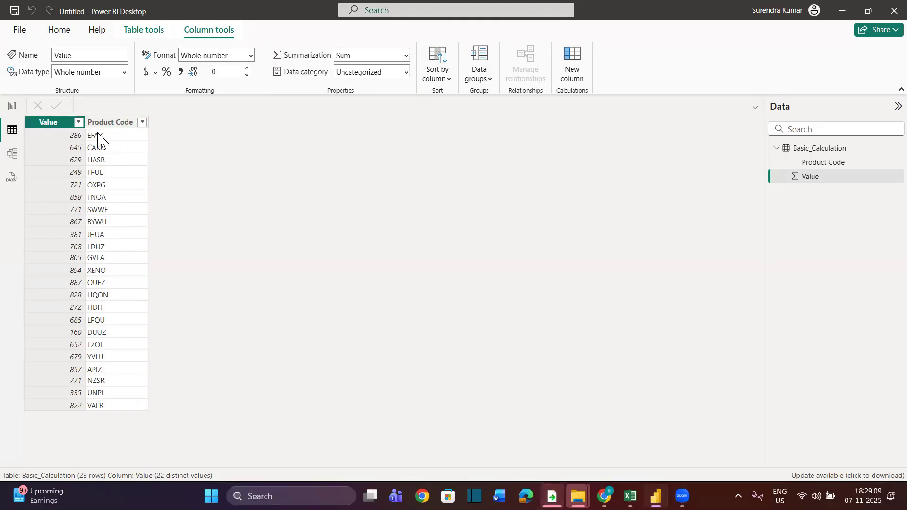
left_click(79, 123)
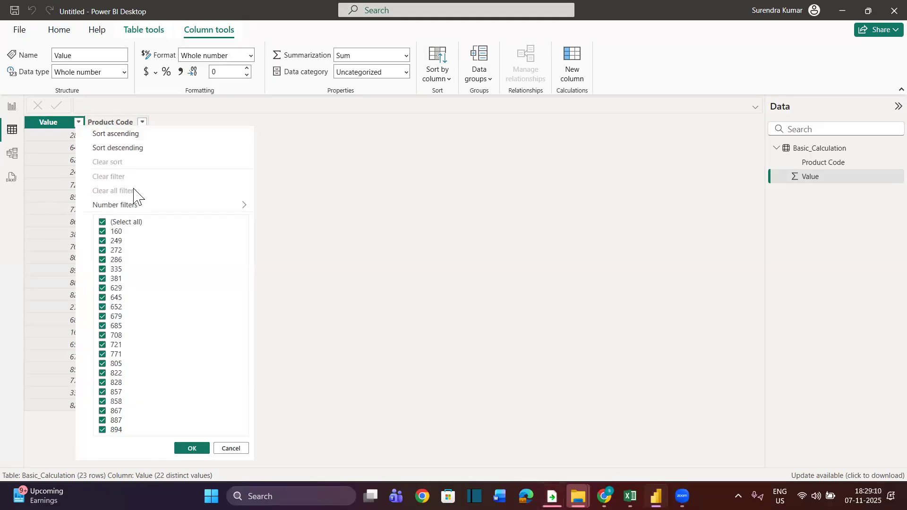
left_click(315, 149)
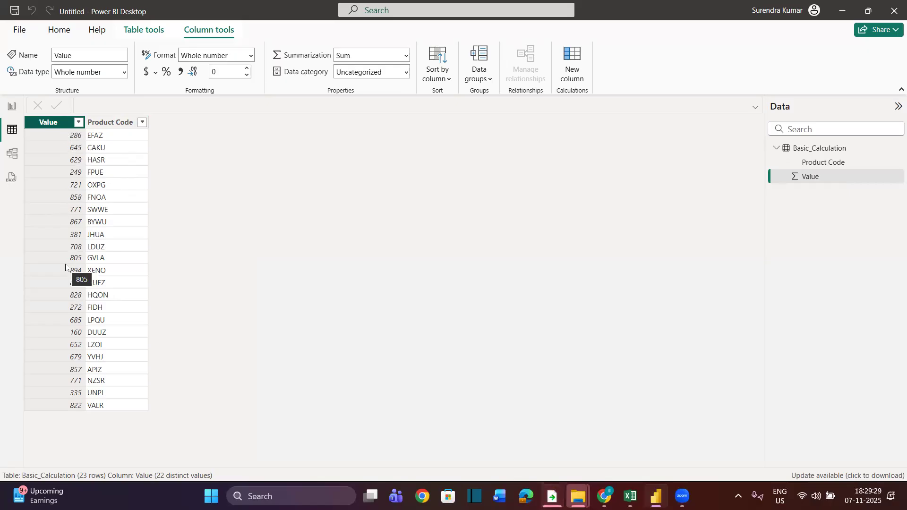
- Add a new calculated column to the Basic_Calculation table and name it Tax Amount in its formula
left_click(574, 70)
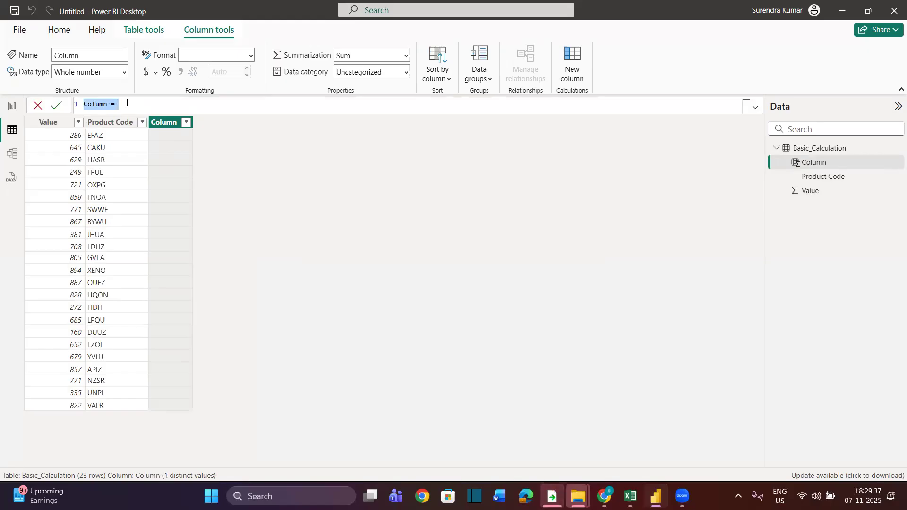
type("Tax AMount")
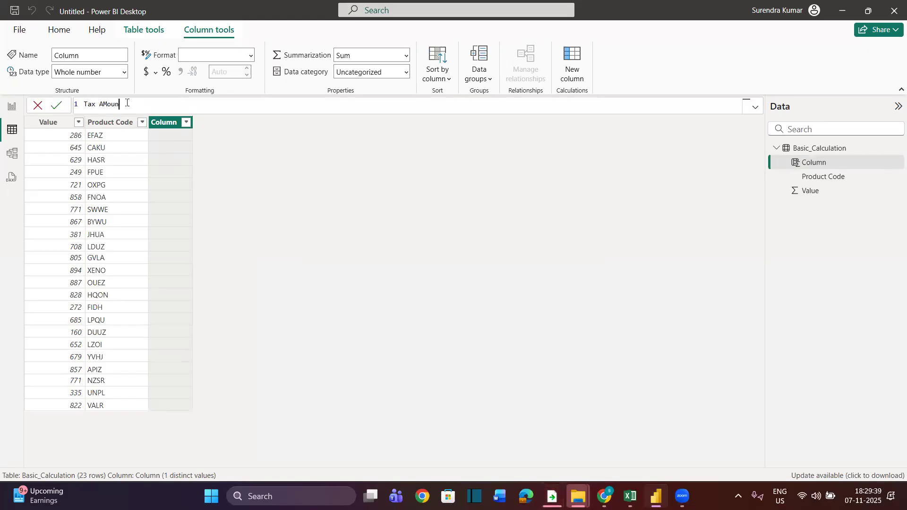
key("BackSpace")
key("BackSpace")
key("BackSpace")
key("BackSpace")
key("BackSpace")
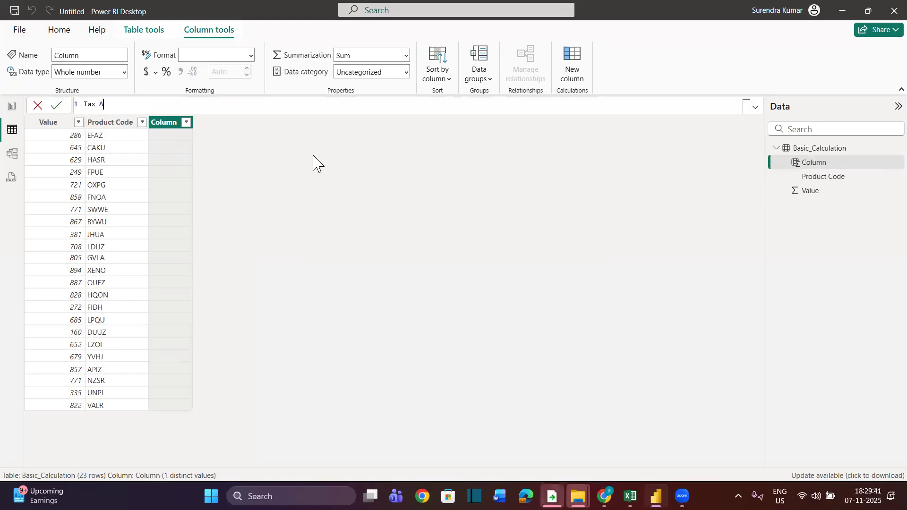
type("mount =")
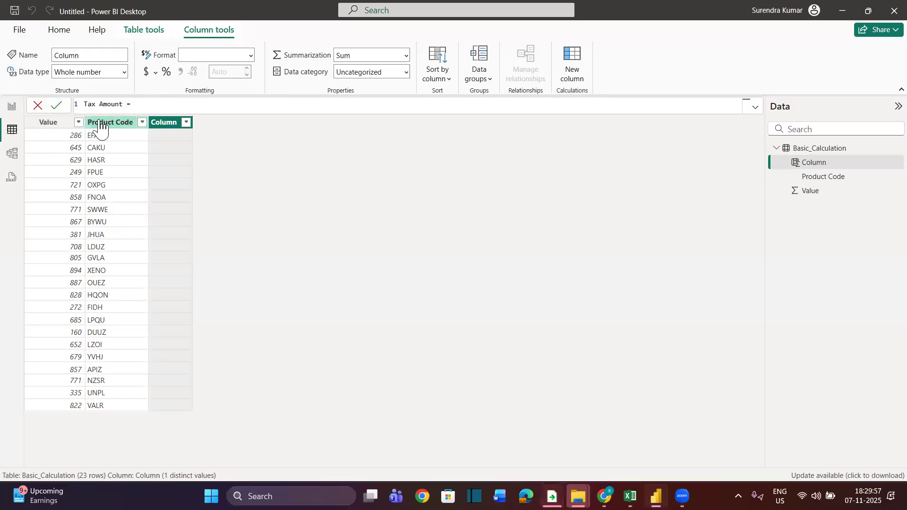
- Define Tax Amount as Basic_Calculation[Value]*10/100 and commit the formula
type("Val")
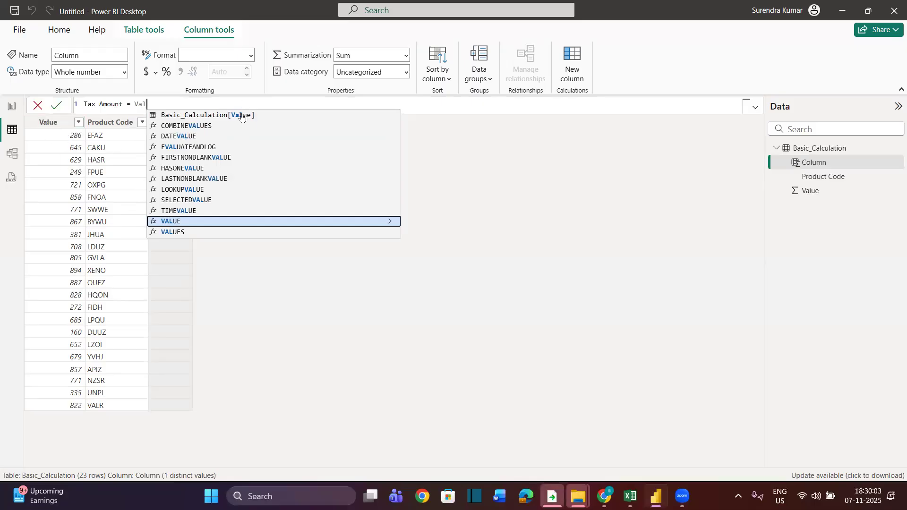
left_click(241, 116)
type("*")
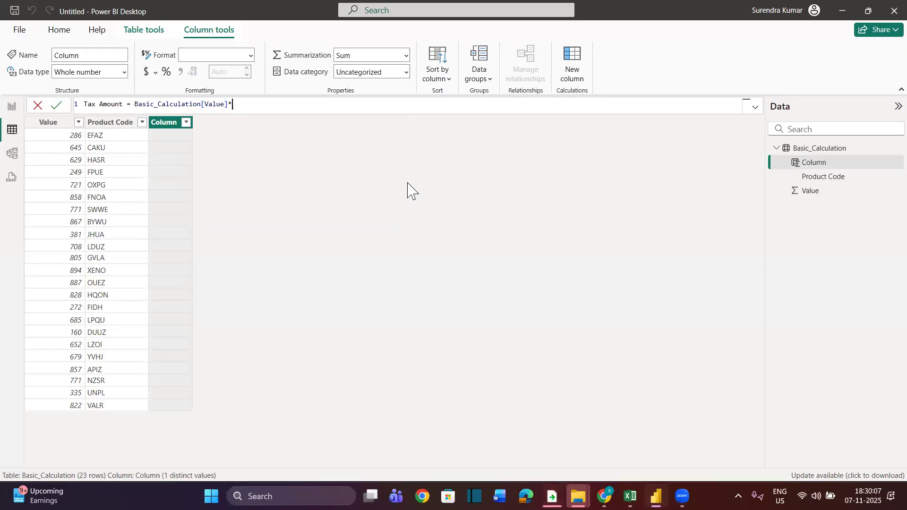
type("10%")
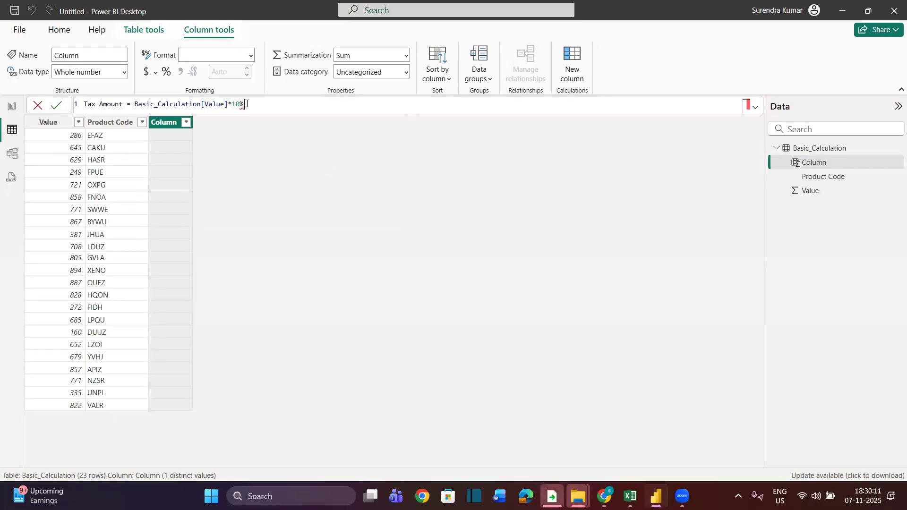
left_click_drag(245, 104, 127, 108)
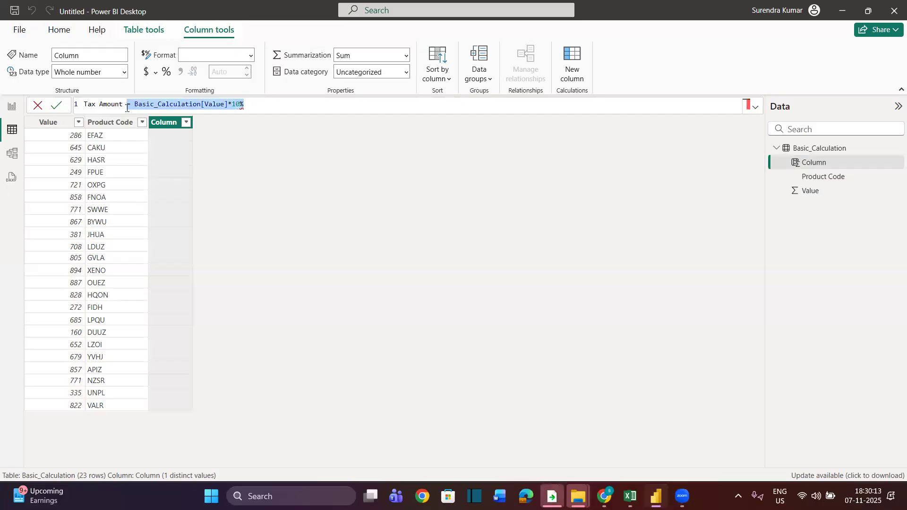
left_click(250, 103)
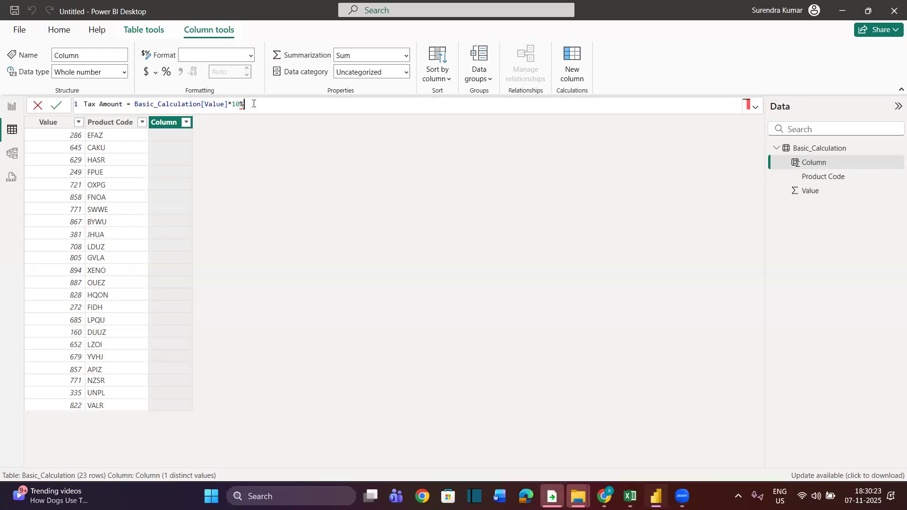
key("BackSpace")
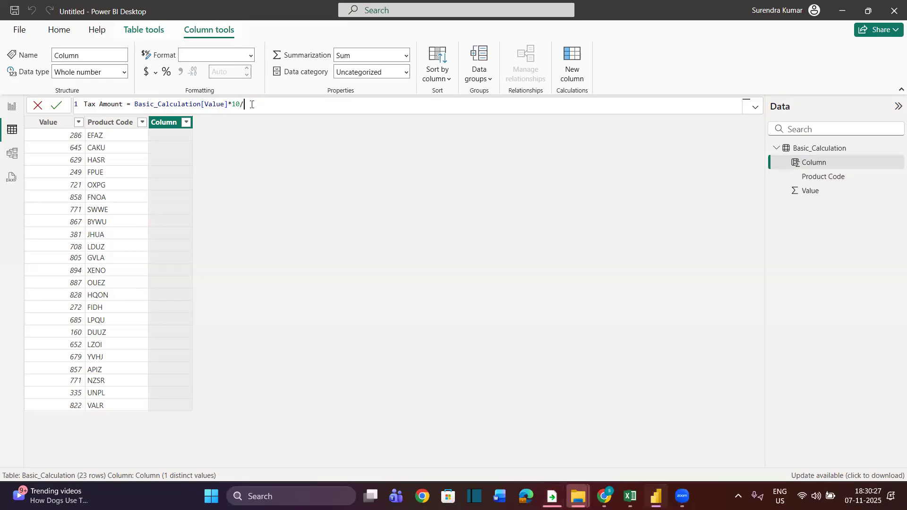
type("/100")
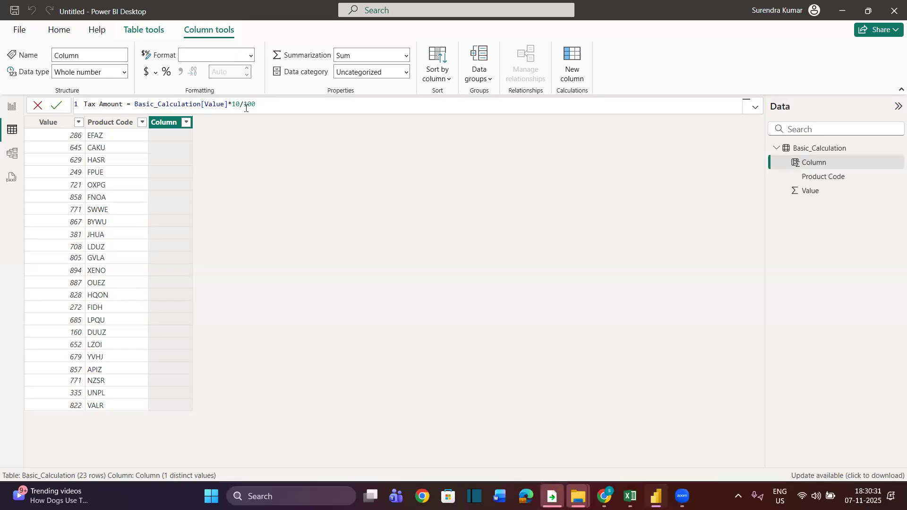
key("Return")
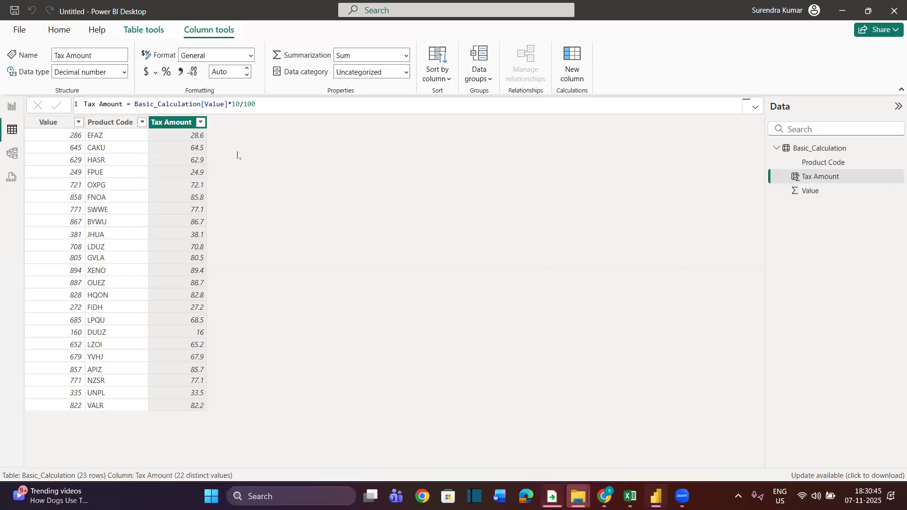
- Add a new calculated column to the Basic_Calculation table and name it Total Amount with Tax in its formula
left_click(573, 62)
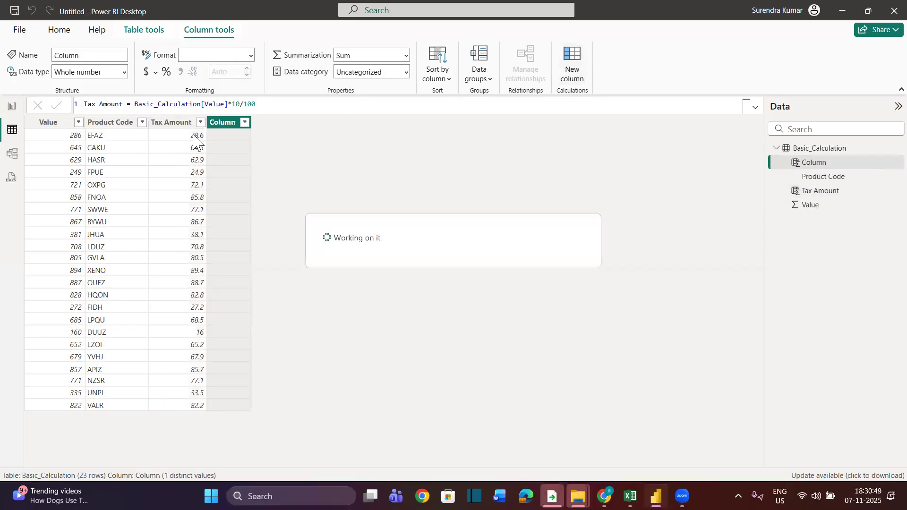
type("Total ")
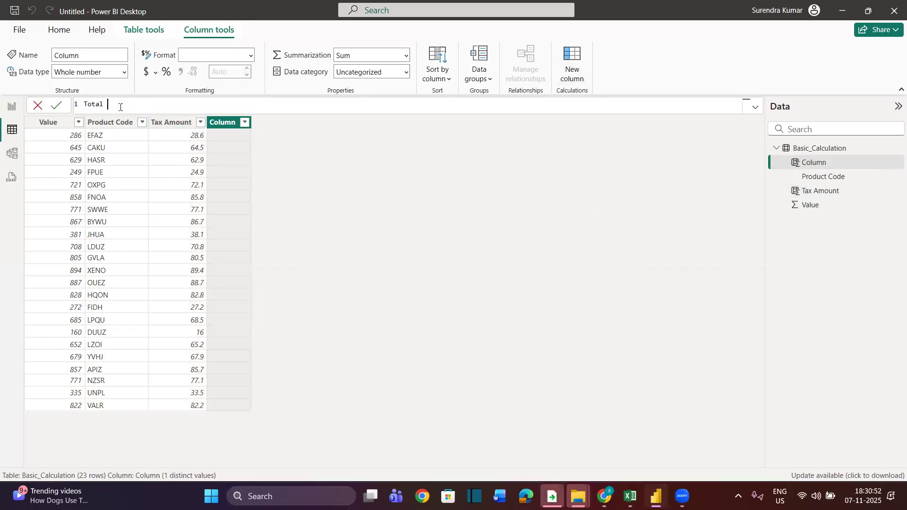
type("Amount woth")
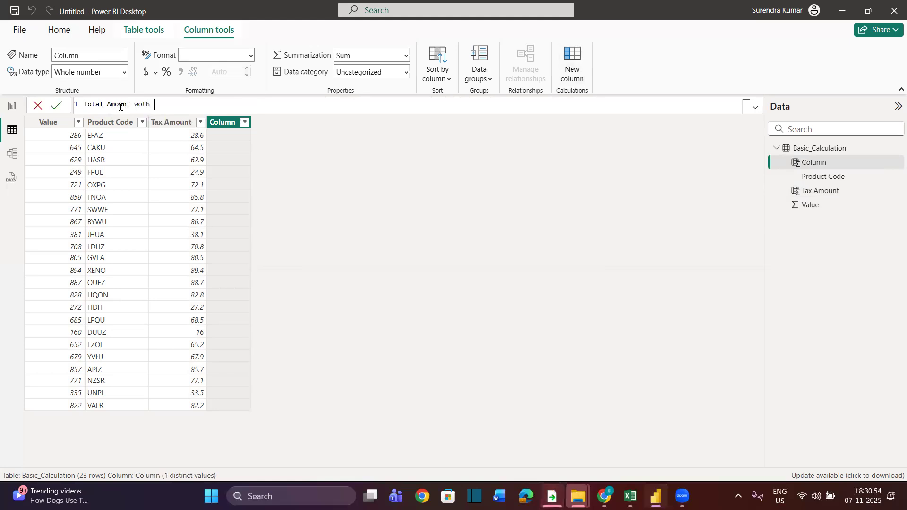
key("BackSpace")
key("BackSpace")
key("BackSpace")
type("ith Tax = ")
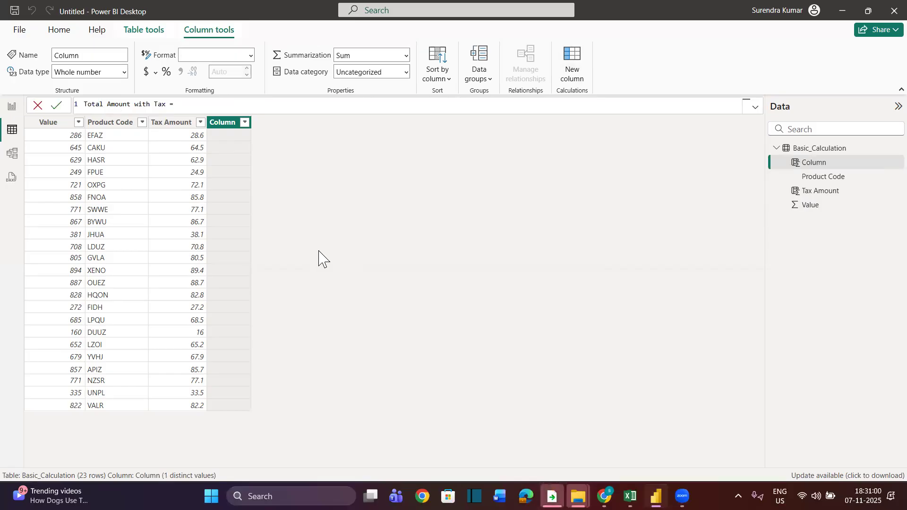
- Define Total Amount with Tax as Basic_Calculation[Value]+Basic_Calculation[Tax Amount] and commit the formula
type("Sum")
key("BackSpace")
key("BackSpace")
key("BackSpace")
type("Value")
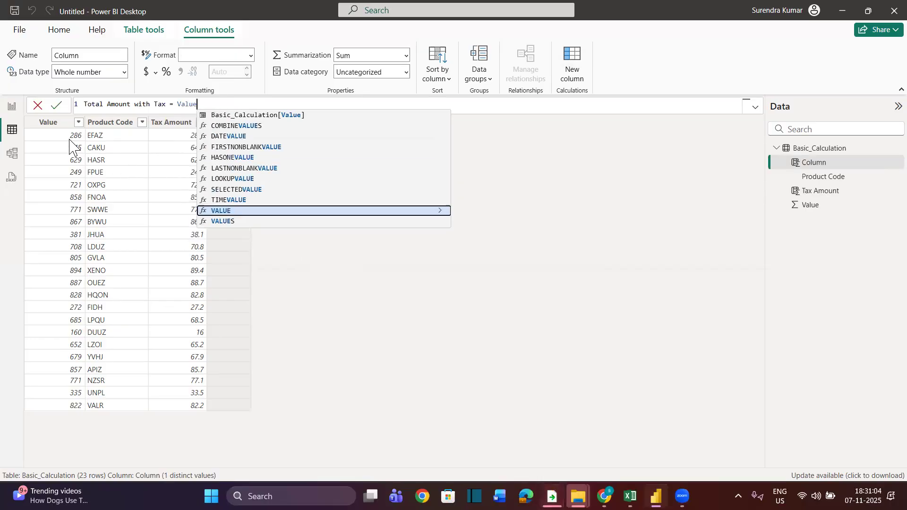
left_click(267, 118)
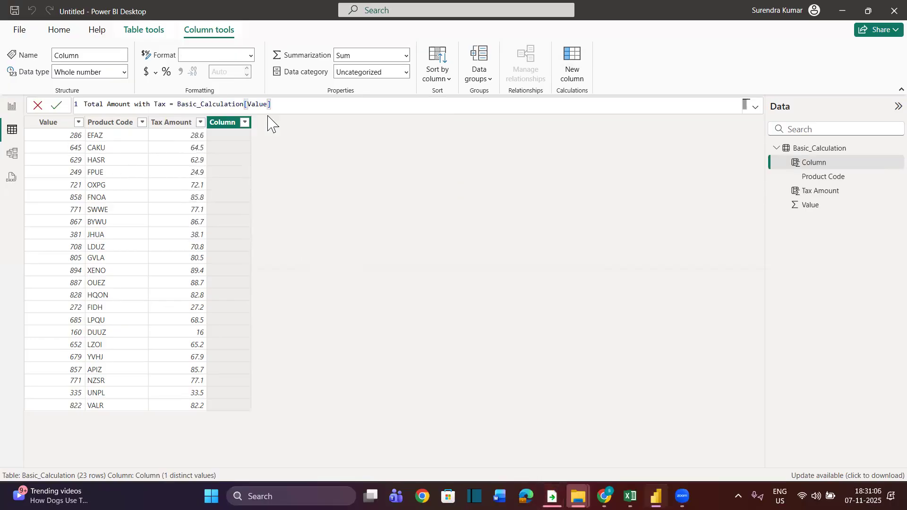
type("+")
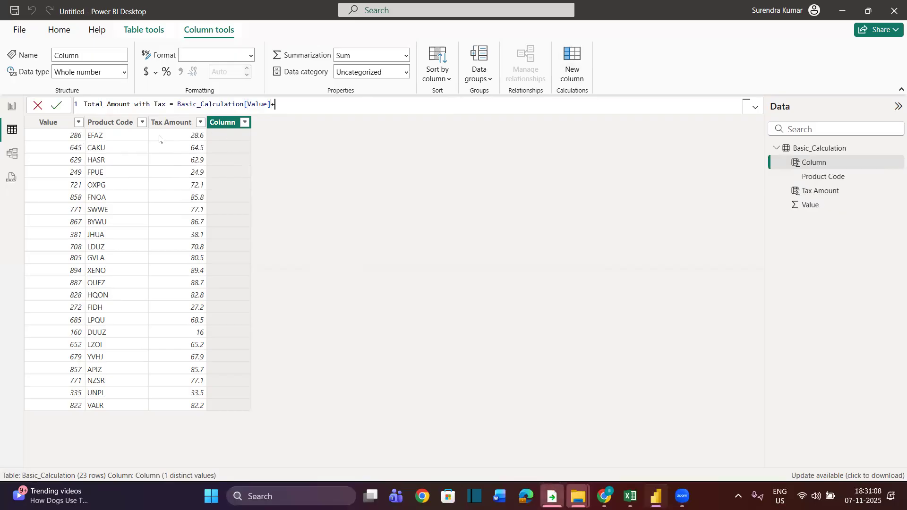
type("Tax")
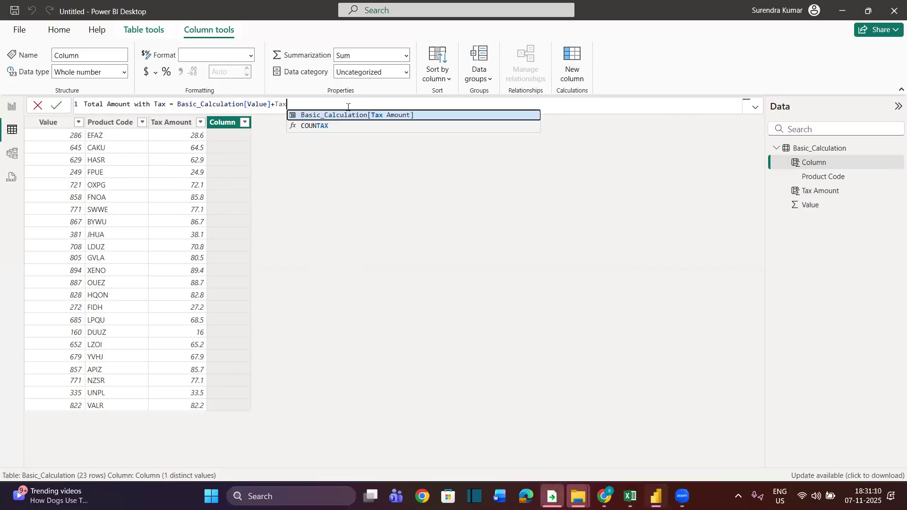
left_click(362, 118)
key("Return")
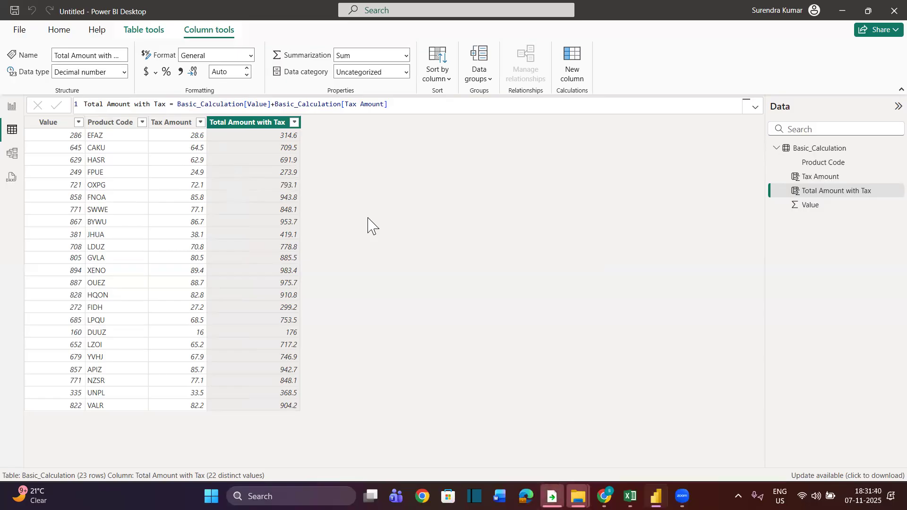
- Add another calculated column to the table and name it Total Amount after Deduction 5% in its formula
left_click(573, 58)
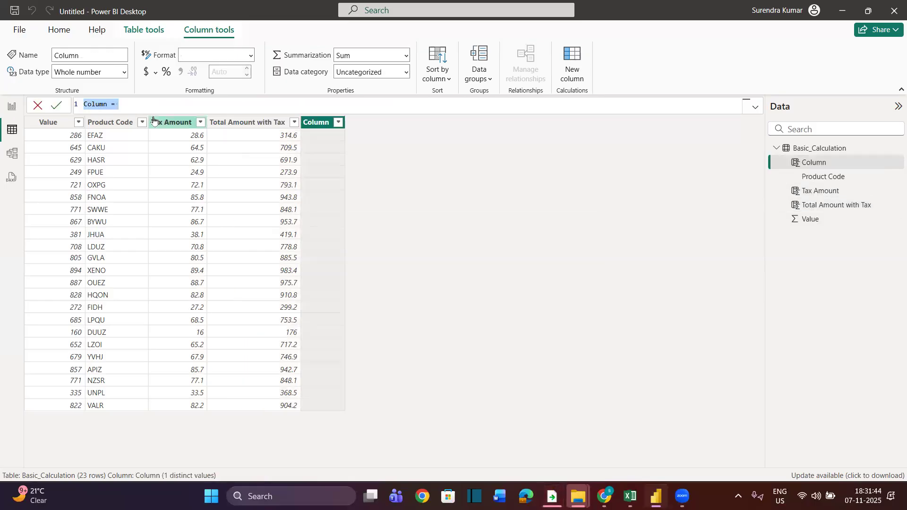
type("Total A")
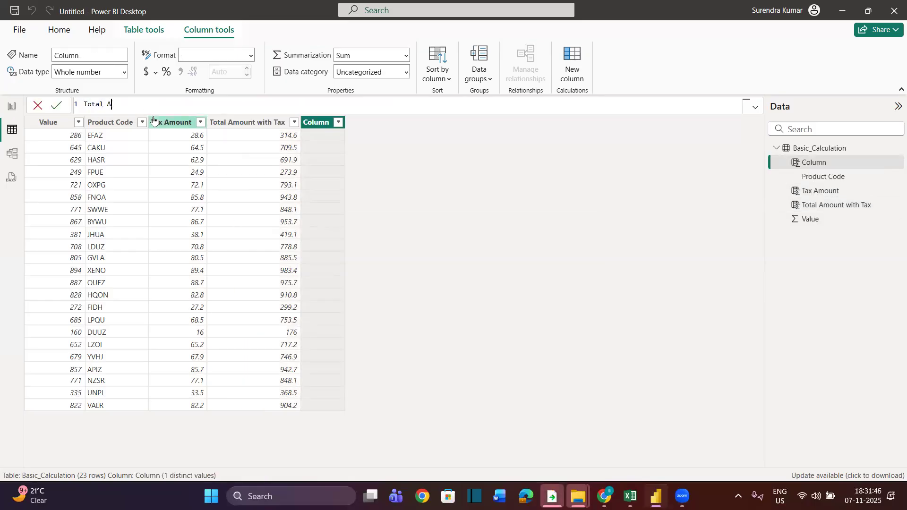
type("mount after Deduction 5% =")
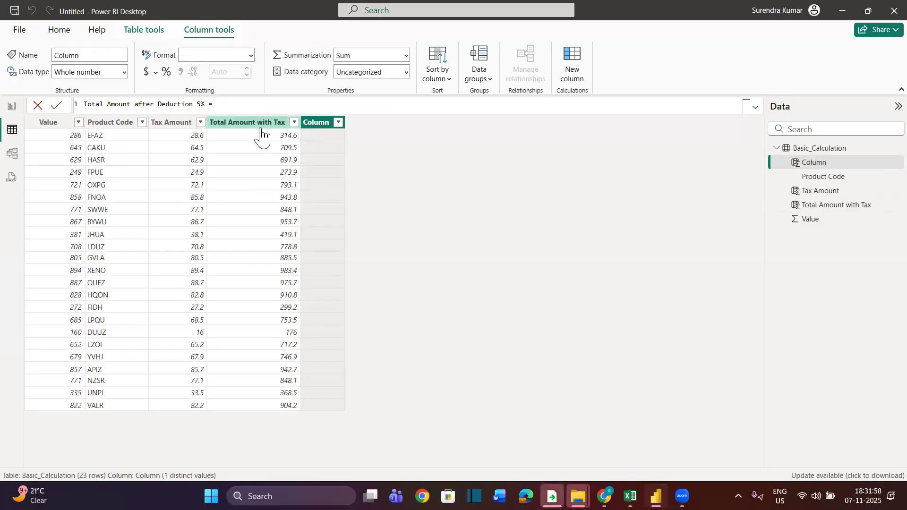
- Define the deduction column as Basic_Calculation[Total Amount with Tax]-(Basic_Calculation[Total Amount with Tax]*5/100) and commit the formula
type("Tota")
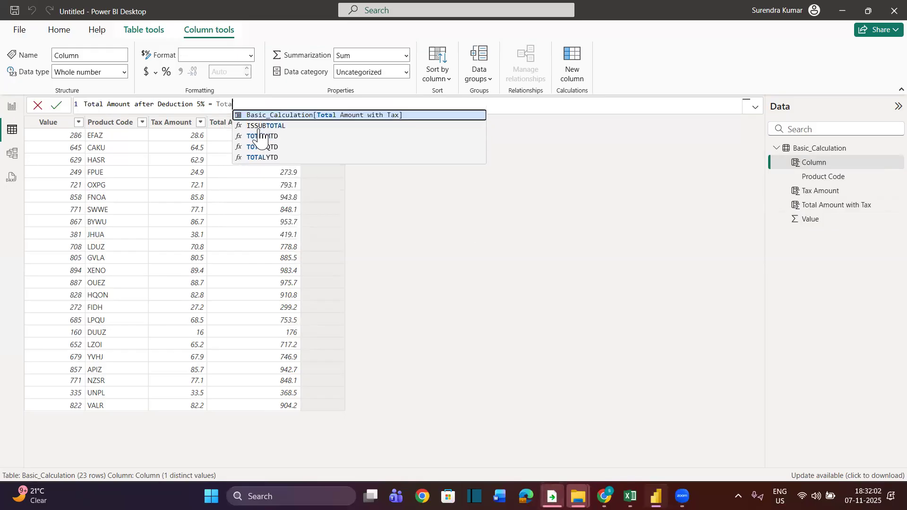
left_click(368, 115)
type("-")
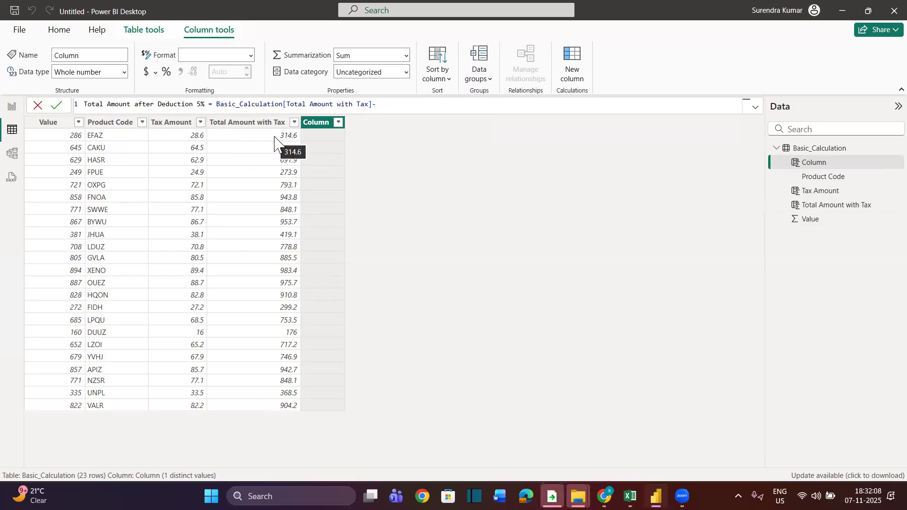
type("(")
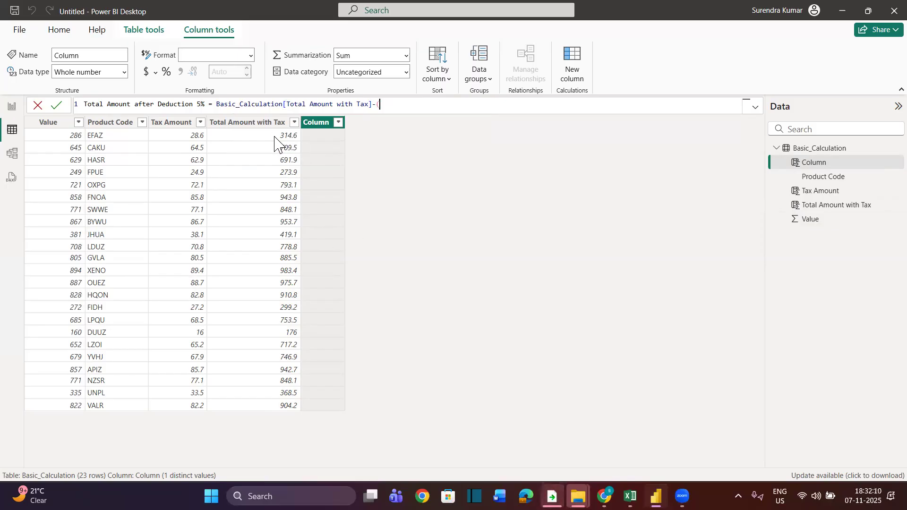
type("tota")
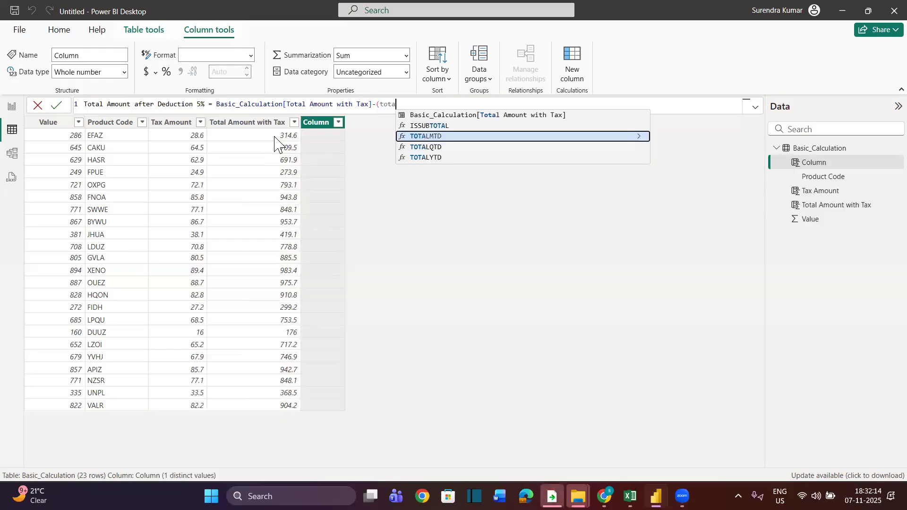
key("Up")
key("Up")
key("Tab")
type("*5%")
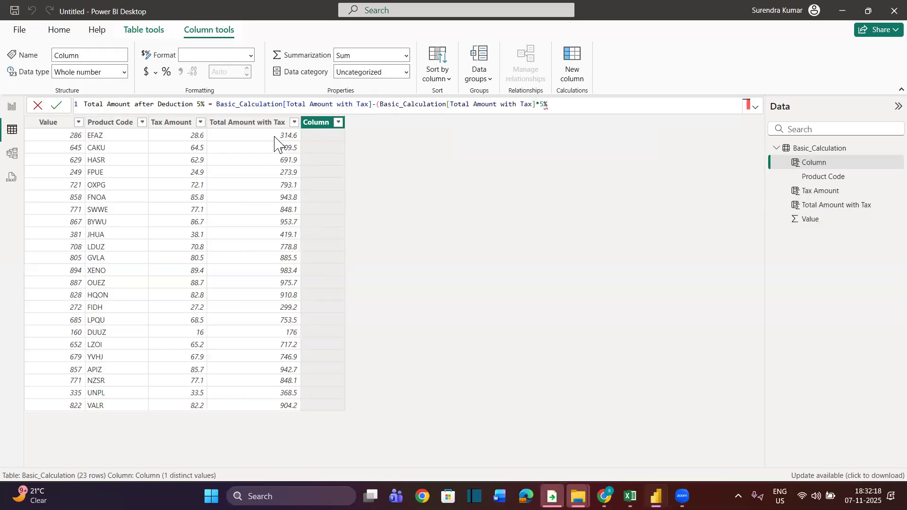
key("BackSpace")
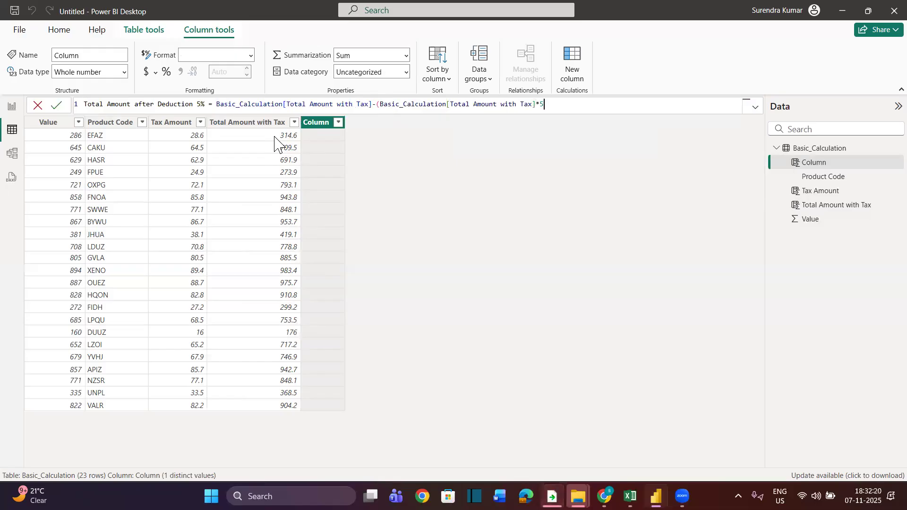
type("/100)")
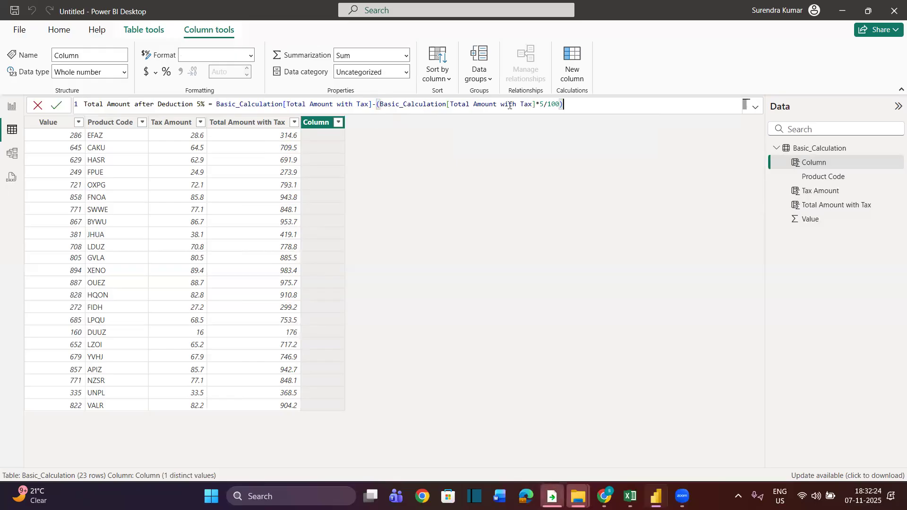
key("Return")
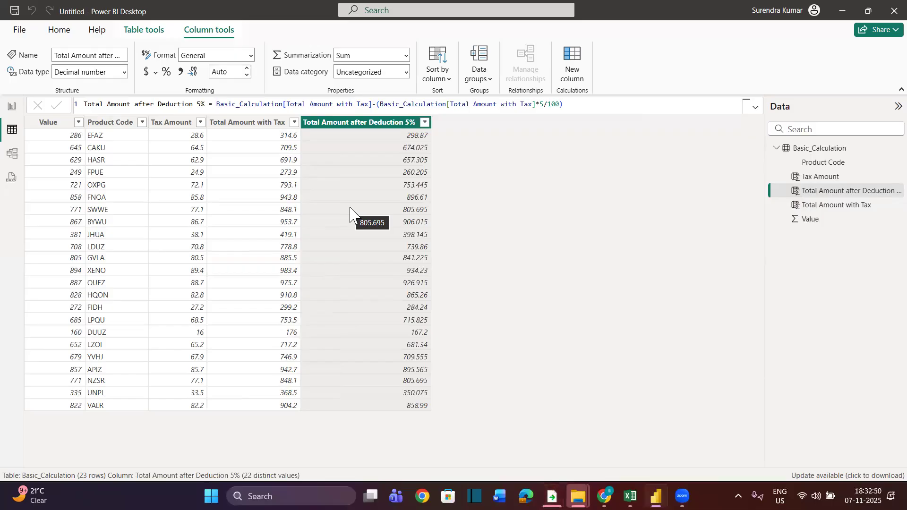
- Switch to the Book1 workbook in Excel and enter the headers Sales in E1 and Target in F1
key("alt+Tab")
key("Tab")
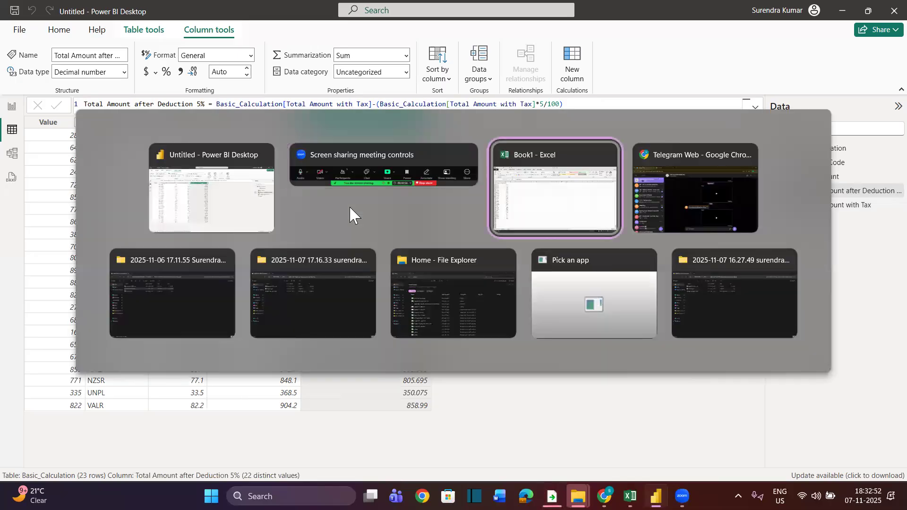
left_click(204, 134)
key("Up")
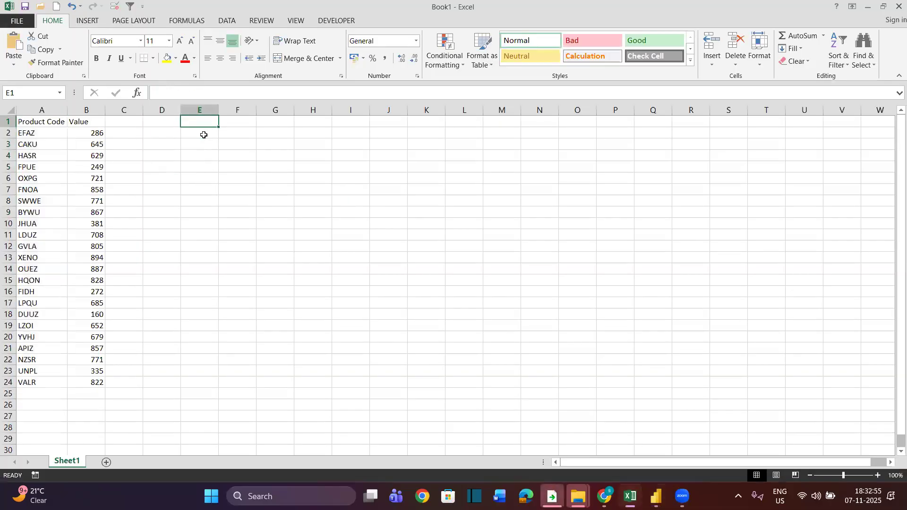
type("Sales")
key("Return")
key("Up")
key("Right")
key("Right")
key("Left")
type("Target")
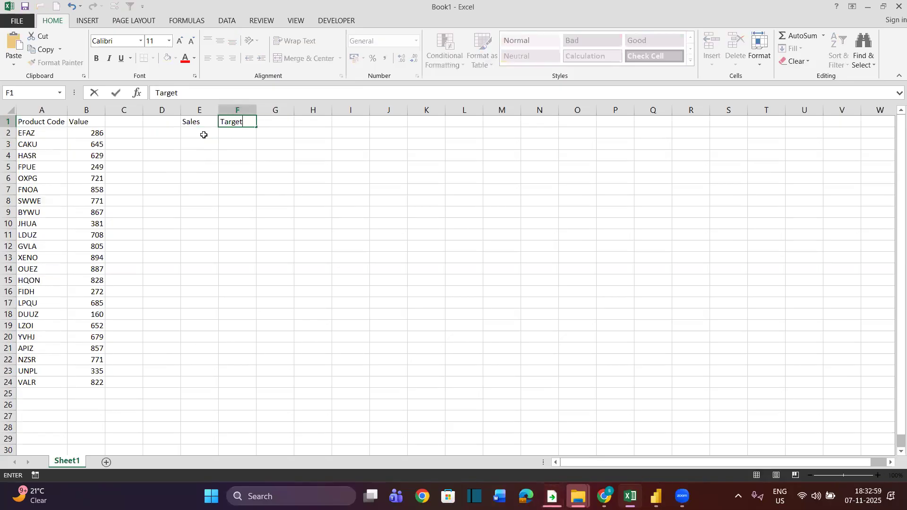
key("Return")
- Enter the formula =RANDBETWEEN(100,900) in cell E2 under Sales
left_click(203, 135)
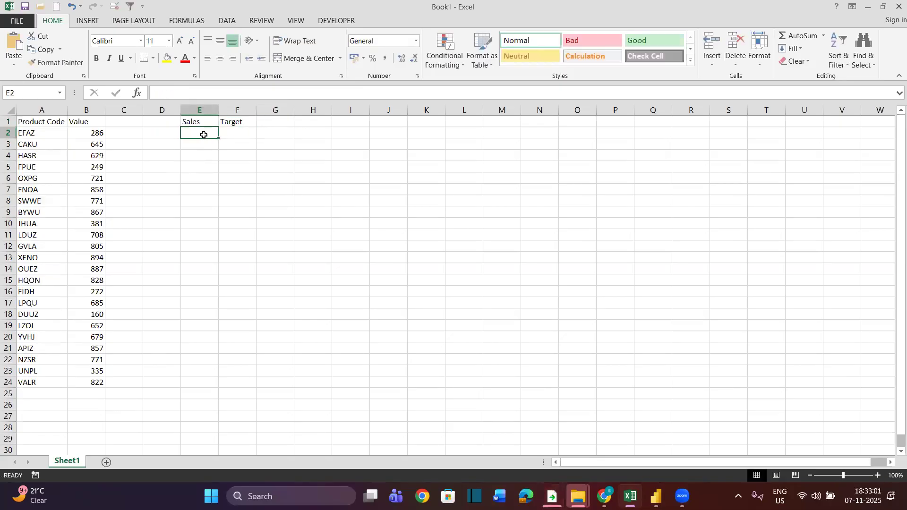
type("=")
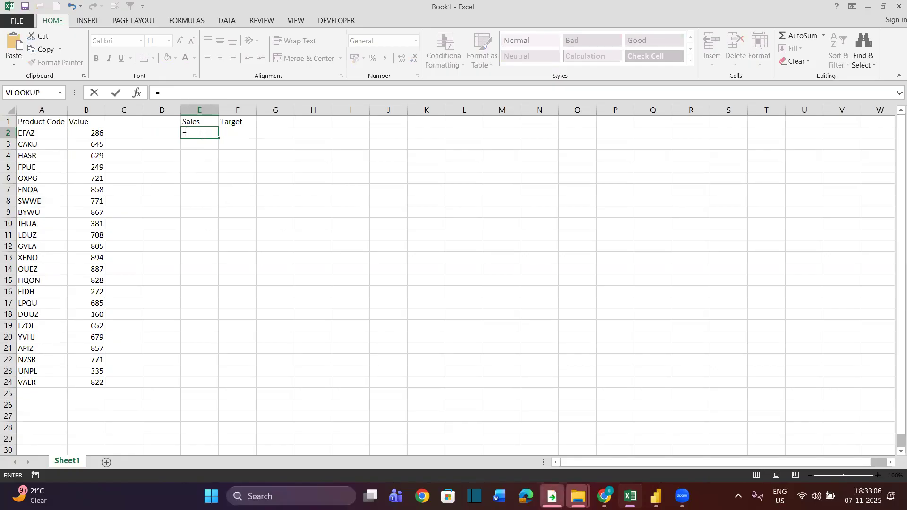
type("ran")
key("Down")
key("Tab")
type("100,900")
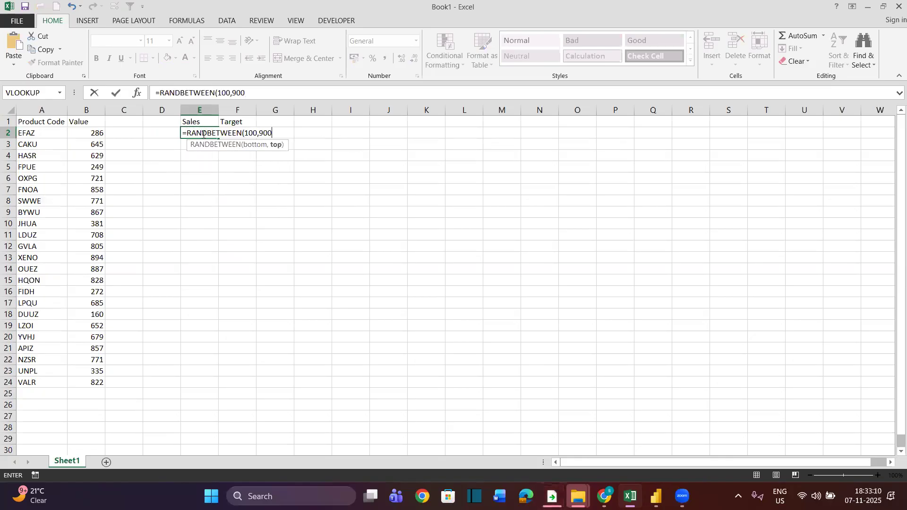
key("Return")
- Fill the Sales random-number formula down from E2 through E24
key("Up")
key("shift+Down")
key("shift+Down")
key("shift+Down")
key("shift+Down")
key("shift+Down")
key("shift+Down")
key("shift+Down")
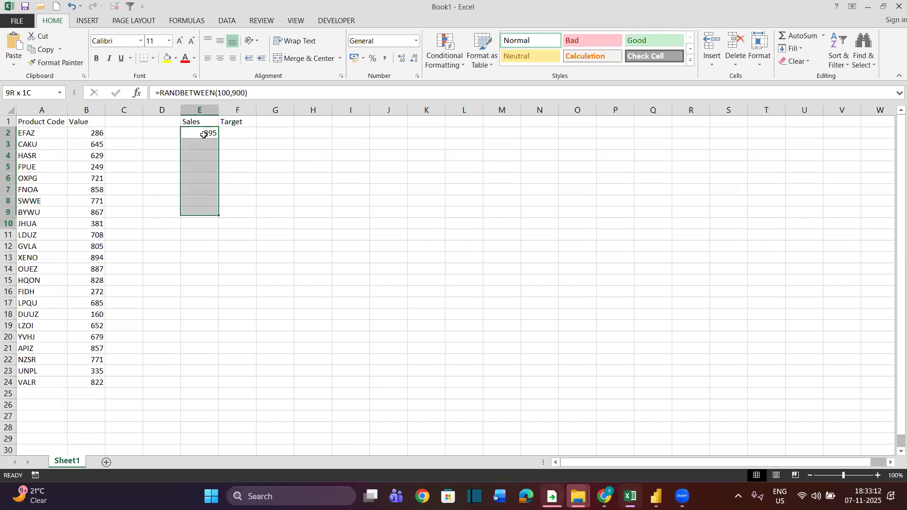
key("shift+Down")
key("shift+Down")
key("shift+Down")
key("shift+Down")
key("shift+Down")
key("shift+Down")
key("shift+Down")
key("shift+Down")
key("shift+Down")
key("shift+Down")
key("shift+Down")
key("shift+Down")
key("shift+Down")
key("shift+Down")
key("shift+Down")
key("ctrl+d")
key("Right")
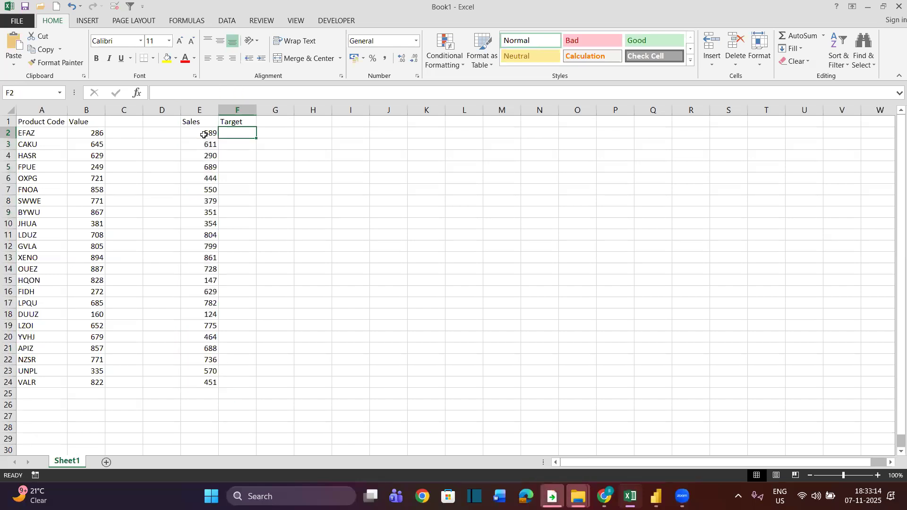
type("=r")
key("Escape")
key("Escape")
- Fill the random-number formulas in E2:E24 rightward through the sheet's last column, XFD
key("Left")
key("ctrl+shift+Down")
key("ctrl+shift+Right")
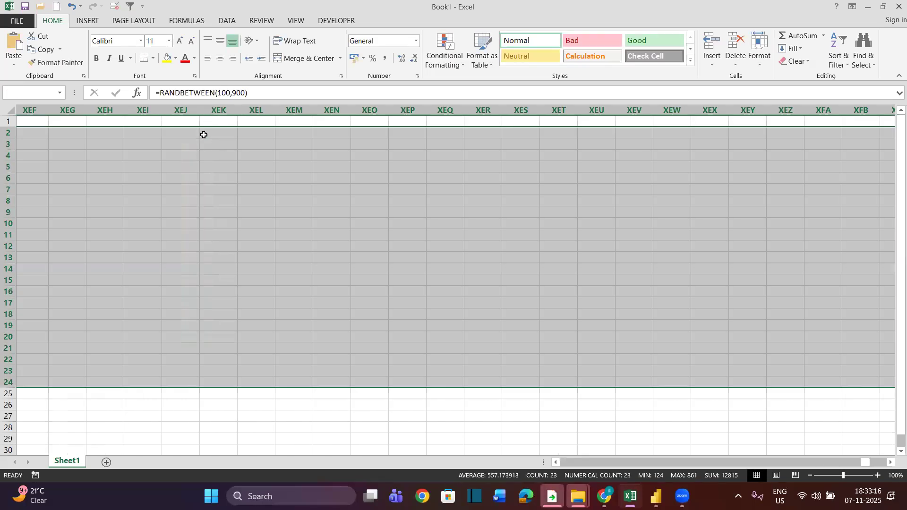
key("ctrl+r")
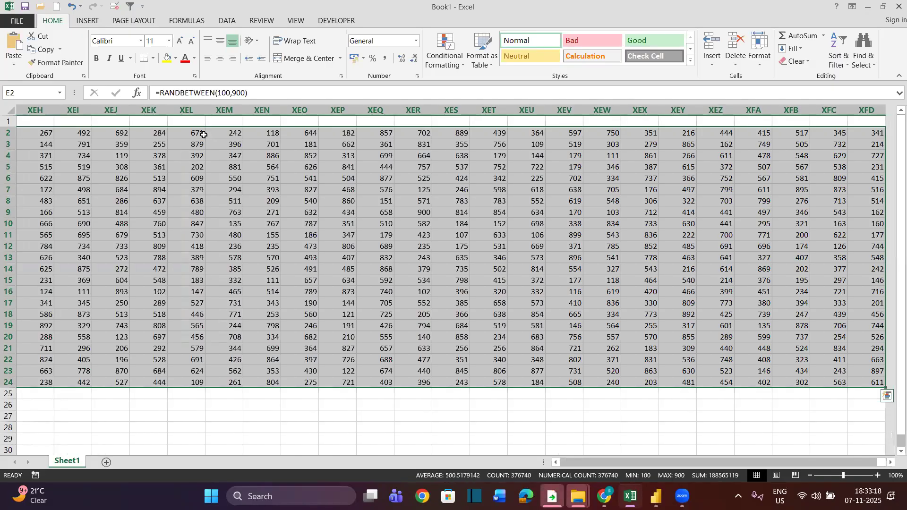
- Clear the surplus random-number formulas from G2 through XFD24, keeping only the Sales and Target columns
key("Right")
key("Right")
key("ctrl+shift+Down")
key("ctrl+shift+Right")
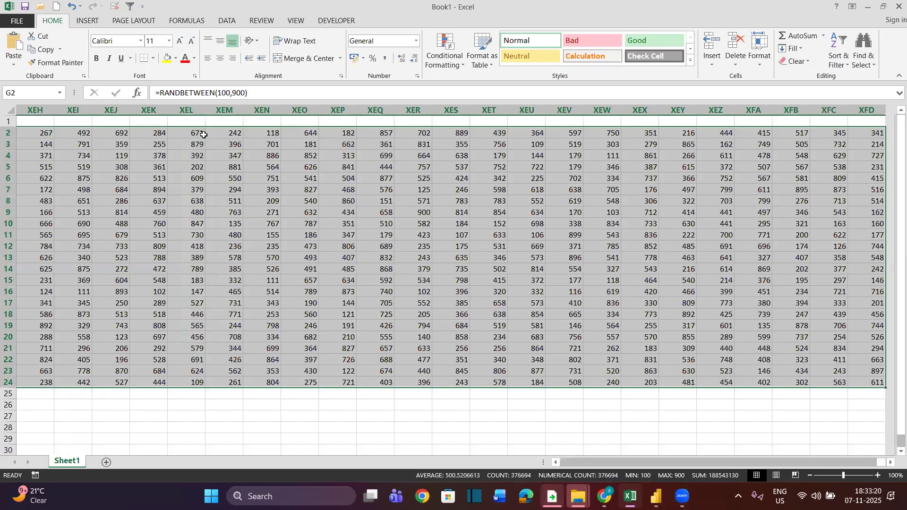
key("Delete")
- Replace the random-number formulas in E2:F24 with static values by copying and pasting values only
key("Left")
key("Left")
key("ctrl+shift+Right")
key("ctrl+shift+Down")
key("ctrl+c")
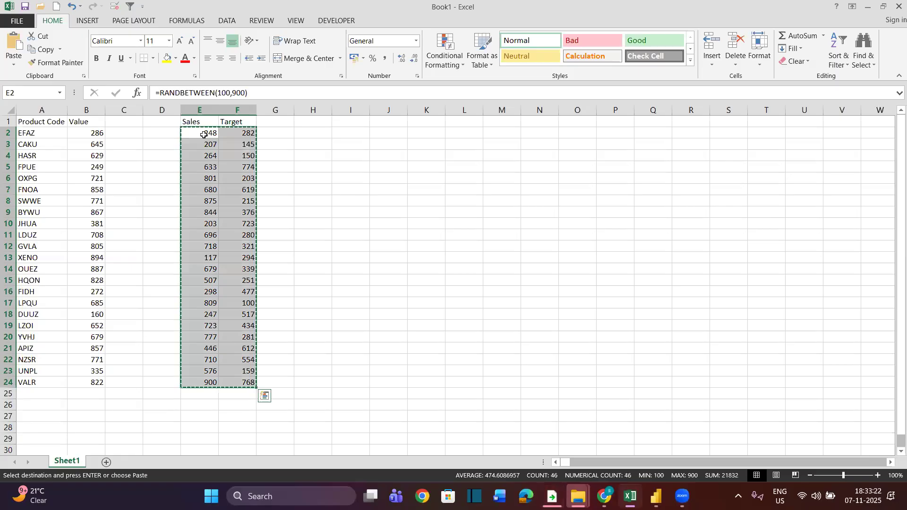
key("ctrl+alt+v")
key("v")
key("Return")
- Copy the Sales and Target data together with their headers, E1:F24
key("Down")
key("Up")
key("Up")
key("ctrl+shift+Right")
key("ctrl+shift+Down")
key("ctrl+c")
- Switch back to Power BI Desktop and open the Basic_Calculation query for editing in Power Query Editor
key("alt+Tab")
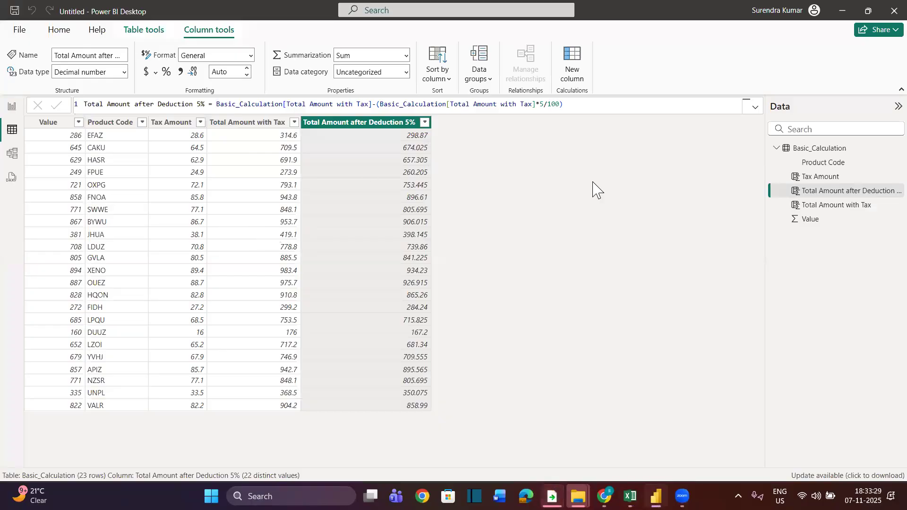
right_click(824, 150)
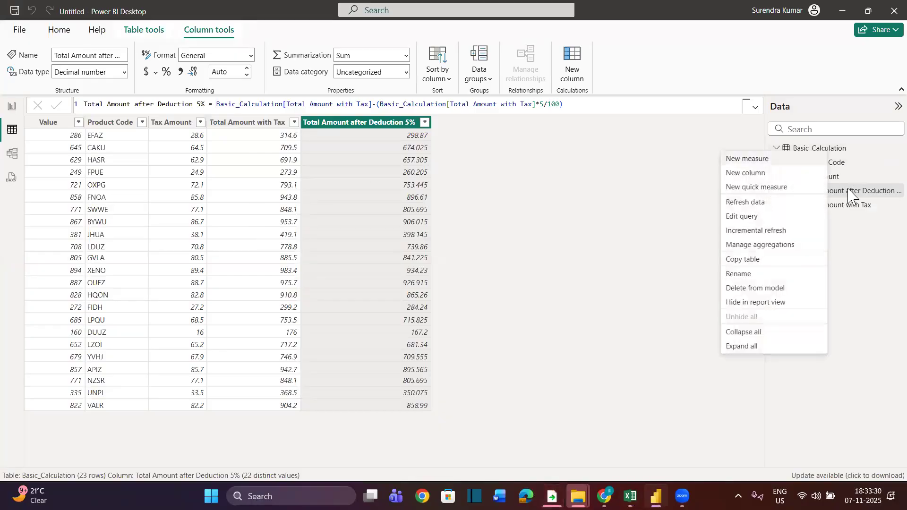
left_click(751, 218)
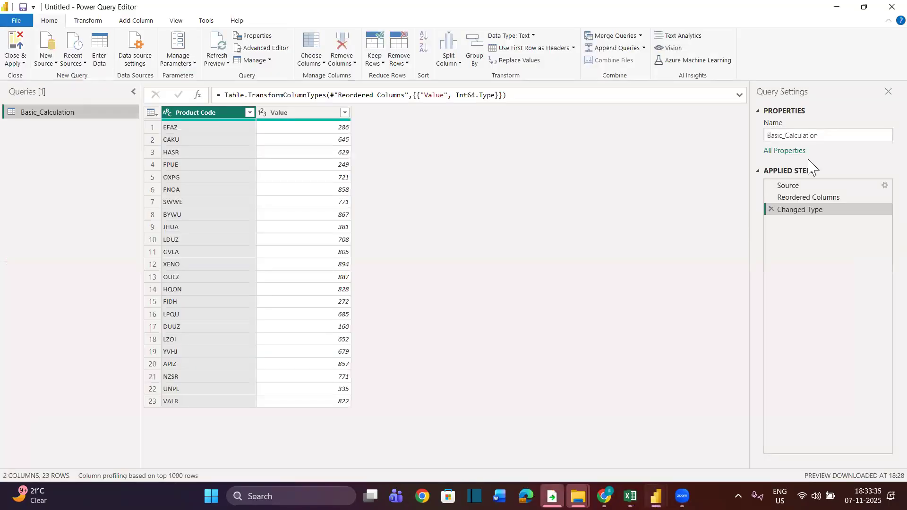
- Paste the copied Sales and Target columns beside Value in the query's source table, then apply the changes to the model
left_click(788, 186)
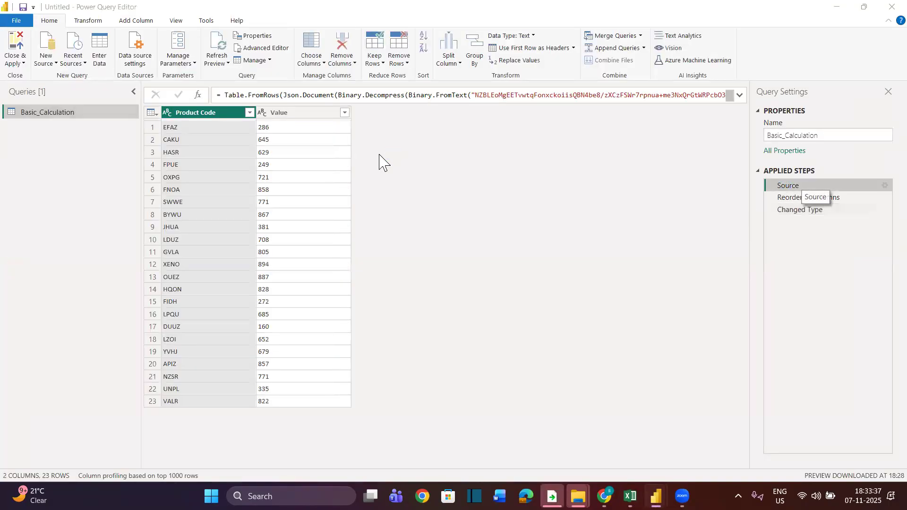
left_click(359, 82)
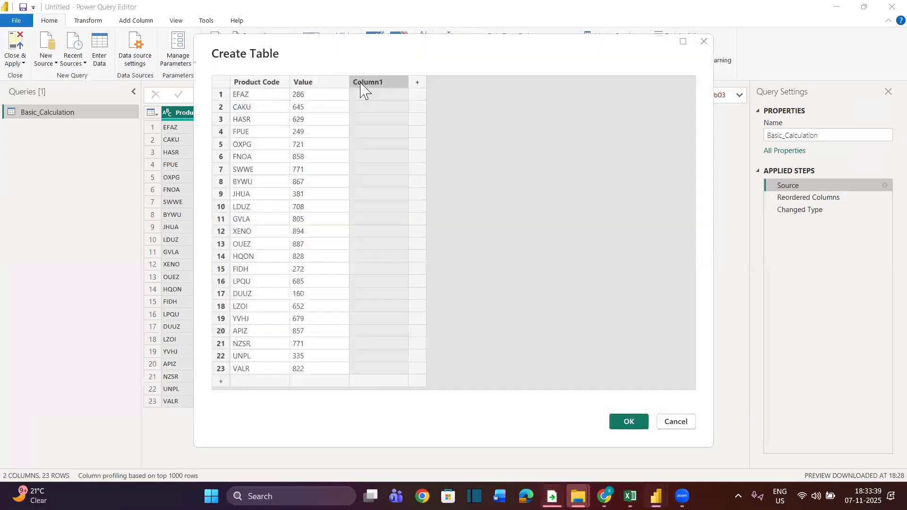
key("ctrl+v")
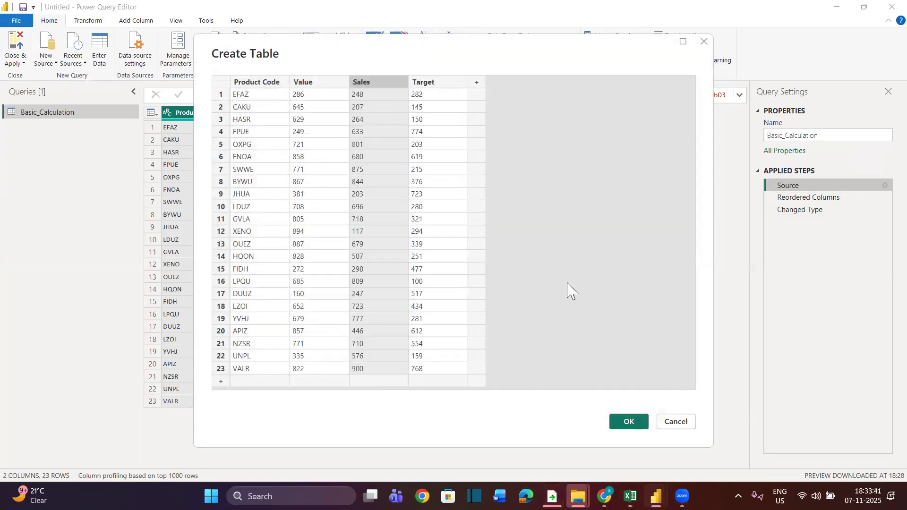
left_click(629, 422)
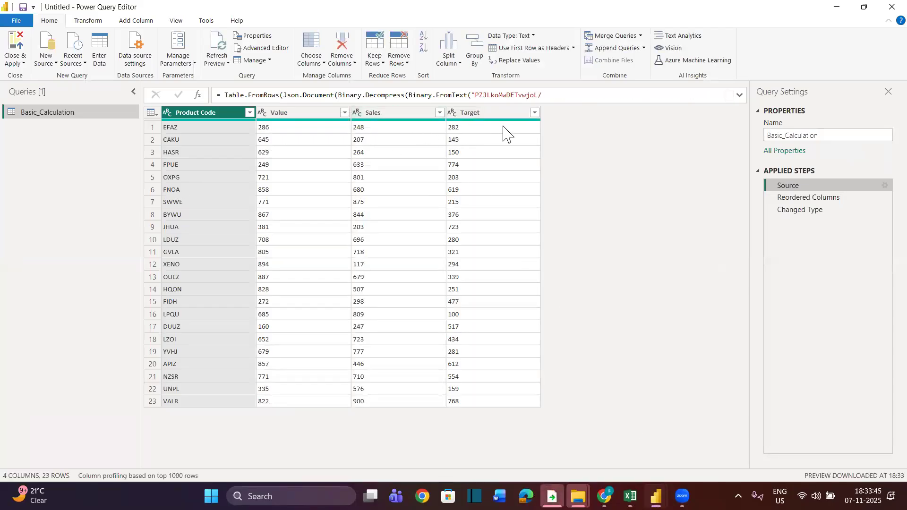
left_click(22, 63)
left_click(42, 75)
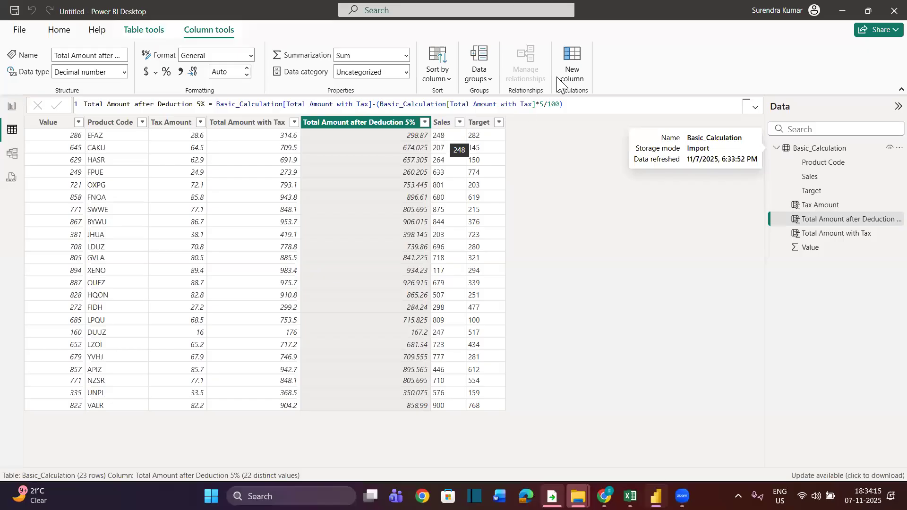
- Add a calculated column % of Total Ach = Basic_Calculation[Sales]/Basic_Calculation[Target] and format it as a percentage
left_click(568, 60)
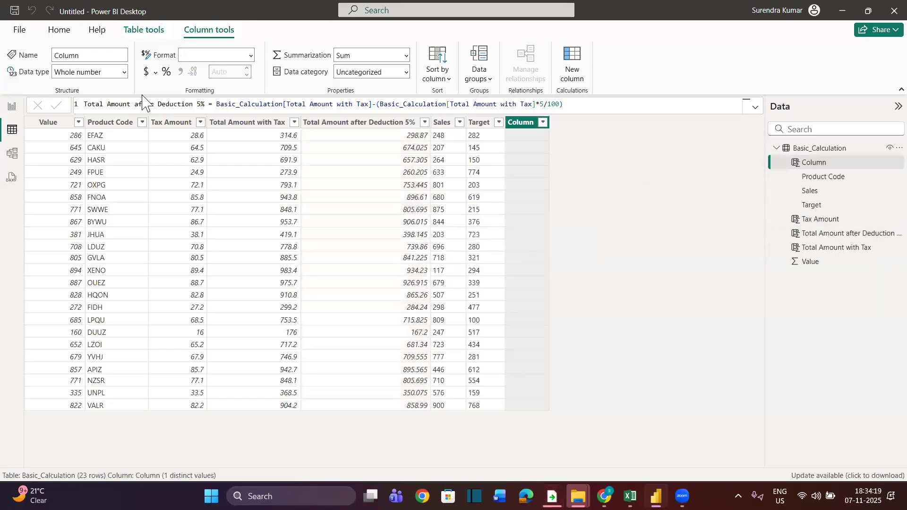
type("% ")
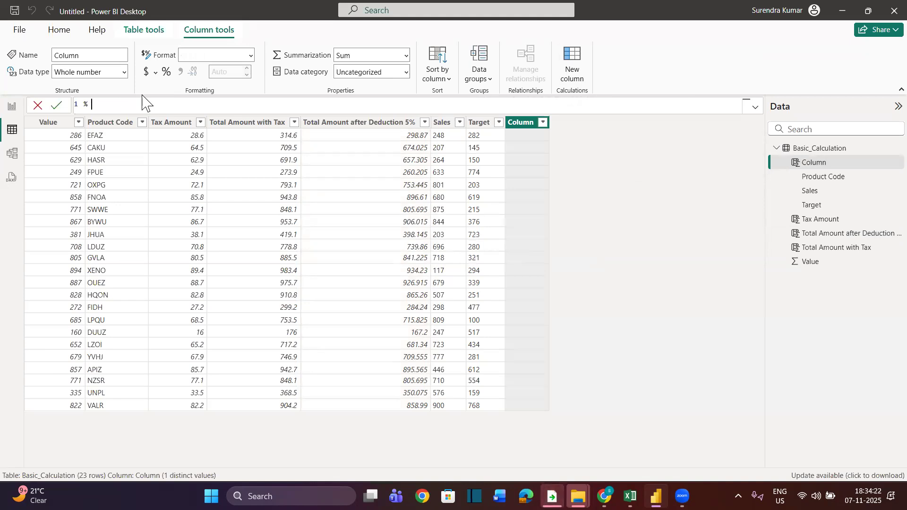
type("of To")
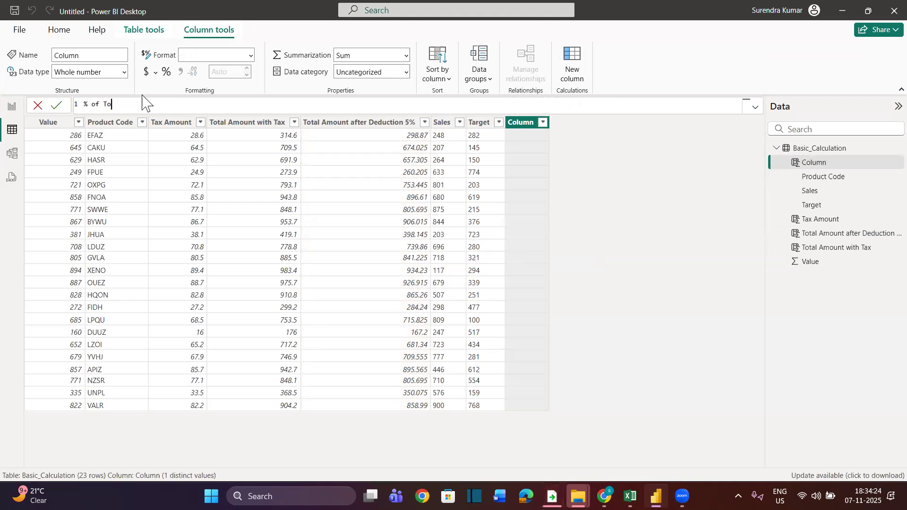
type("aal Ac")
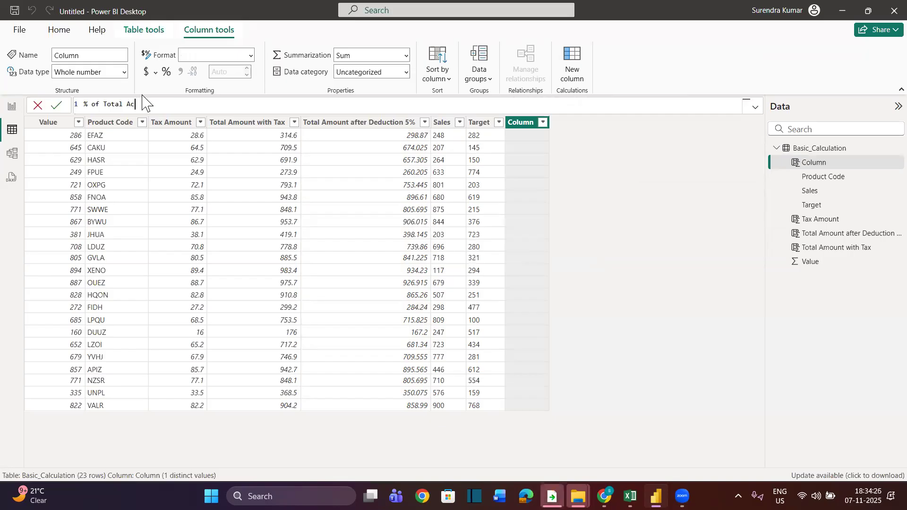
type("h = sal")
key("Tab")
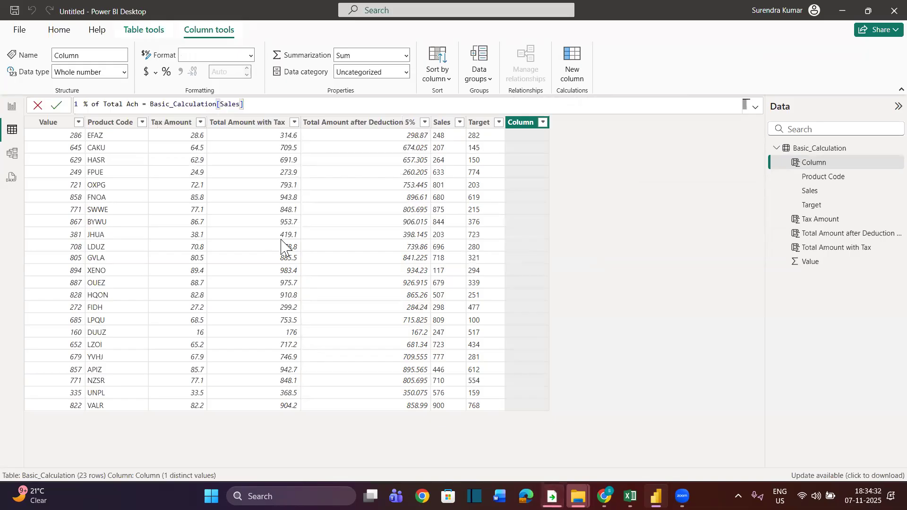
type("/Targ")
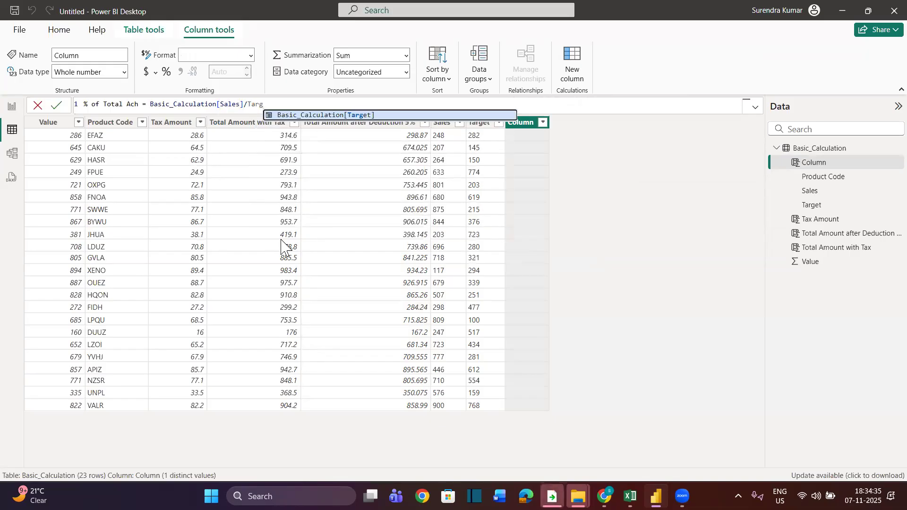
key("Tab")
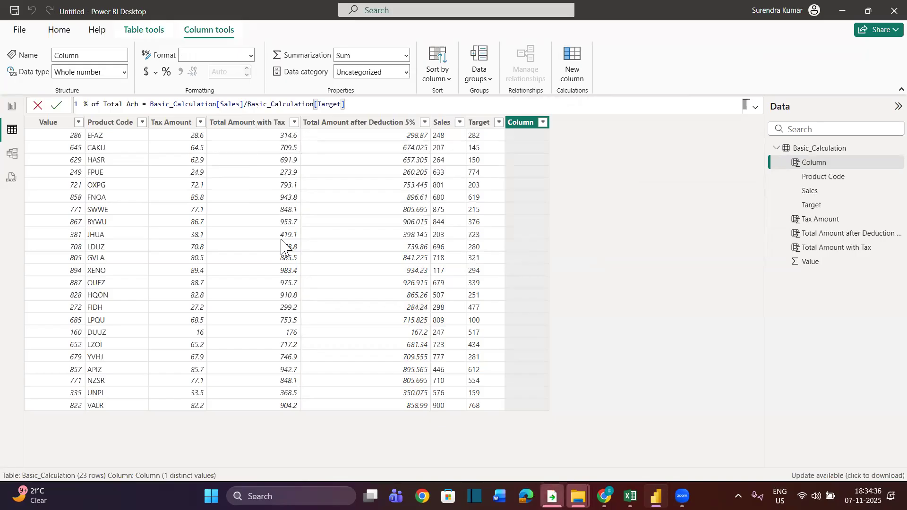
key("Return")
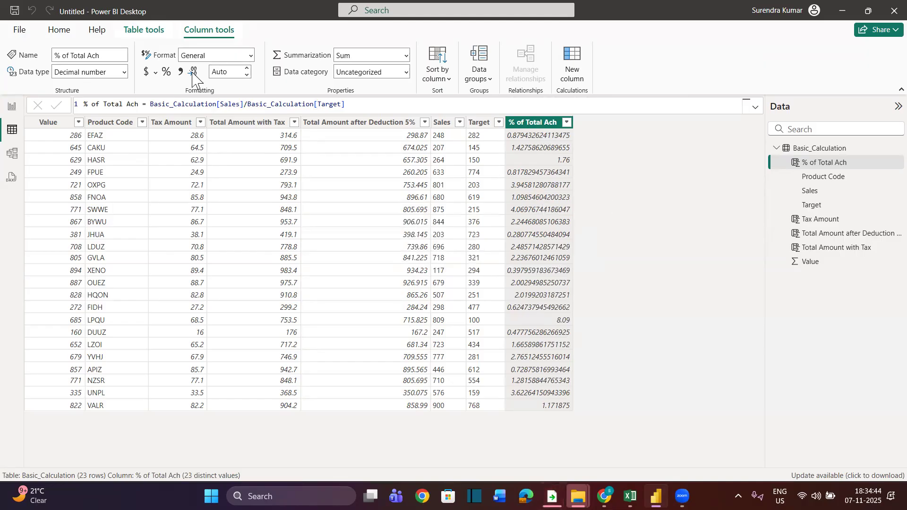
left_click(166, 72)
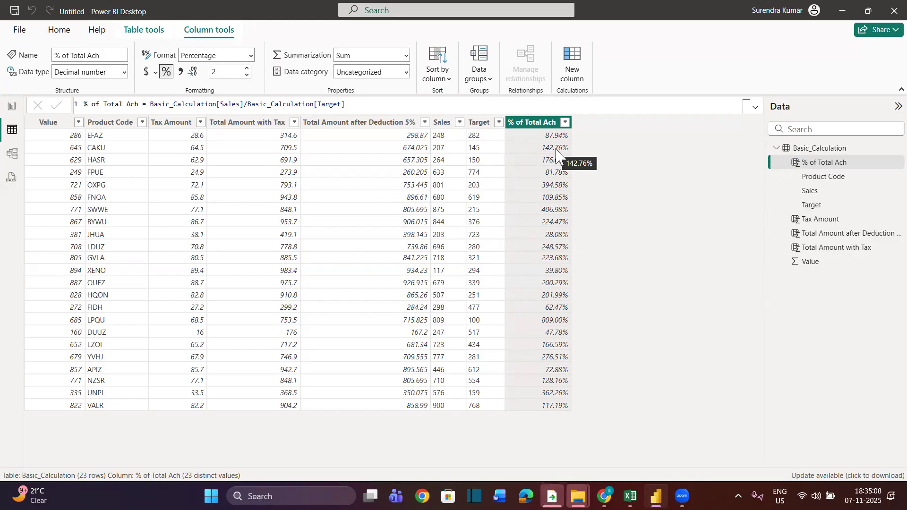
- Switch to the Excel workbook and enter the headers Sales of Year 2022 in J1 and Sales of year 2023 in K1
key("alt+Tab")
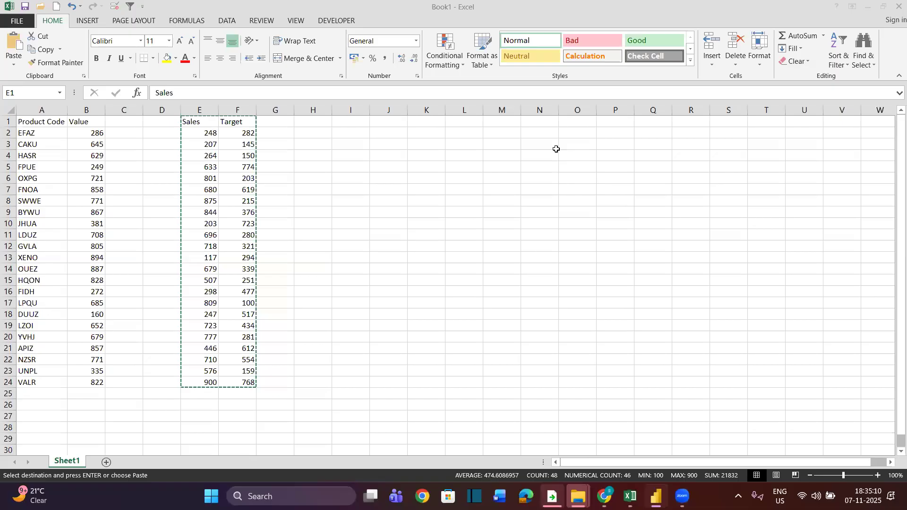
left_click(371, 175)
scroll(355, 144, "right", 1)
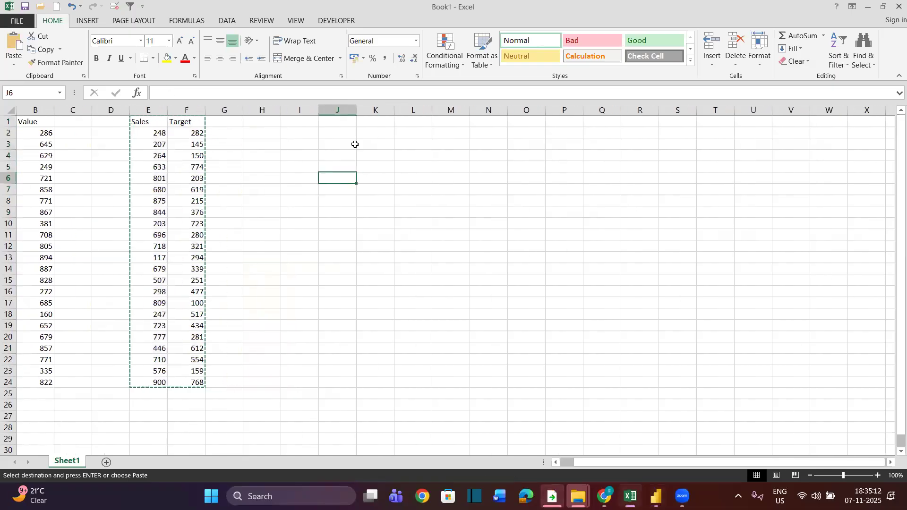
left_click(339, 122)
type("Sa")
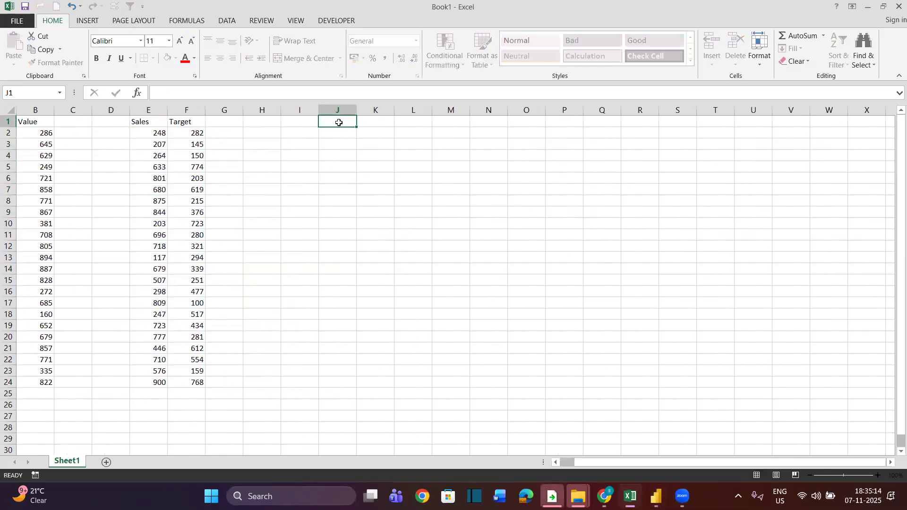
type("les of Year 2022")
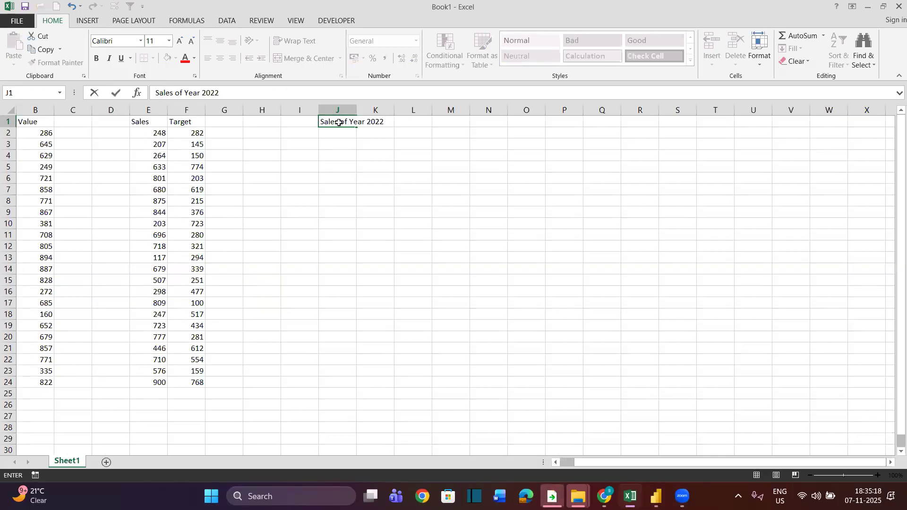
key("Tab")
type("Sale")
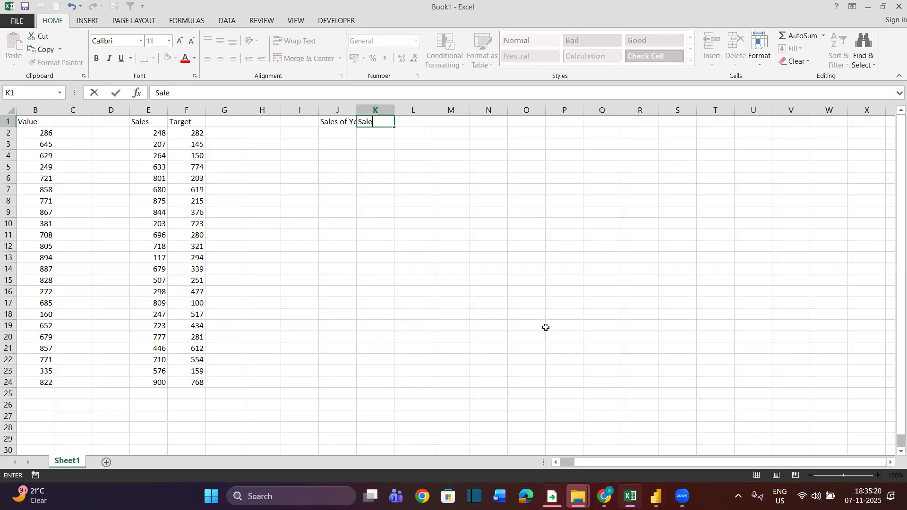
type("s of year 2023")
key("Return")
- Autofit the widths of columns J and K to their header text
key("Up")
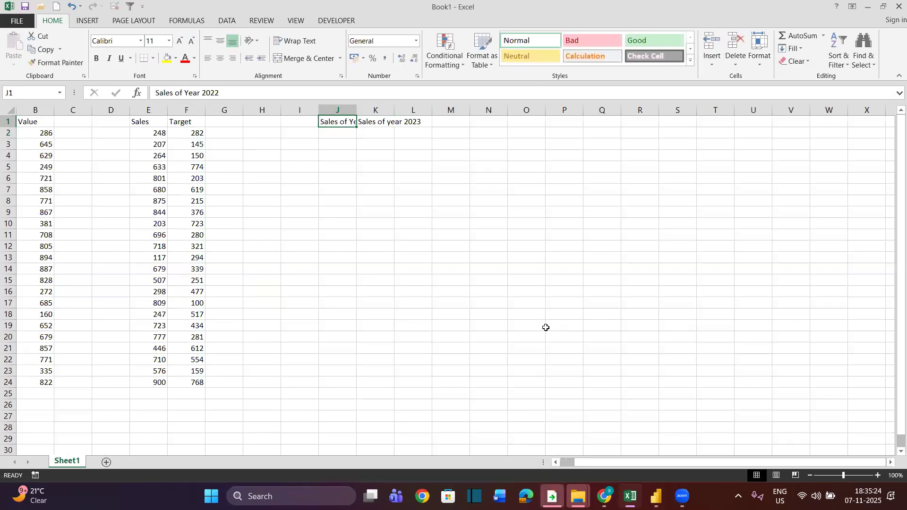
key("shift+Right")
key("alt+h")
key("o")
key("i")
key("Down")
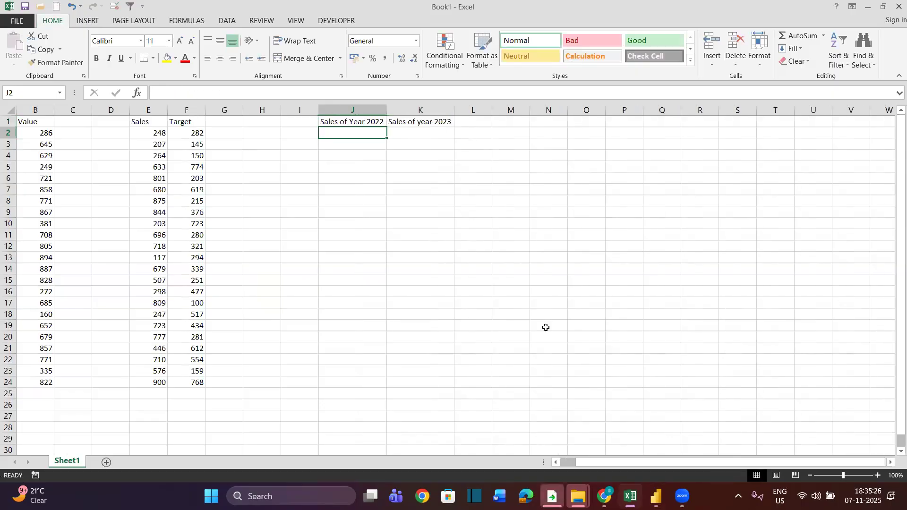
- Enter =RANDBETWEEN(100,900) in J2 and fill it across to K2
type("=randb")
key("Tab")
type("1000")
key("BackSpace")
type(",900")
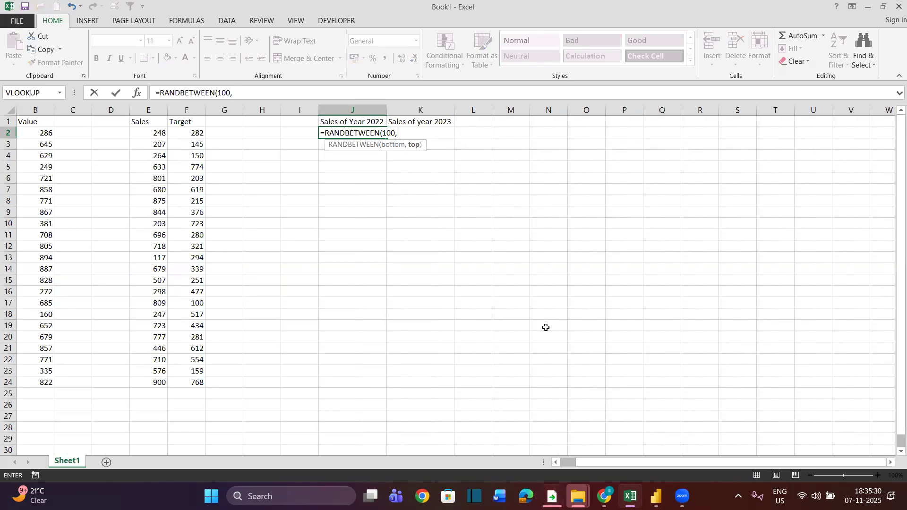
key("ctrl+Return")
key("shift+Right")
key("ctrl+r")
- Fill the random-number formulas in J2:K2 down through row 24
key("shift+Down")
key("shift+Down")
key("shift+Down")
key("shift+Down")
key("shift+Down")
key("shift+Down")
key("shift+Down")
key("shift+Down")
key("shift+Down")
key("shift+Down")
key("shift+Down")
key("shift+Down")
key("shift+Down")
key("shift+Down")
key("shift+Down")
key("shift+Down")
key("shift+Down")
key("shift+Down")
key("shift+Down")
key("shift+Down")
key("shift+Down")
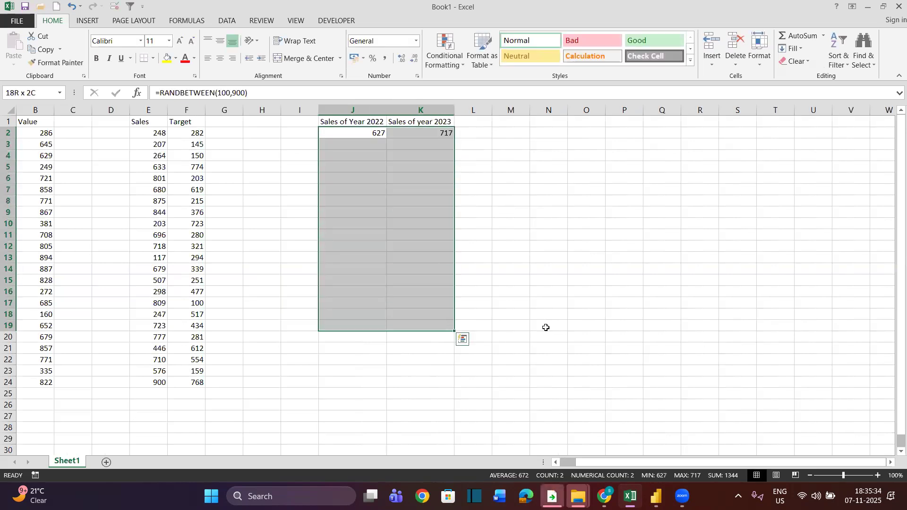
key("ctrl+d")
- Replace the random-number formulas in J2:K24 with static values by copying and pasting values only
key("ctrl+c")
key("alt+e")
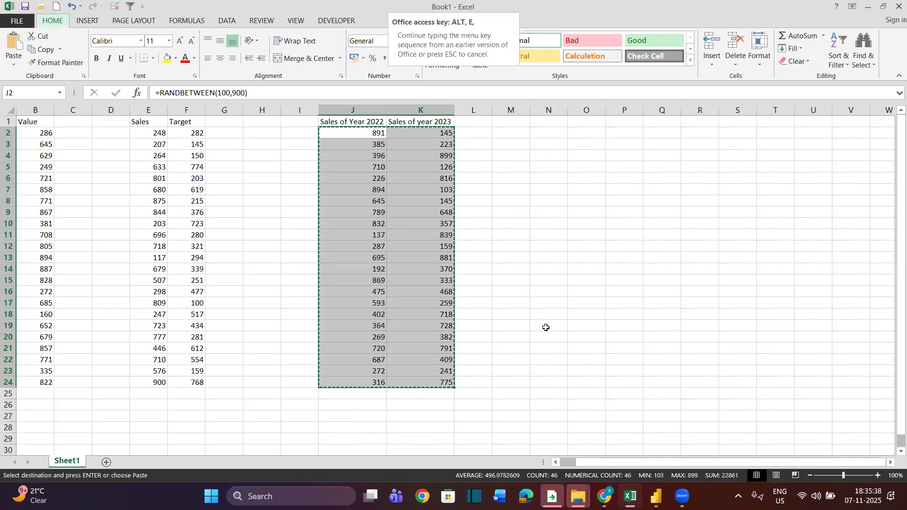
key("Escape")
key("s")
key("v")
key("Return")
- Center-align the two yearly sales columns including their headers, J1:K24
key("Up")
key("ctrl+shift+Down")
key("ctrl+shift+Right")
key("alt+h")
key("a")
key("c")
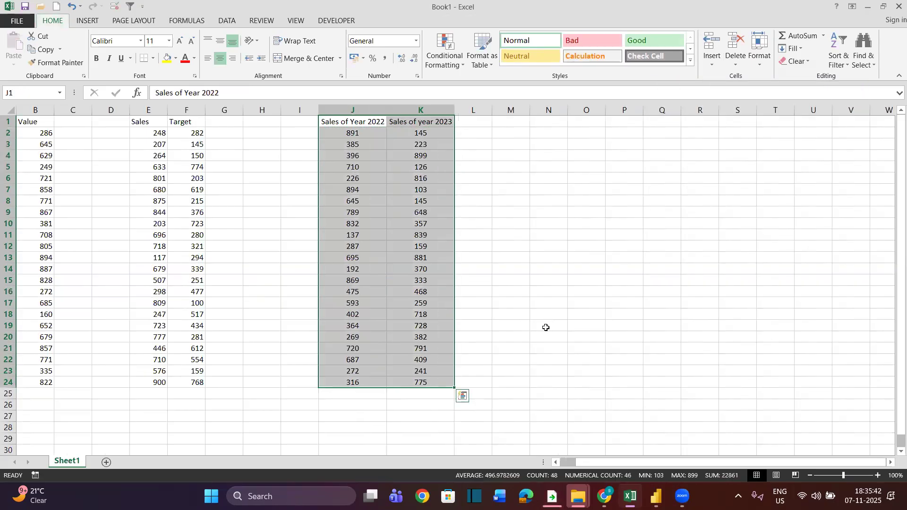
- Copy the yearly sales data together with its headers, J1:K24
key("Down")
key("Up")
key("ctrl+shift+Down")
key("ctrl+shift+Right")
key("ctrl+c")
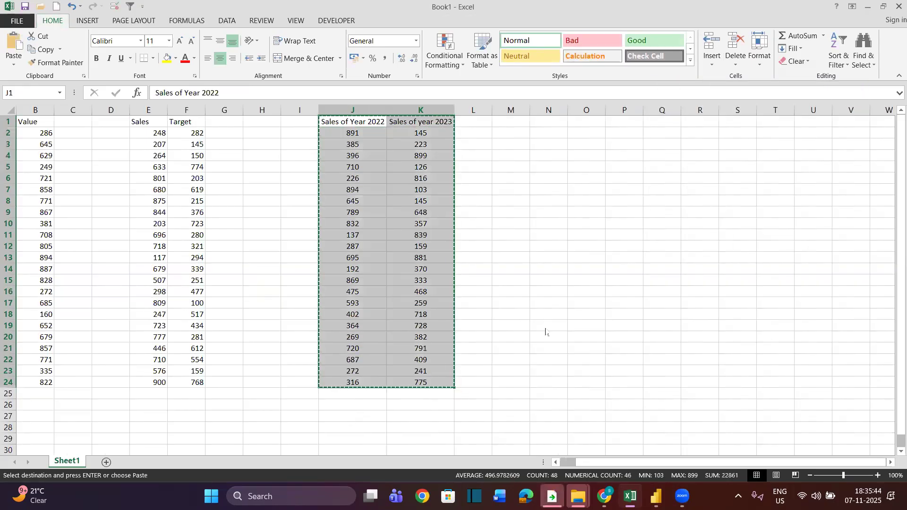
- Return to Power BI Desktop and open the Basic_Calculation table's query for editing
key("alt+Tab")
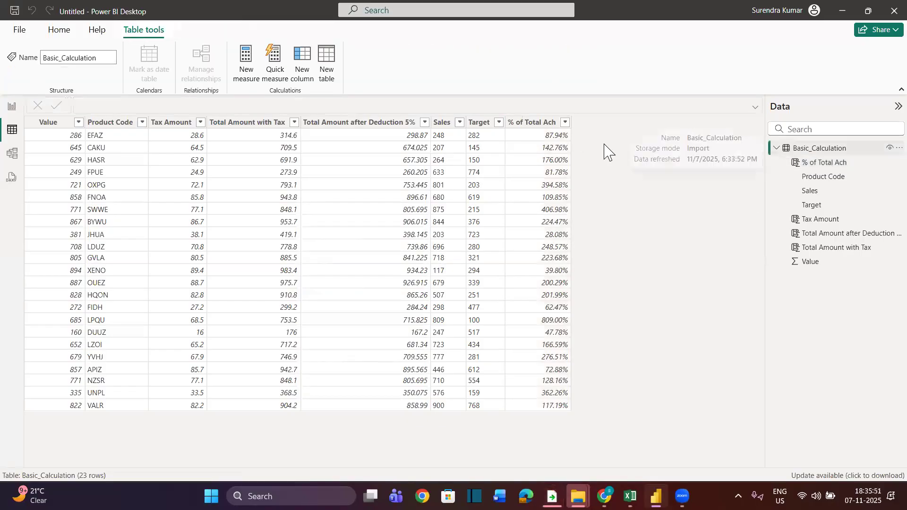
right_click(827, 148)
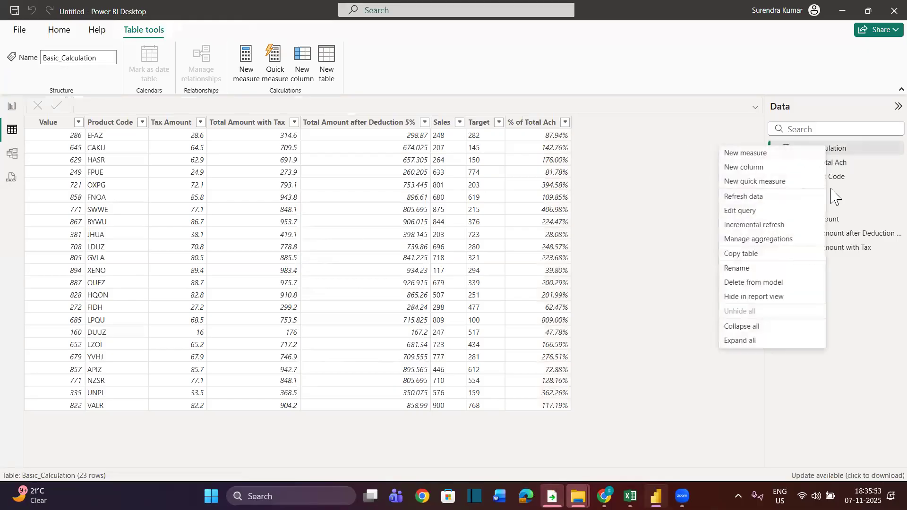
left_click(750, 212)
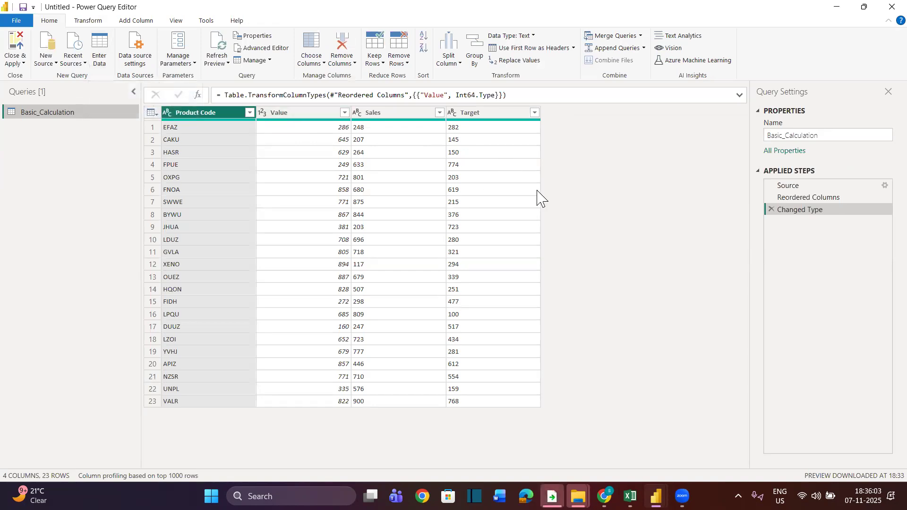
- Paste the Sales of Year 2022 and Sales of year 2023 data into two new source-table columns and apply the changes
left_click(798, 185)
double_click(808, 184)
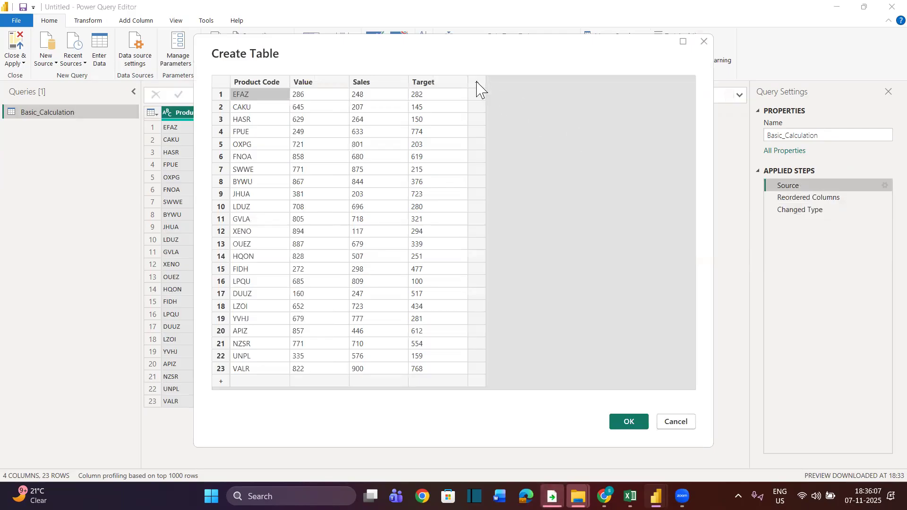
left_click(477, 83)
left_click(535, 84)
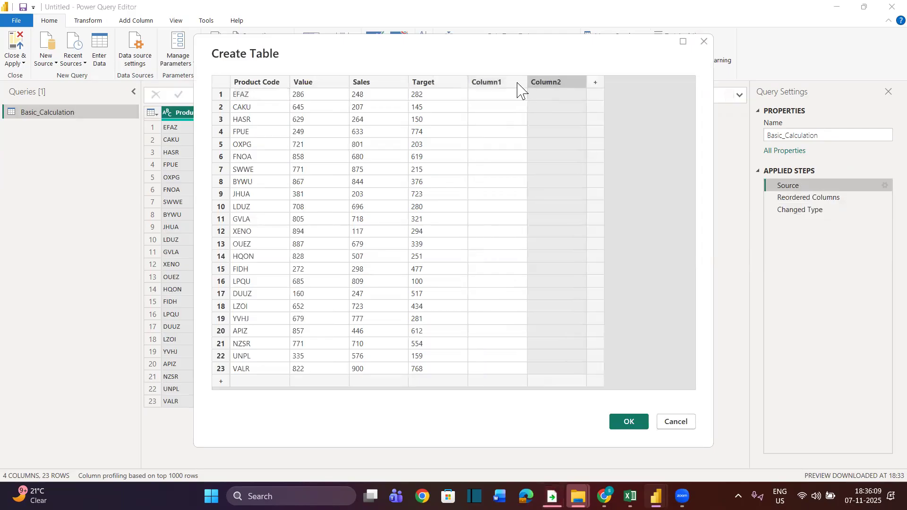
key("ctrl+v")
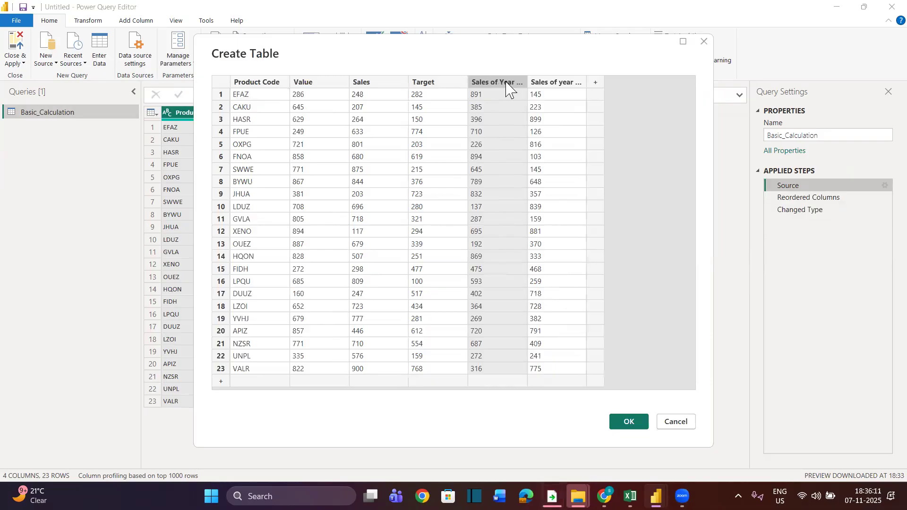
left_click(627, 421)
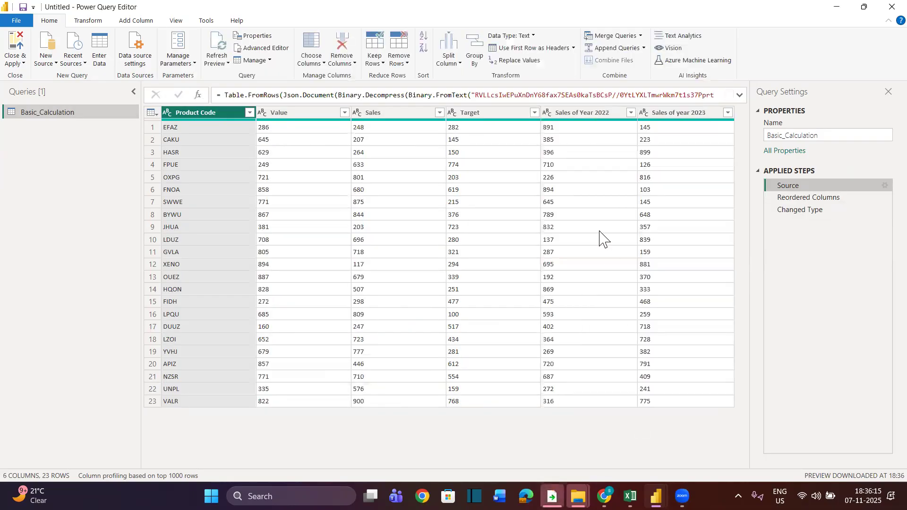
left_click(21, 64)
left_click(31, 77)
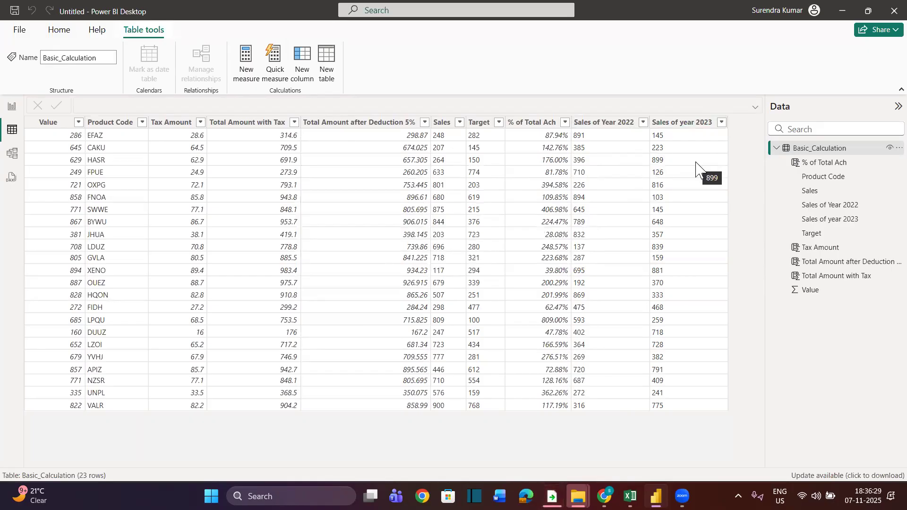
- Add a calculated column Growth Amount to Basic_Calculation that subtracts Sales of Year 2022 from Sales of year 2023
left_click(676, 126)
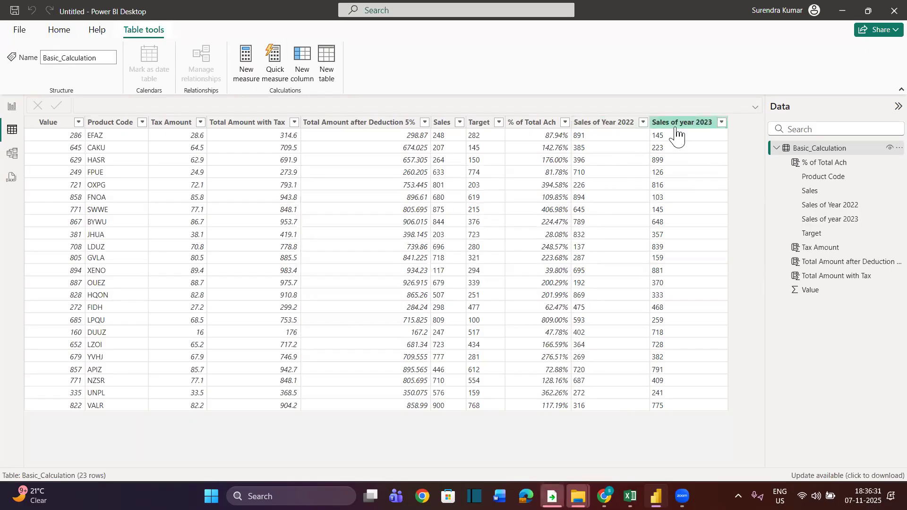
left_click(621, 132)
left_click(303, 62)
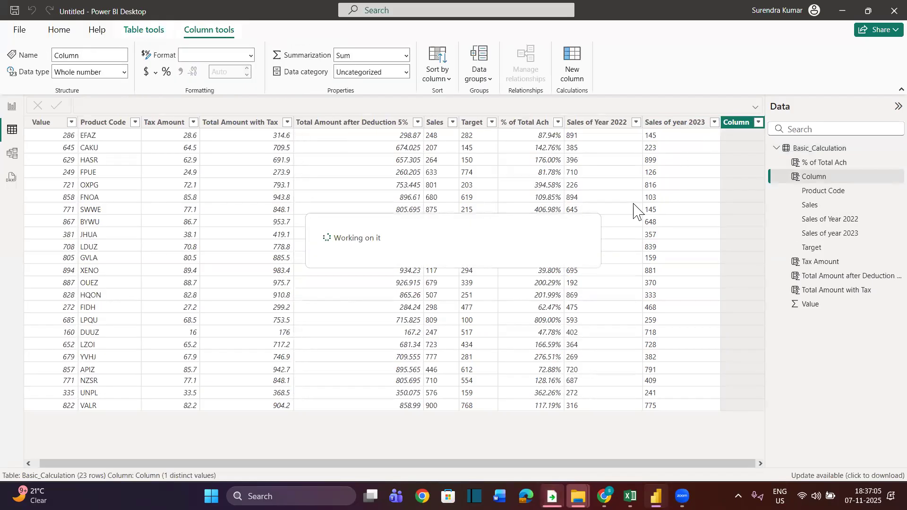
type("Growth Amount =")
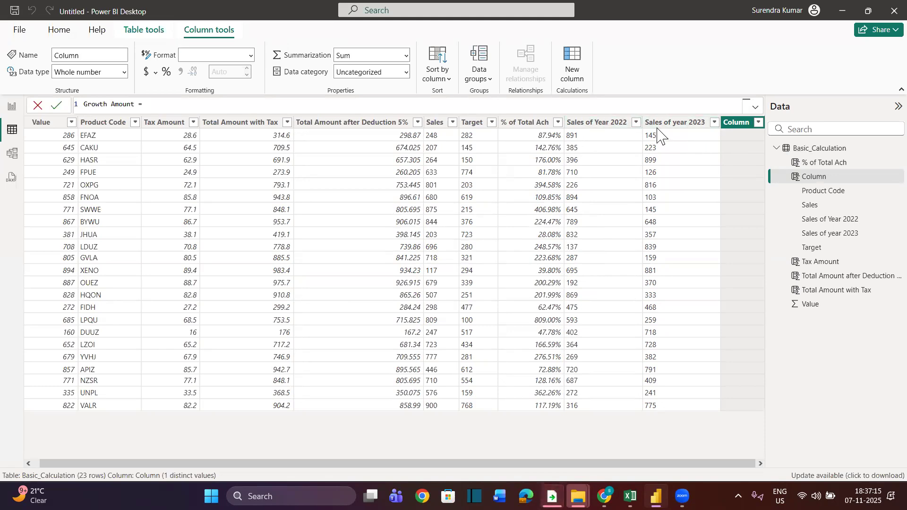
type("Sale")
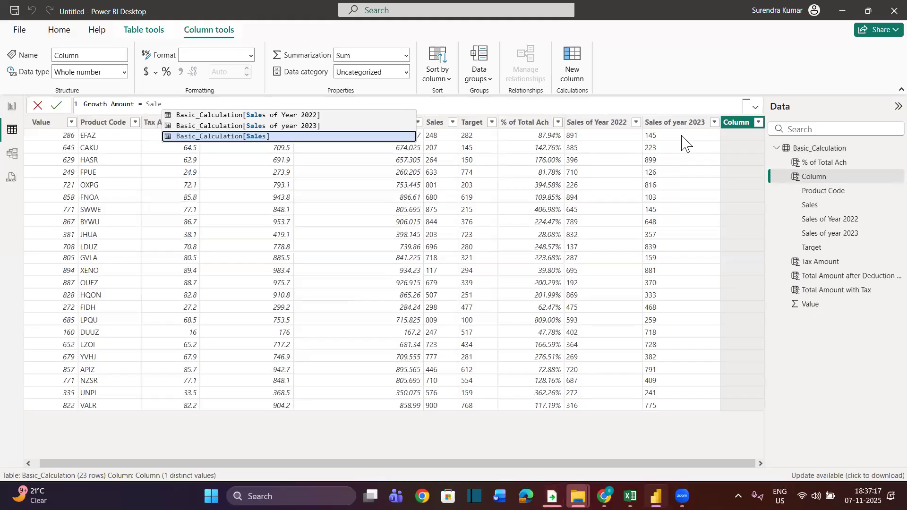
key("Up")
key("Tab")
type("-")
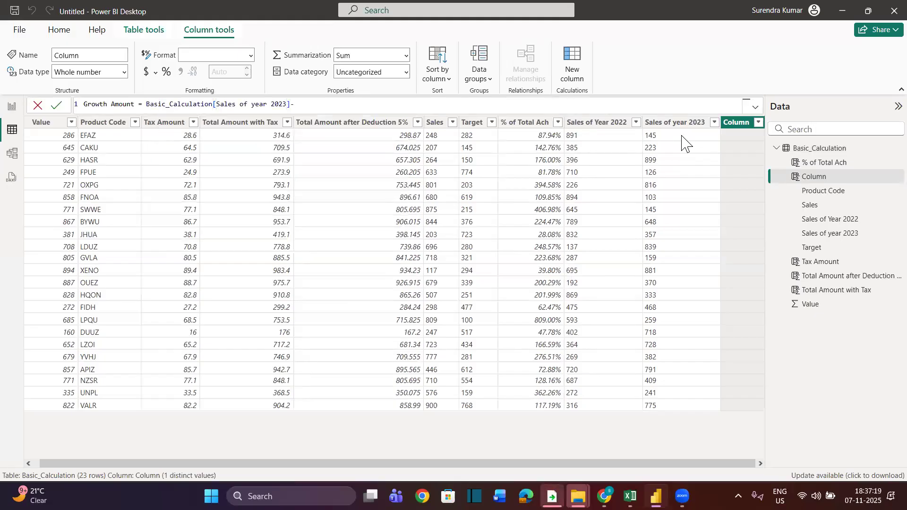
type("Sal")
key("Up")
key("Up")
key("Tab")
key("Return")
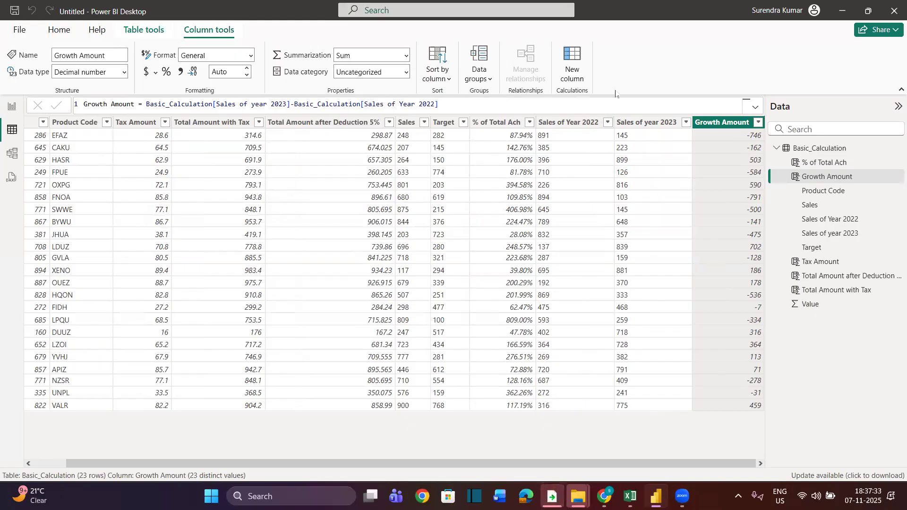
- Add a calculated column Growth % that divides Growth Amount by Sales of year 2023
left_click(570, 66)
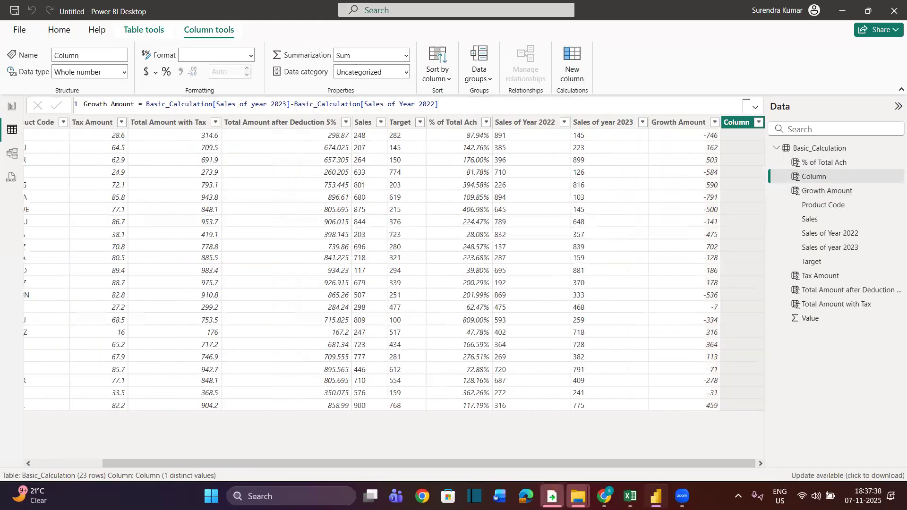
type("Growth % =")
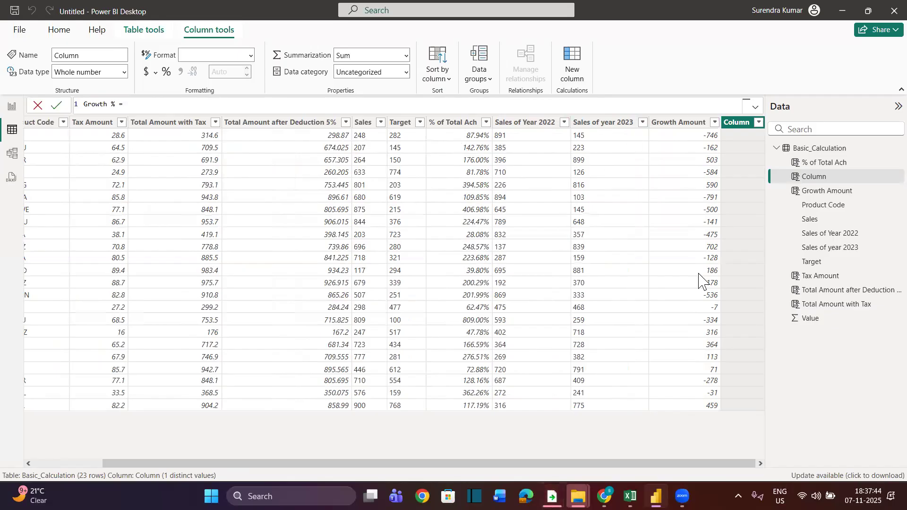
type("Grow")
key("Tab")
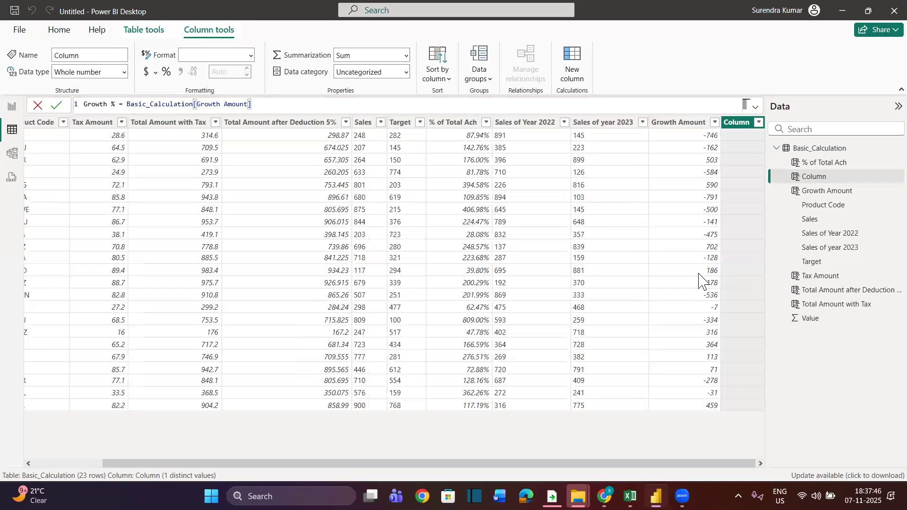
type("/S")
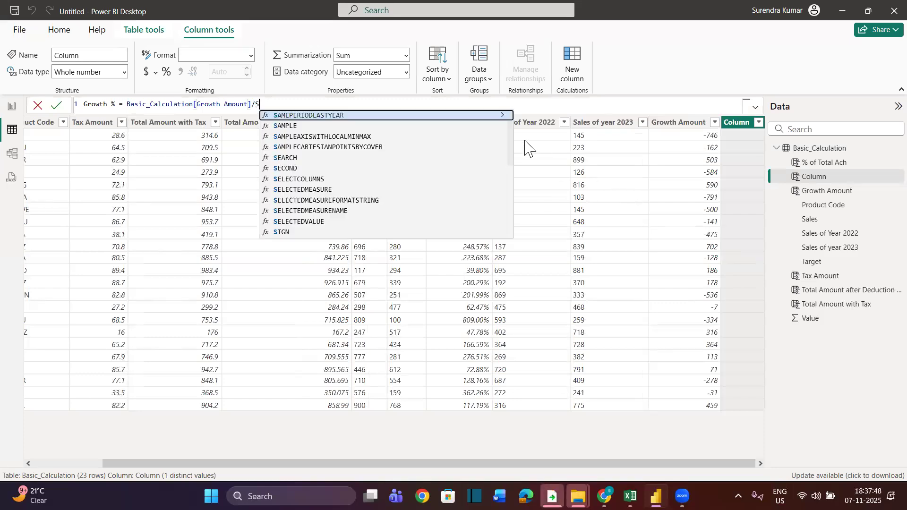
type("a")
key("Up")
key("Up")
key("Up")
key("Tab")
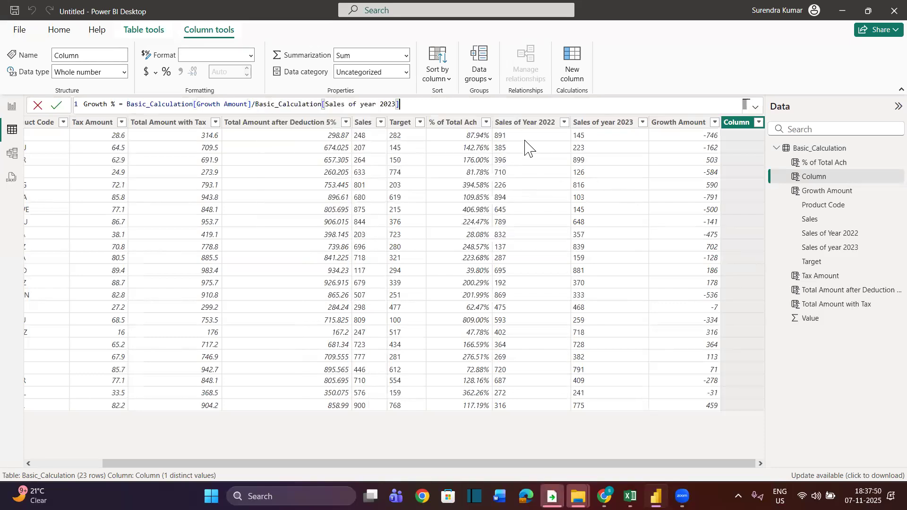
key("Return")
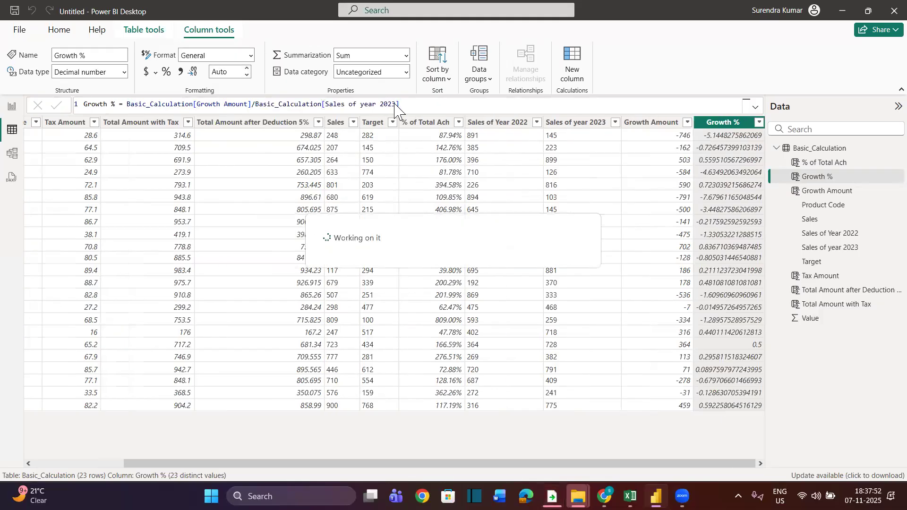
- Change the Growth % formula's divisor to Sales of Year 2022 and format the column as a percentage
left_click(393, 102)
key("BackSpace")
key("BackSpace")
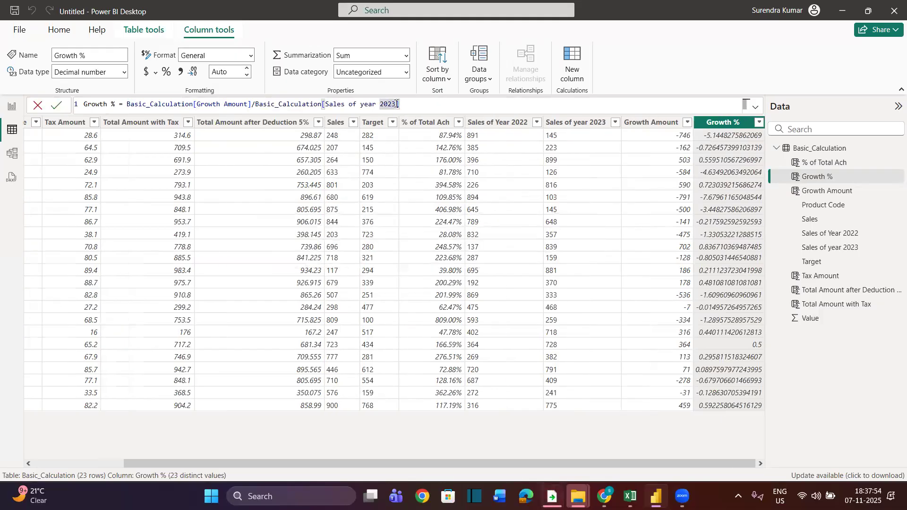
key("Tab")
key("Return")
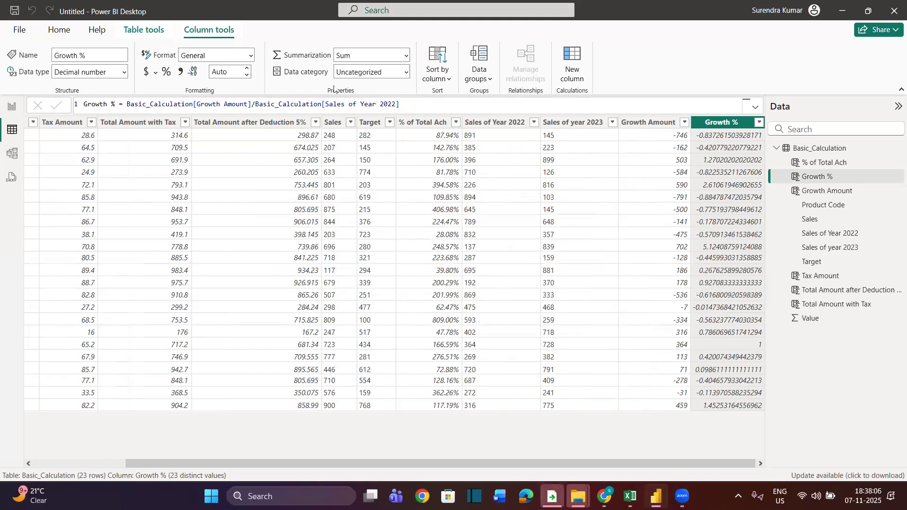
left_click(165, 71)
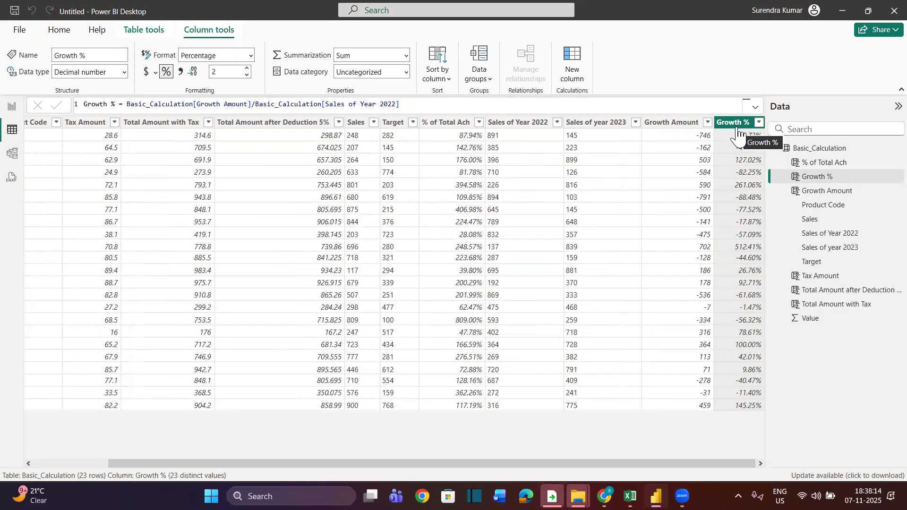
- Delete the Growth Amount column from the Basic_Calculation table
right_click(680, 128)
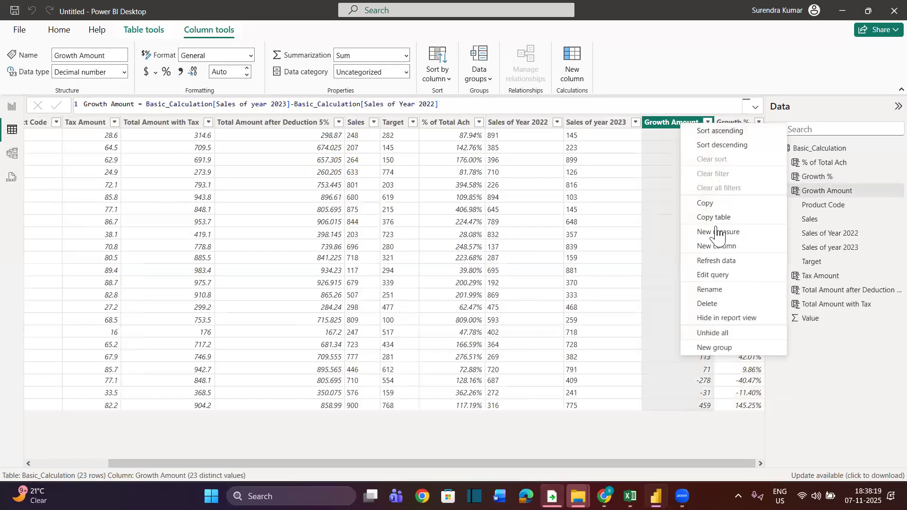
left_click(709, 303)
left_click(528, 276)
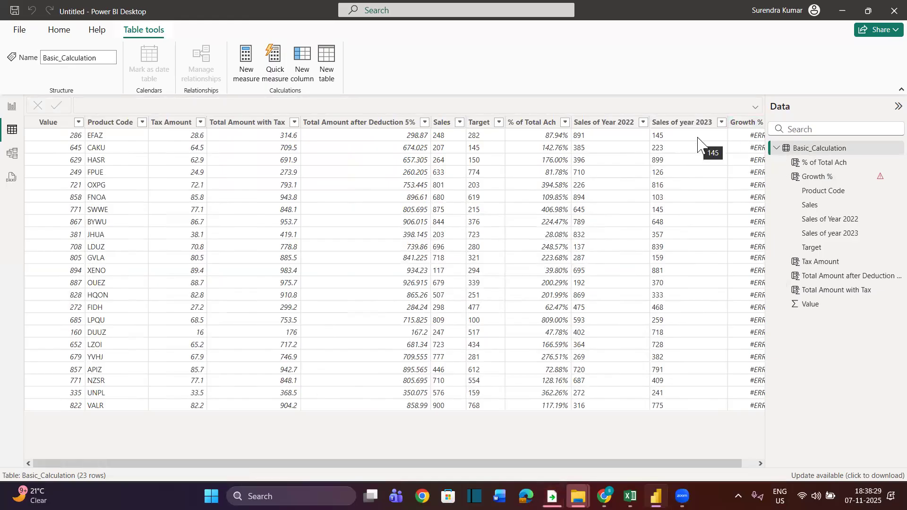
- Replace the Growth % expression with Sales of year 2023 minus Sales of Year 2022
left_click(734, 122)
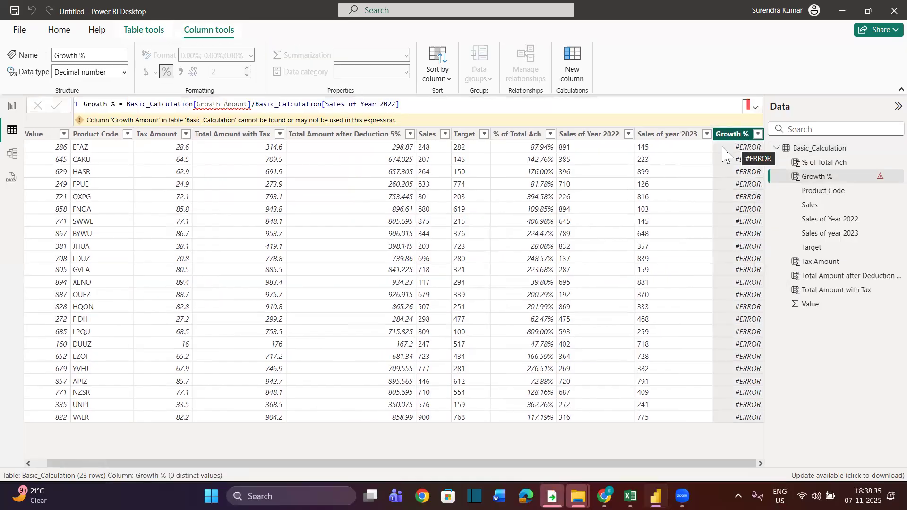
left_click_drag(417, 99, 125, 105)
key("BackSpace")
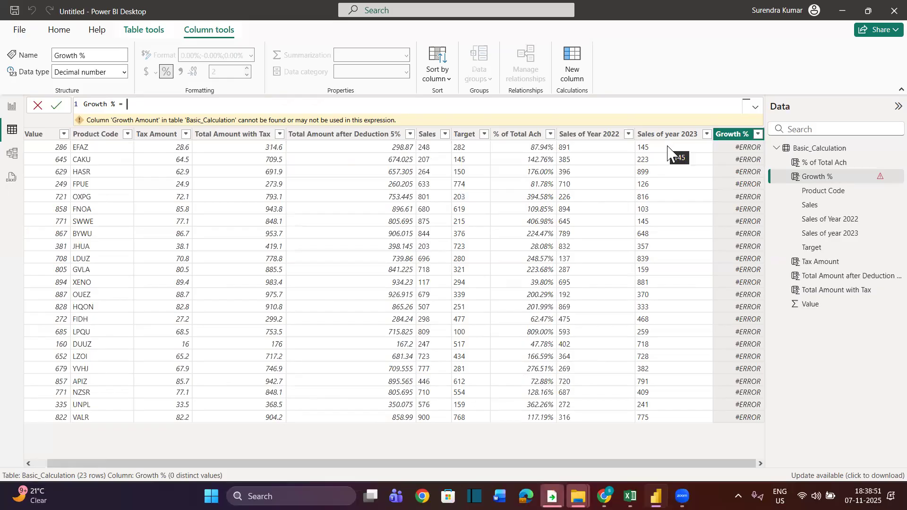
type("Sal")
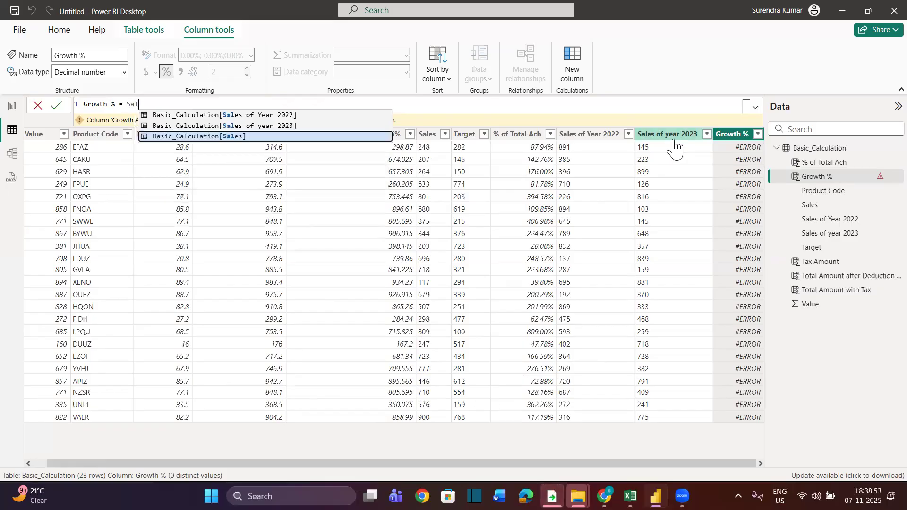
key("Up")
key("Tab")
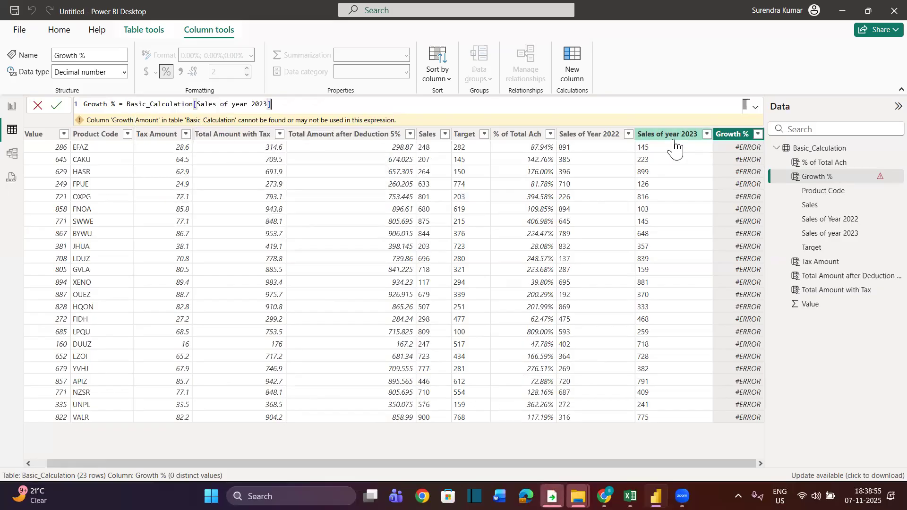
type("-Sale")
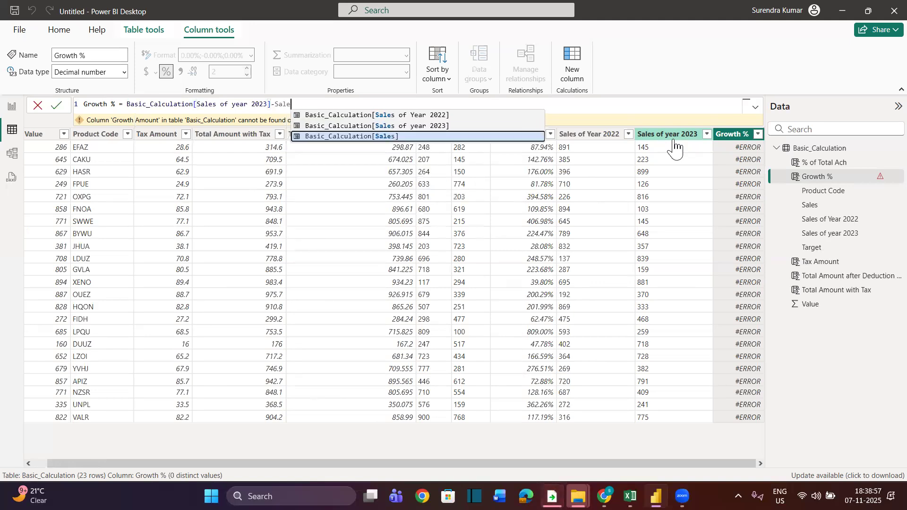
key("Up")
key("Up")
key("Tab")
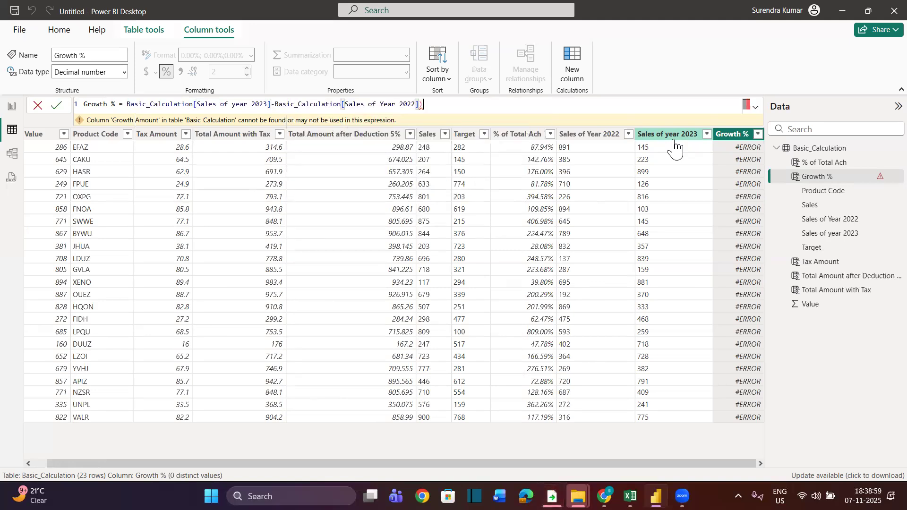
- Enclose the Growth % subtraction in parentheses, divide it by Sales of Year 2022, and commit the formula
left_click(126, 103)
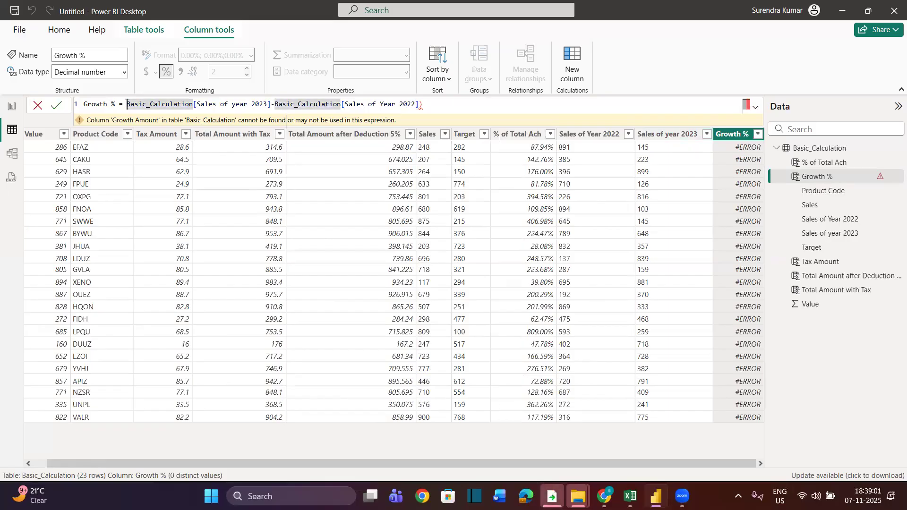
type("(")
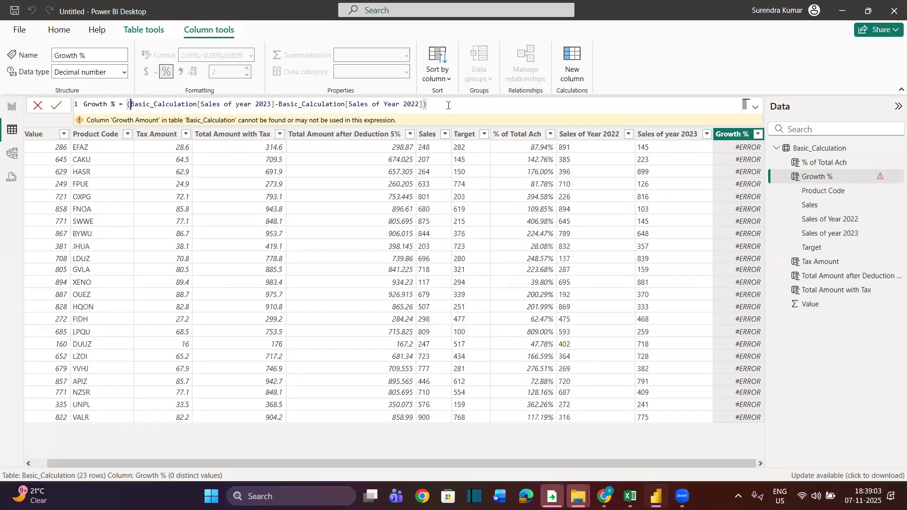
type("/")
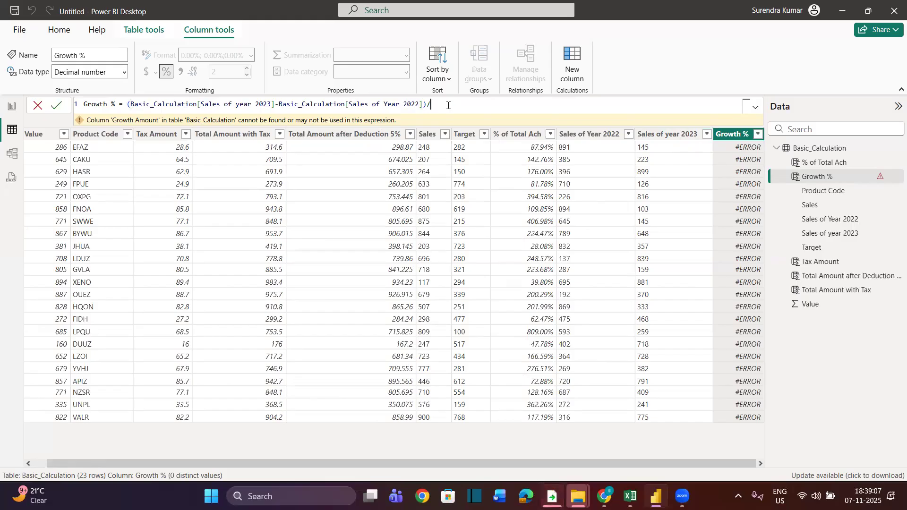
type("Sal")
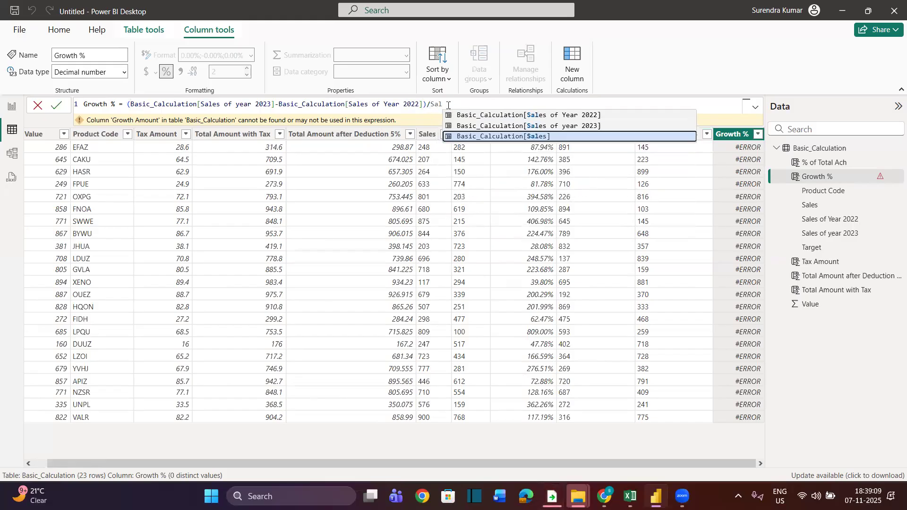
key("Up")
key("Up")
key("Tab")
key("Return")
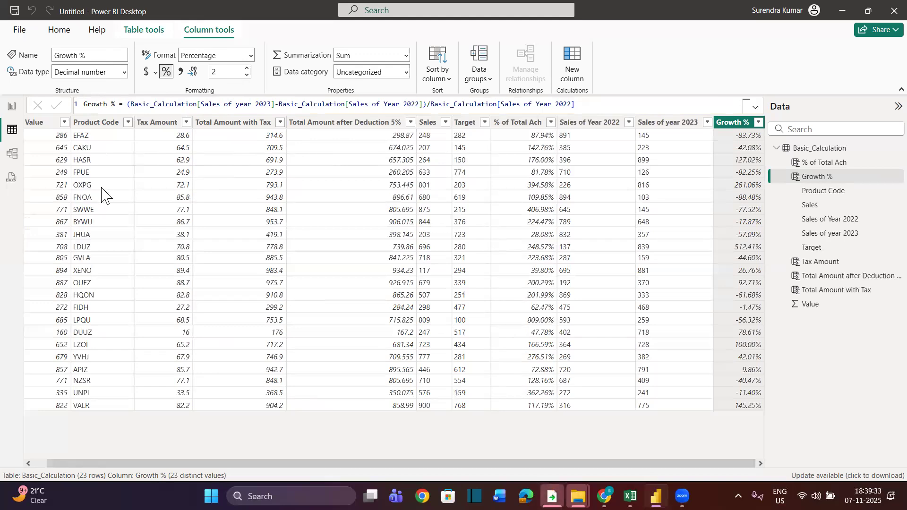
- Switch to the Excel workbook and enter the heading Date in cell N1
key("alt+Tab")
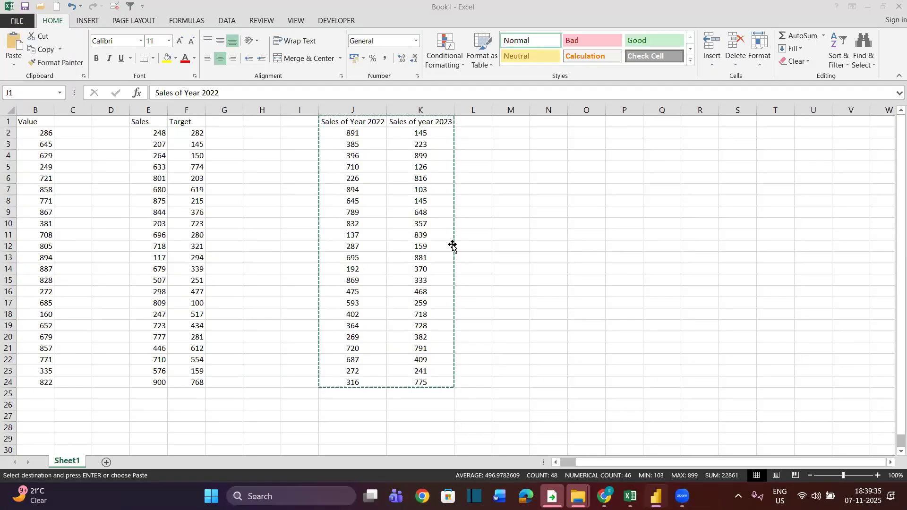
left_click(562, 219)
left_click(557, 122)
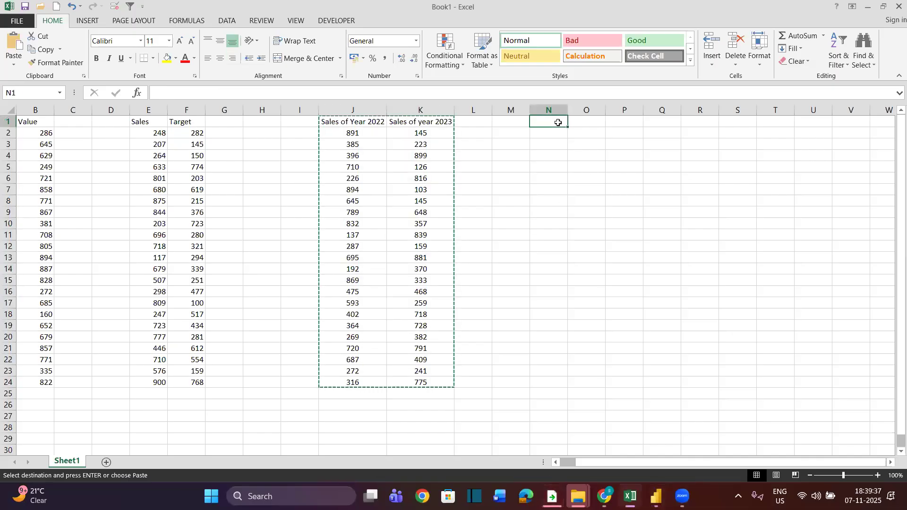
type("Date")
key("Return")
- Enter =RANDBETWEEN(45658,46022) in N2 and fill it down to N32
type("=randb")
key("Tab")
type("45658,")
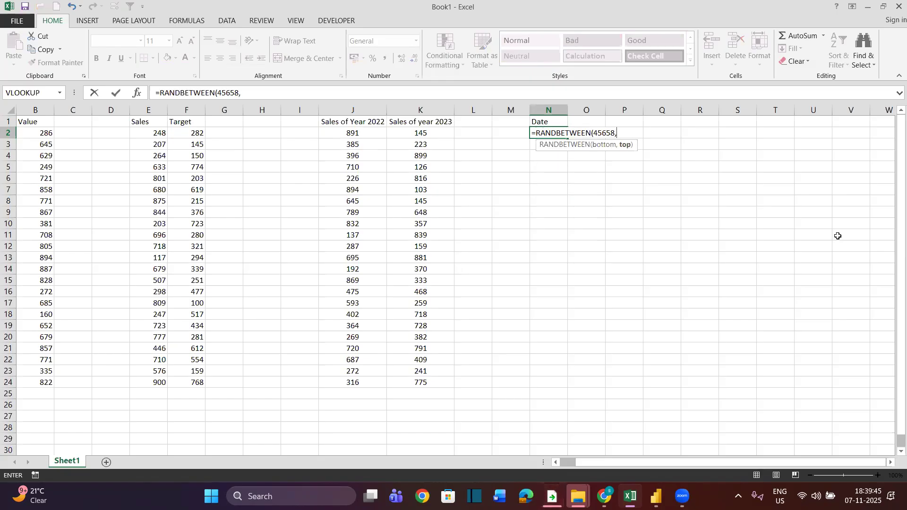
type("46022@")
key("BackSpace")
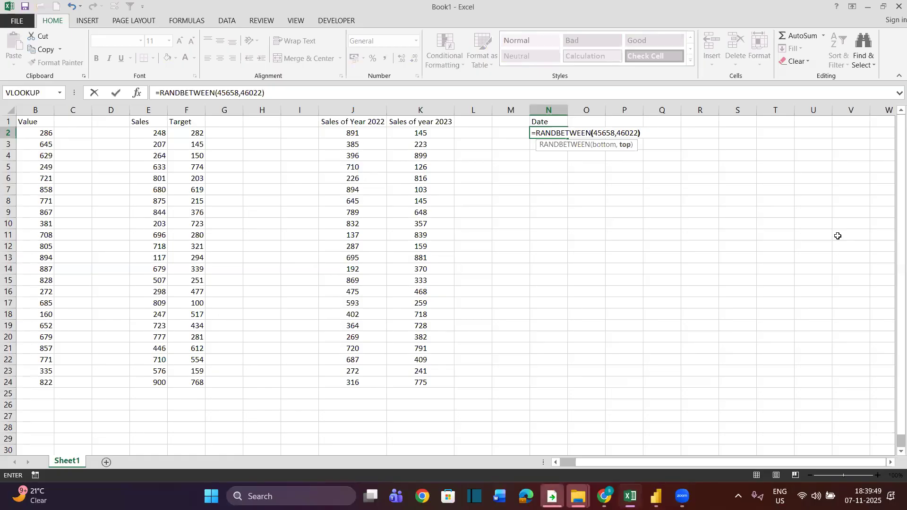
key("Return")
left_click_drag(572, 139, 569, 444)
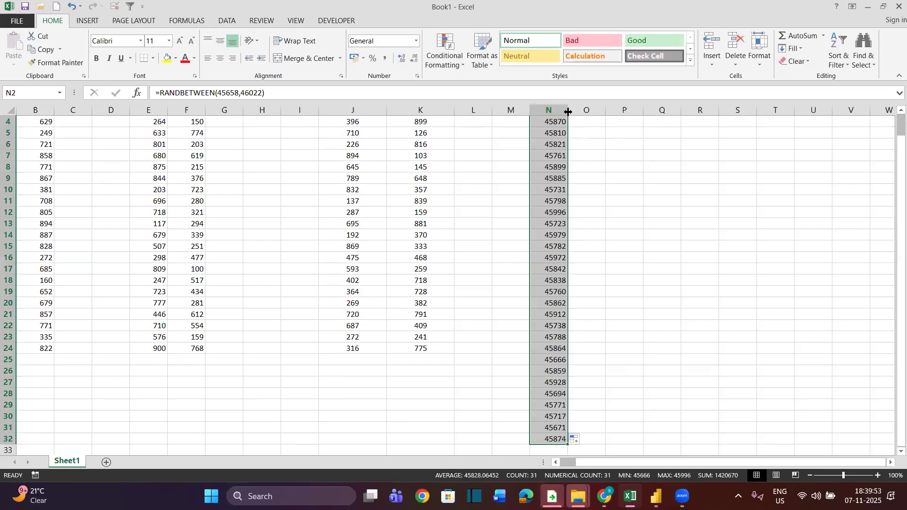
- Format N2:N32 as dates in a widened column N and replace the formulas with their values
left_click_drag(569, 111, 605, 114)
scroll(653, 210, "up", 1)
key("ctrl+shift+3")
key("ctrl+c")
key("ctrl+alt+v")
key("v")
key("Return")
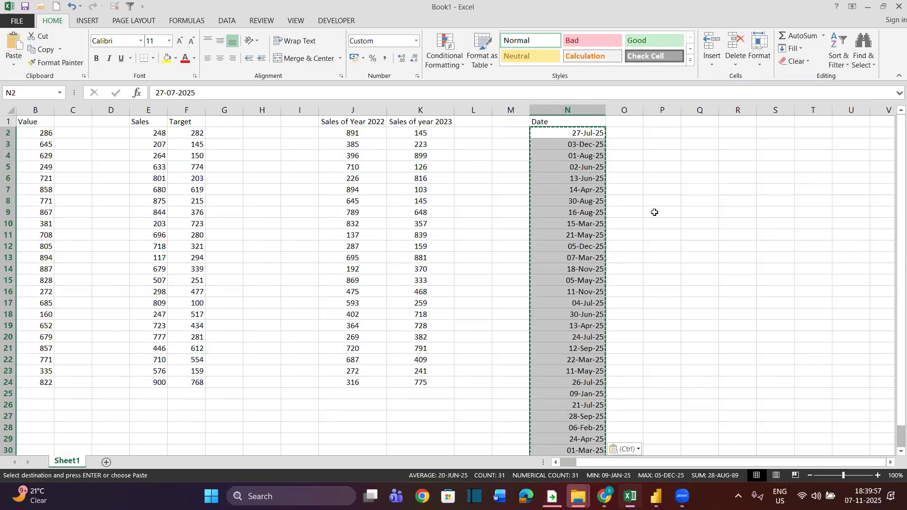
- Switch to Power BI Desktop and open the Basic_Calculation query's Source table for editing
key("alt+Tab")
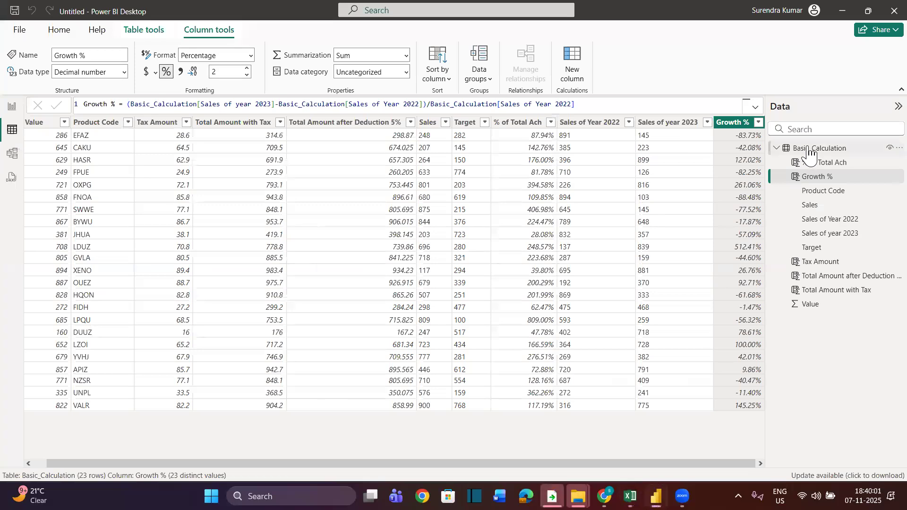
right_click(808, 150)
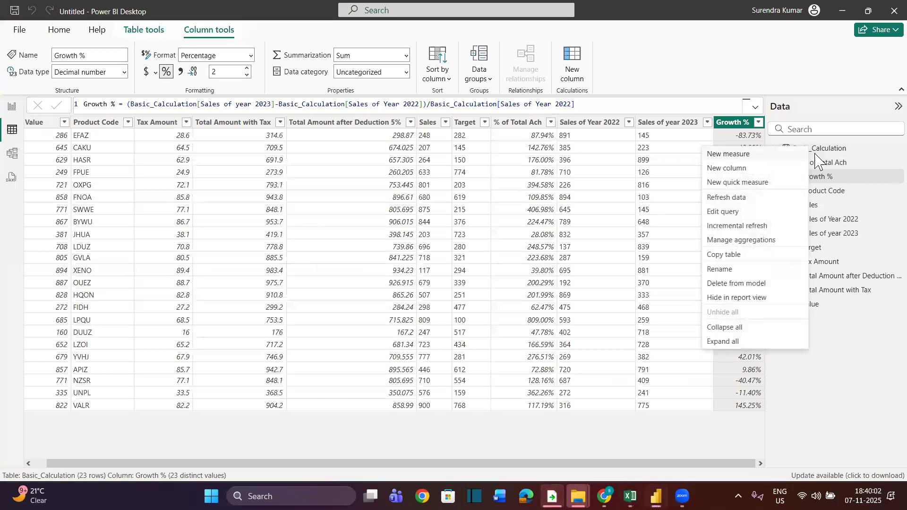
left_click(734, 212)
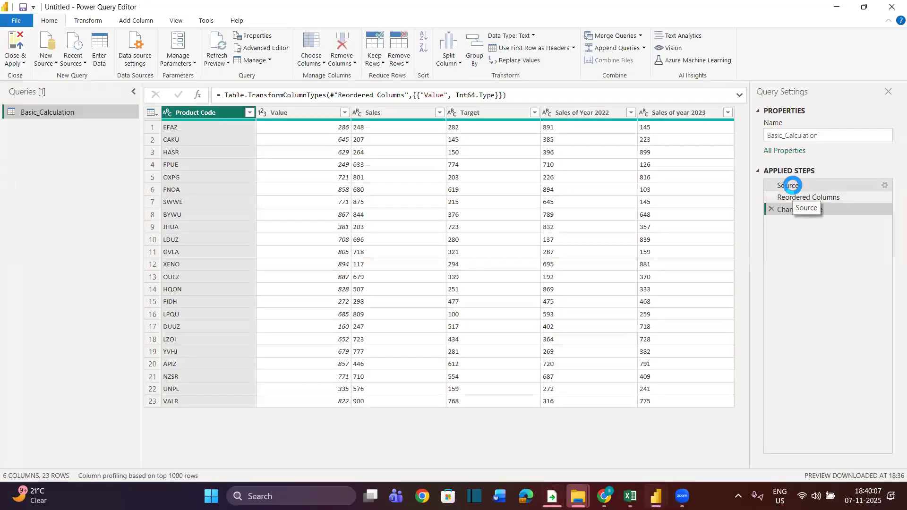
left_click(789, 185)
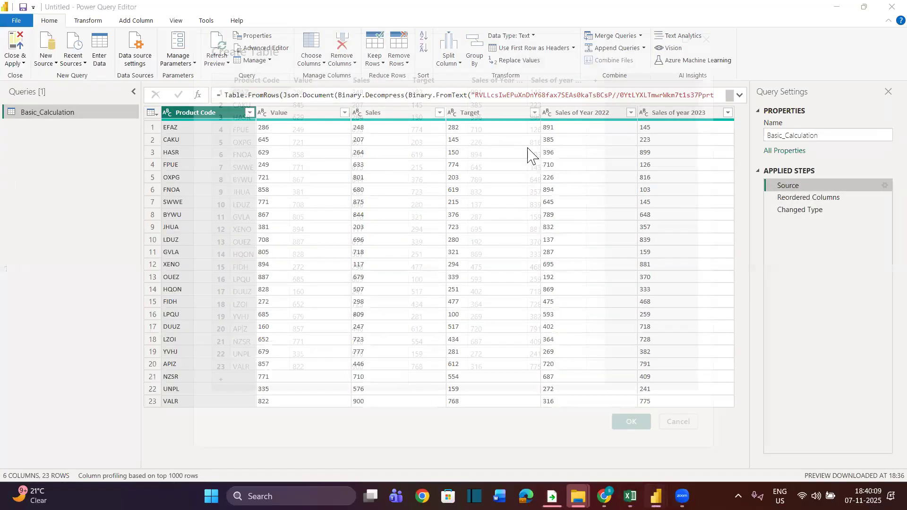
- Add a column after Sales of year 2023 and paste the copied dates into it starting at row 1
left_click(603, 84)
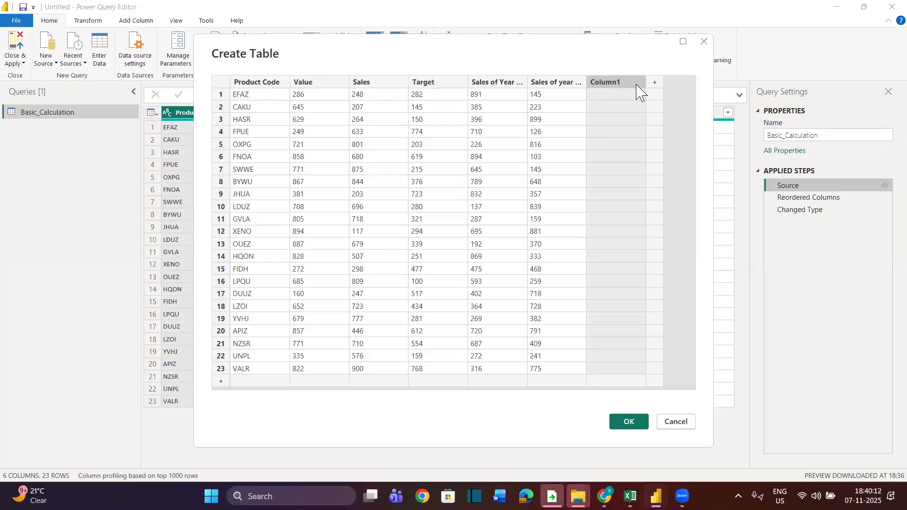
double_click(622, 86)
left_click(614, 97)
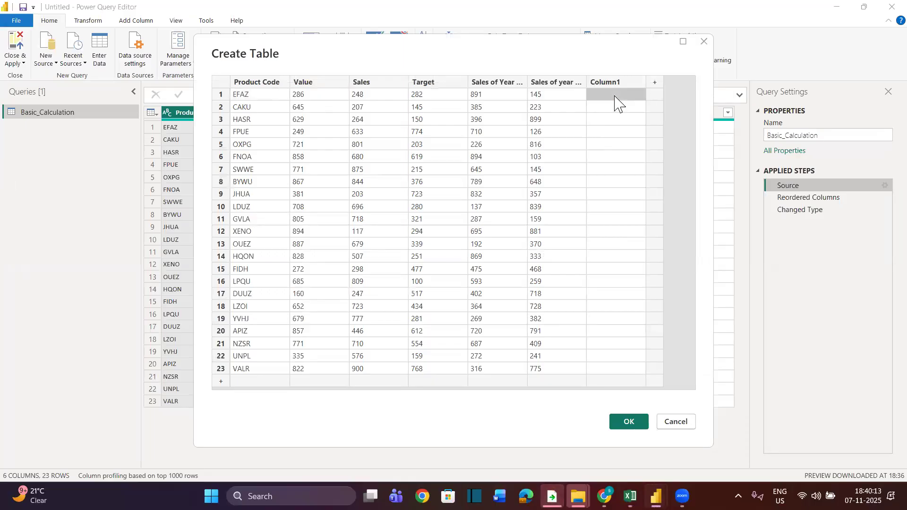
key("ctrl+v")
scroll(619, 271, "down", 2)
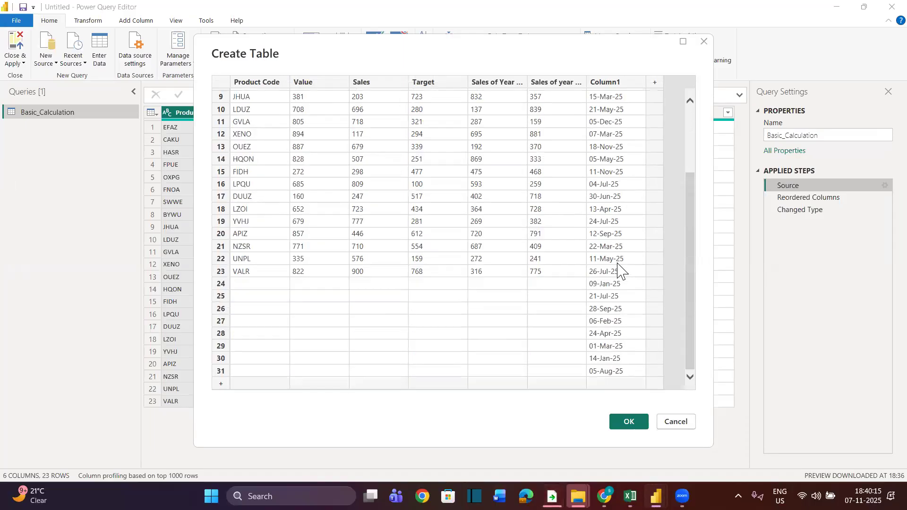
scroll(619, 272, "up", 2)
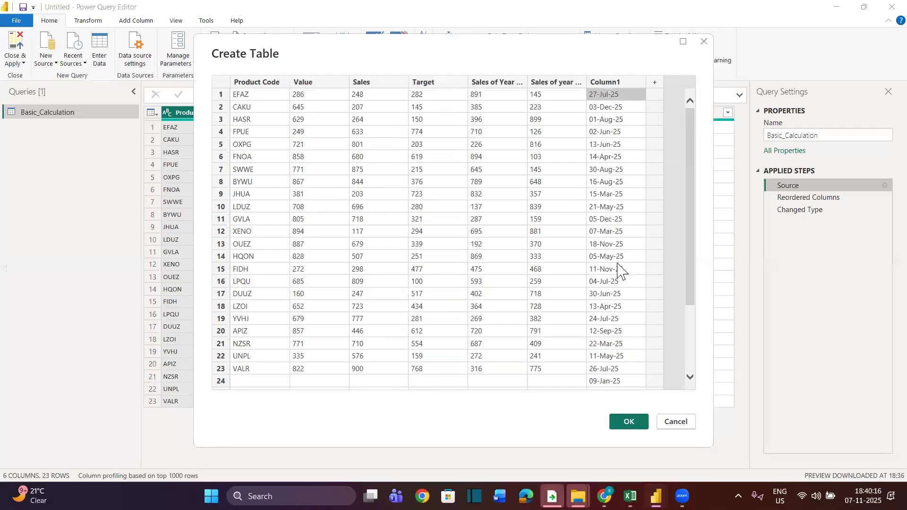
- Rename the pasted date column New_Date and confirm the edited table
double_click(609, 83)
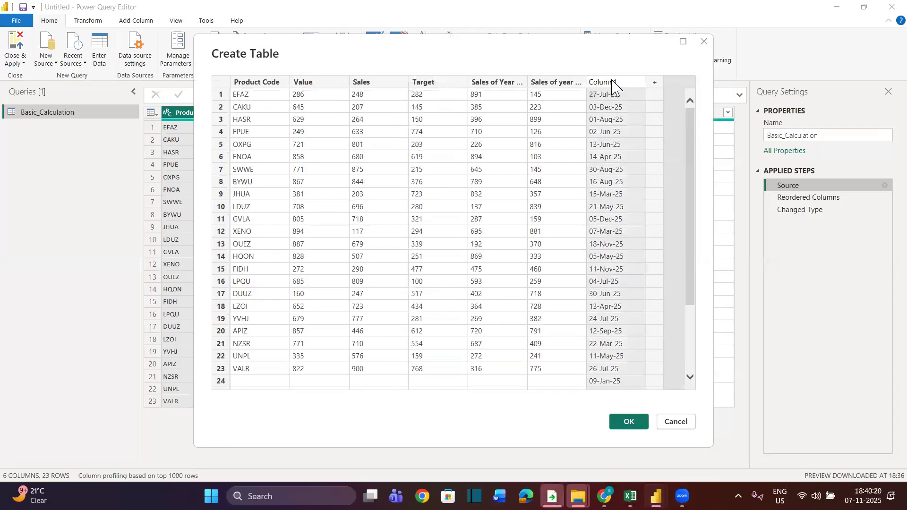
type("Date")
type("New ")
type("_")
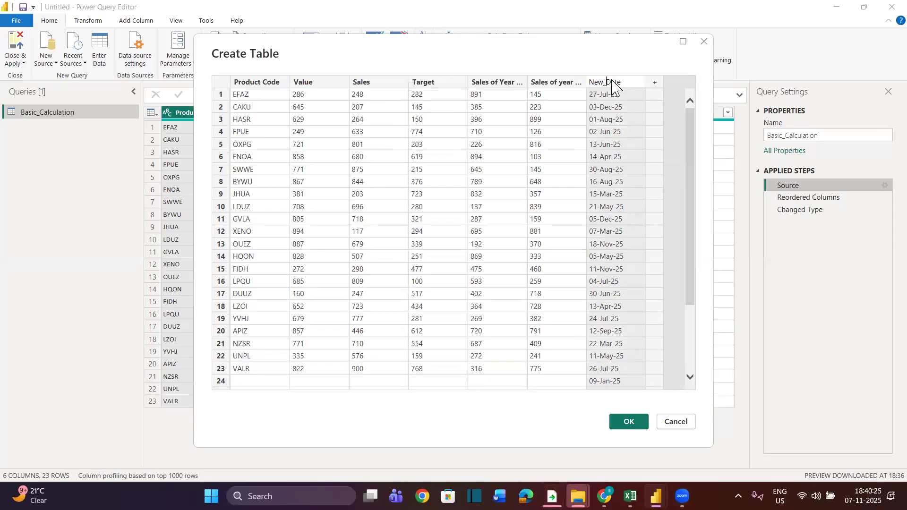
left_click(628, 422)
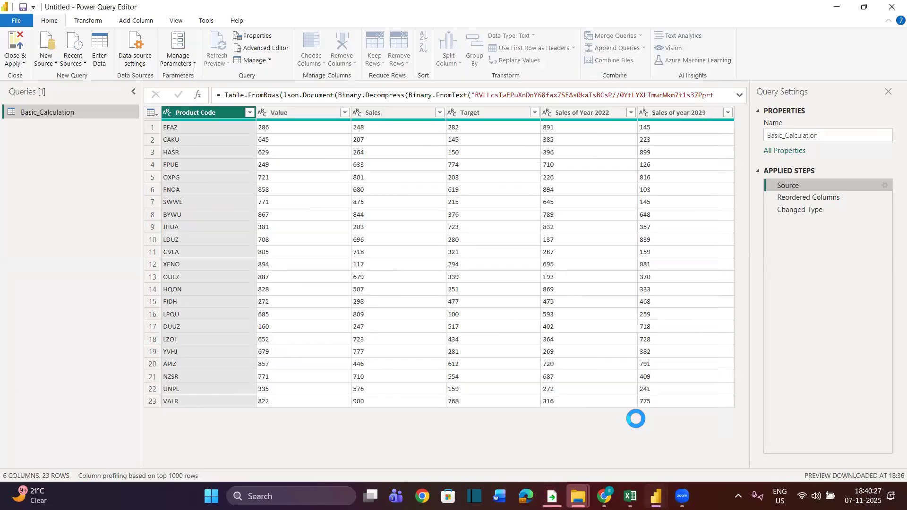
- Apply the source table changes, close the query editor, and inspect the Growth % and New_Date columns in the loaded table
scroll(329, 229, "right", 3)
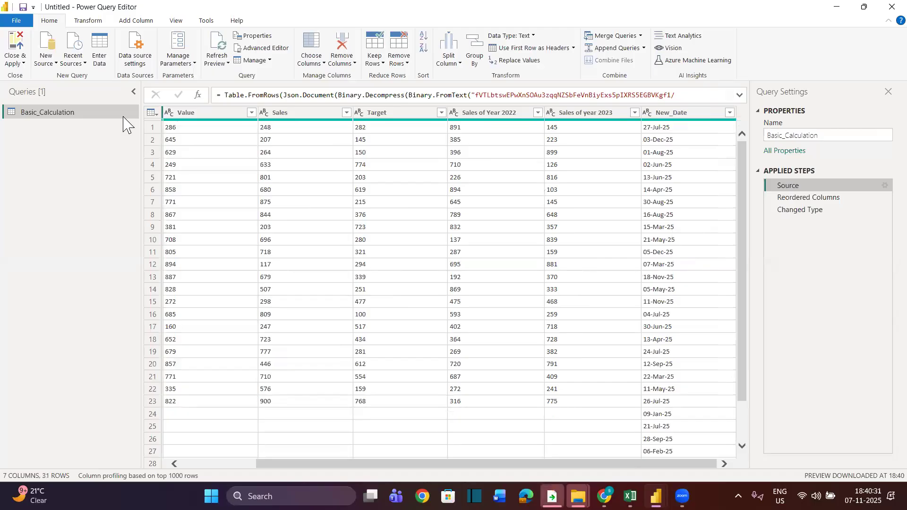
left_click(24, 63)
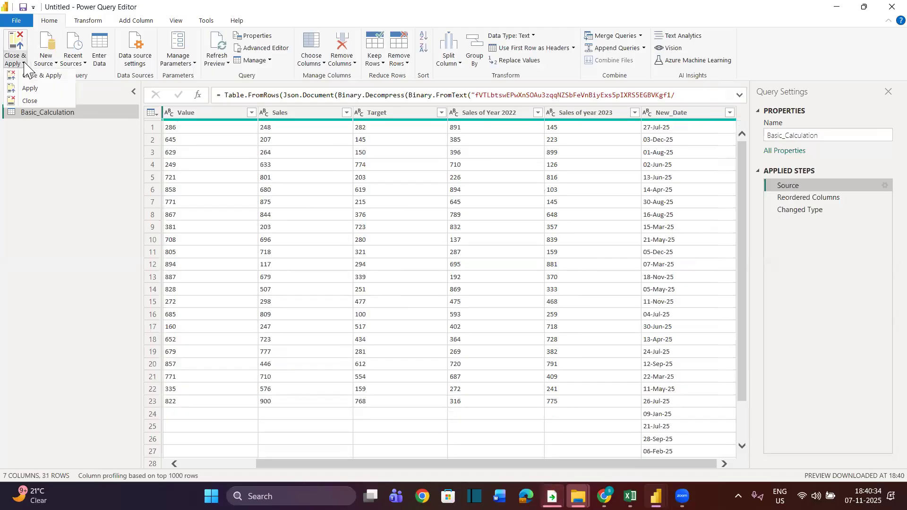
left_click(43, 76)
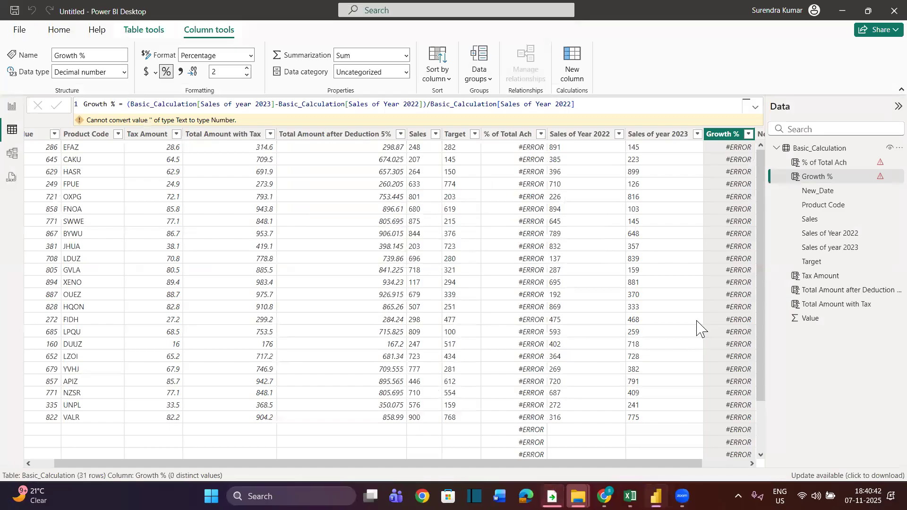
scroll(698, 328, "right", 2)
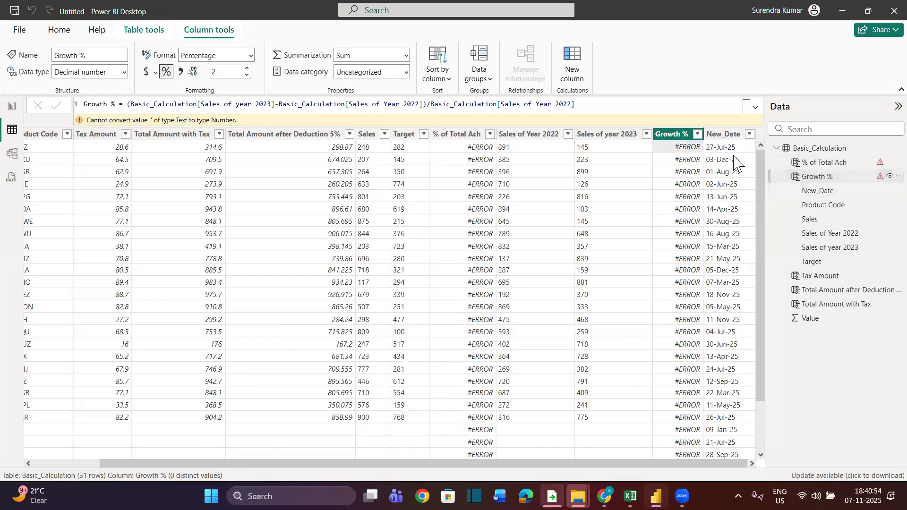
left_click(673, 134)
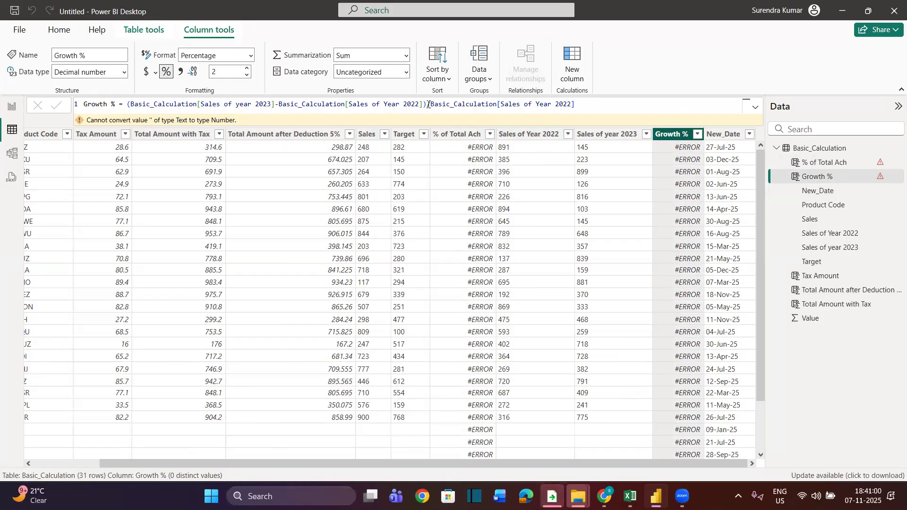
scroll(689, 160, "down", 2)
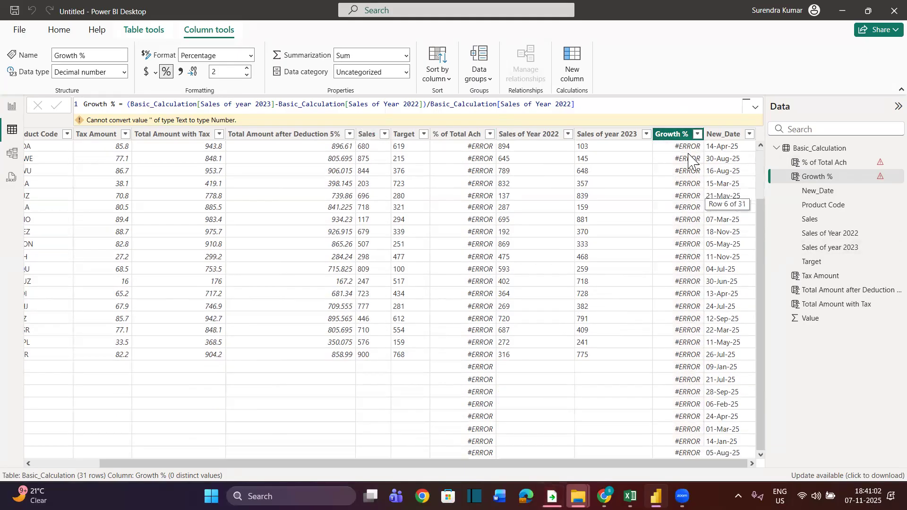
scroll(690, 161, "up", 2)
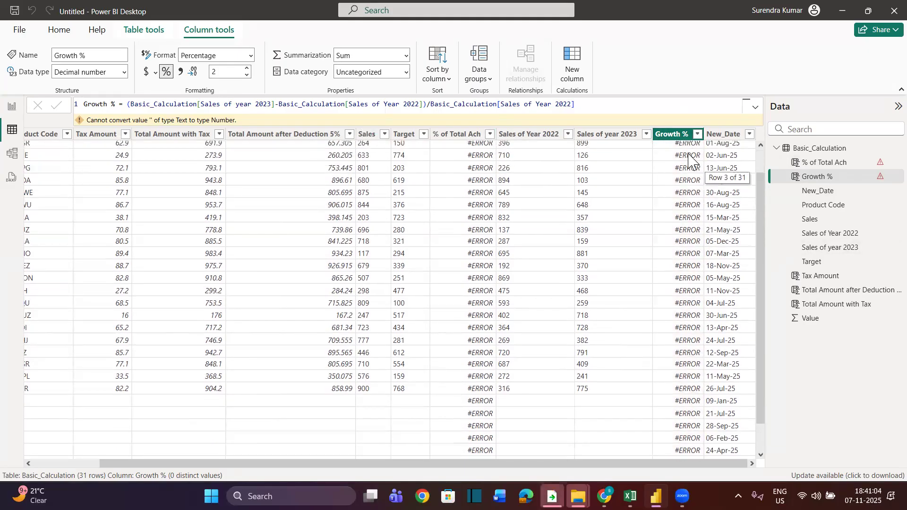
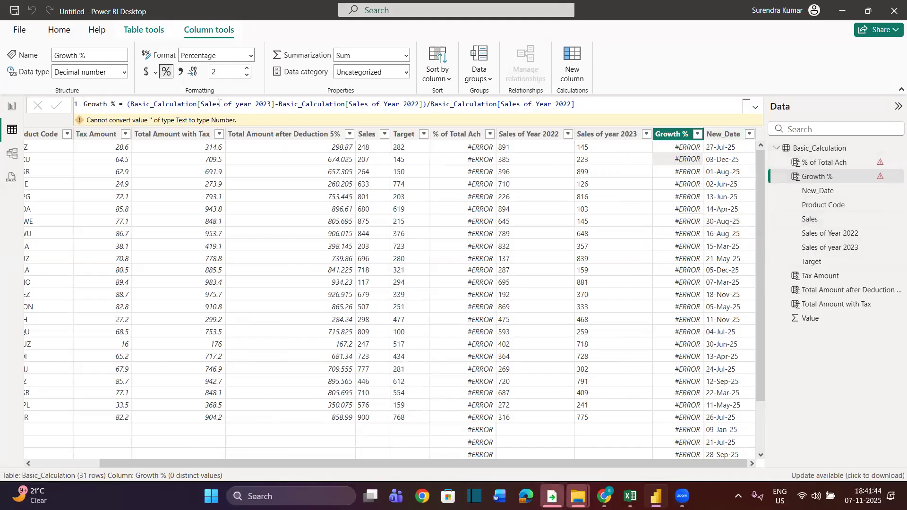
- Reopen the Basic_Calculation query in Power Query Editor to transform its data
left_click(60, 30)
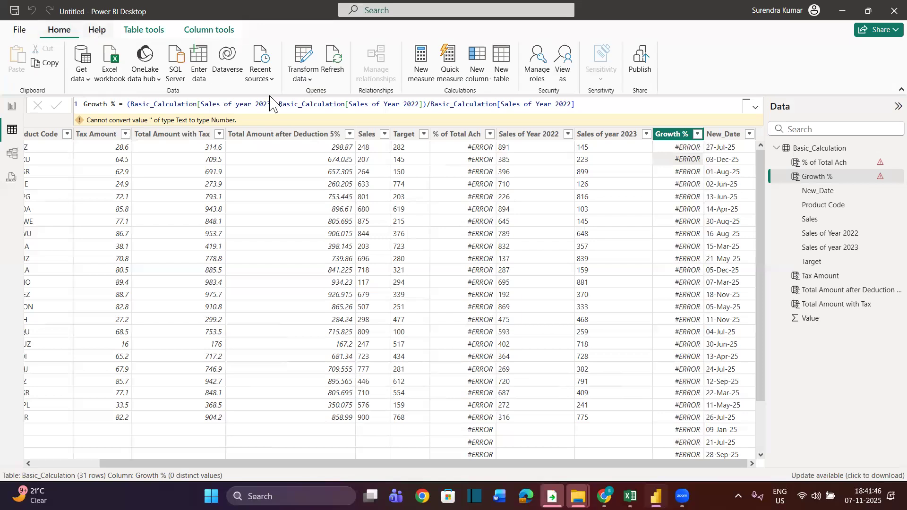
left_click(299, 71)
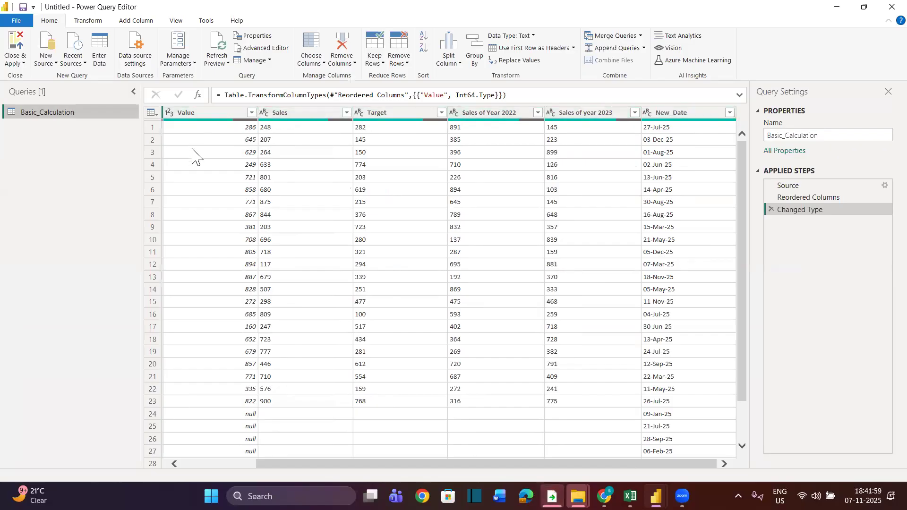
left_click(313, 113)
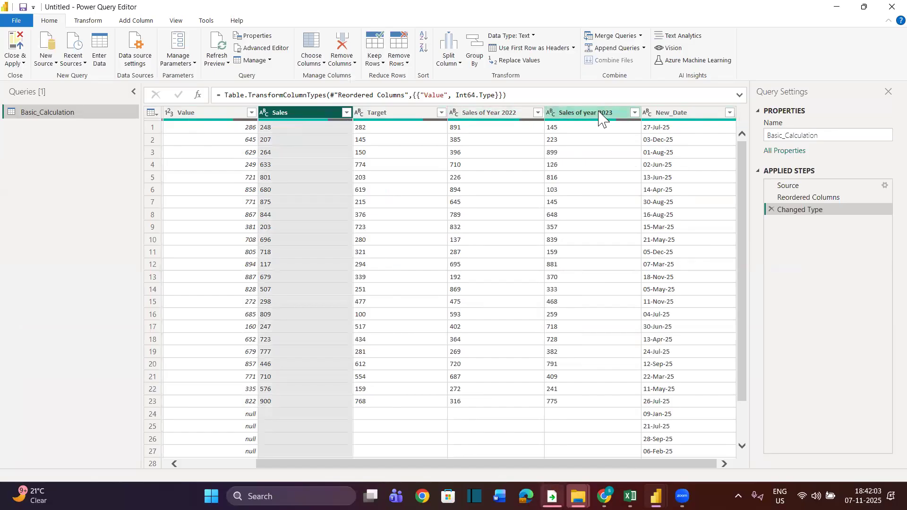
scroll(619, 236, "left", 2)
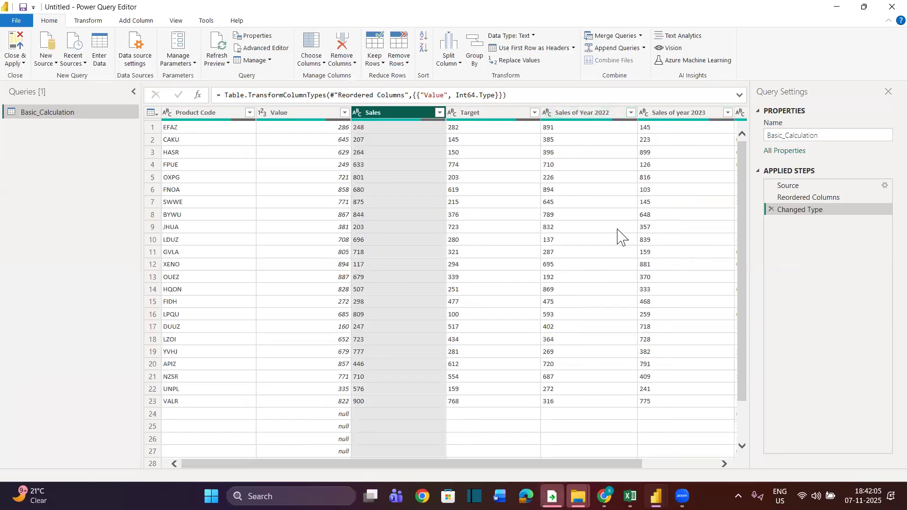
scroll(618, 236, "right", 2)
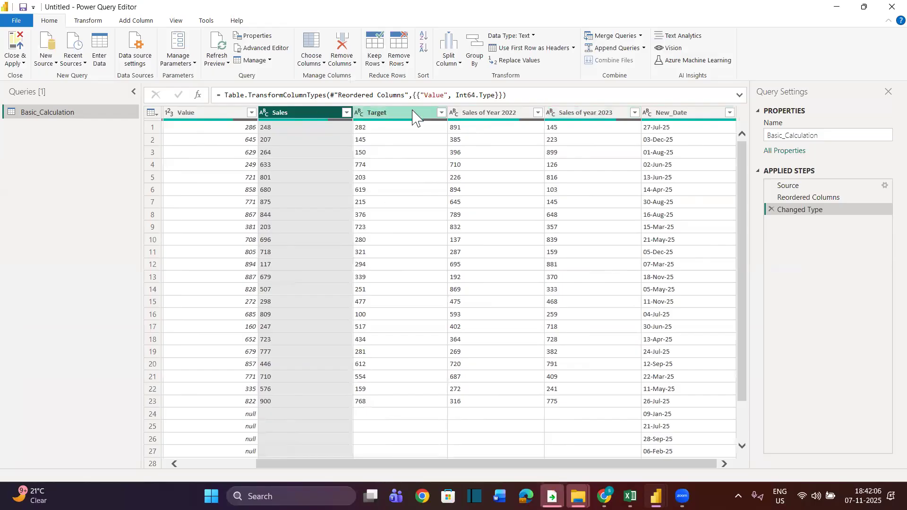
left_click(571, 113, "shift")
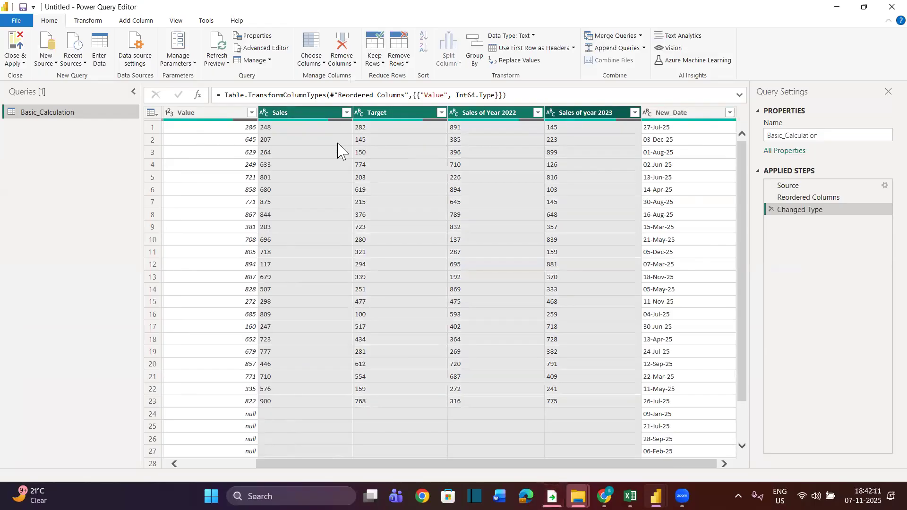
left_click(264, 113)
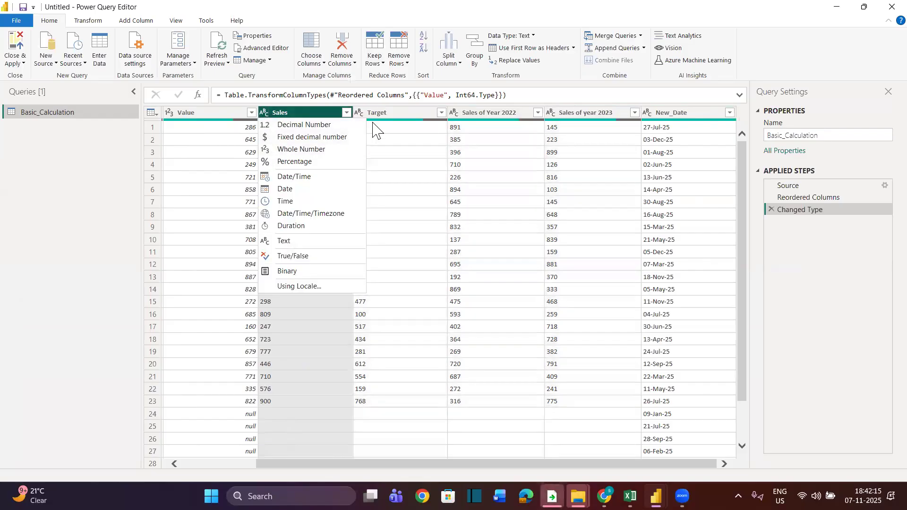
left_click(547, 238)
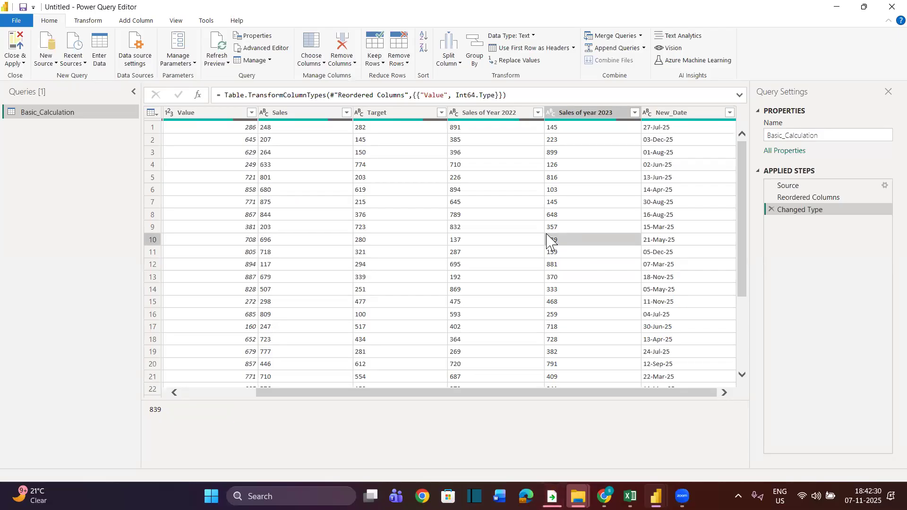
left_click(428, 230)
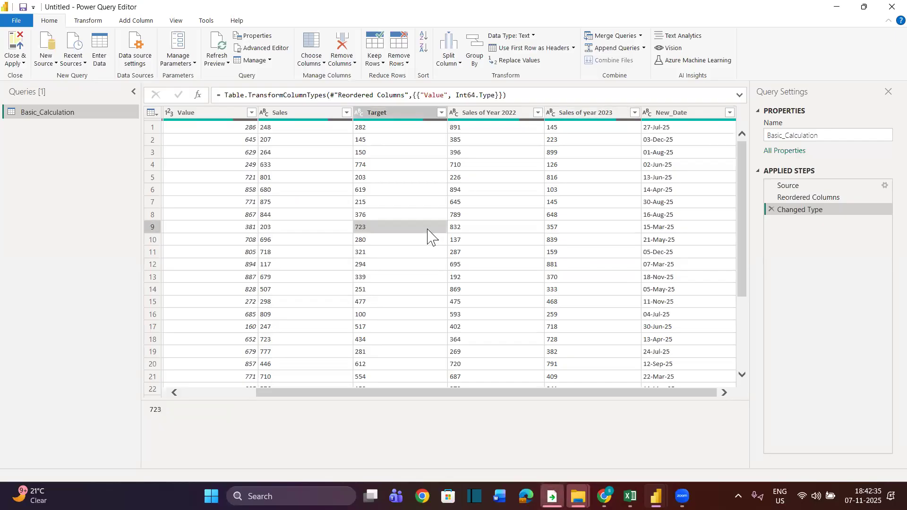
- Select all columns of the Basic_Calculation query and detect their data types automatically
key("ctrl+a")
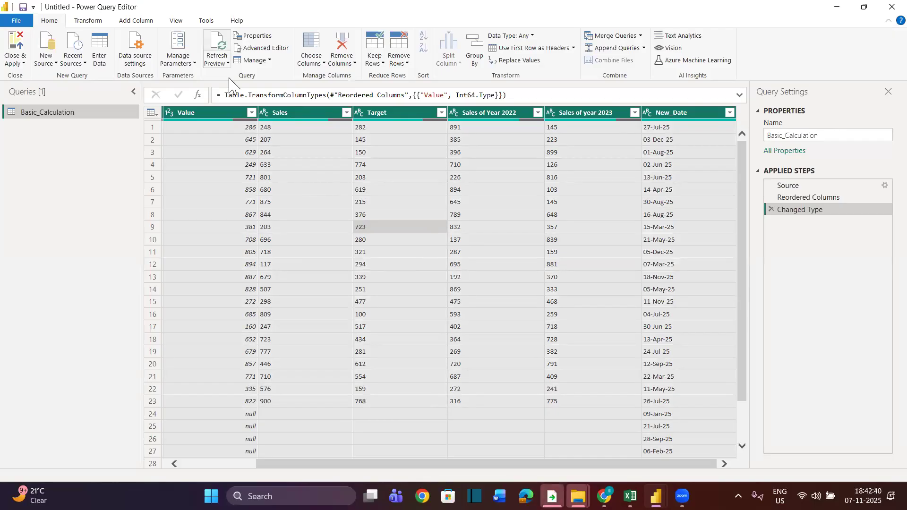
left_click(93, 25)
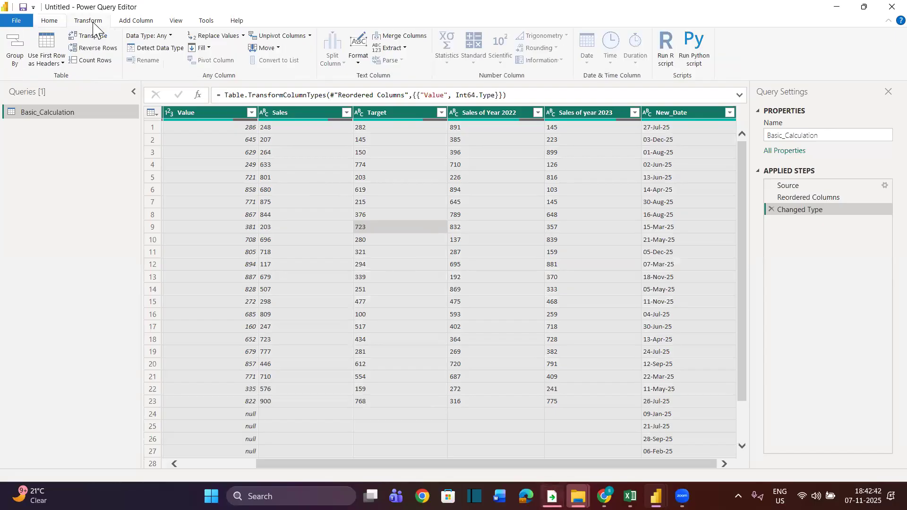
left_click(159, 49)
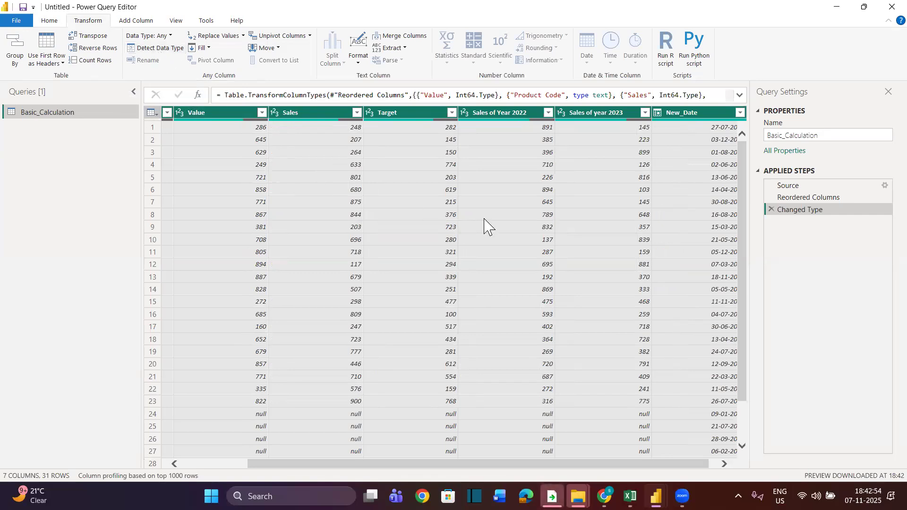
scroll(486, 226, "right", 1)
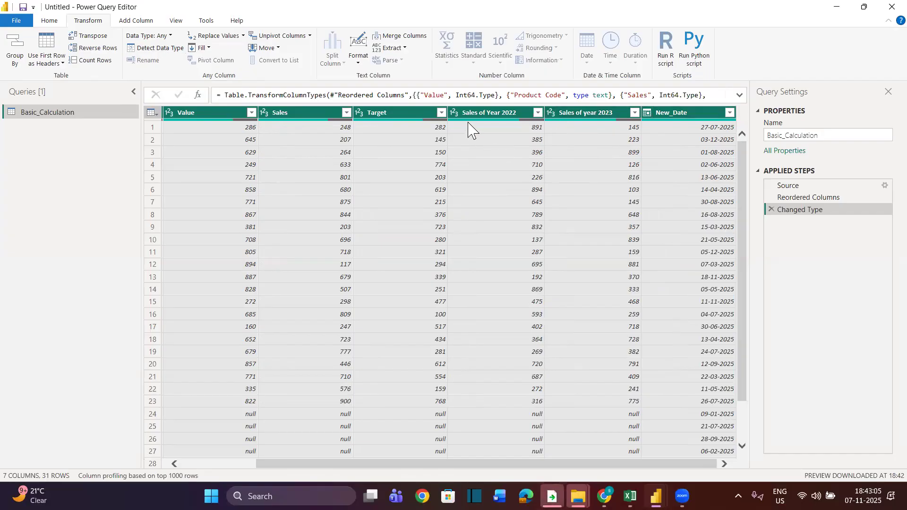
- Apply the detected data types to the model and close Power Query Editor
left_click(47, 20)
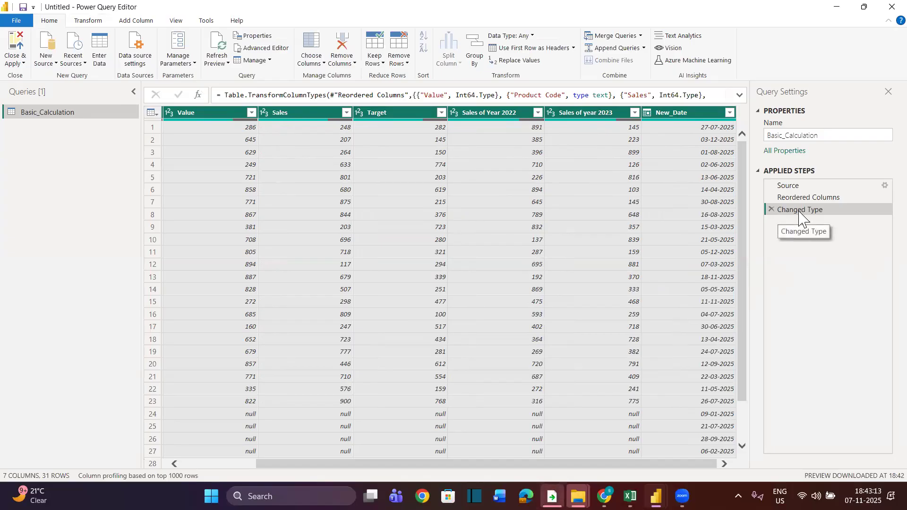
left_click(24, 63)
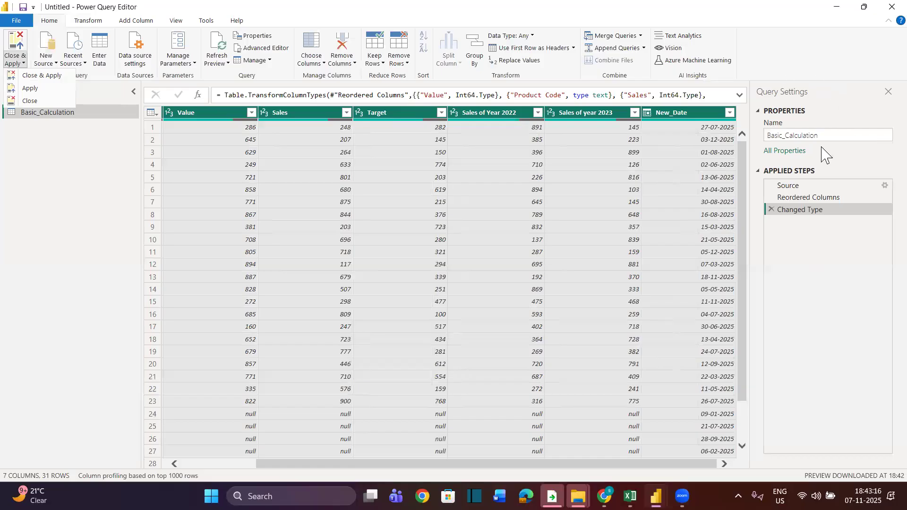
left_click(52, 77)
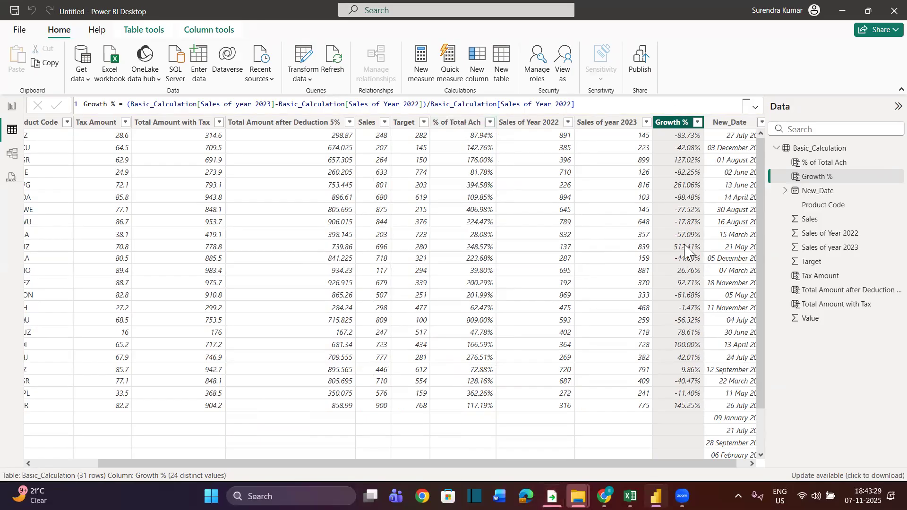
- Add a calculated column named Day that extracts the day number: DAY(Basic_Calculation[New_Date])
scroll(685, 250, "right", 1)
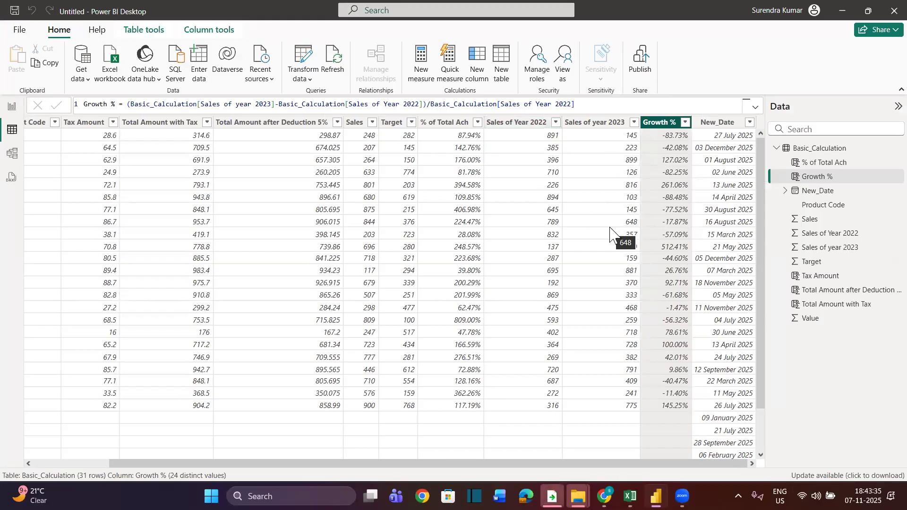
left_click(716, 124)
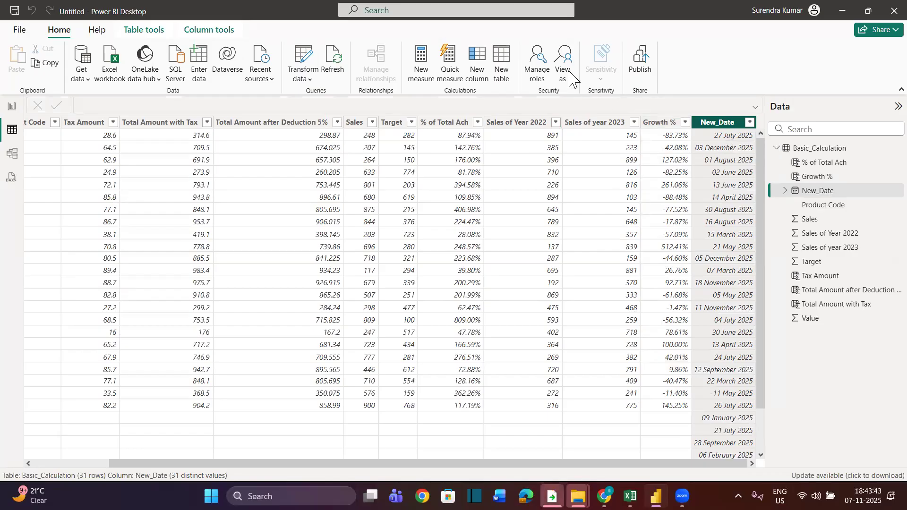
left_click(478, 66)
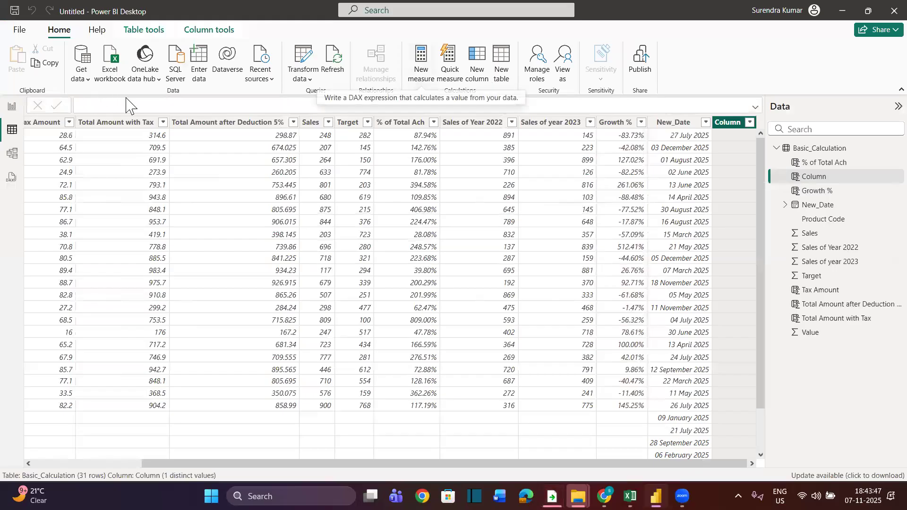
type("Day = DAY(")
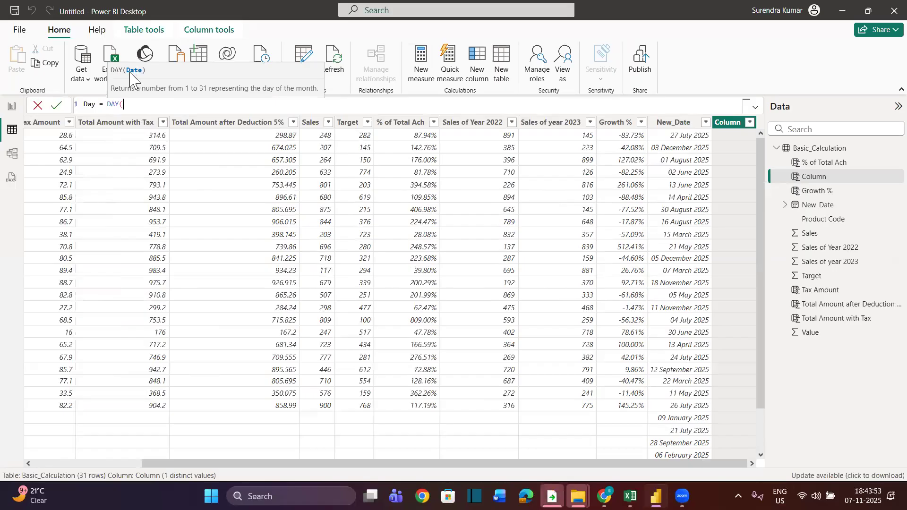
type("New")
key("Tab")
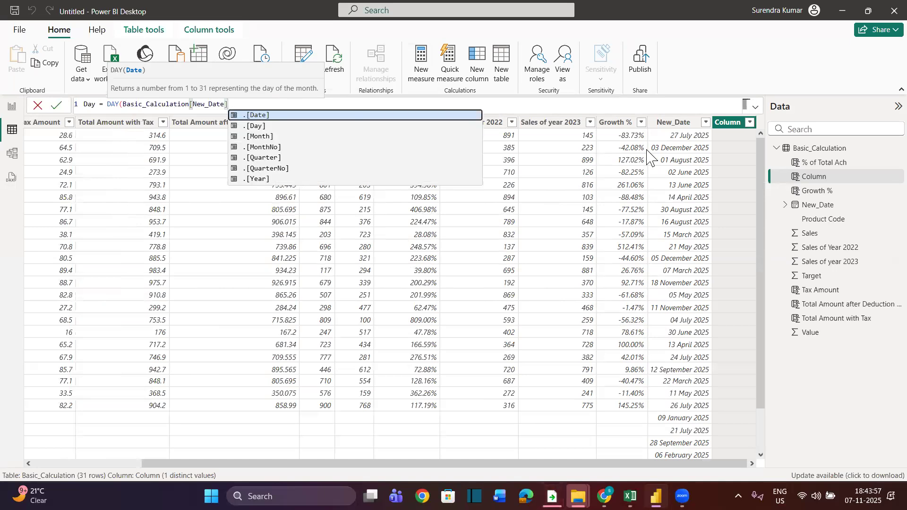
type(")")
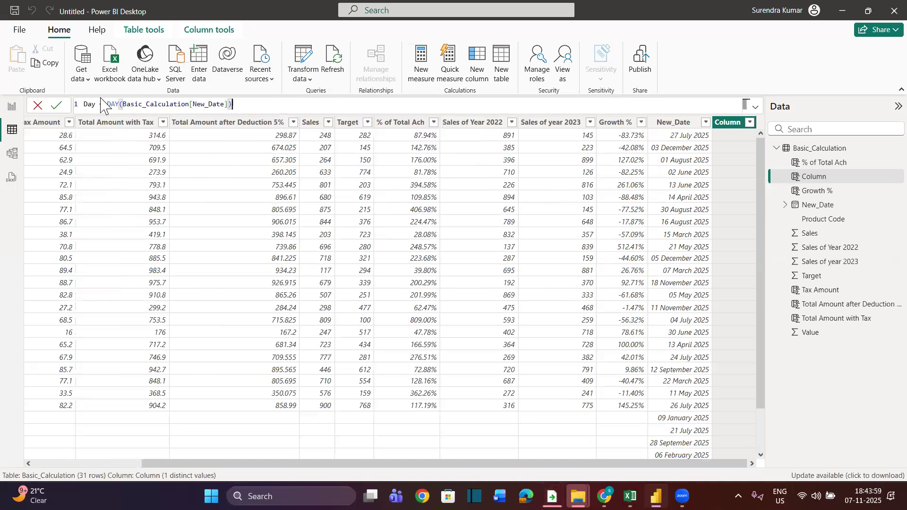
left_click(57, 105)
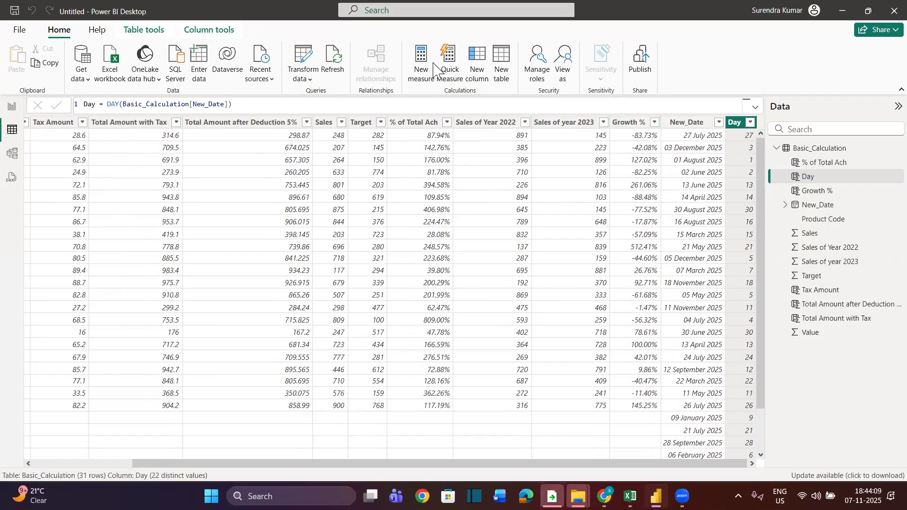
- Add a calculated column named Month that extracts the month number: MONTH(Basic_Calculation[New_Date])
left_click(478, 58)
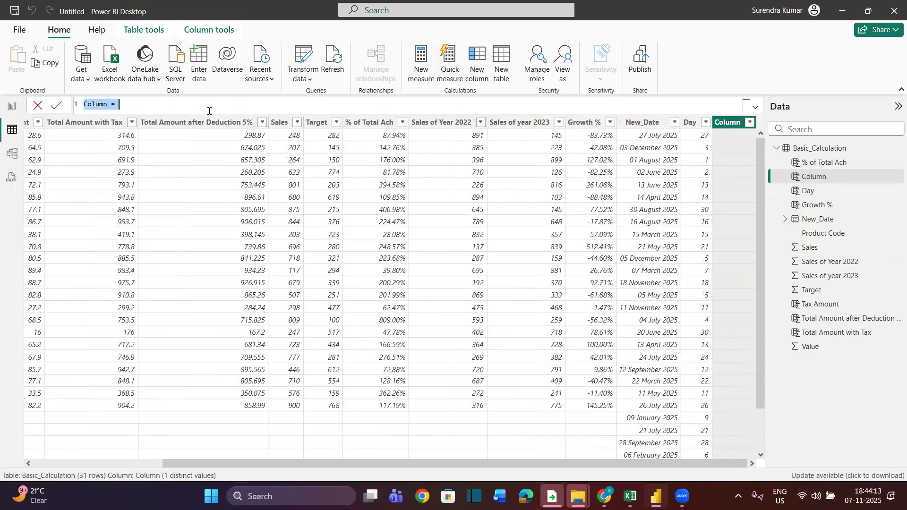
type("MOn")
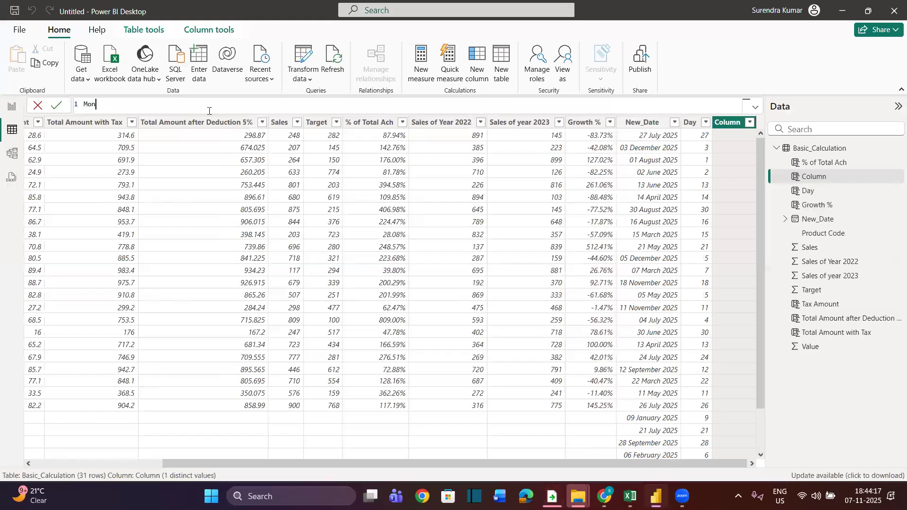
type("MONTH(")
key("Tab")
type("n")
key("BackSpace")
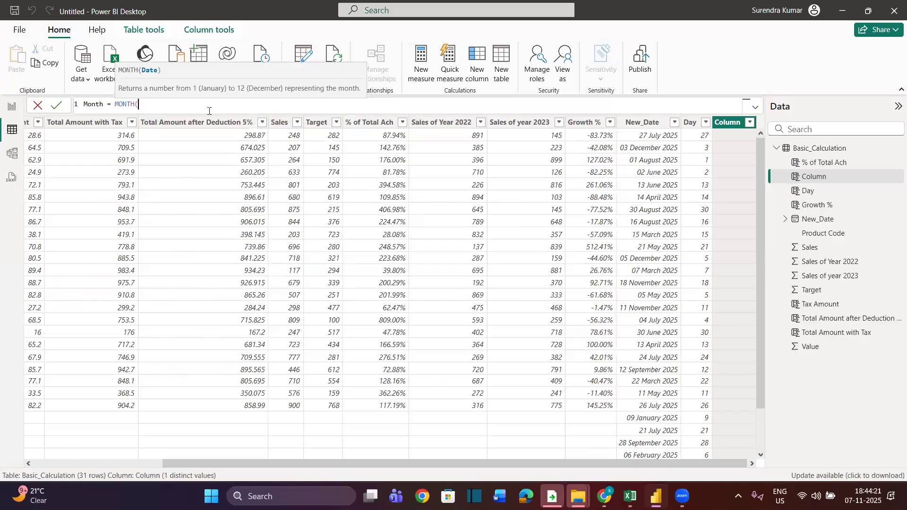
type("date")
key("BackSpace")
key("BackSpace")
key("BackSpace")
key("BackSpace")
type("new")
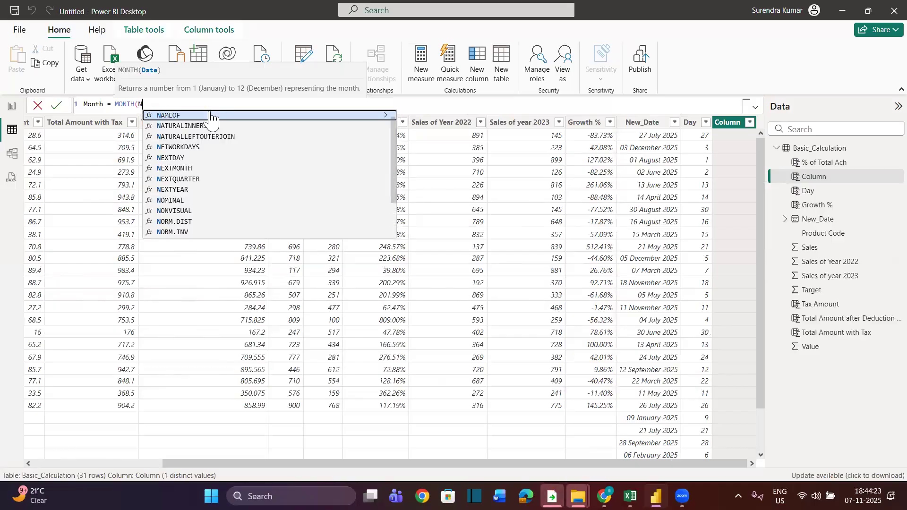
key("Tab")
type(")")
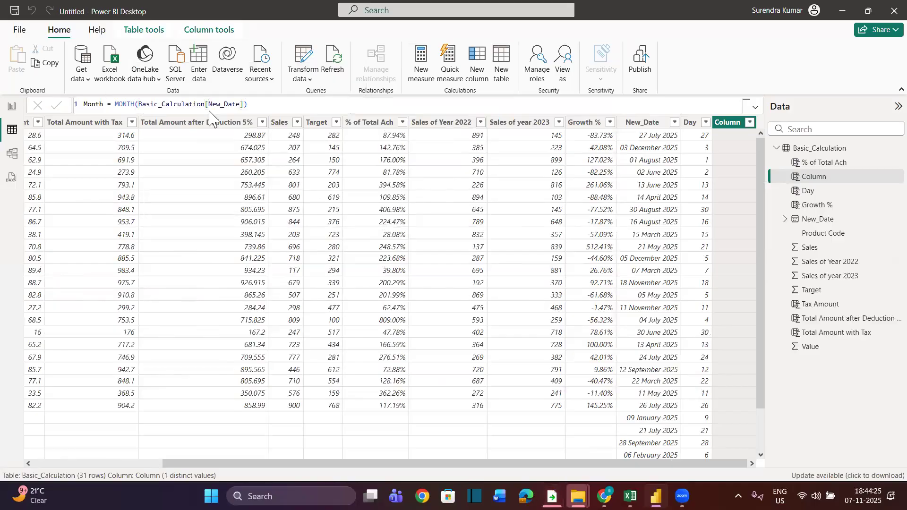
key("Return")
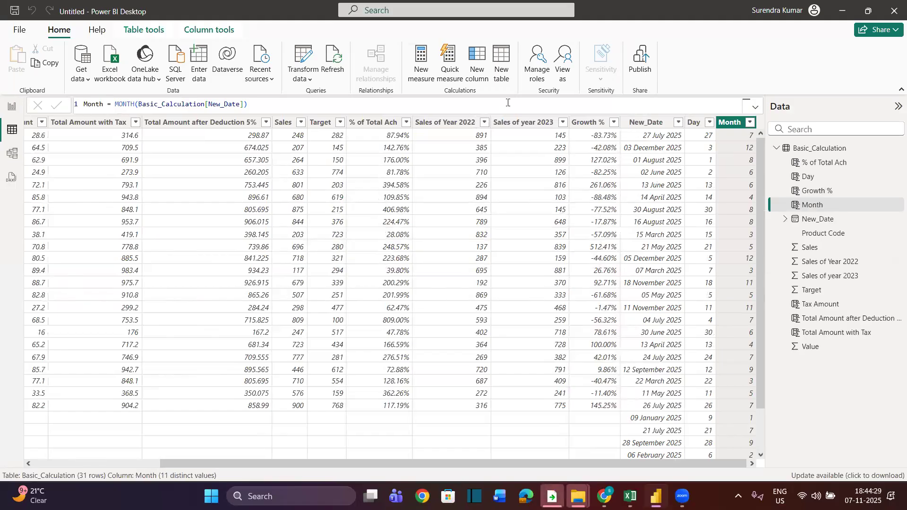
- Add a calculated column named Year that extracts the year: YEAR(Basic_Calculation[New_Date])
left_click(477, 66)
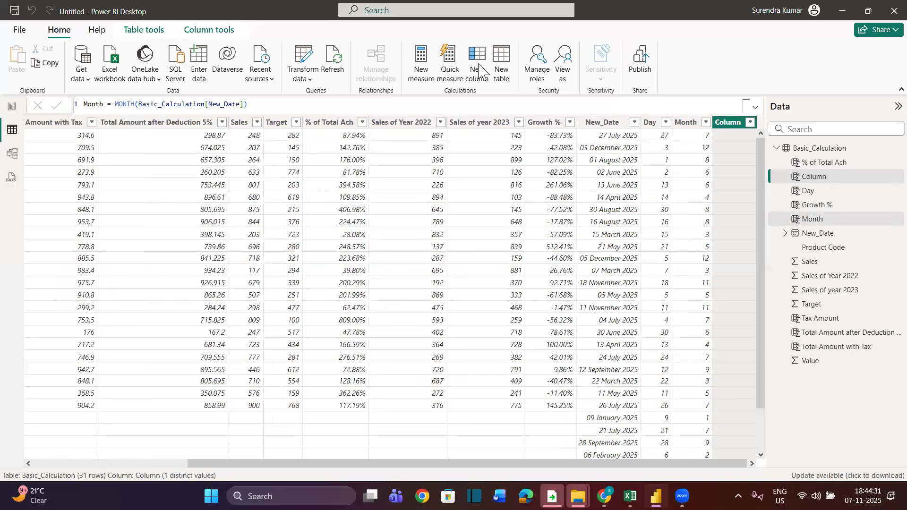
type("Year")
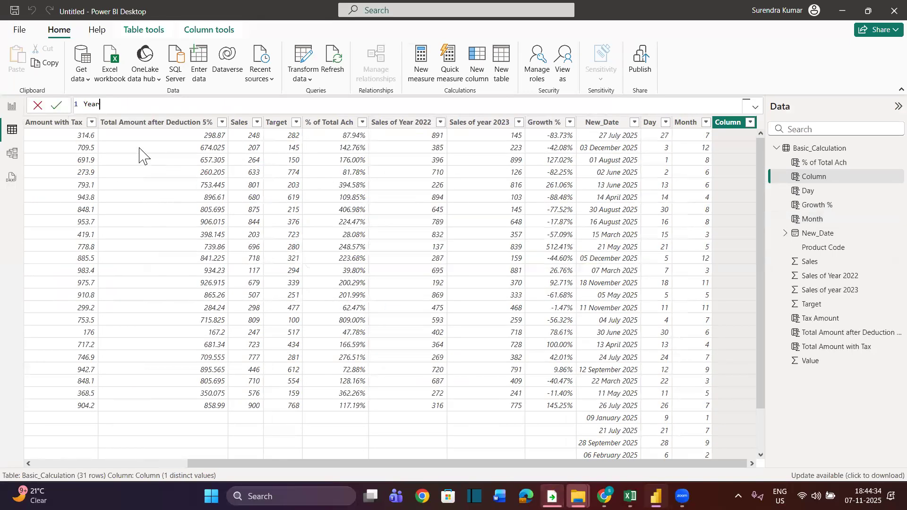
type("= Year")
key("Tab")
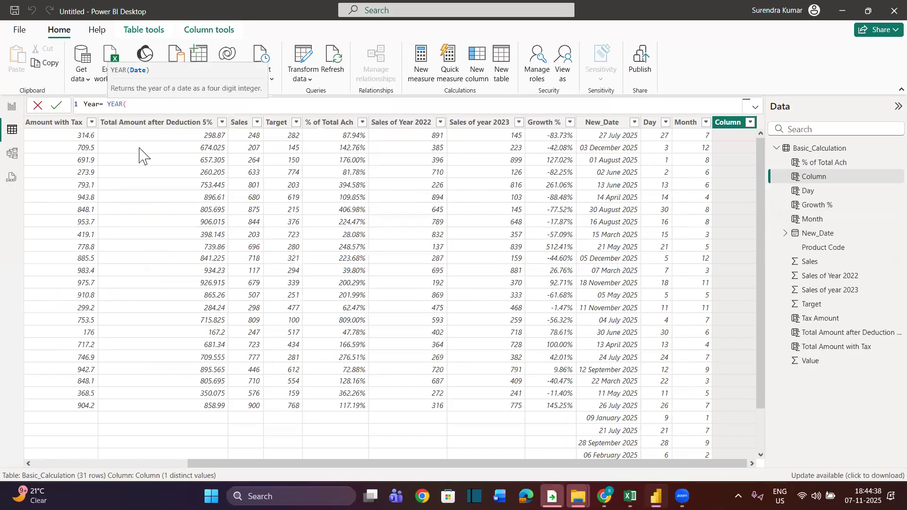
type("New")
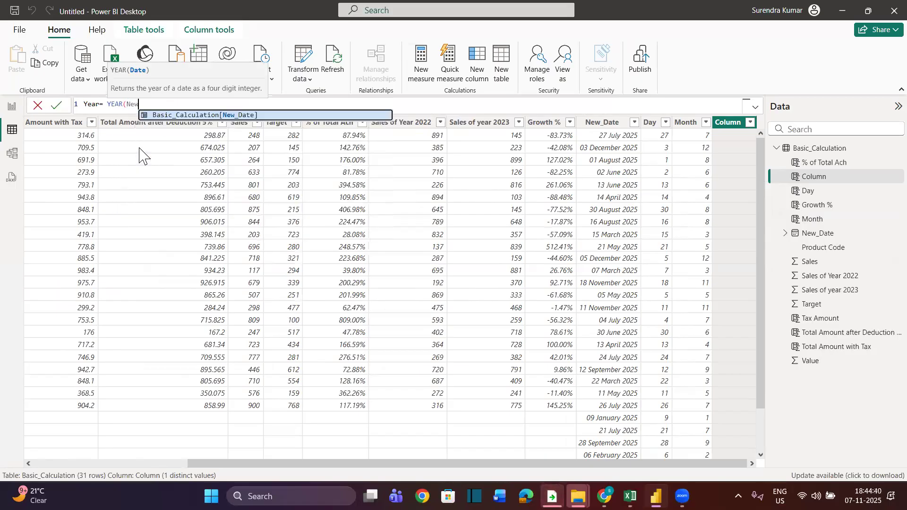
key("Tab")
type(")")
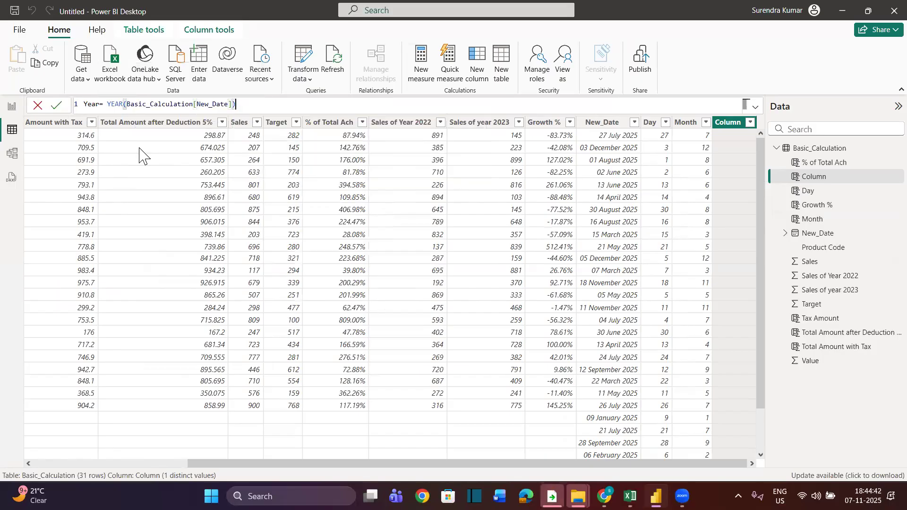
key("Return")
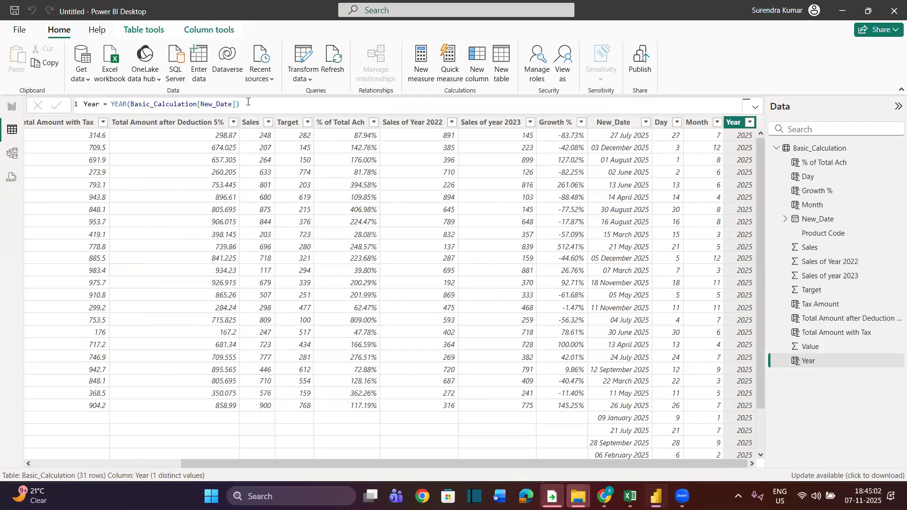
- Create a new calculated column and write its formula as Name of Day = FORMAT(Basic_Calculation[New_Date],"DDDD")
left_click(477, 71)
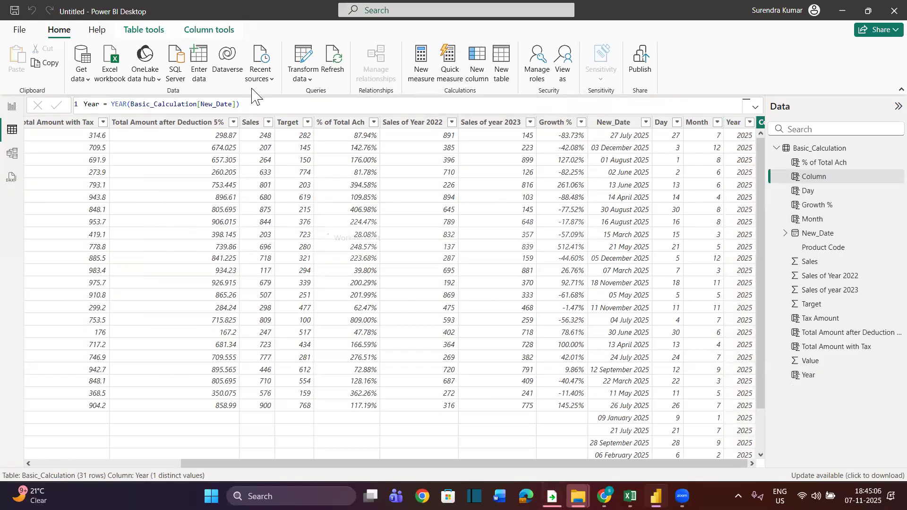
type("Name of Ds")
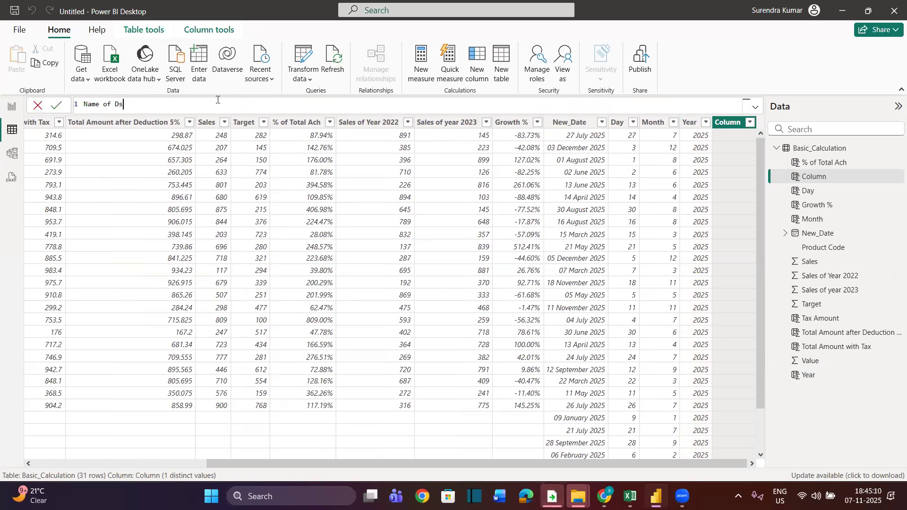
key("BackSpace")
type("ay =")
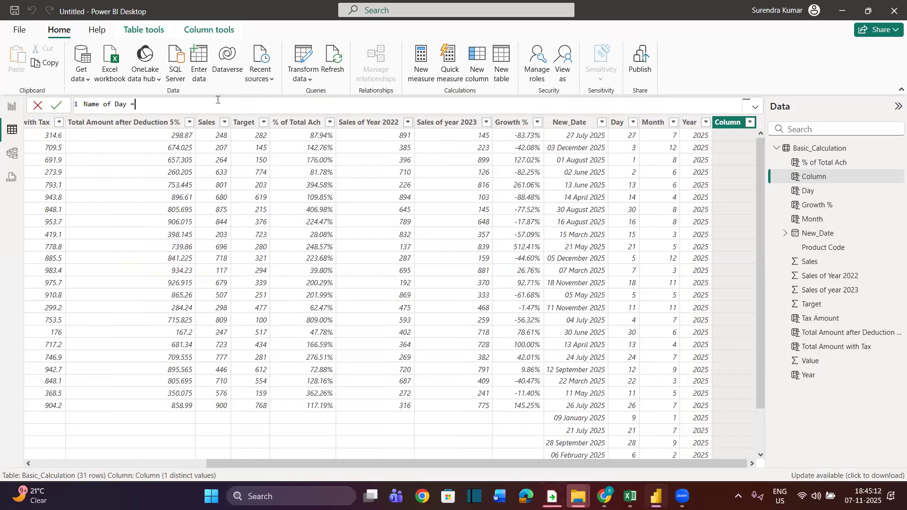
type(" o")
key("BackSpace")
type("fomr")
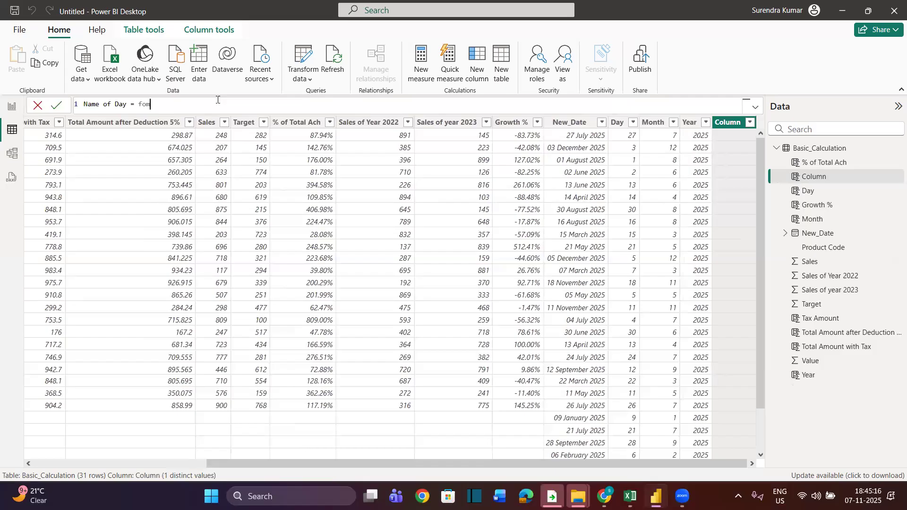
key("BackSpace")
type("rm")
key("Tab")
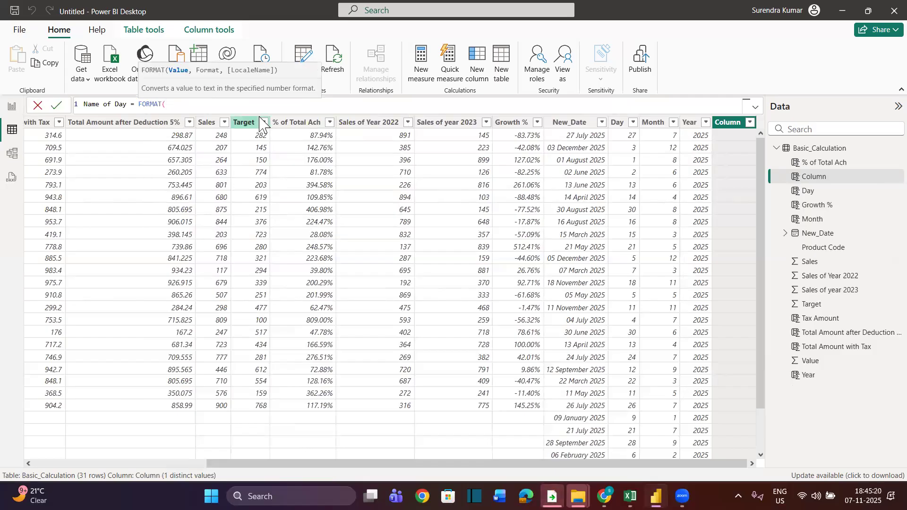
type("new")
key("Tab")
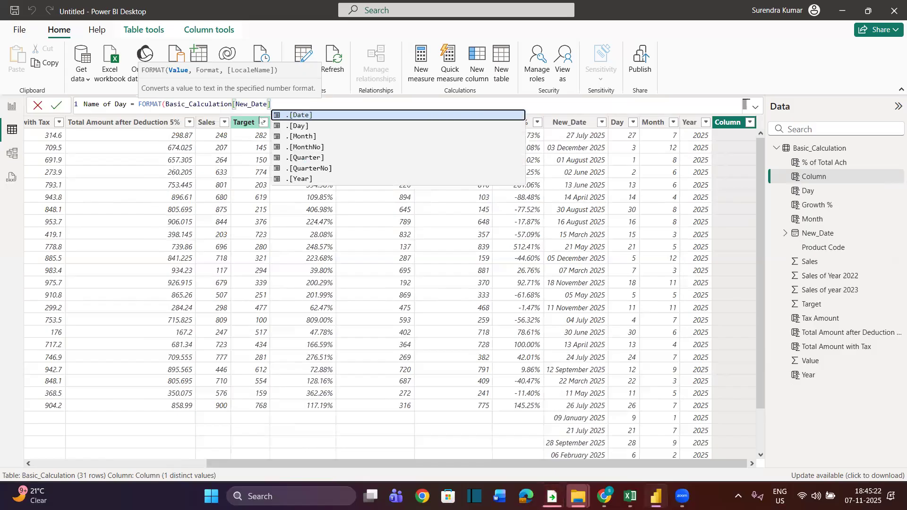
type(",\"DDD")
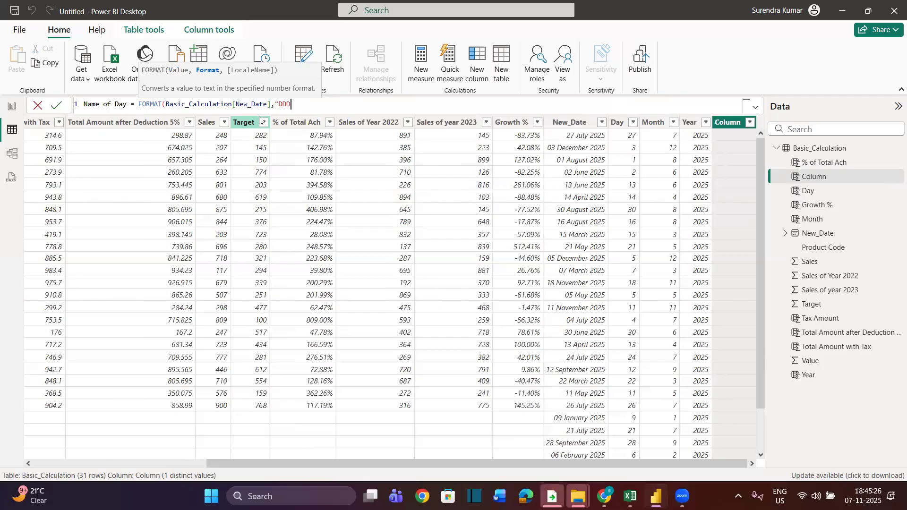
type("D\")")
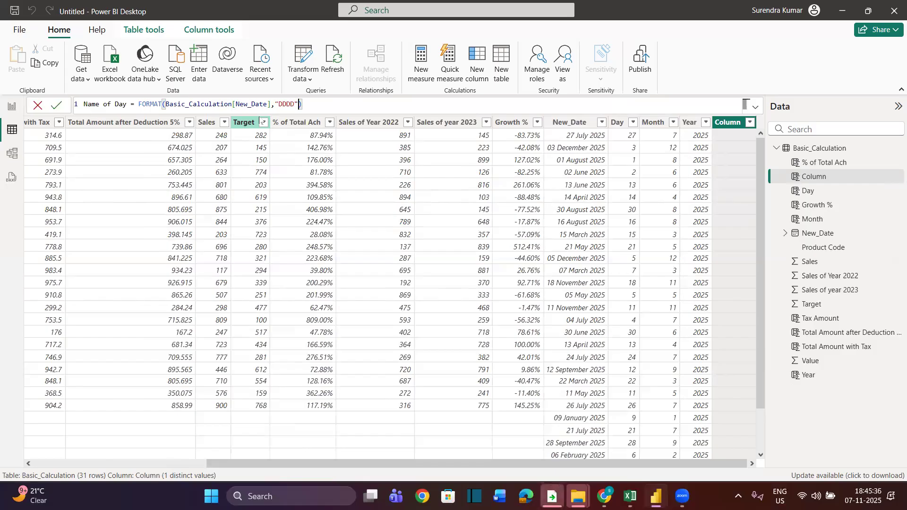
- Replace the format string in the Name of Day formula with "Day" and commit the column
key("ctrl+shift+Left")
type("Day")
key("Return")
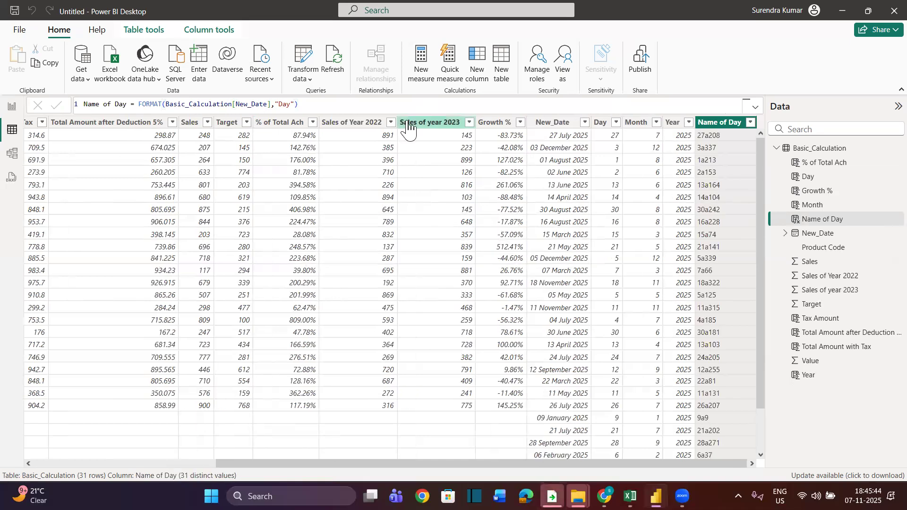
- Set the format string in the Name of Day column's formula to "DDDD" for full weekday names
double_click(285, 108)
type("DDDD")
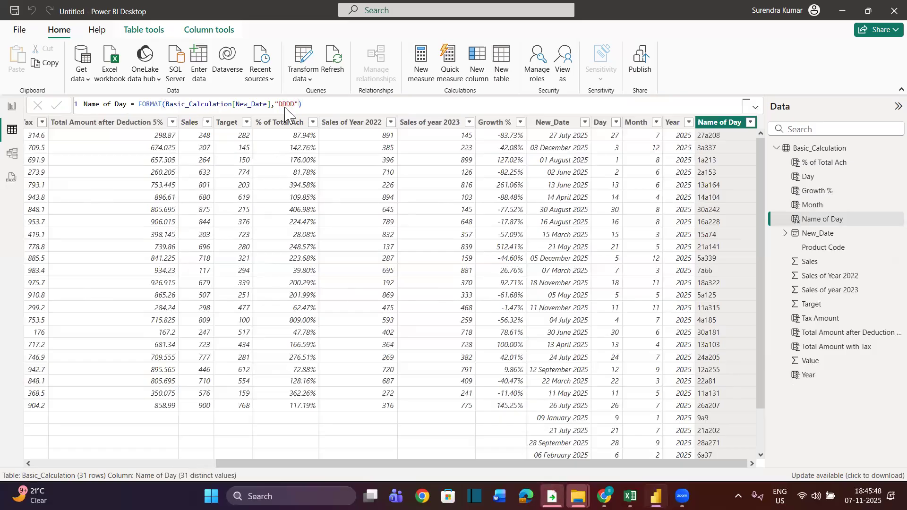
key("Return")
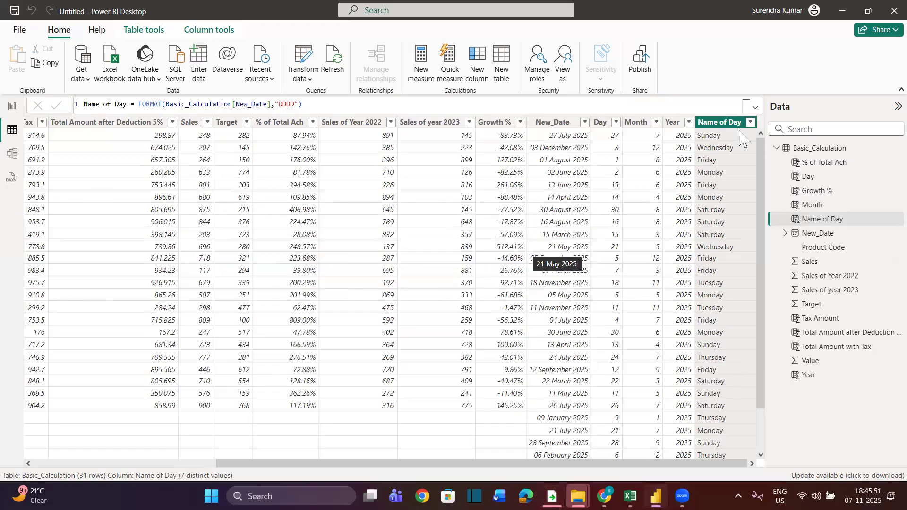
- Set the format string in the Name of Day column's formula to "DDD" for abbreviated weekday names
double_click(285, 104)
type("DDD")
key("Return")
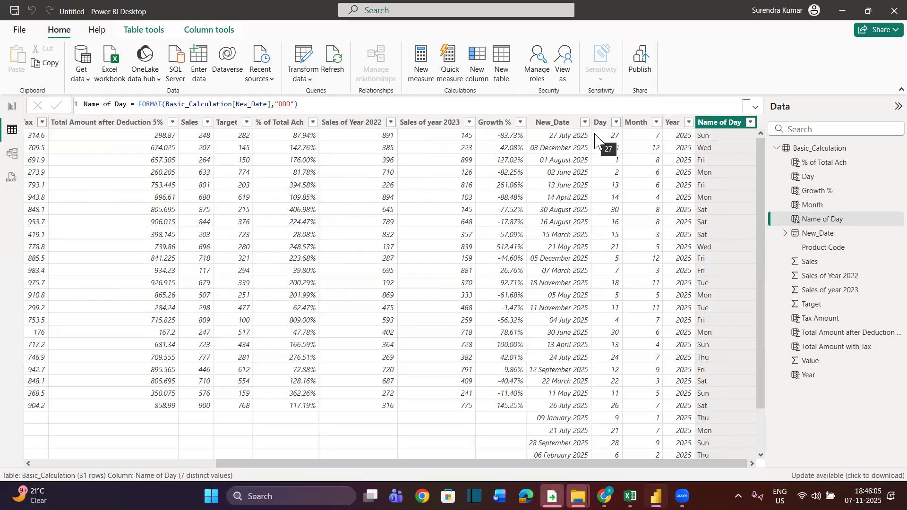
- Add a calculated column Name of Month = FORMAT(Basic_Calculation[New_Date] , "MMMM")
left_click(476, 58)
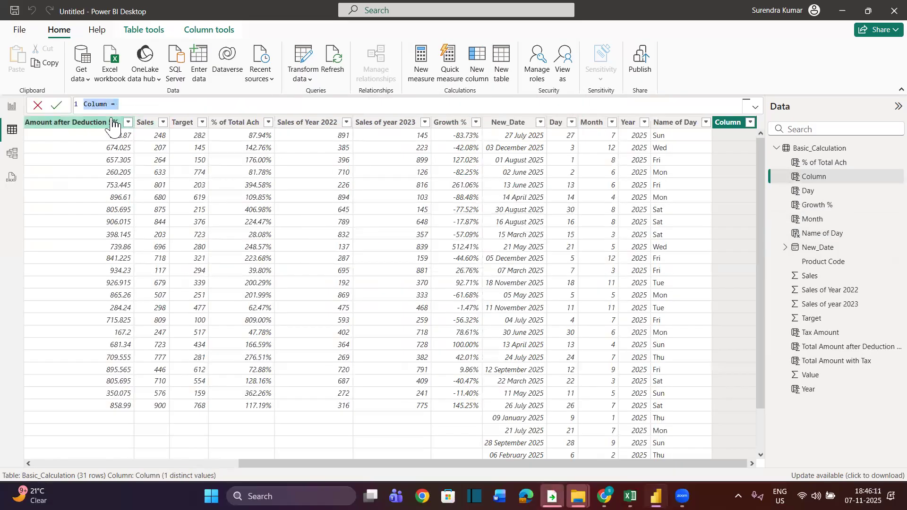
type("Name of ")
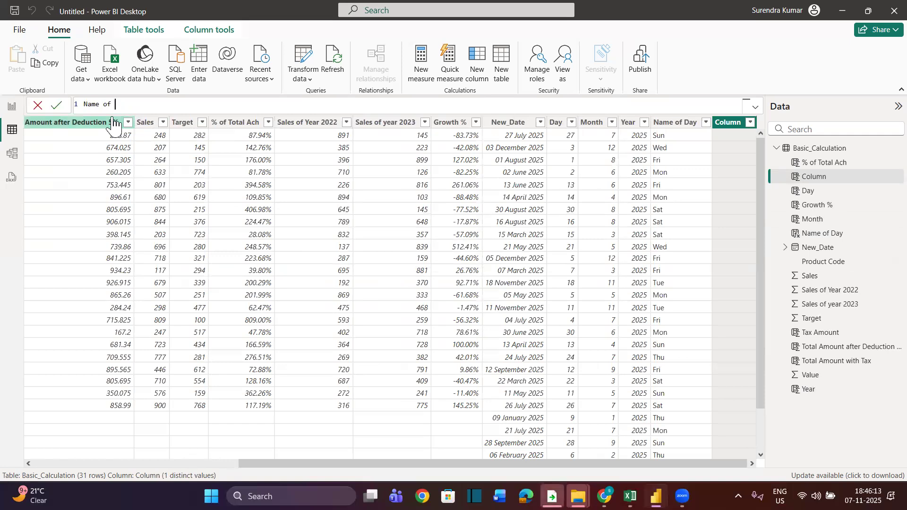
type("MOnth =")
left_click(121, 106)
key("BackSpace")
type("onth = ")
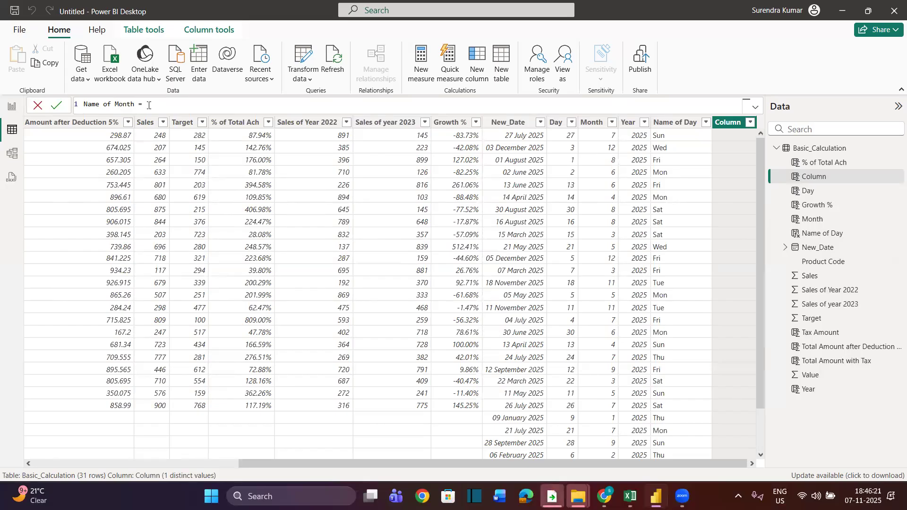
type("FORMAT(Basic_Calculation[New_Date] , ")
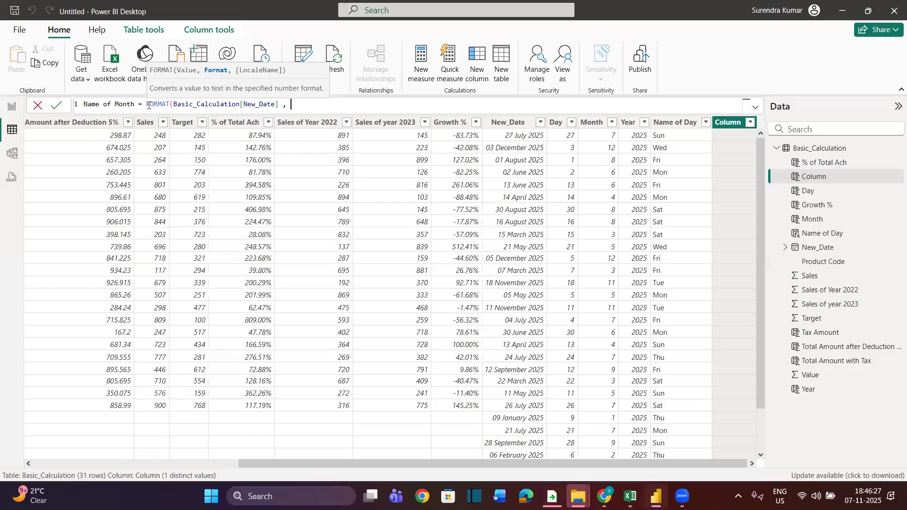
type("\"MMMM\")")
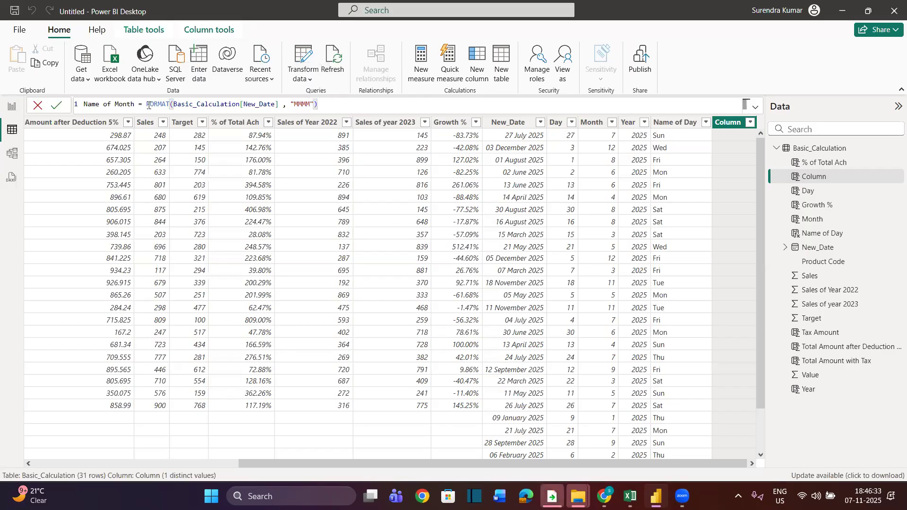
key("Return")
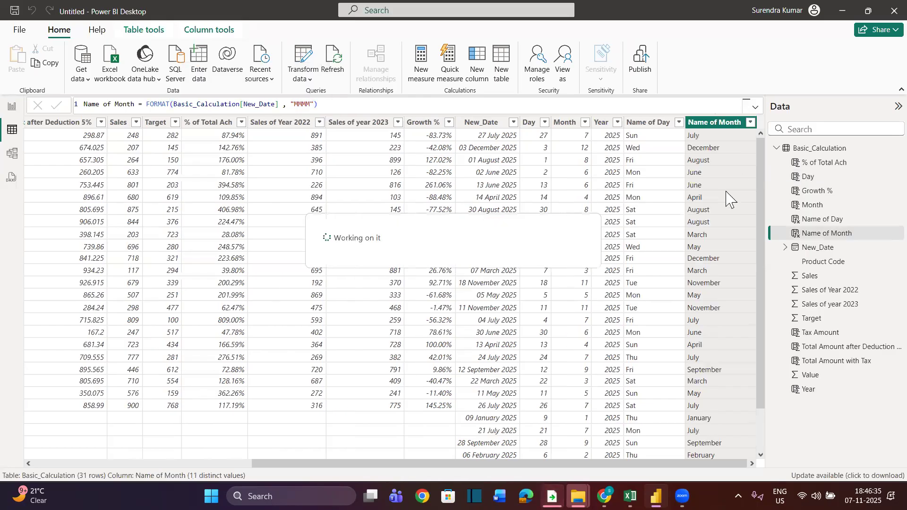
- Set the format string in the Name of Month column's formula to "MMM" for abbreviated month names
double_click(302, 104)
type("MMM")
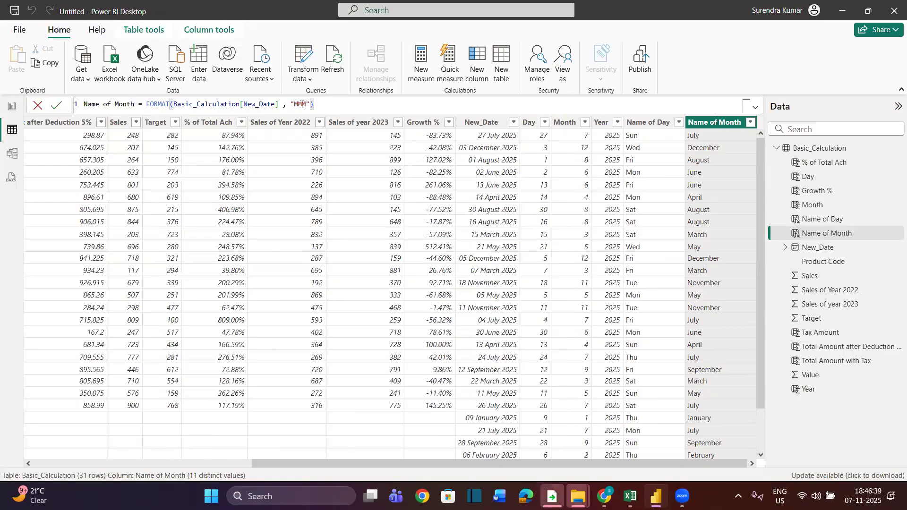
key("Return")
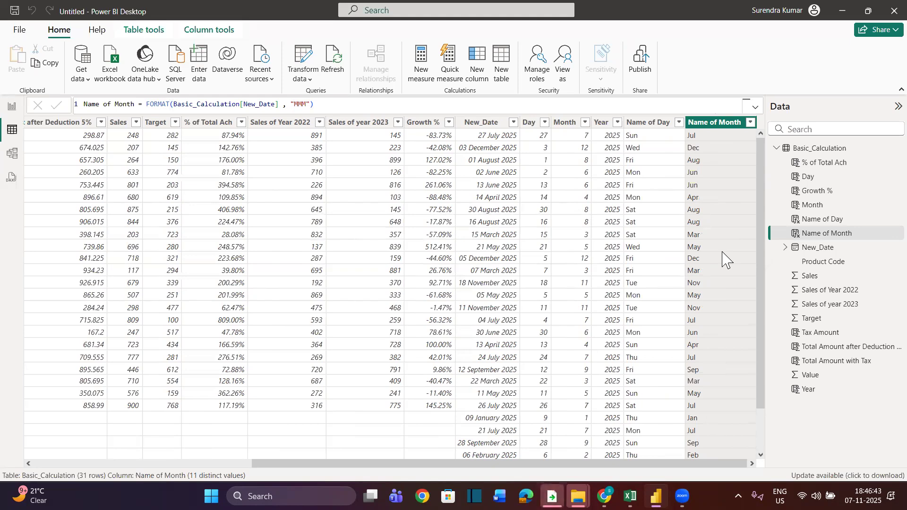
- Start a new calculated column named Month & Year in the Basic_Calculation table
left_click(474, 63)
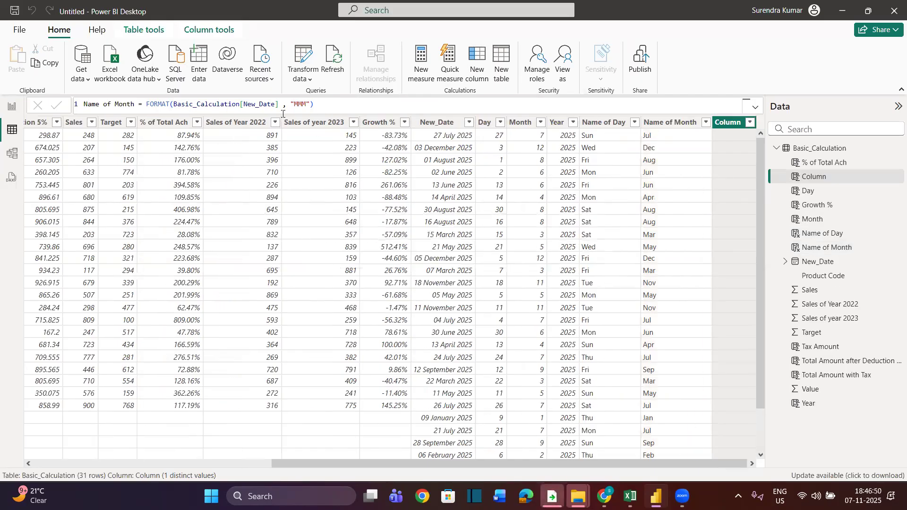
left_click(332, 106)
key("ctrl+a")
type("Month ")
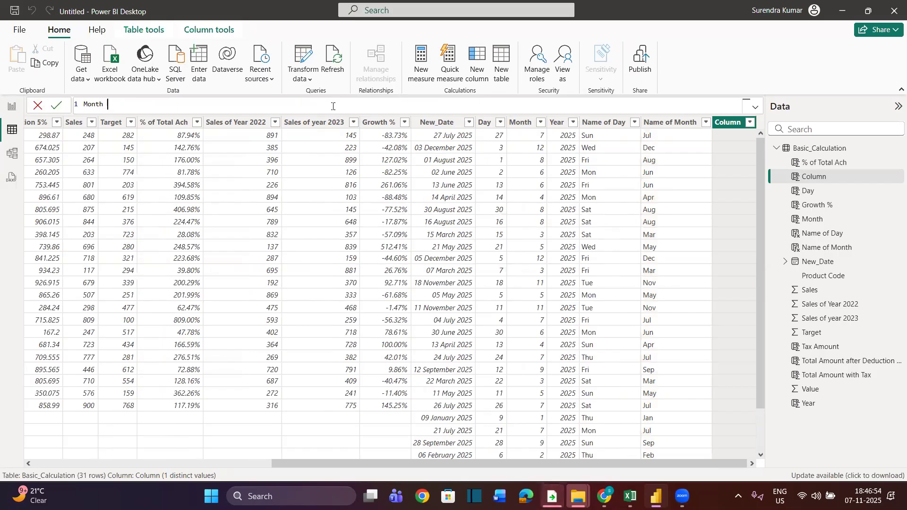
type("& Year = MOn")
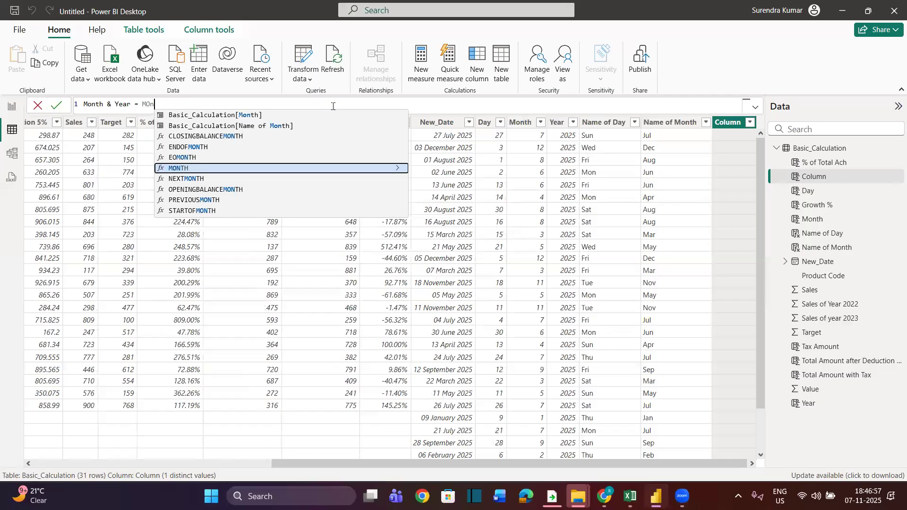
key("Tab")
key("BackSpace")
key("BackSpace")
key("BackSpace")
key("BackSpace")
key("BackSpace")
key("BackSpace")
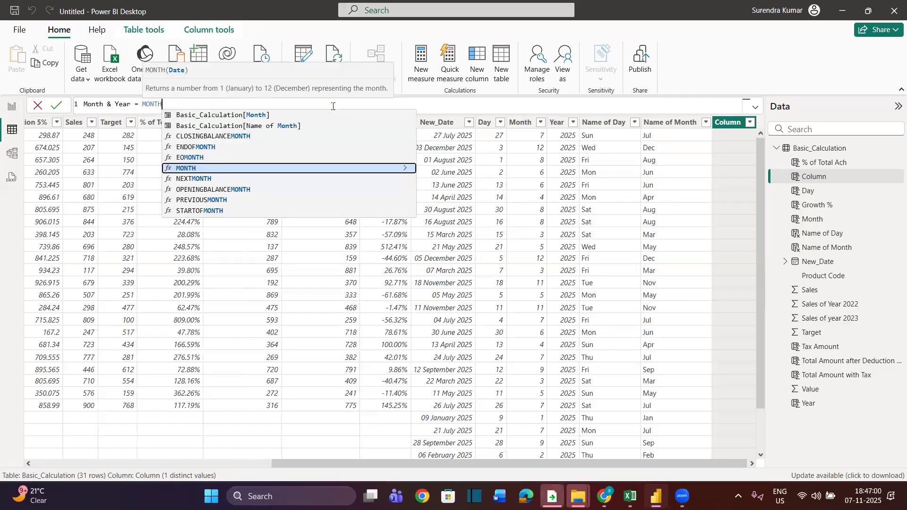
- Define the Month & Year column as FORMAT(Basic_Calculation[New_Date],"MMM'YY")
type("FO")
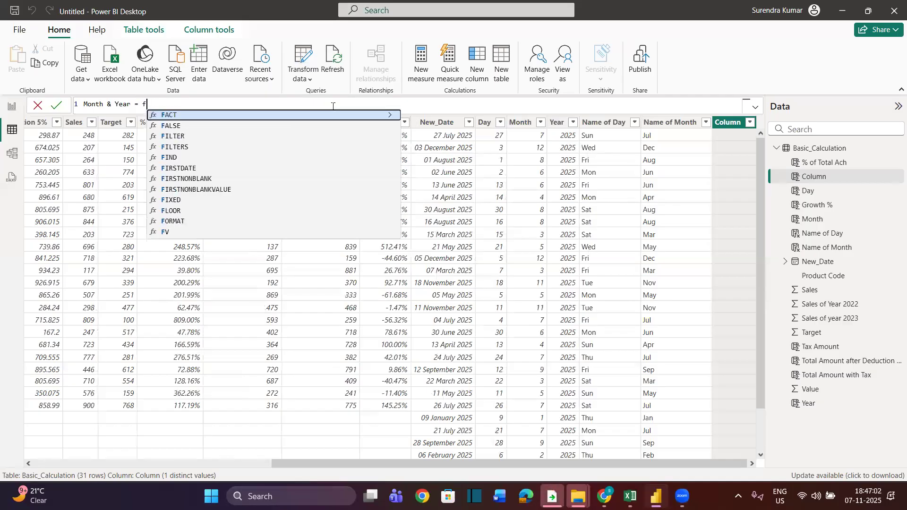
key("Tab")
type("new")
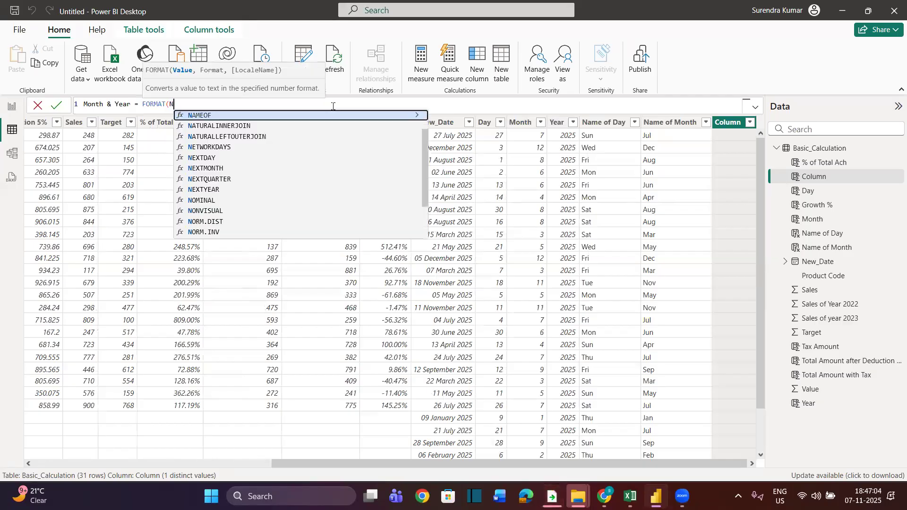
key("Tab")
type(",")
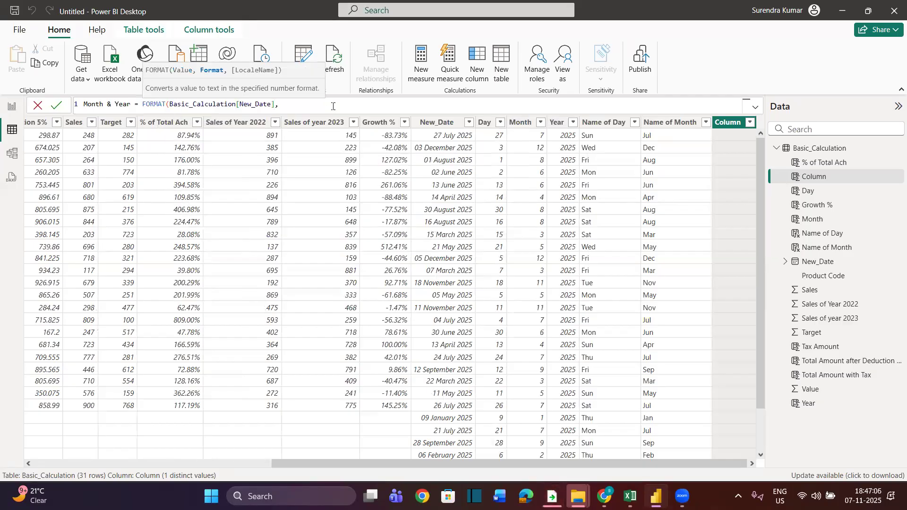
scroll(332, 107, "up", 2)
type("\"")
scroll(332, 106, "up", 1)
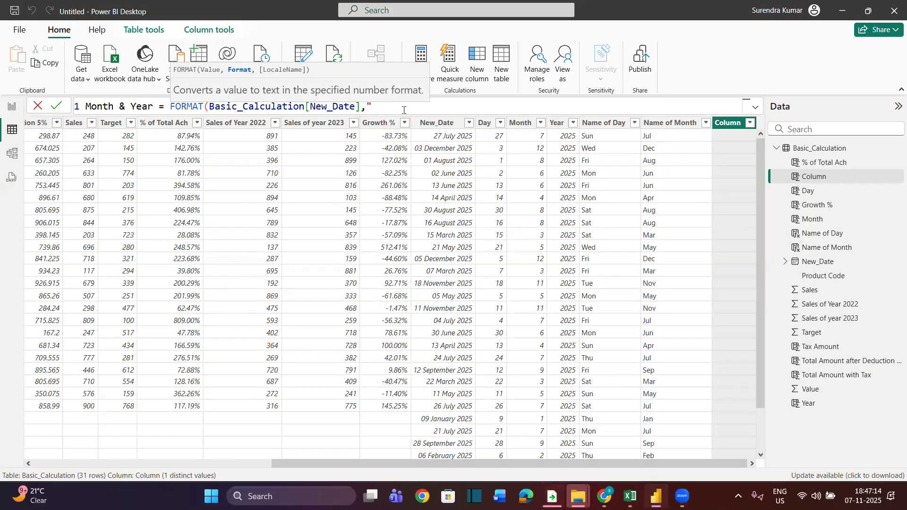
type("MMM")
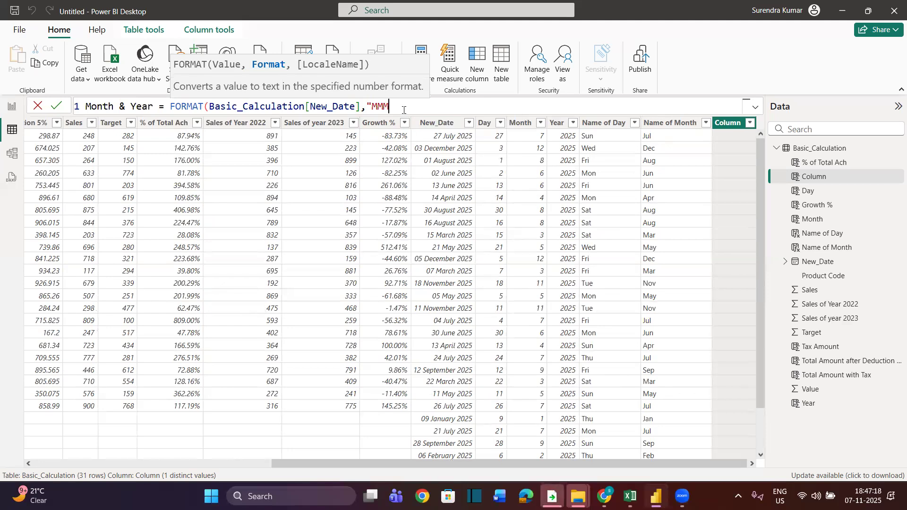
type("'")
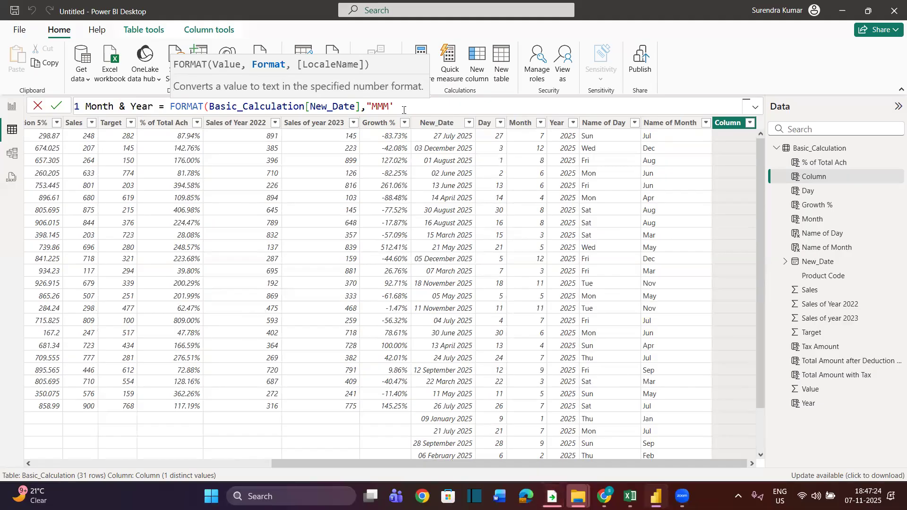
type("YY\")")
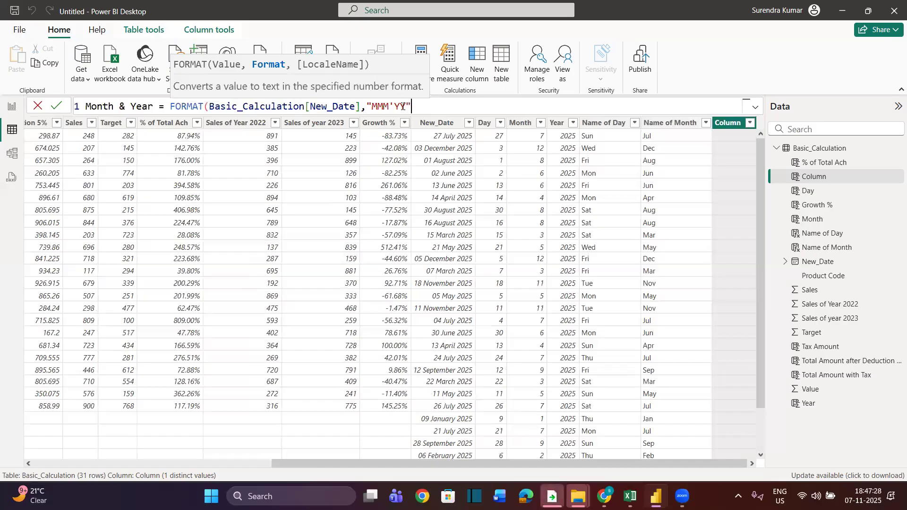
key("Return")
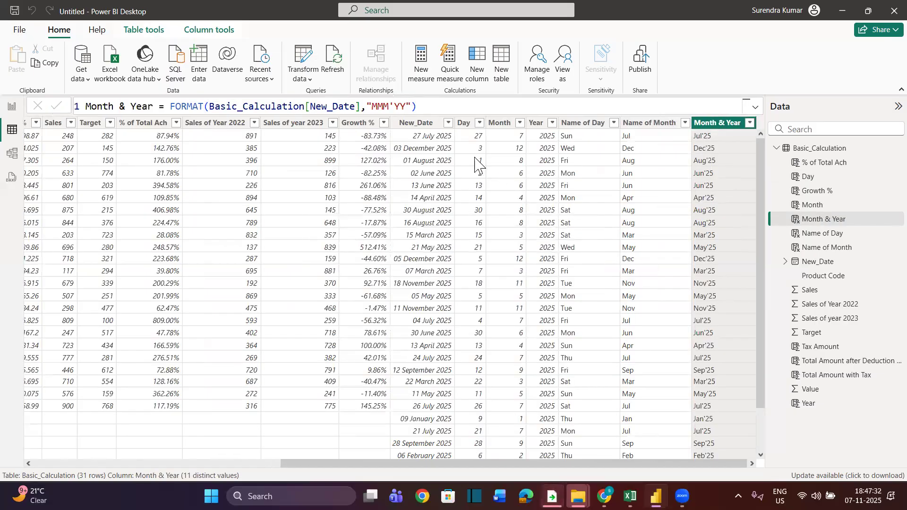
- Extend the year in the Month & Year format to four digits, making it "MMM'YYyy"
double_click(403, 105)
type("YYyy")
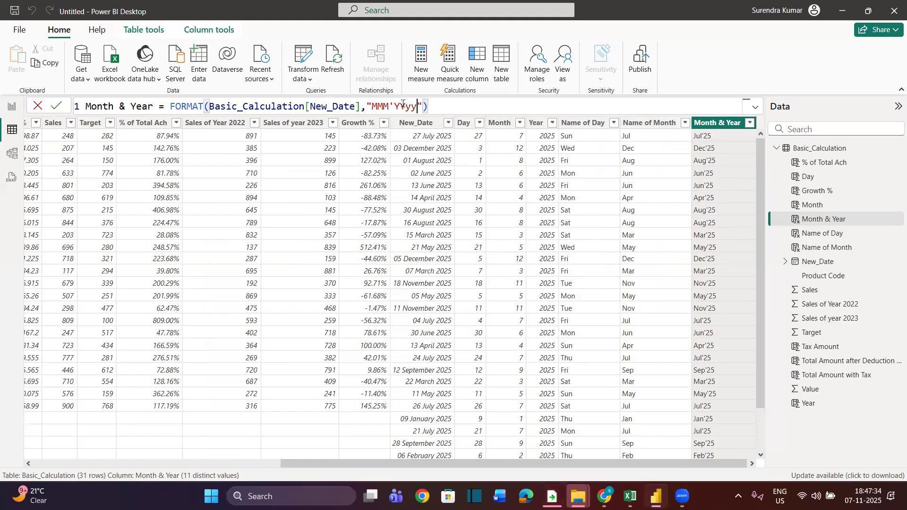
key("Return")
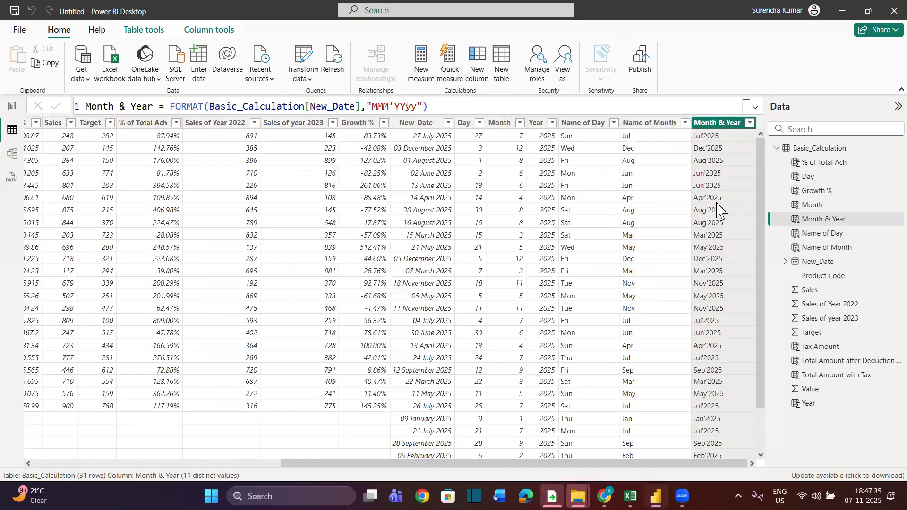
- Put spaces around the apostrophe in the Month & Year format, and replace it with a hyphen to make "MMM - YYyy"
left_click(393, 106)
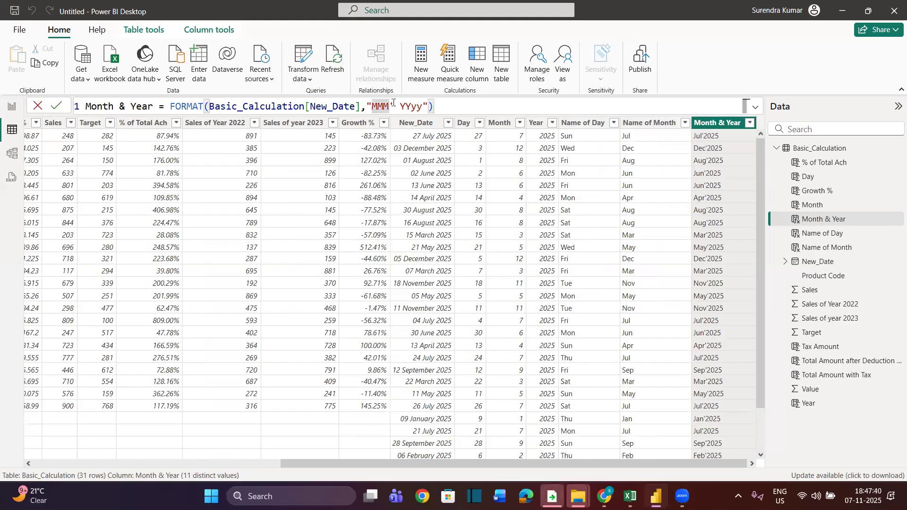
key("Return")
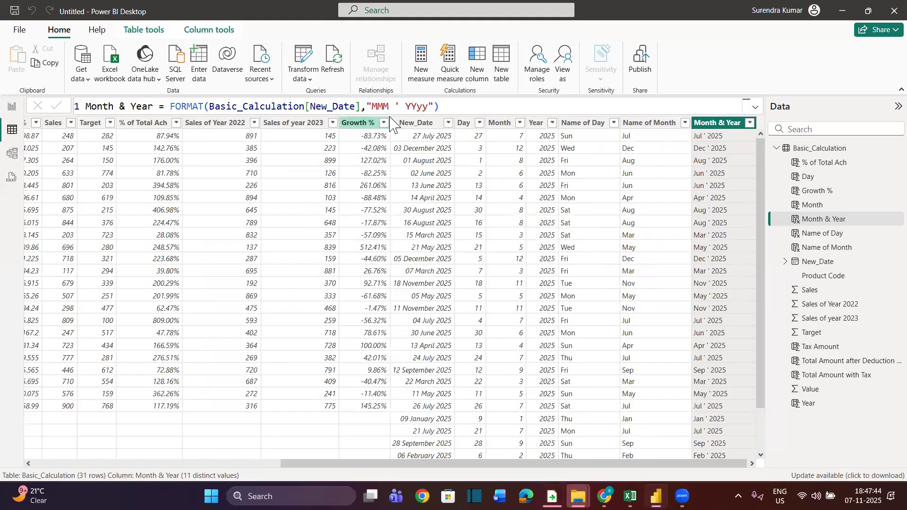
left_click(401, 106)
key("BackSpace")
type("-")
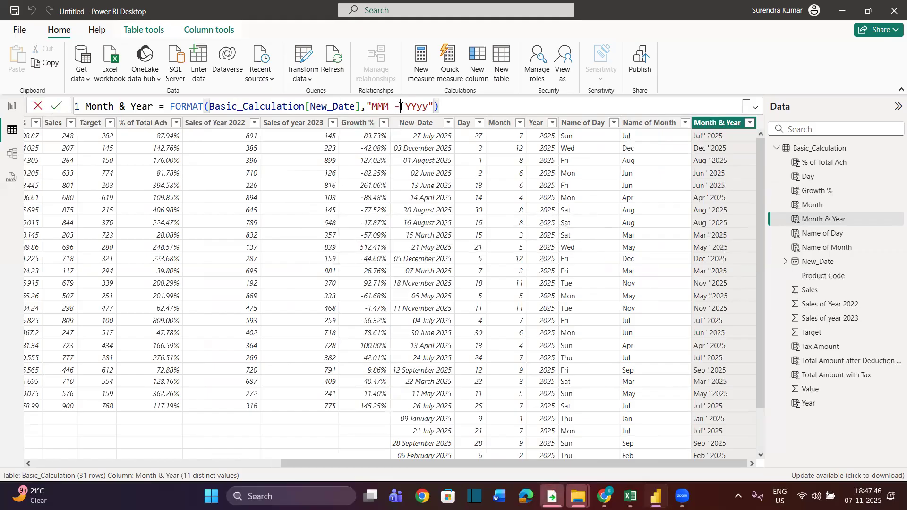
key("Return")
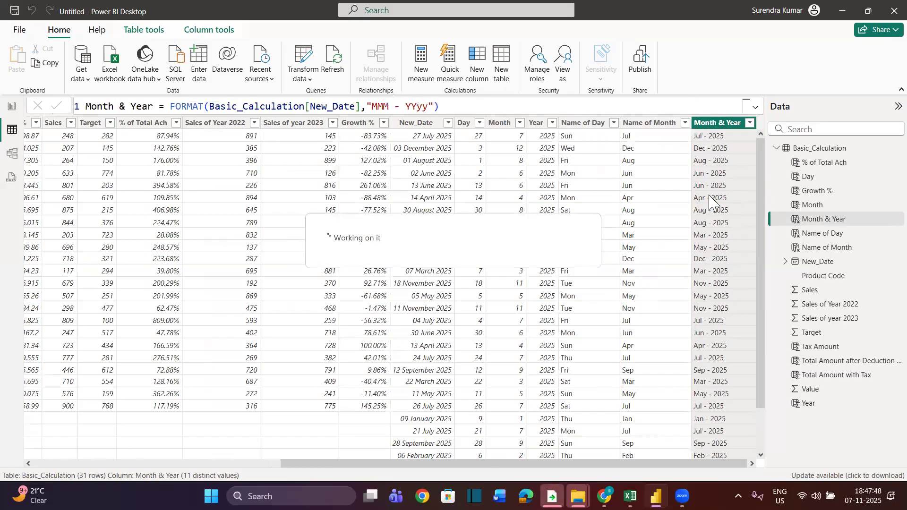
- Replace the Month & Year format string with the day part "(DD) DDDD - "
left_click(402, 107)
double_click(407, 107)
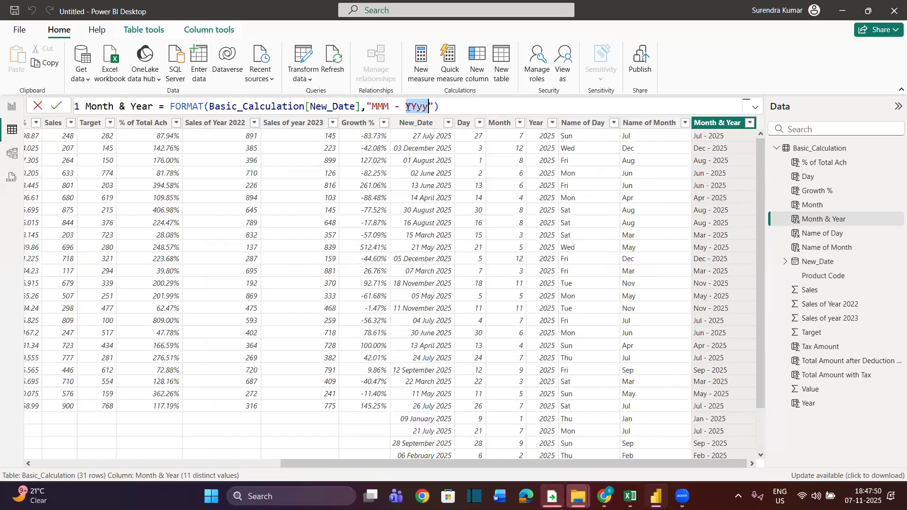
left_click_drag(373, 106, 428, 107)
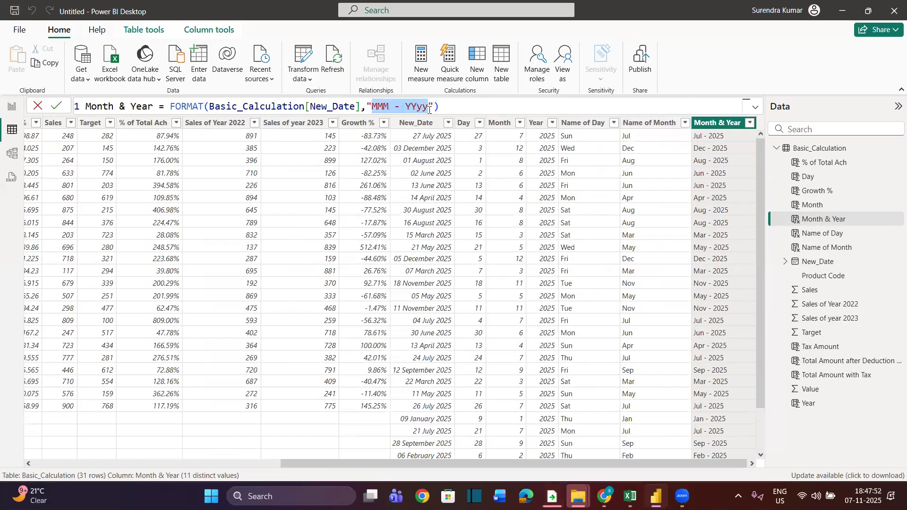
key("BackSpace")
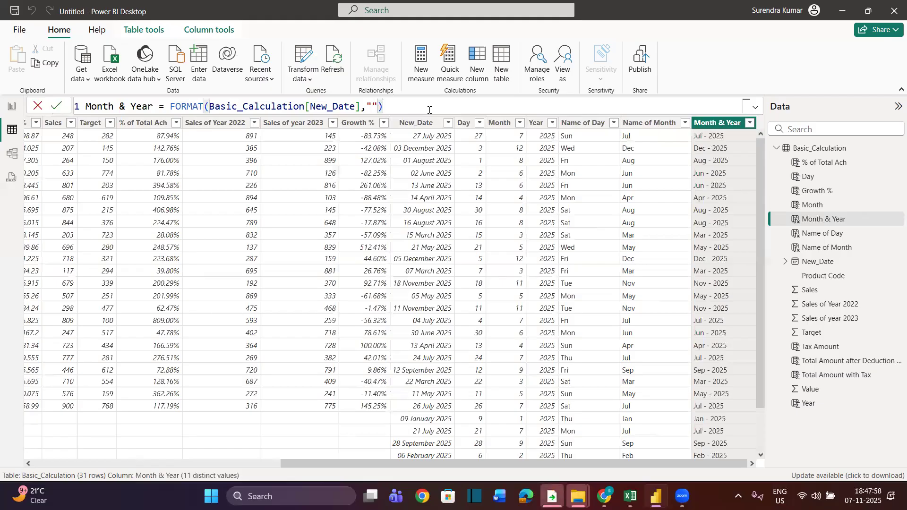
type("(")
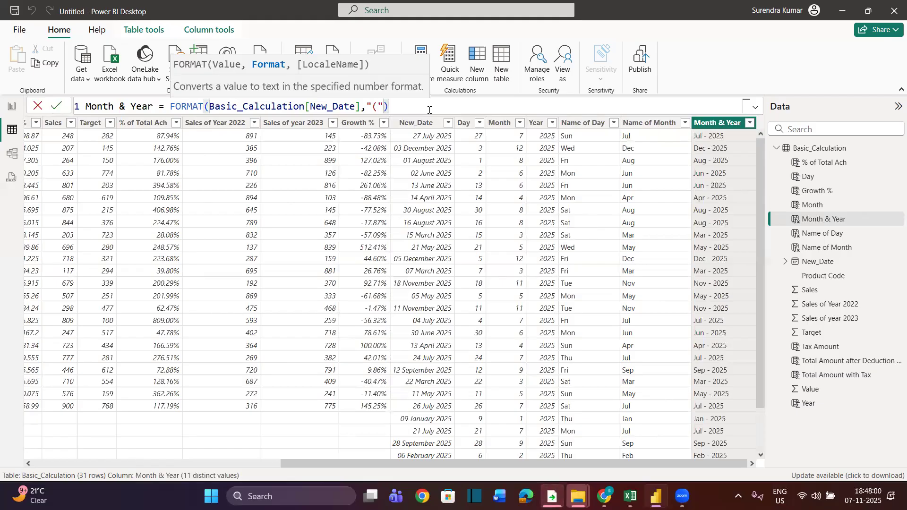
type("DD)")
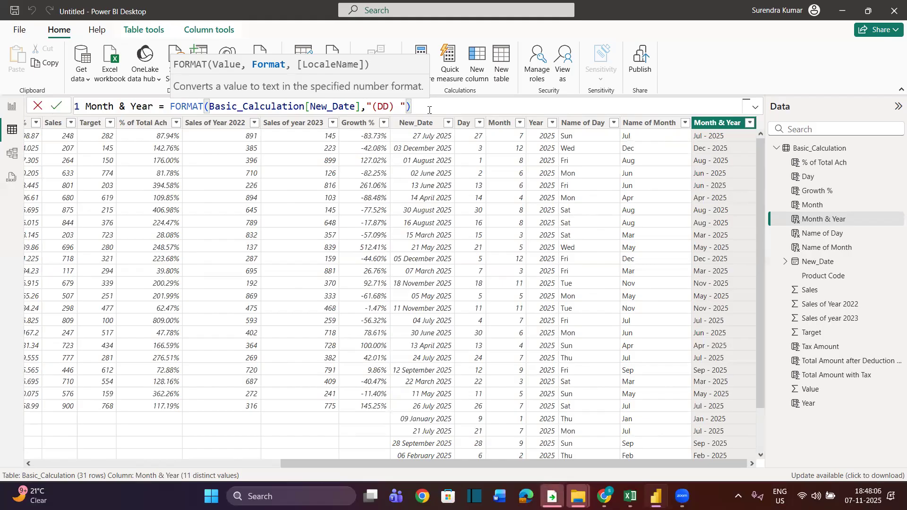
type(" DDDD")
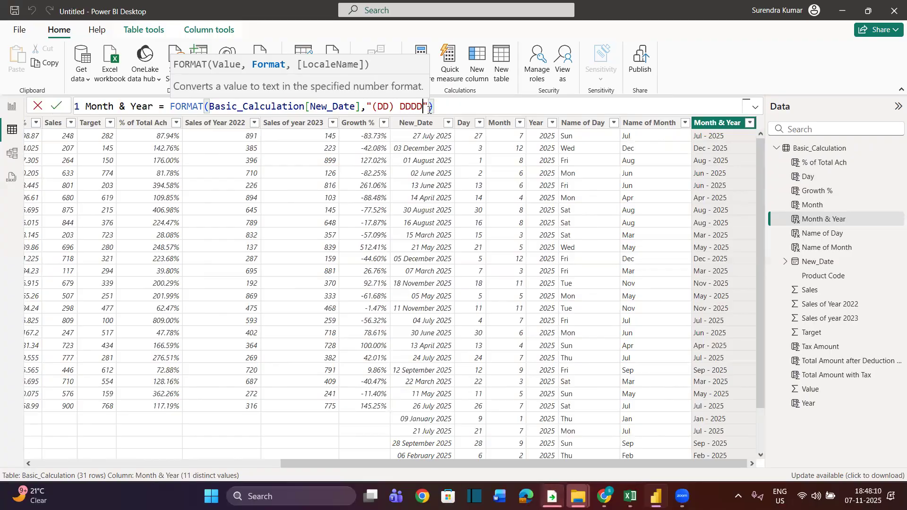
type(" -")
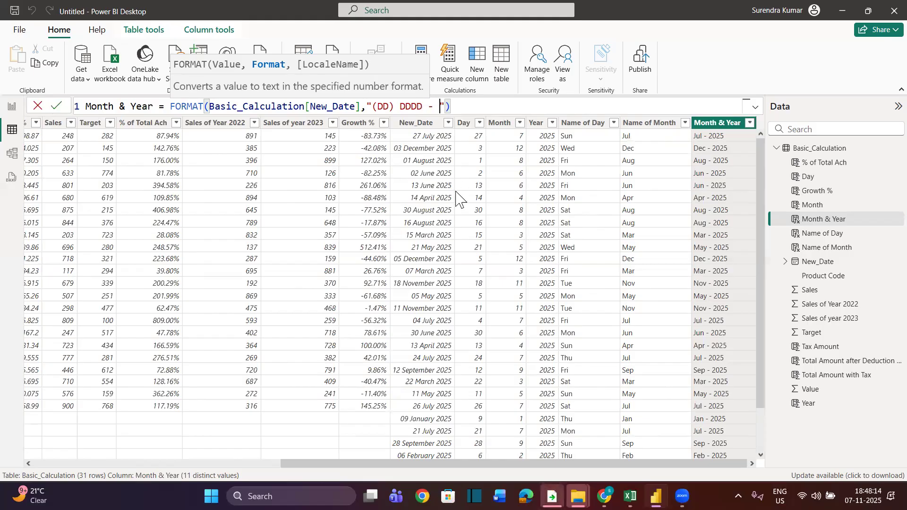
- Extend the format string with the month and year parts, making it "(DD) DDDD - (MM) MMMMM - YYYY"
left_click_drag(428, 106, 371, 109)
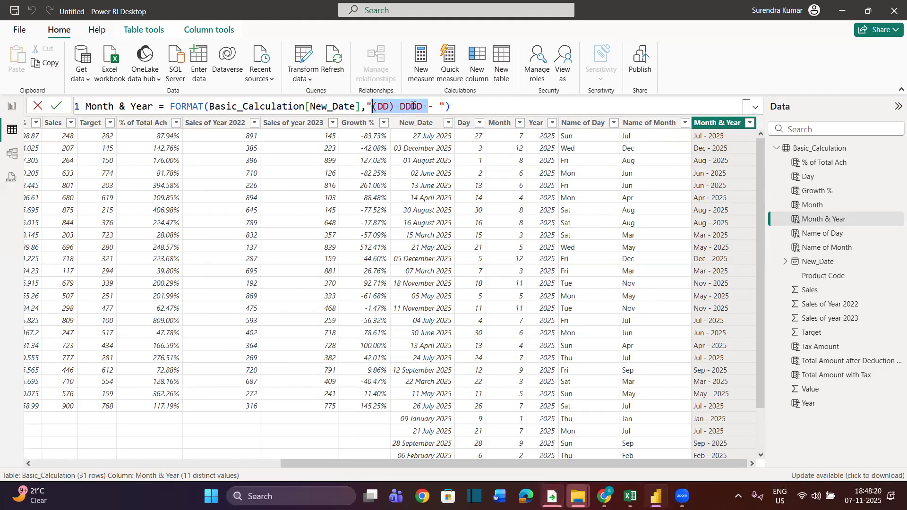
left_click(438, 107)
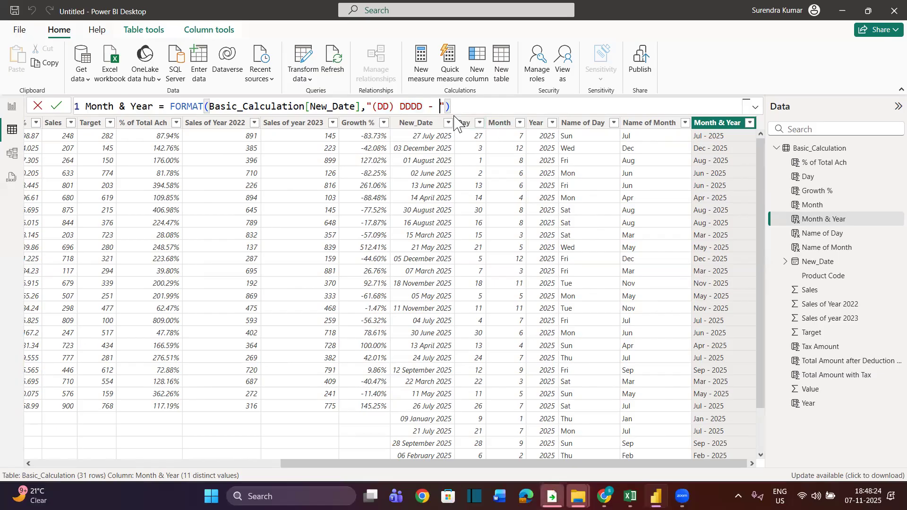
type("(MM)")
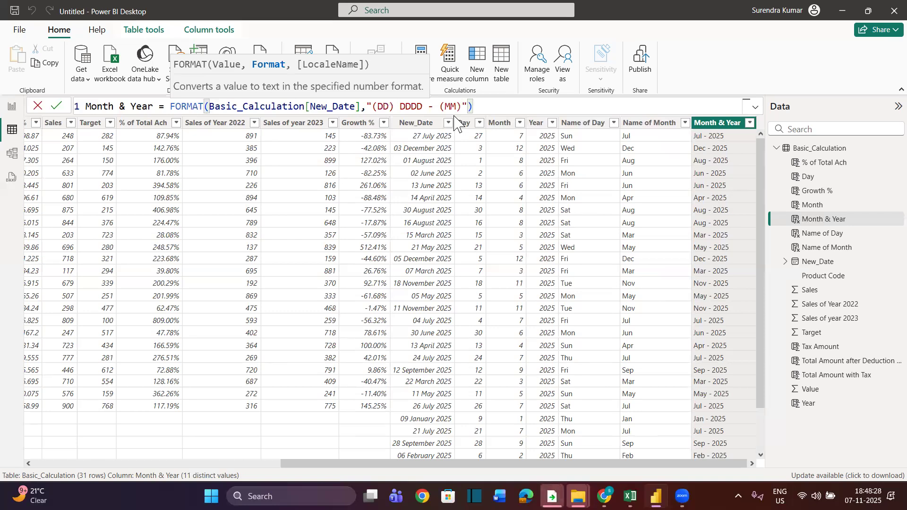
type(" MMMMM")
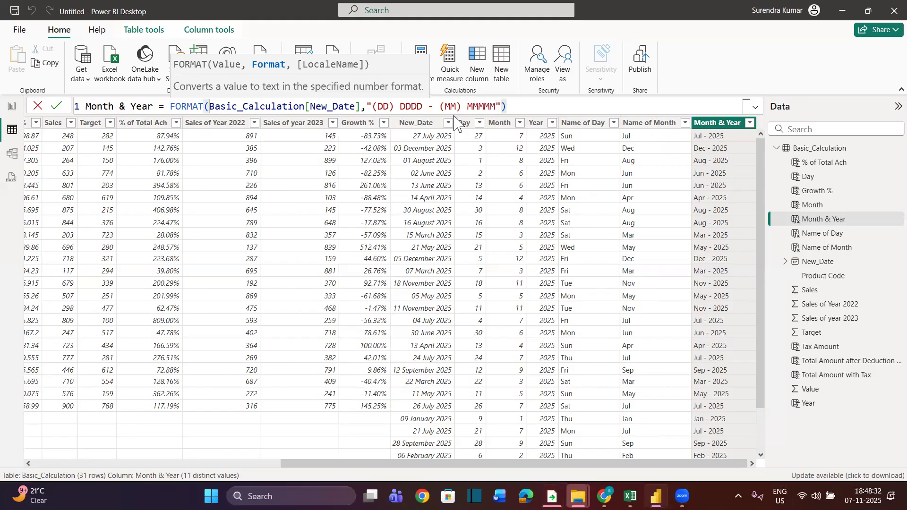
type(" - ")
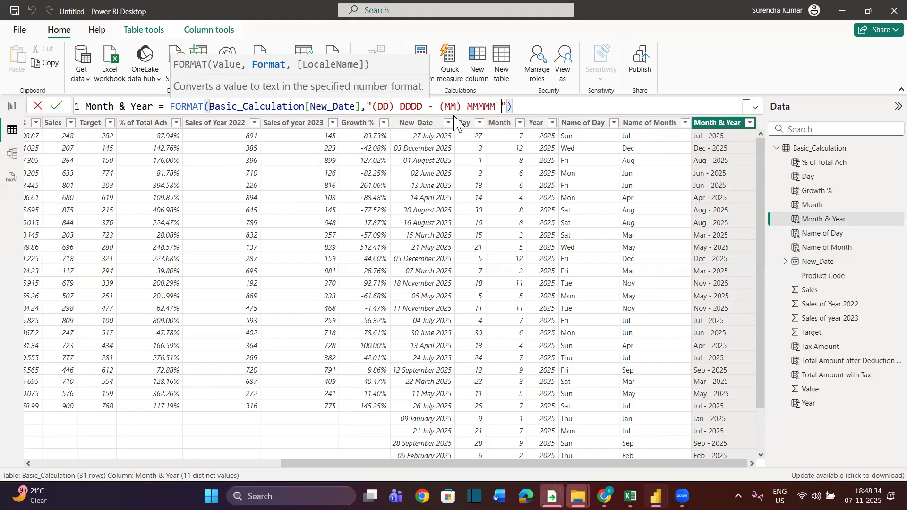
type("YYYY")
left_click_drag(371, 106, 536, 106)
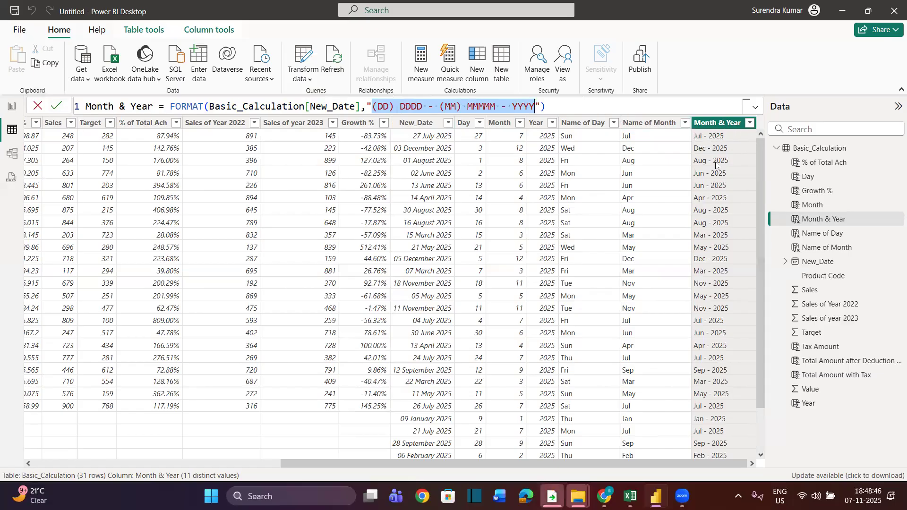
- Rename the Month & Year column to Date_Depthformatting in its formula, apply the formula and review the column's values
left_click_drag(85, 107, 151, 107)
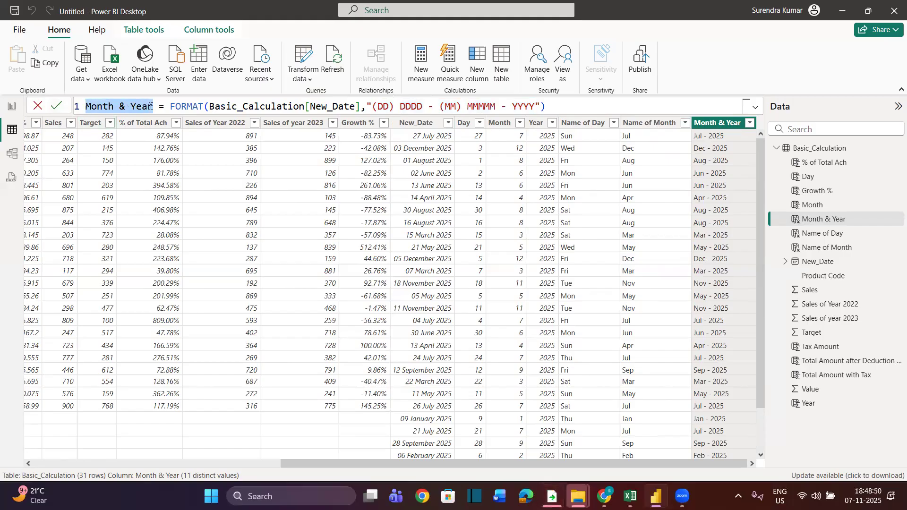
type("Date")
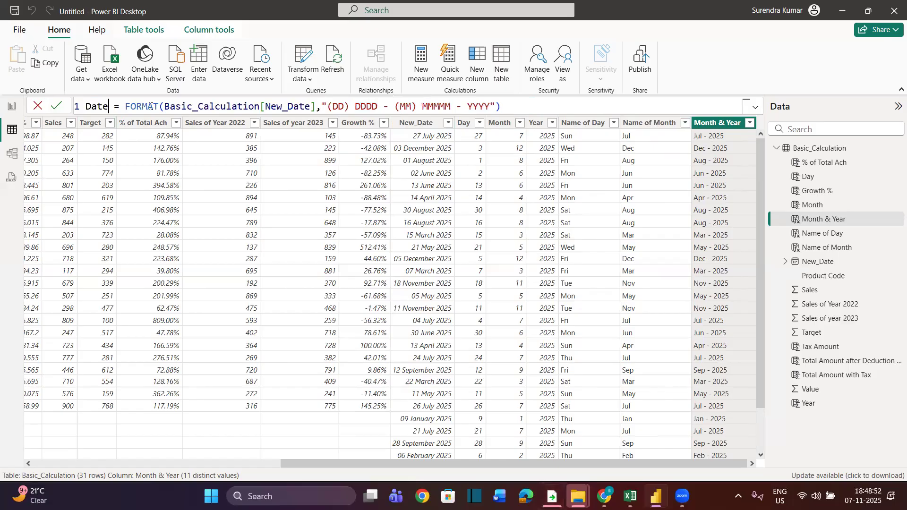
type("_Depthfr")
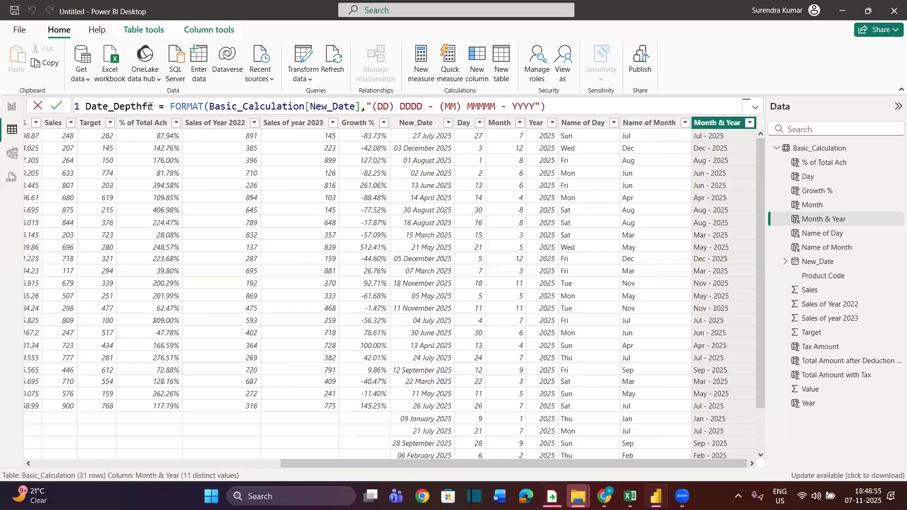
key("Delete")
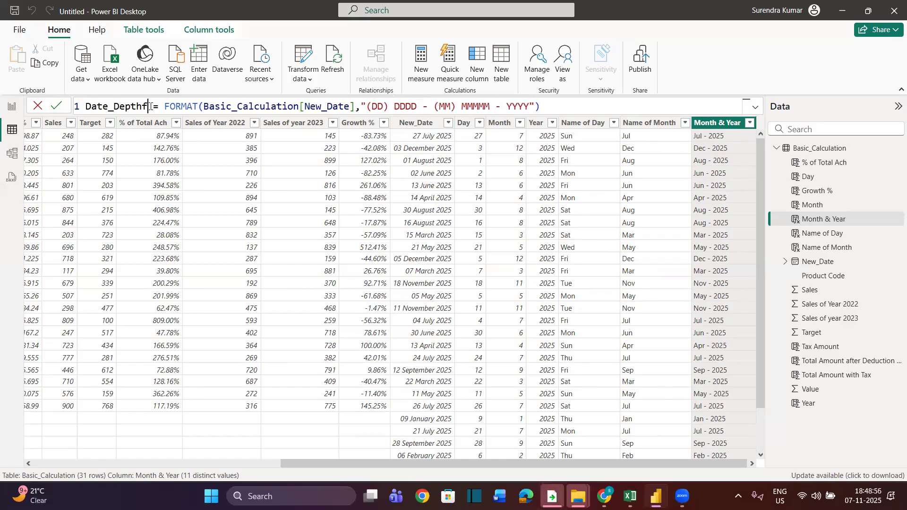
type("ormatting")
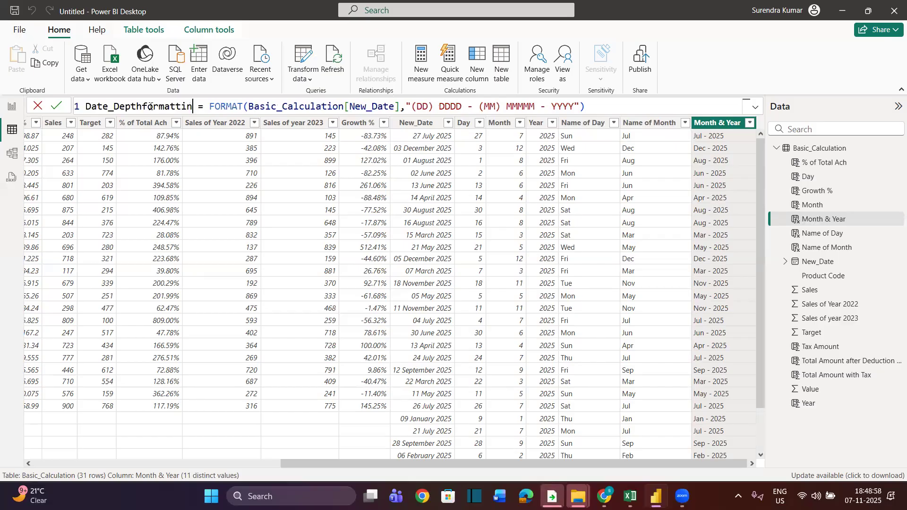
key("Return")
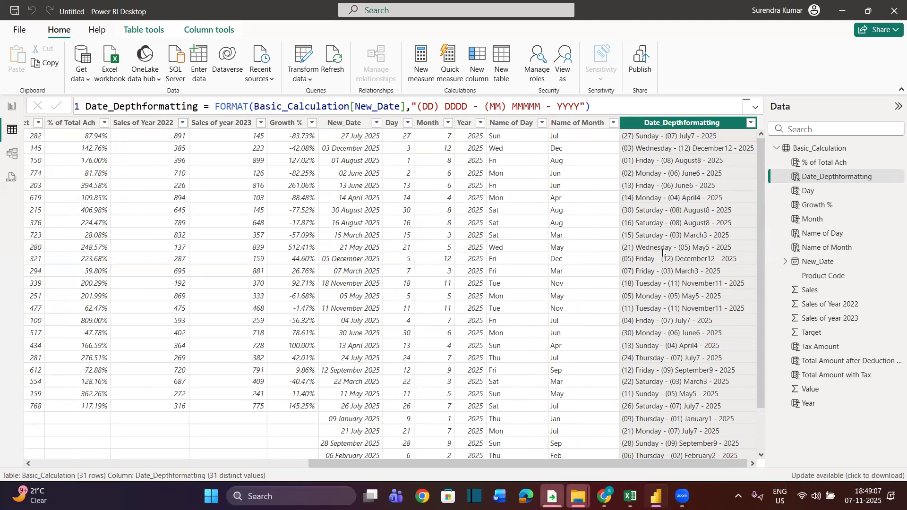
scroll(662, 252, "down", 2)
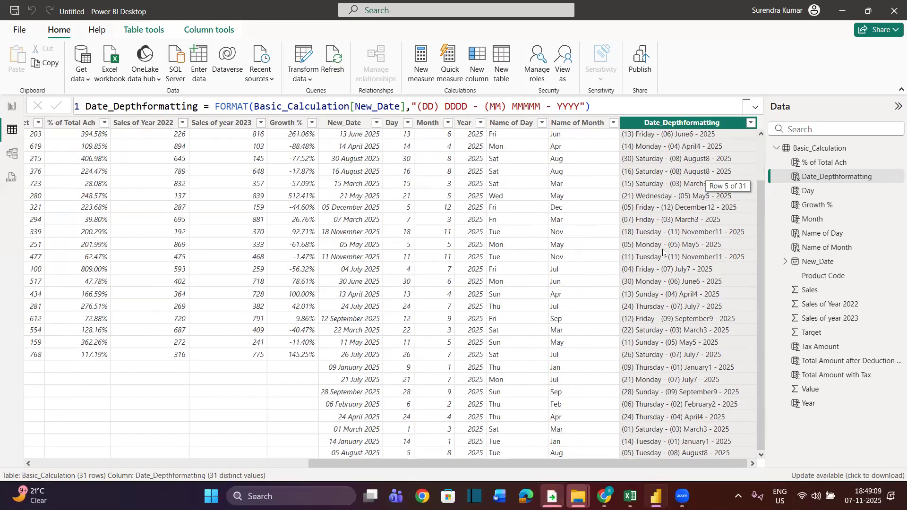
scroll(663, 252, "up", 2)
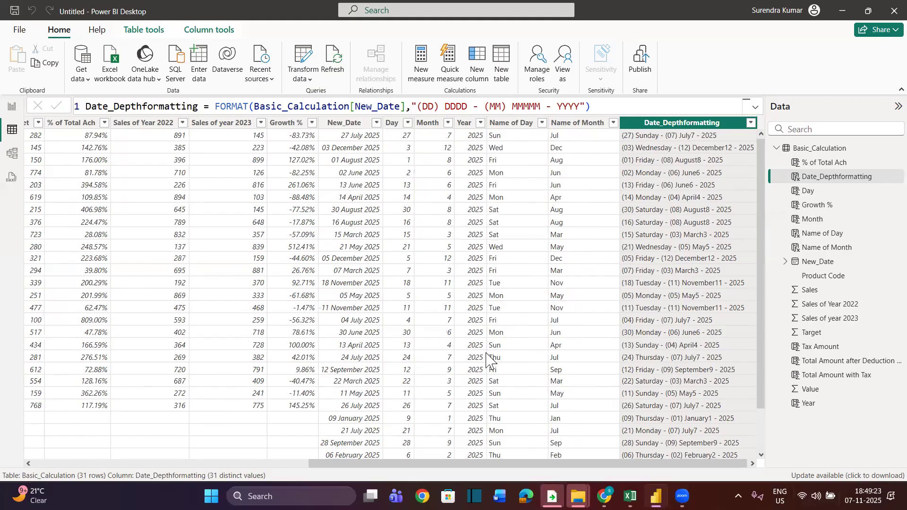
left_click(464, 122)
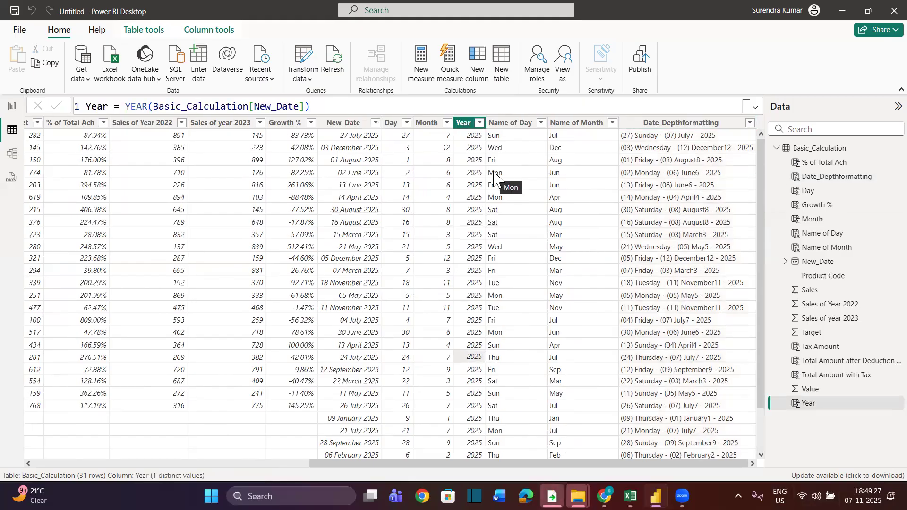
- Switch to the Book1 workbook in Excel and enter the headers Day, Month and Year in Q1:S1
key("alt+Tab")
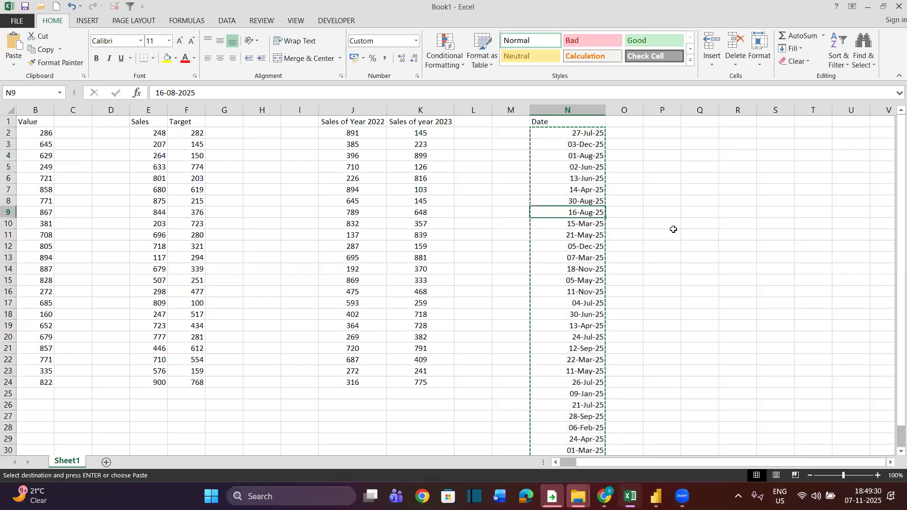
left_click(674, 229)
scroll(673, 229, "right", 5)
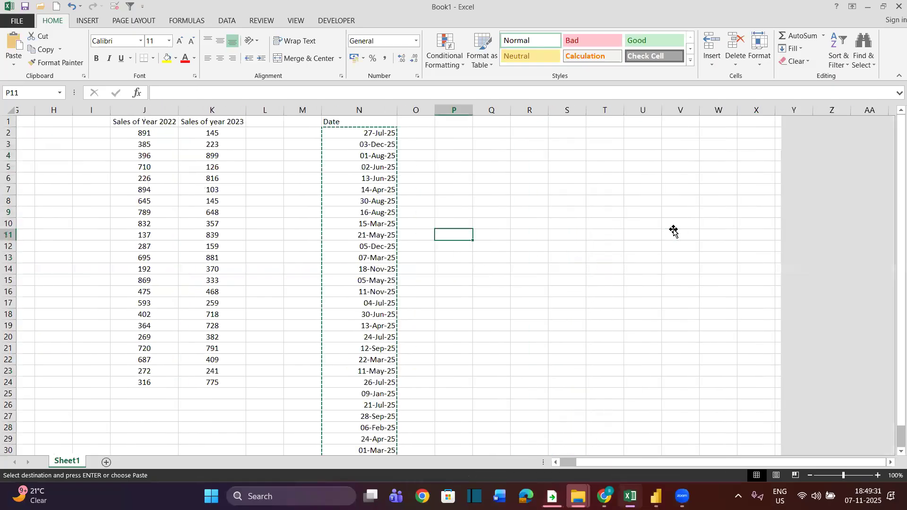
left_click(348, 125)
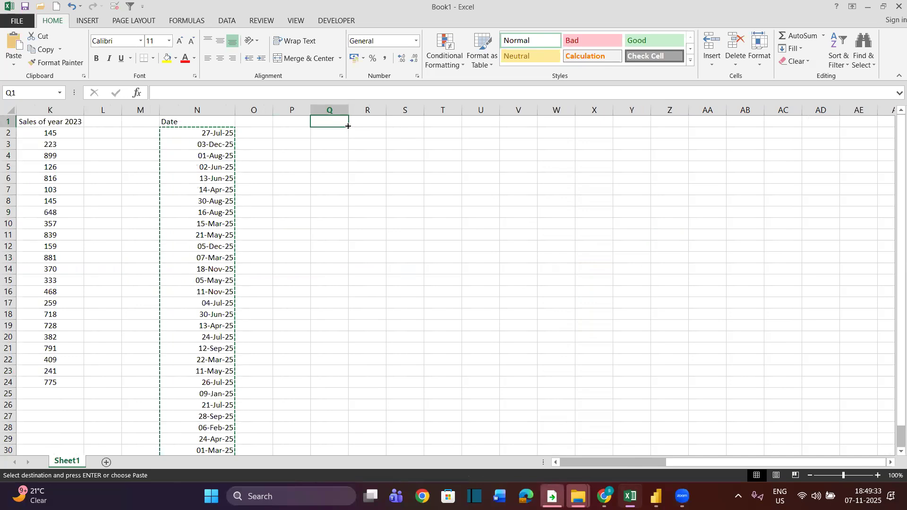
type("Day")
key("Tab")
type("Month")
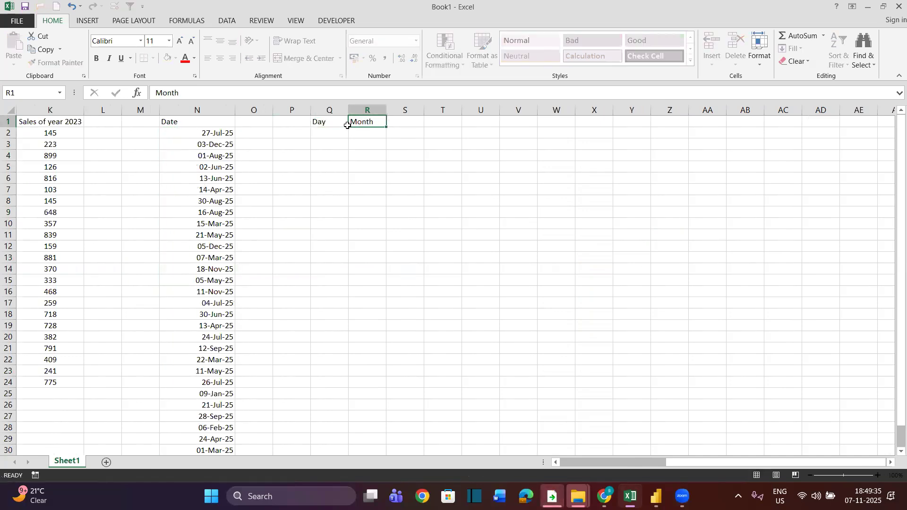
key("Tab")
type("Year")
key("Return")
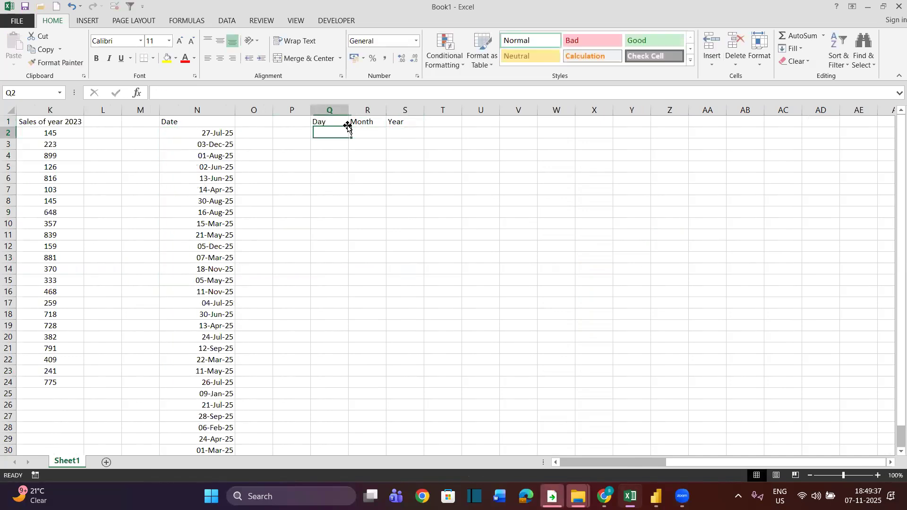
- Enter =RANDBETWEEN(1,30) in Q2 to generate a random day
type("=randb")
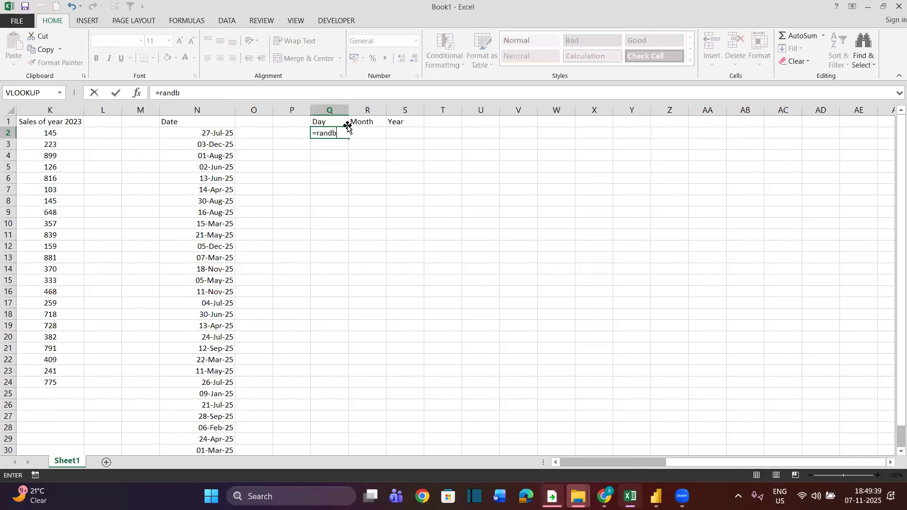
key("Tab")
type("1,30)")
key("Tab")
- Enter =RANDBETWEEN(1,12) in R2 to generate a random month
type("=randb")
key("Tab")
type(",1")
key("BackSpace")
key("BackSpace")
type("1m")
key("BackSpace")
type(",12")
key("Tab")
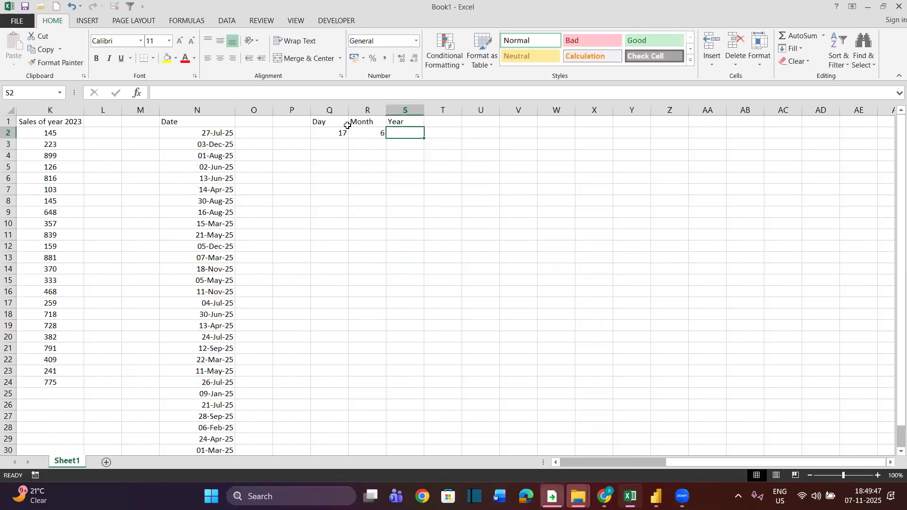
- Enter =RANDBETWEEN(2020,2025) in S2 to generate a random year
type("=randb")
key("Tab")
type("1,")
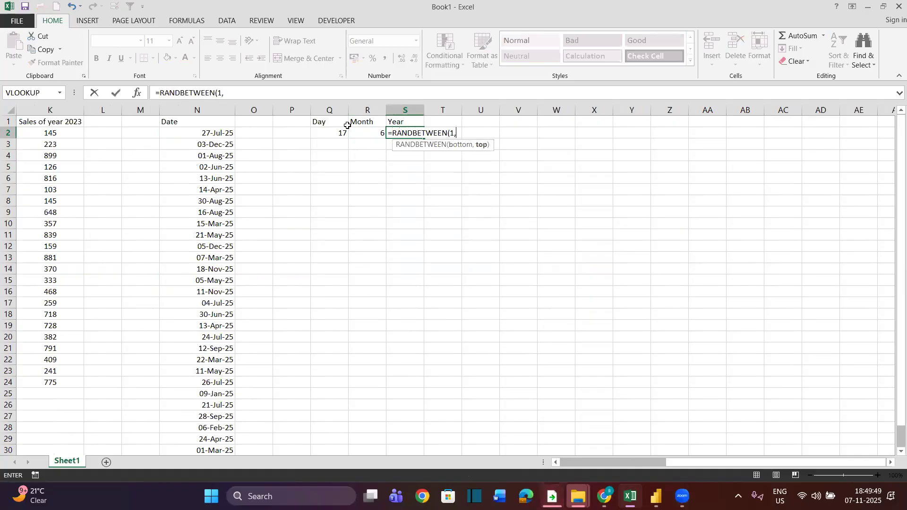
key("BackSpace")
key("BackSpace")
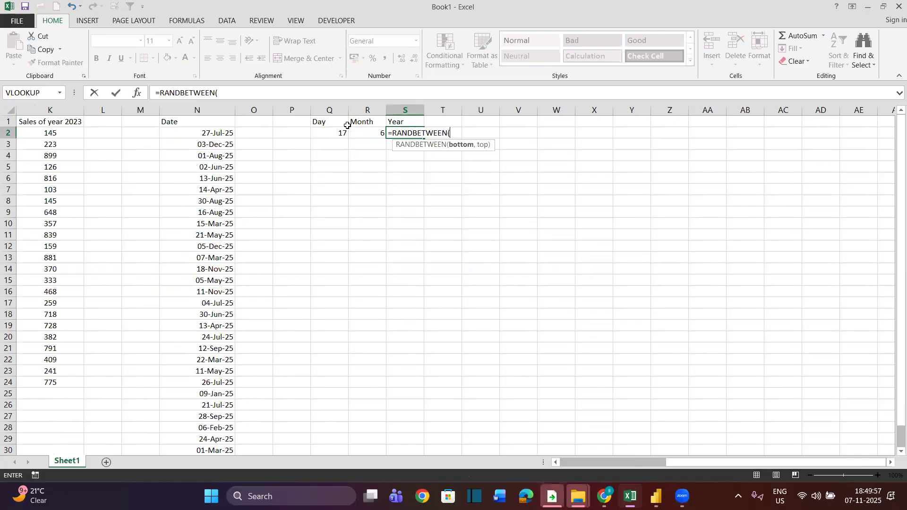
type("2020")
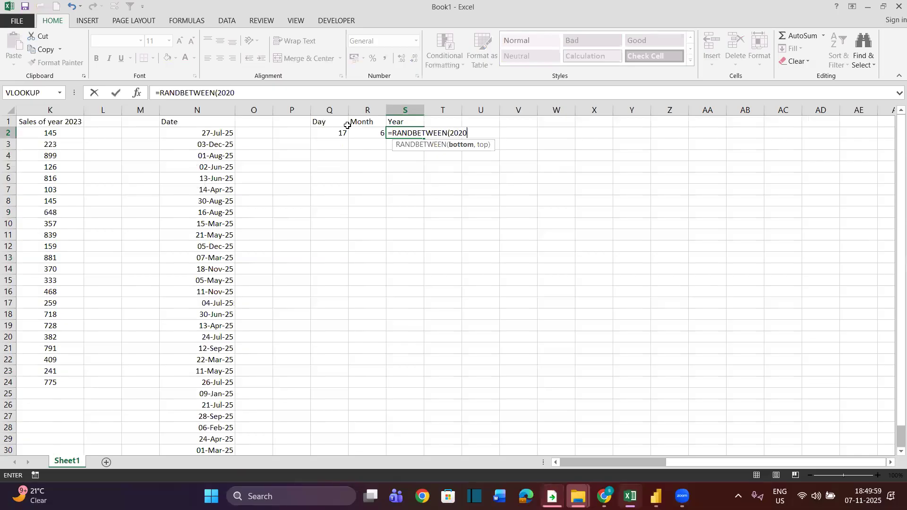
type(",2025")
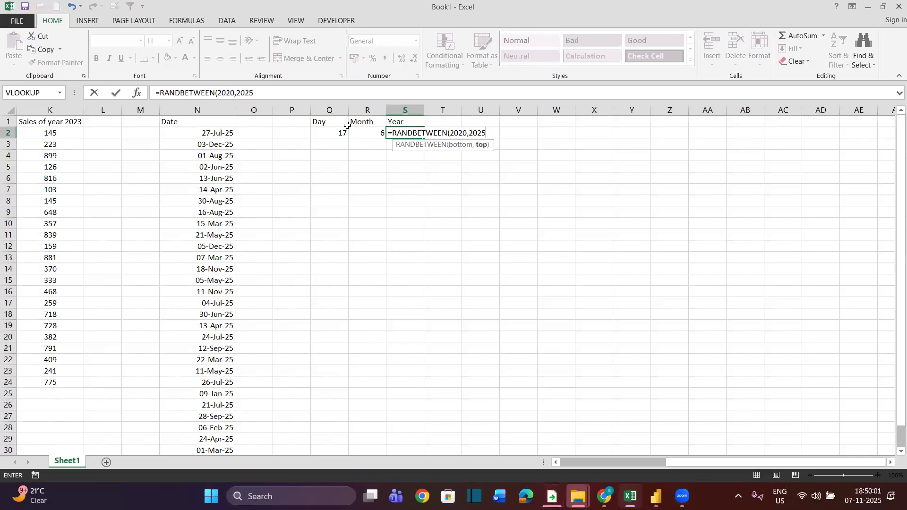
type(")")
key("Return")
- Fill the Day, Month and Year formulas in Q2:S2 down to row 27
key("Up")
key("shift+Right")
key("shift+Right")
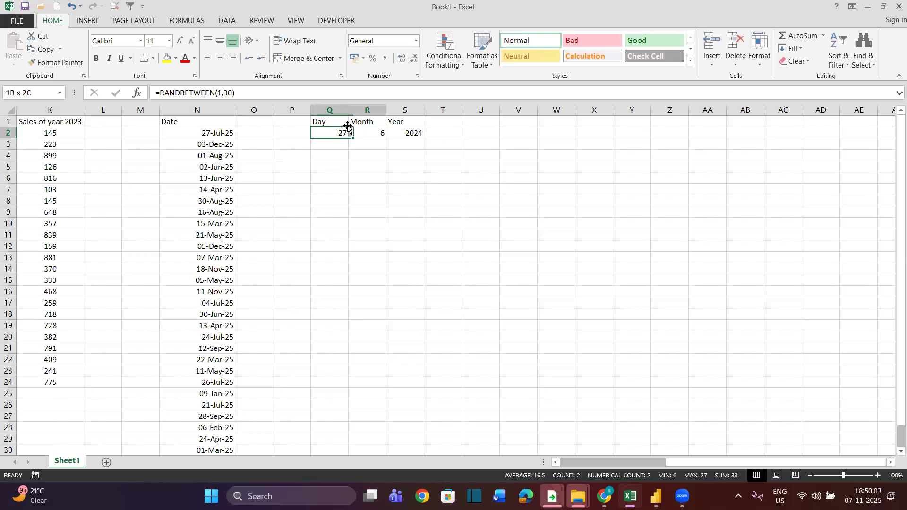
left_click_drag(424, 138, 427, 423)
- Convert the random formulas in Q2:S27 to static numbers by pasting them over themselves as values
key("ctrl+c")
key("ctrl+alt+v")
key("v")
key("Return")
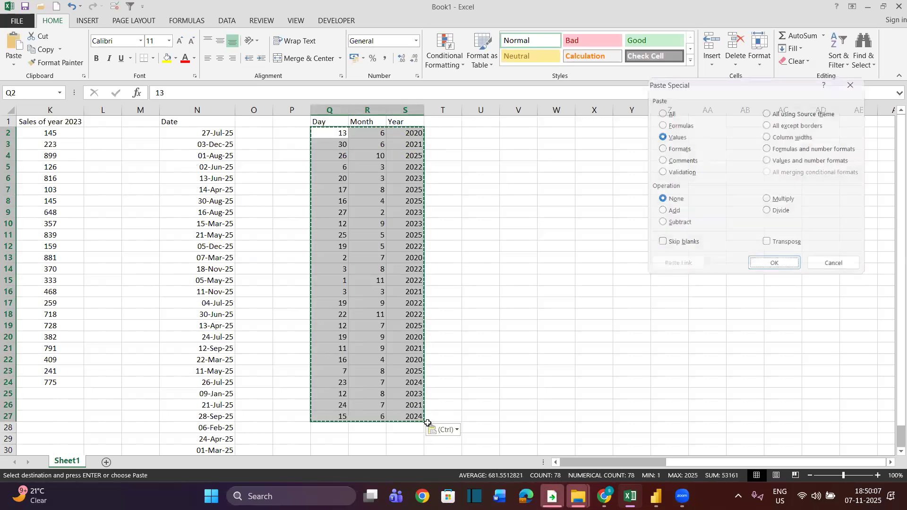
- Copy the Day, Month and Year data with its headers from Q1:S27 and switch to Power BI Desktop
left_click(406, 203)
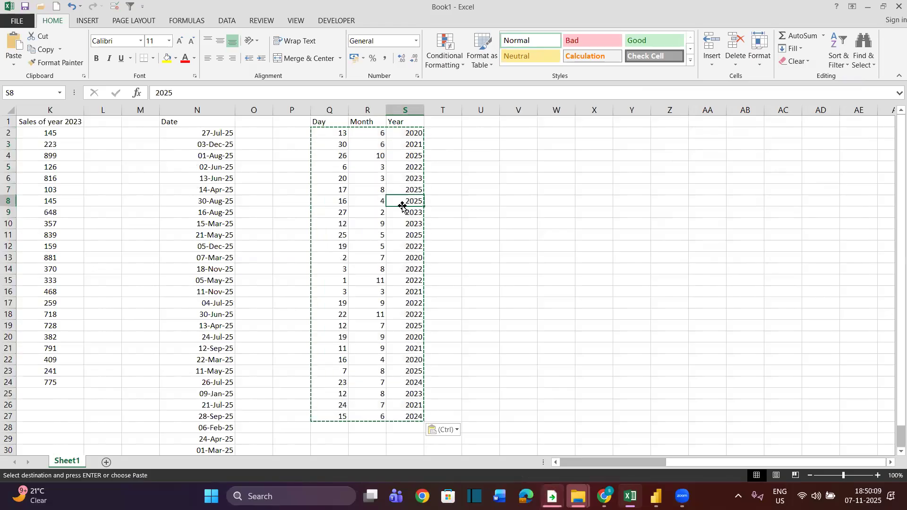
key("ctrl+Up")
key("ctrl+Left")
key("ctrl+a")
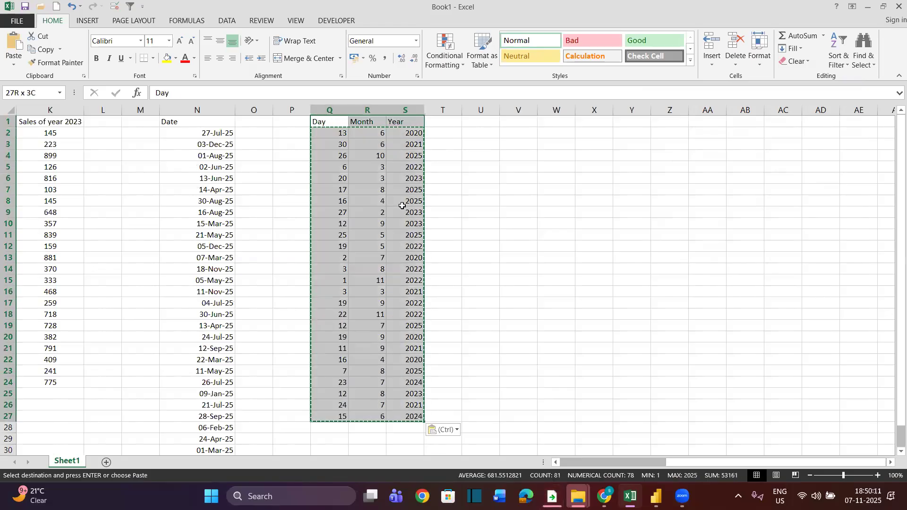
key("alt+Tab")
key("alt+Tab")
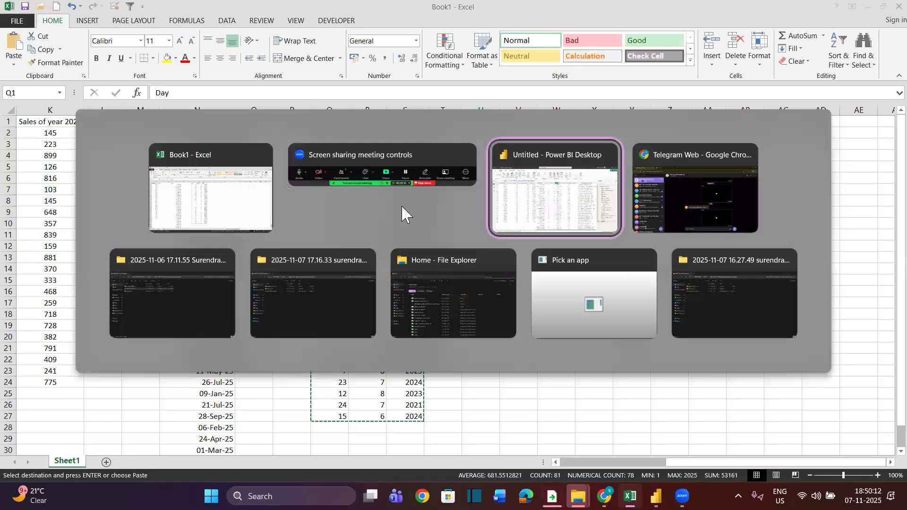
- Open the Basic_Calculation table's query for editing in Power Query Editor
double_click(807, 148)
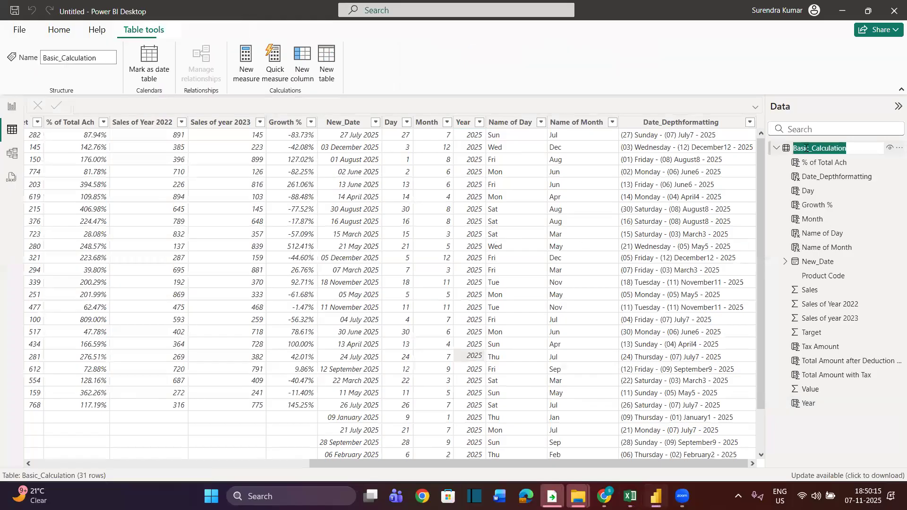
left_click(870, 165)
left_click(870, 169)
right_click(799, 149)
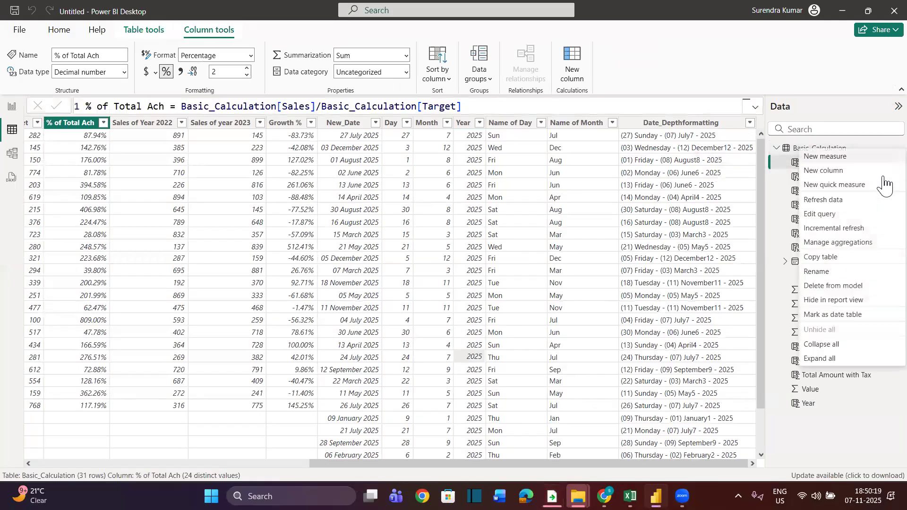
left_click(819, 215)
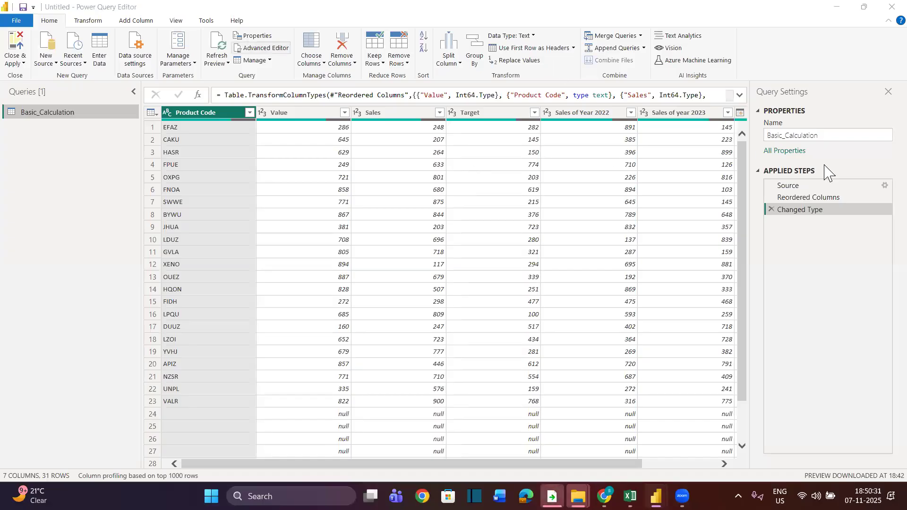
- Edit the query's Source table and paste the copied Day, Month and Year data as new columns after New_Date
left_click(802, 185)
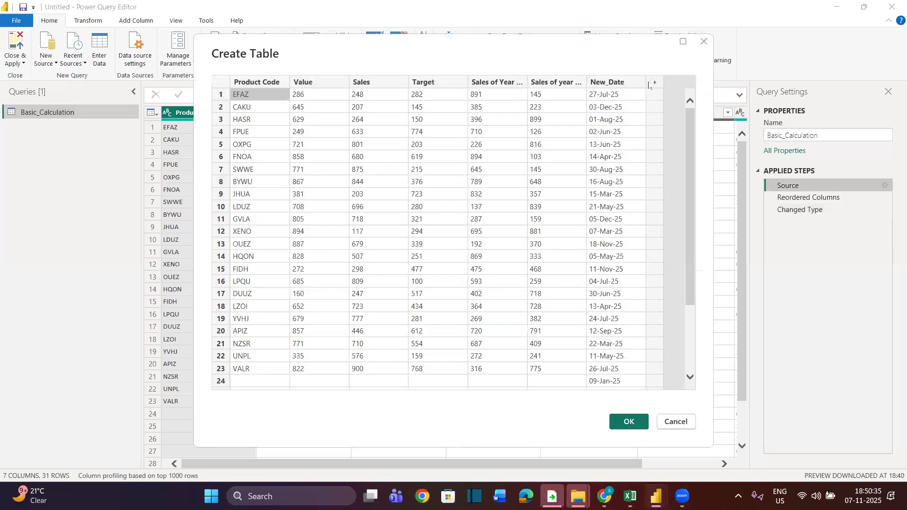
left_click(654, 83)
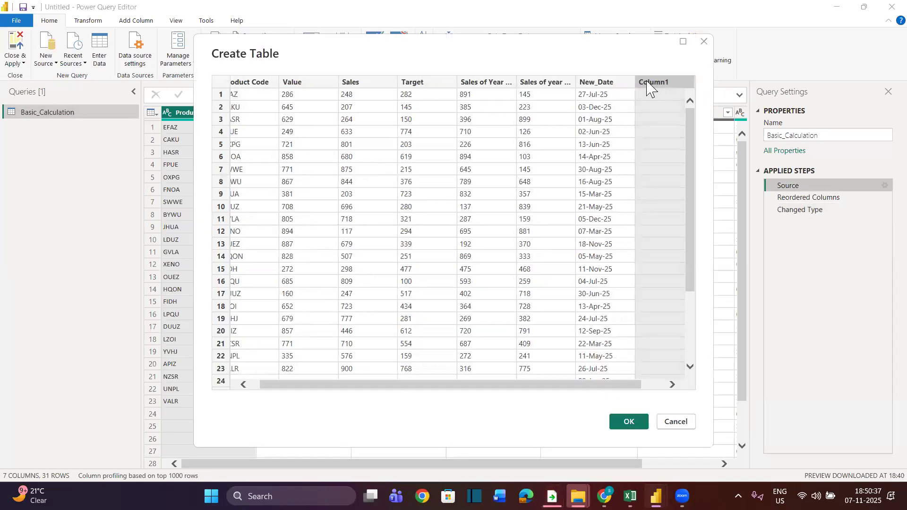
key("ctrl+v")
scroll(664, 199, "right", 3)
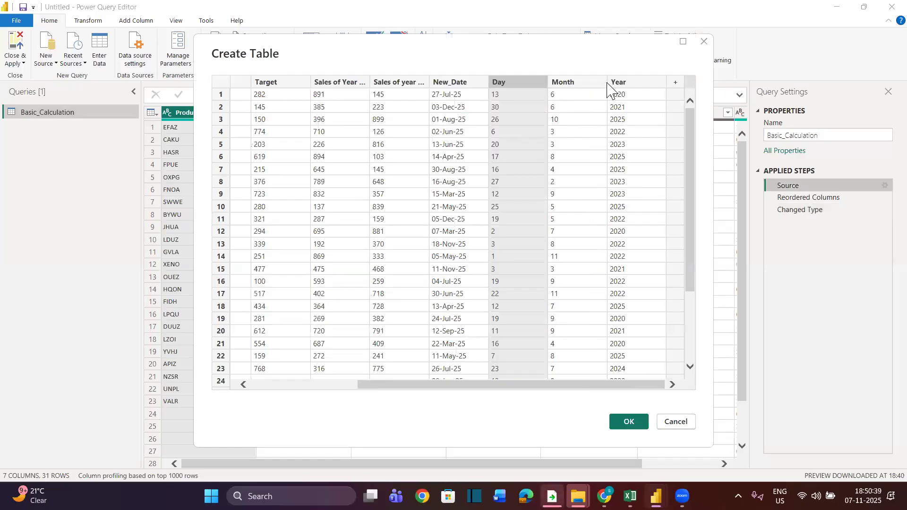
left_click(638, 425)
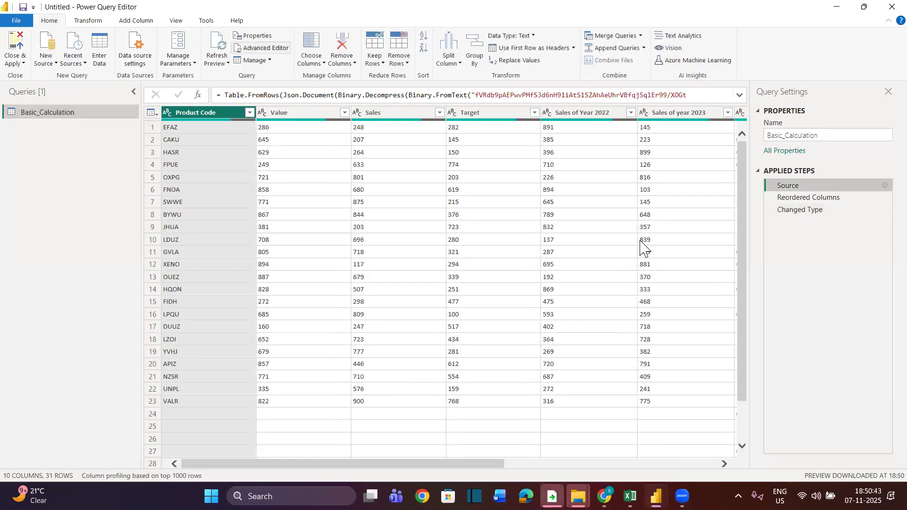
- Try to apply the query changes with the added Day, Month and Year columns and close the query editor
scroll(645, 246, "right", 4)
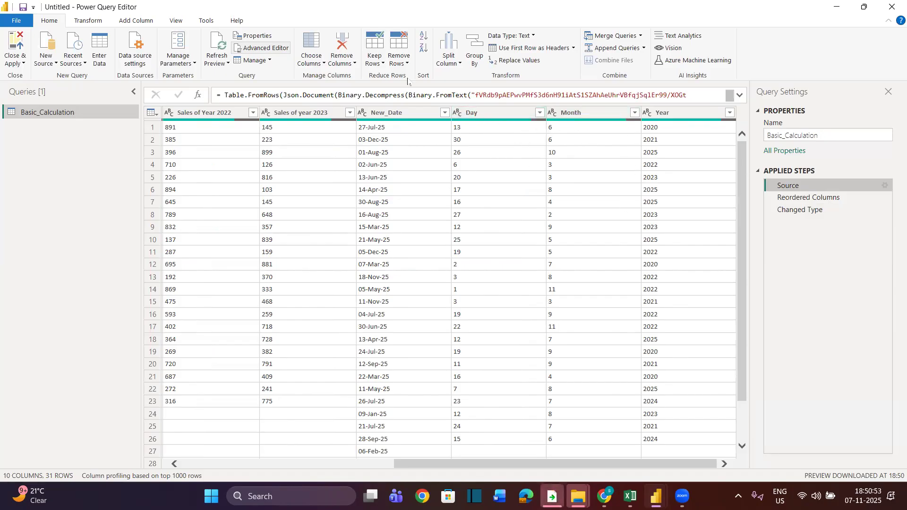
left_click(25, 63)
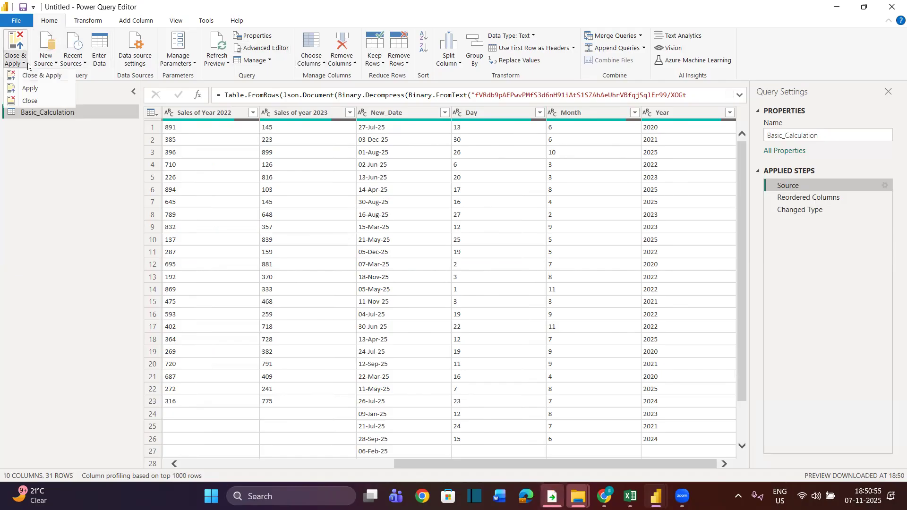
left_click(38, 76)
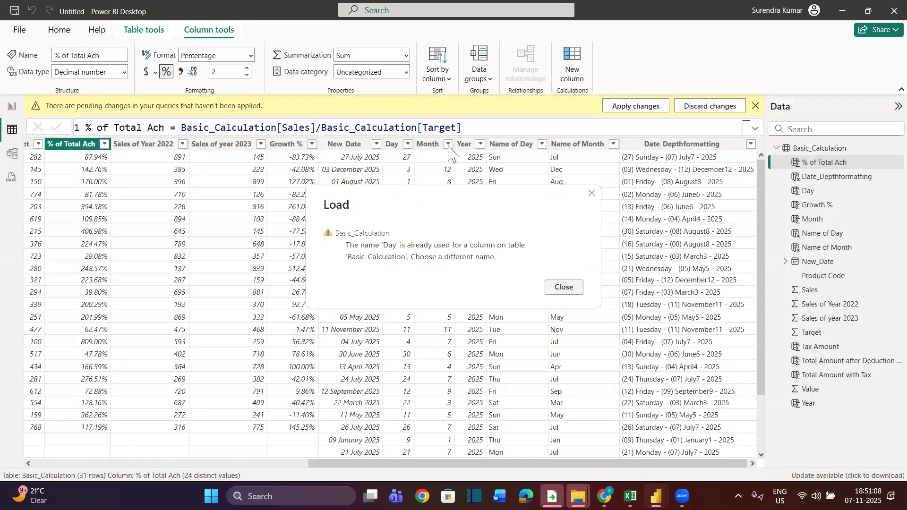
left_click(566, 287)
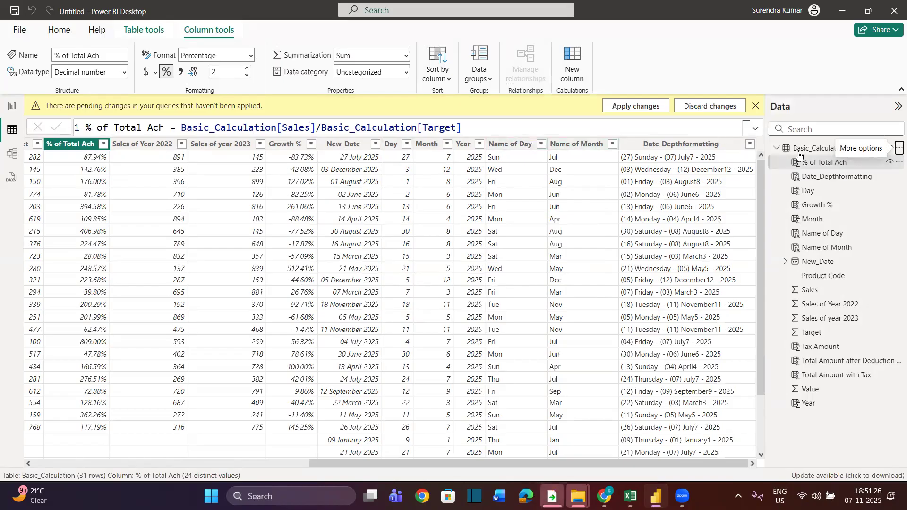
- Reopen the Basic_Calculation query and rename the added Day column to New_Day
left_click(883, 150)
left_click(827, 215)
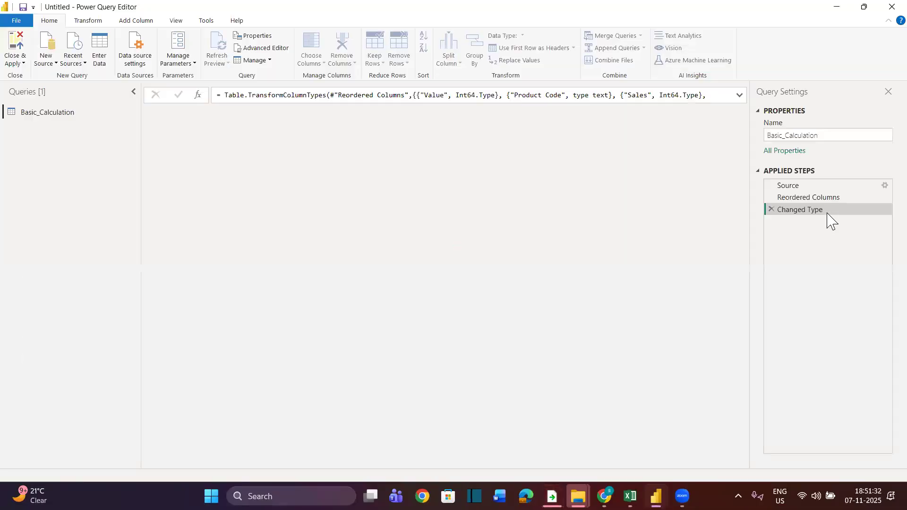
scroll(662, 210, "right", 5)
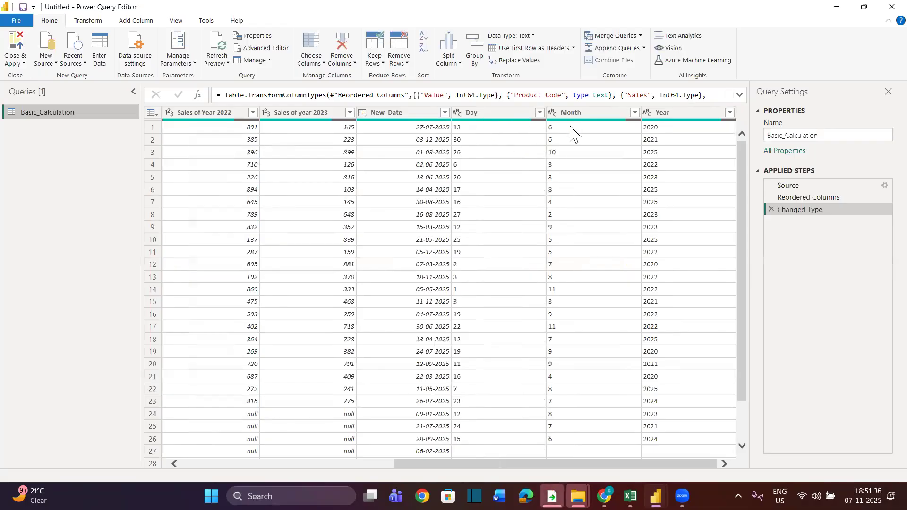
double_click(490, 114)
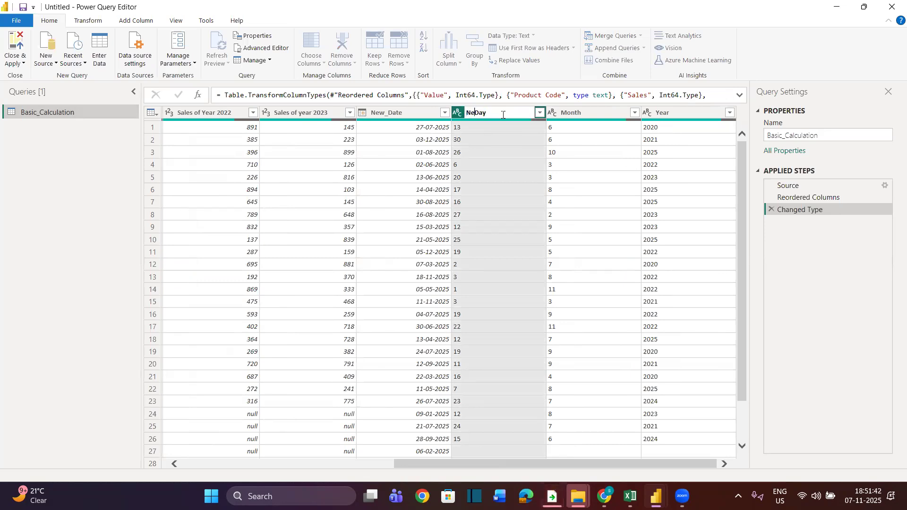
- Rename the added Month column to New_Month and the added Year column to New_Year
double_click(562, 115)
double_click(574, 113)
left_click(572, 113)
type("New")
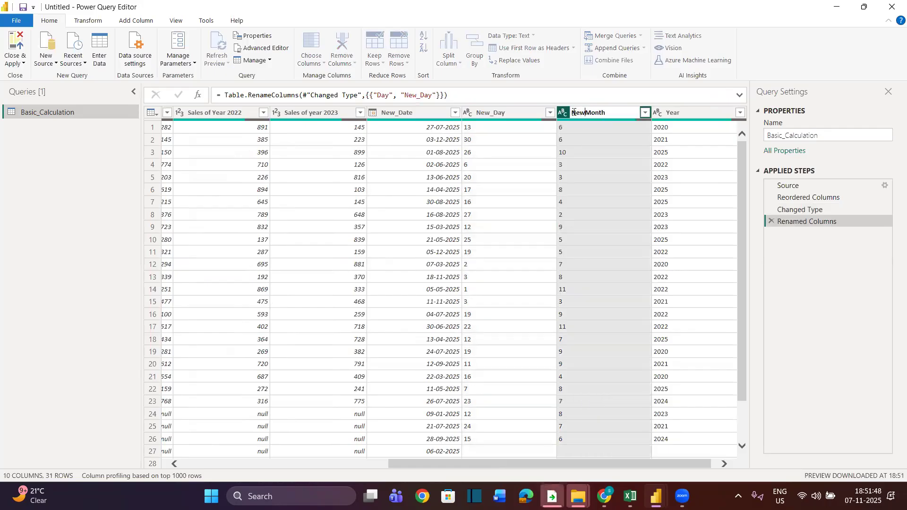
type("_")
left_click(679, 112)
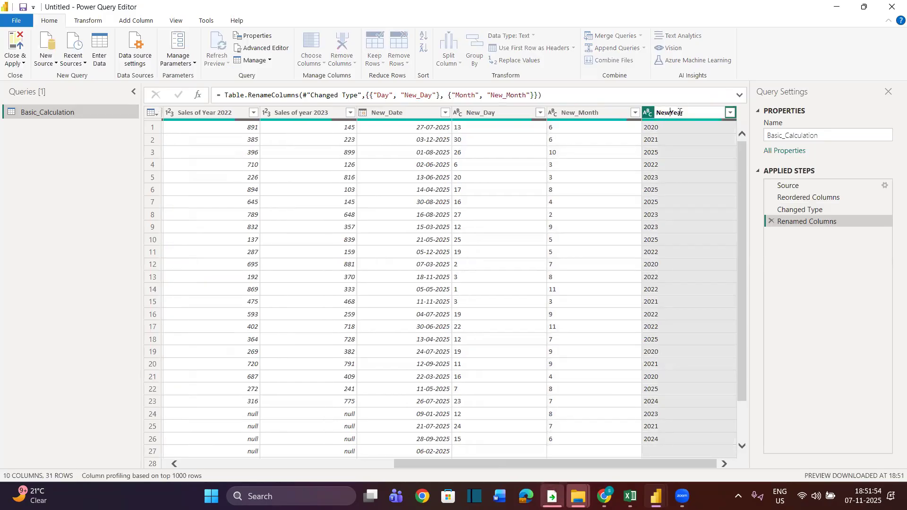
type("New_")
key("Return")
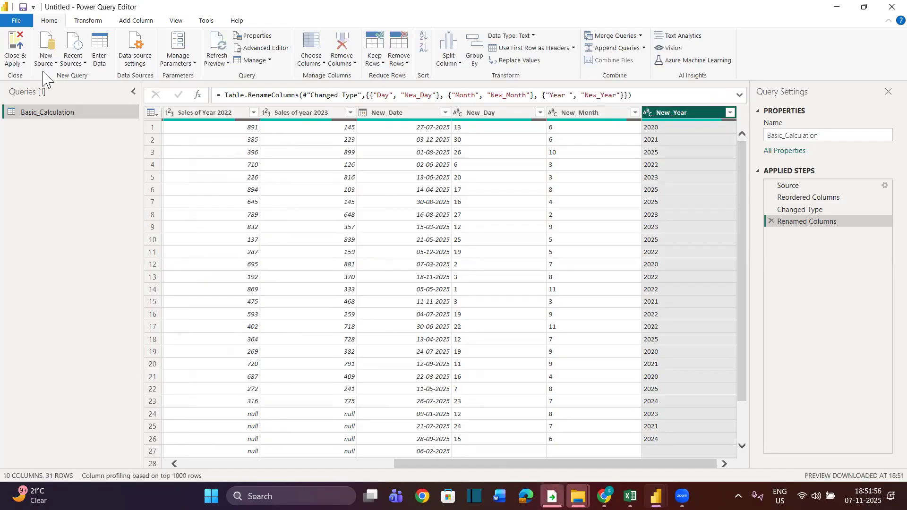
- Apply the query changes, close the query editor, and check the added columns in the Basic_Calculation table
left_click(23, 63)
left_click(35, 77)
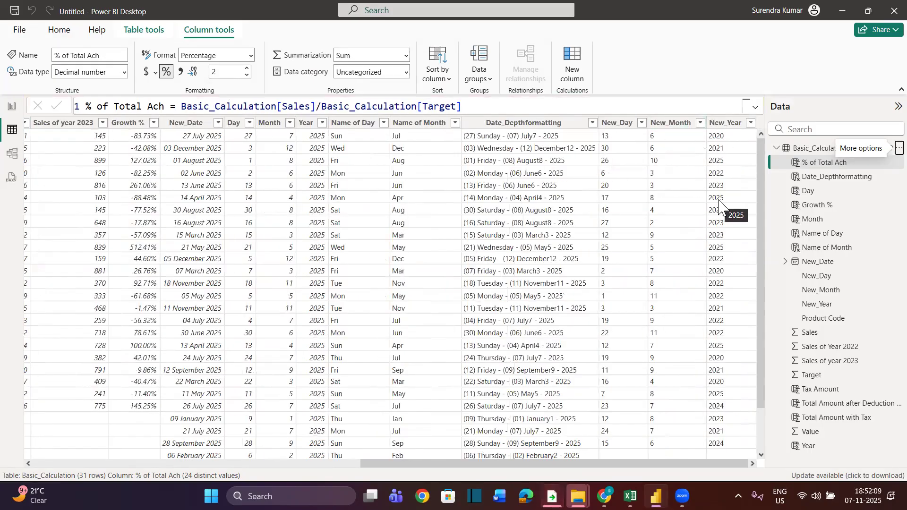
scroll(726, 313, "down", 2)
scroll(726, 314, "up", 2)
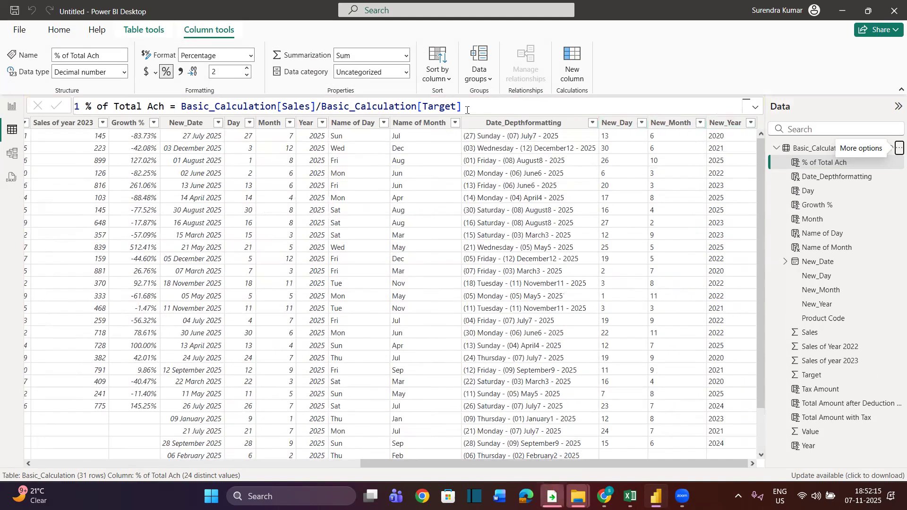
- Add a calculated column named Old Date and start a DATE formula with Basic_Calculation[New_Year] as the year
left_click(568, 62)
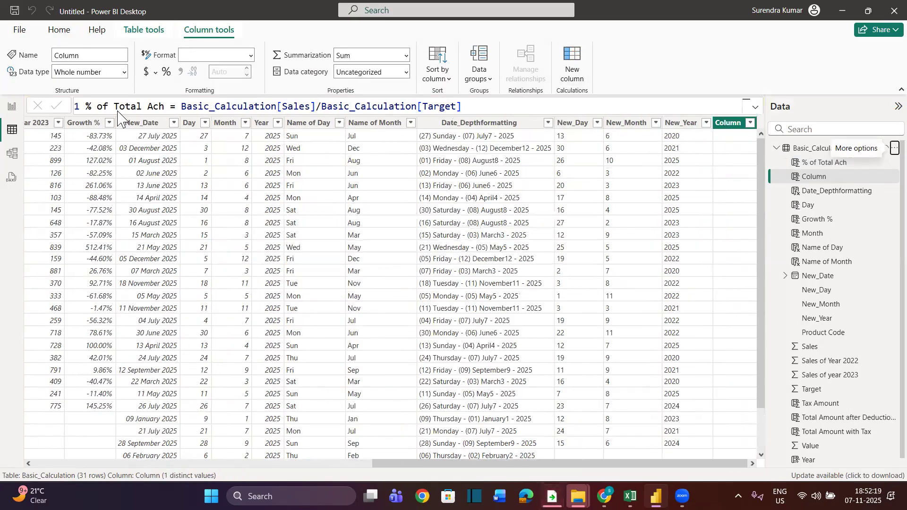
type("Date")
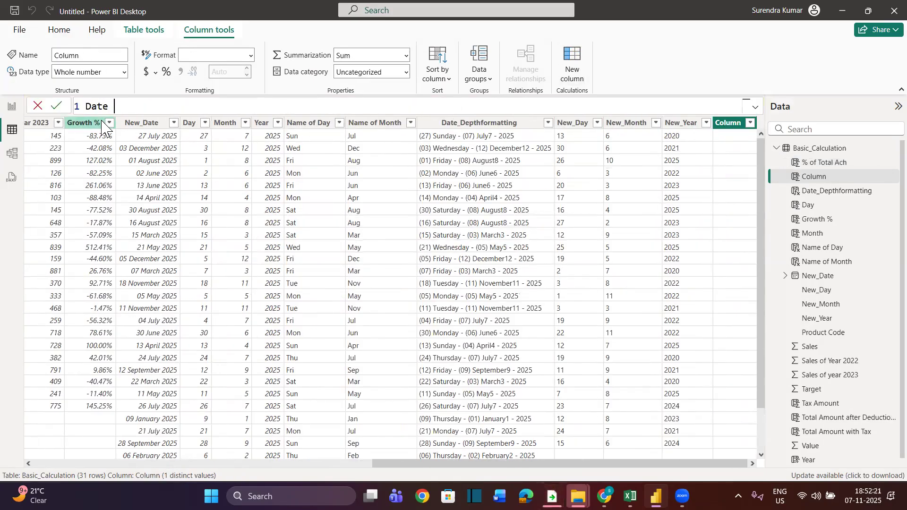
type(" = ")
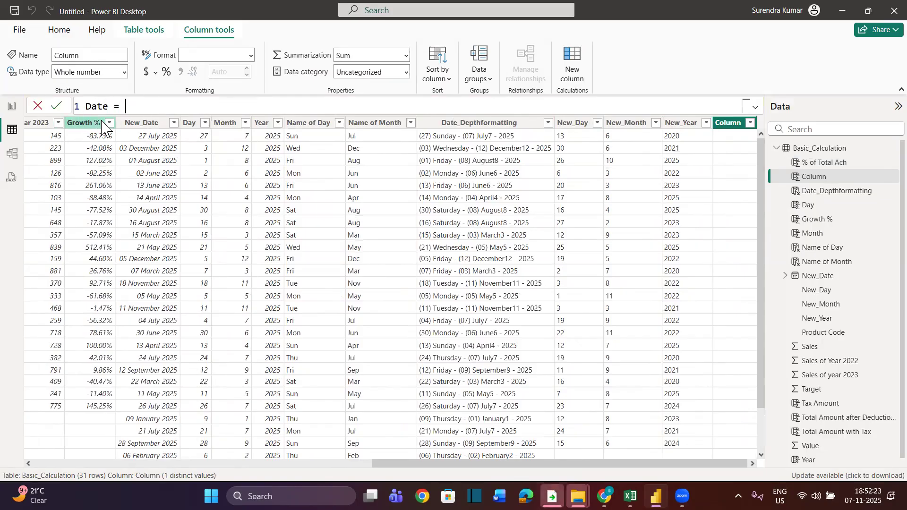
type("Old ")
type("DATE(")
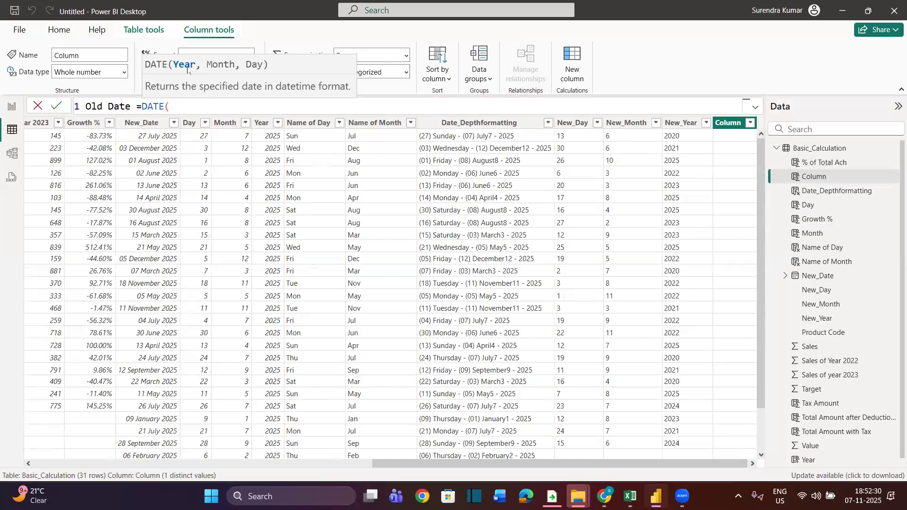
type("New")
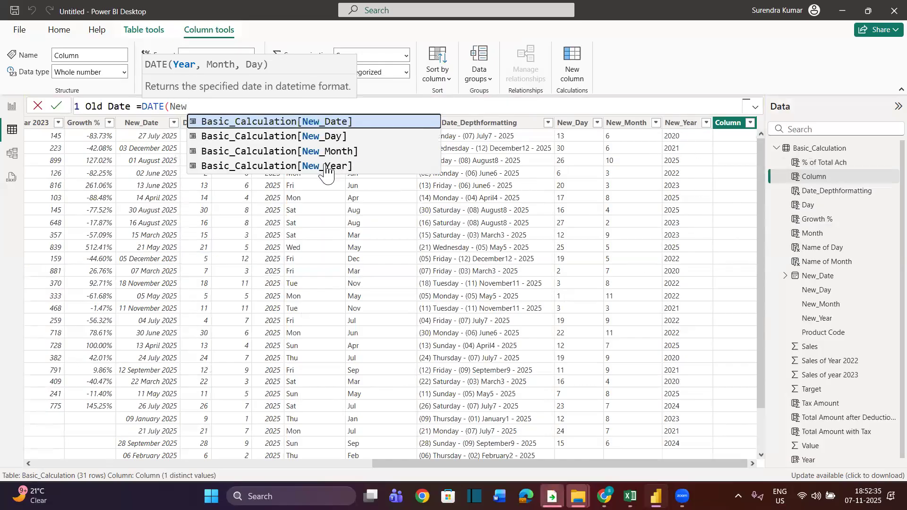
left_click(325, 166)
type(",")
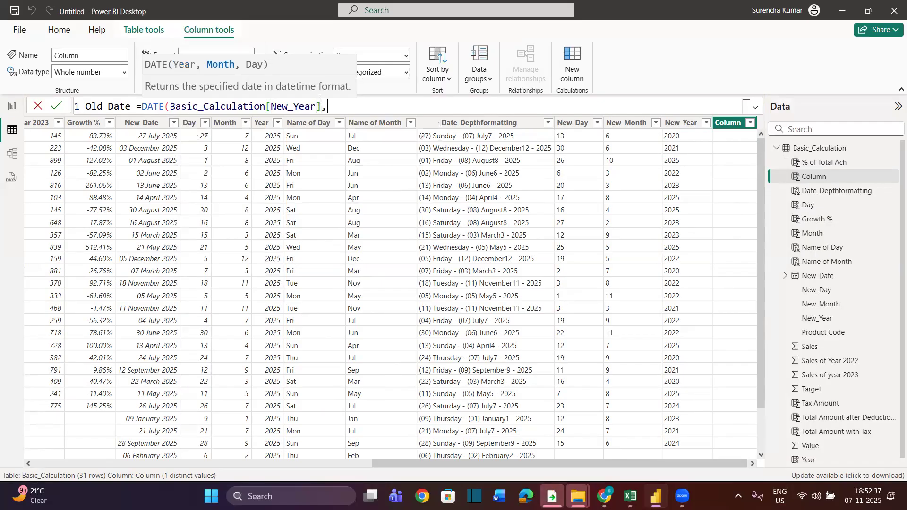
- Complete the Old Date formula with Basic_Calculation[New_Month] as the month and Basic_Calculation[New_Day] as the day, and commit it
type("Mon")
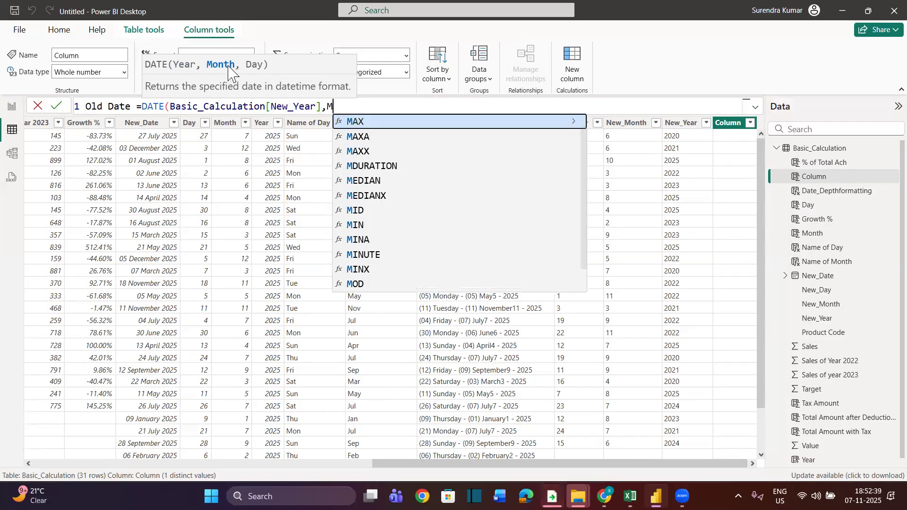
key("Up")
key("Up")
key("Up")
key("Up")
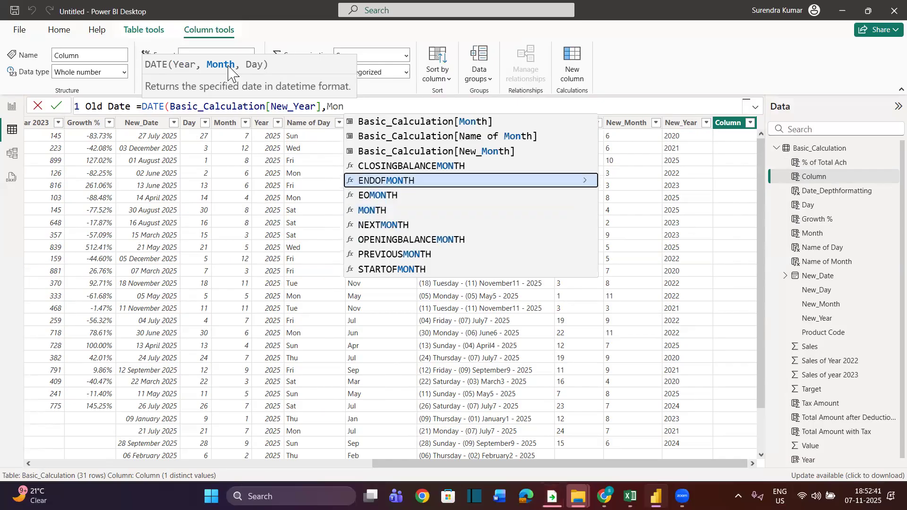
key("Tab")
type(",")
type("New_")
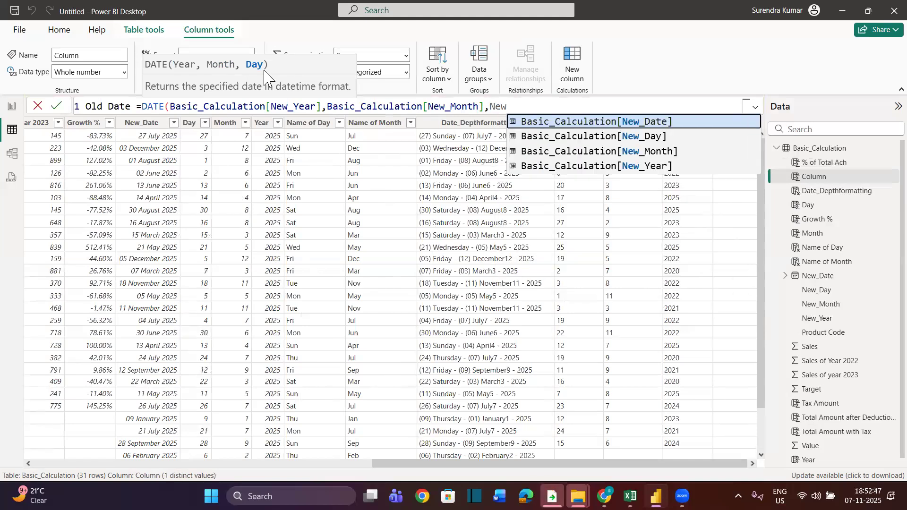
key("Down")
key("Tab")
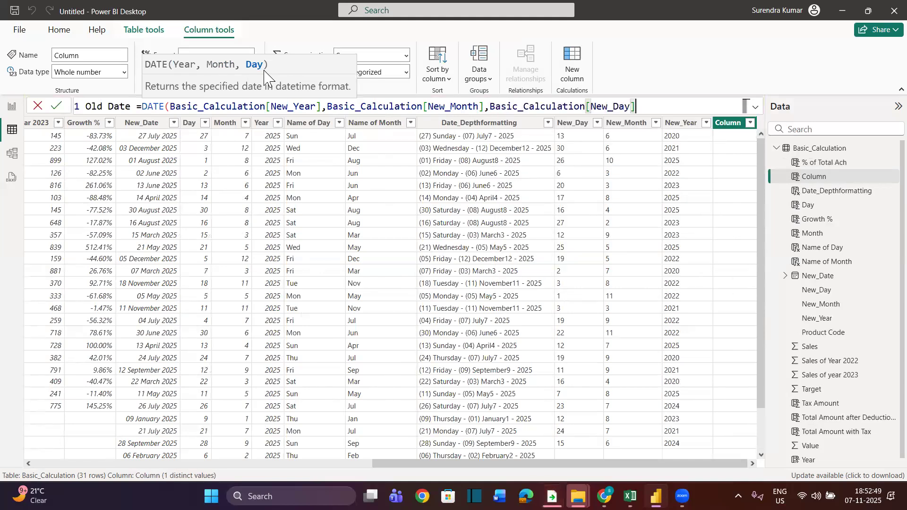
type(")")
key("Return")
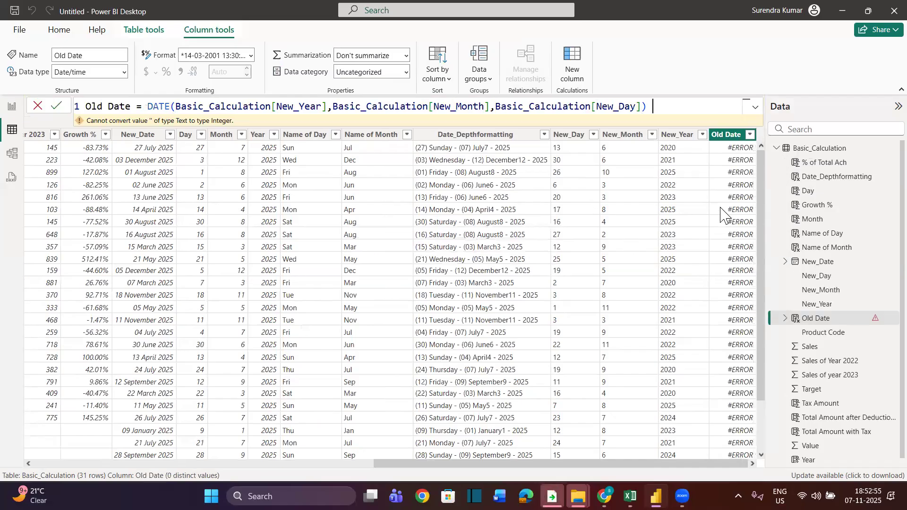
left_click(720, 96)
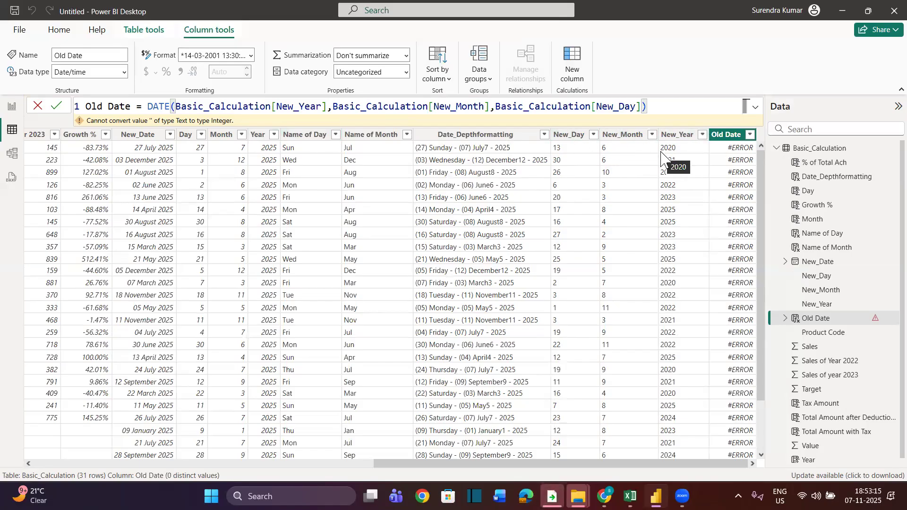
left_click(570, 136)
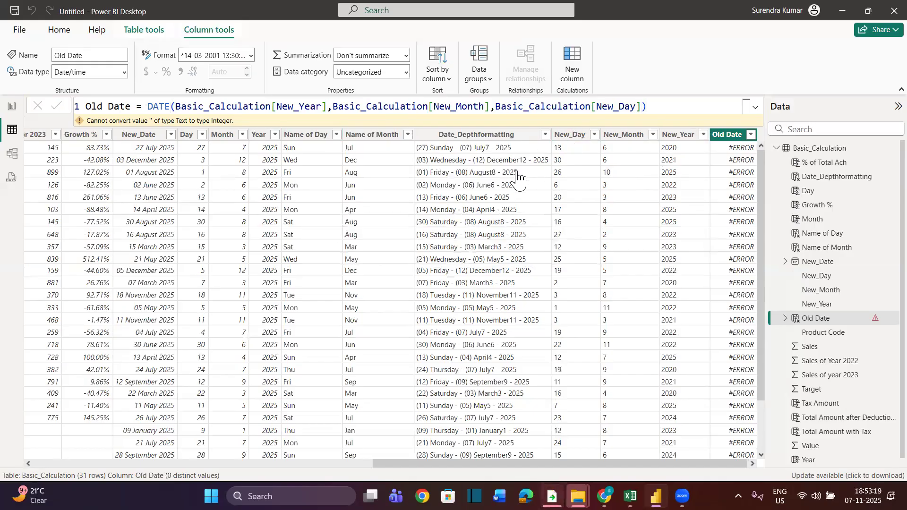
- Change the Old Date column's data type to Whole number and accept the conversion
left_click(125, 73)
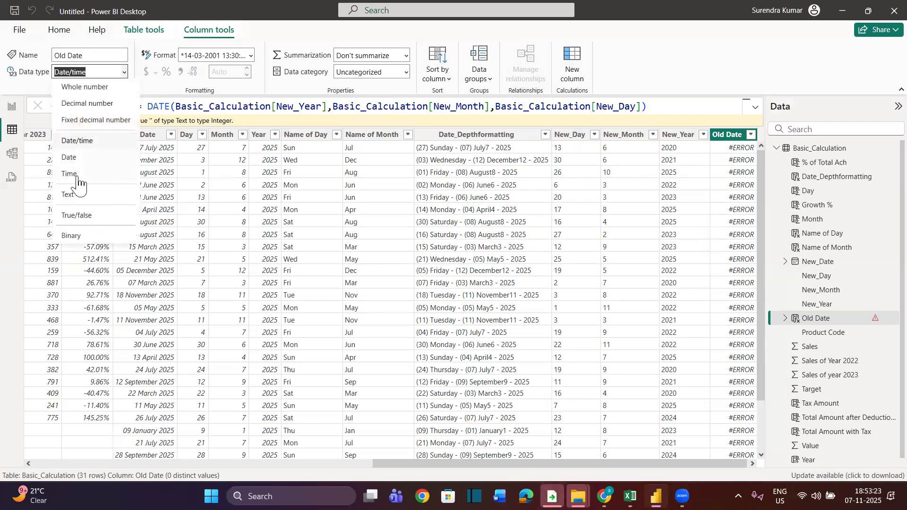
left_click(84, 87)
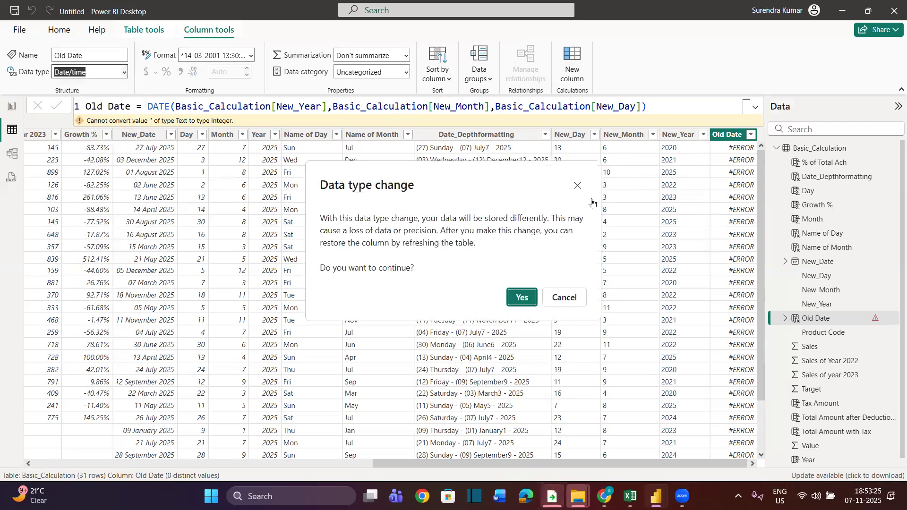
left_click(522, 297)
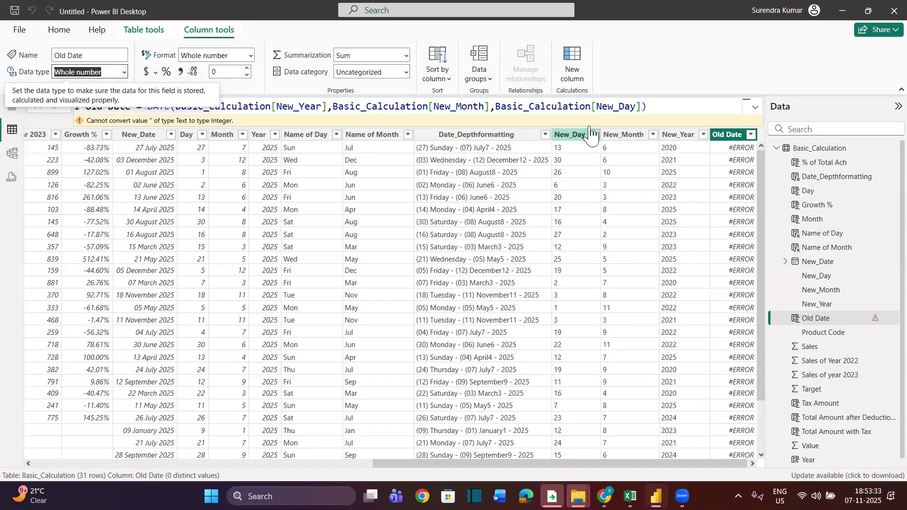
- Try to change the New_Month column's data type to Whole number directly in the table view
left_click(630, 136)
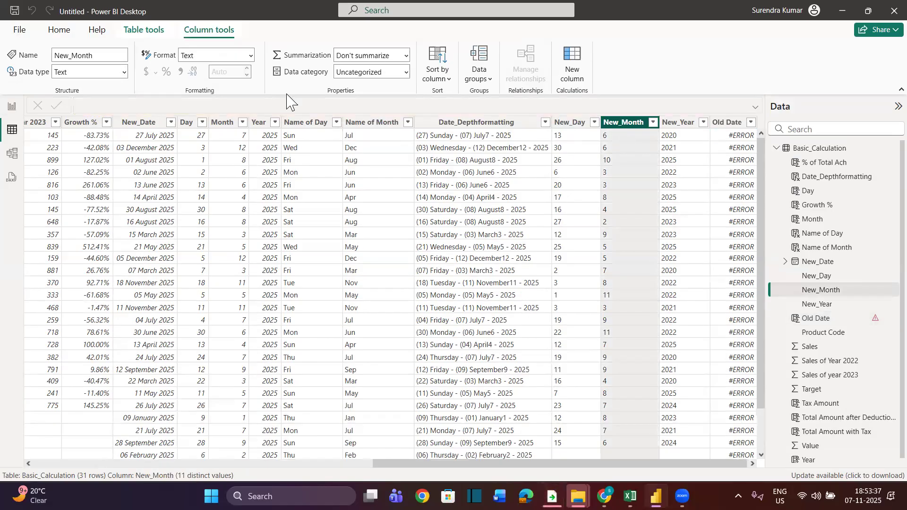
left_click(120, 72)
left_click(119, 72)
left_click(119, 72)
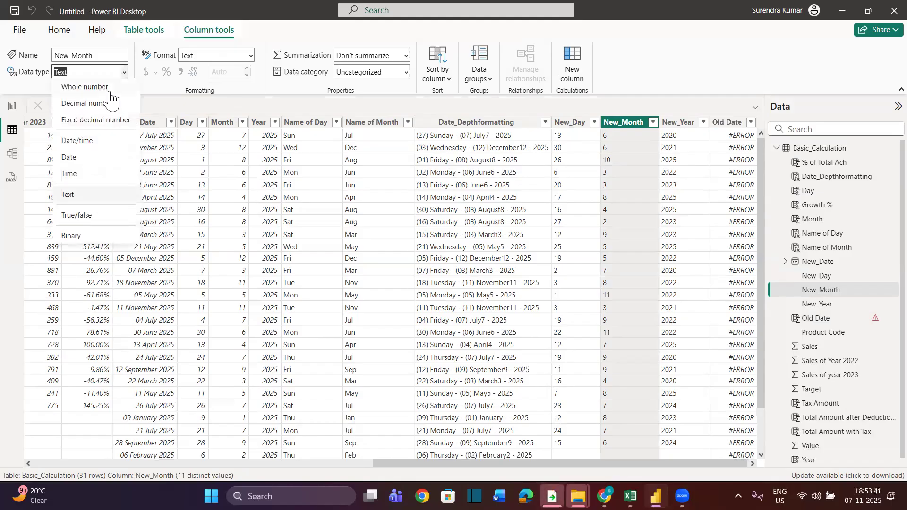
left_click(111, 90)
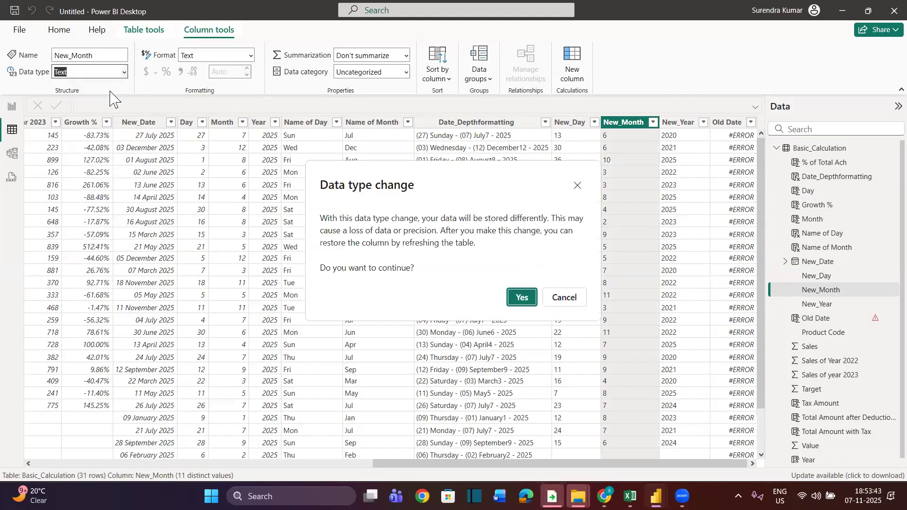
left_click(522, 297)
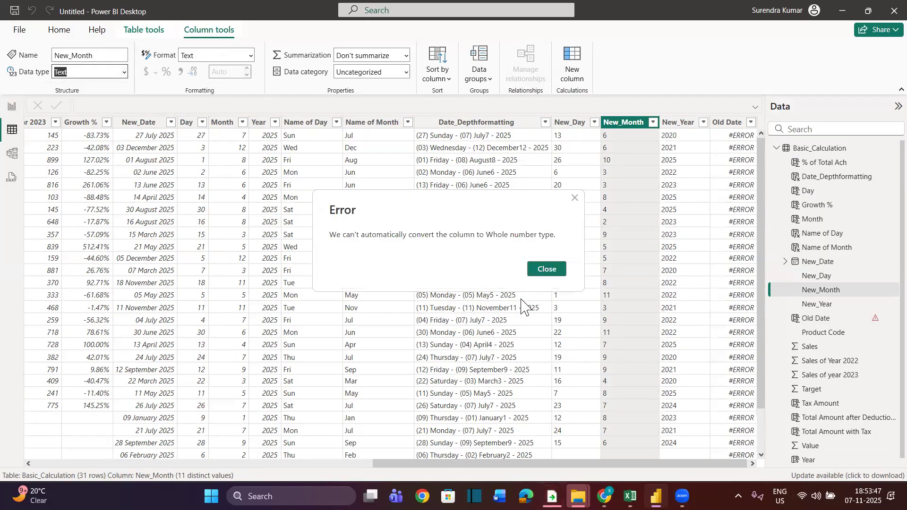
left_click(543, 269)
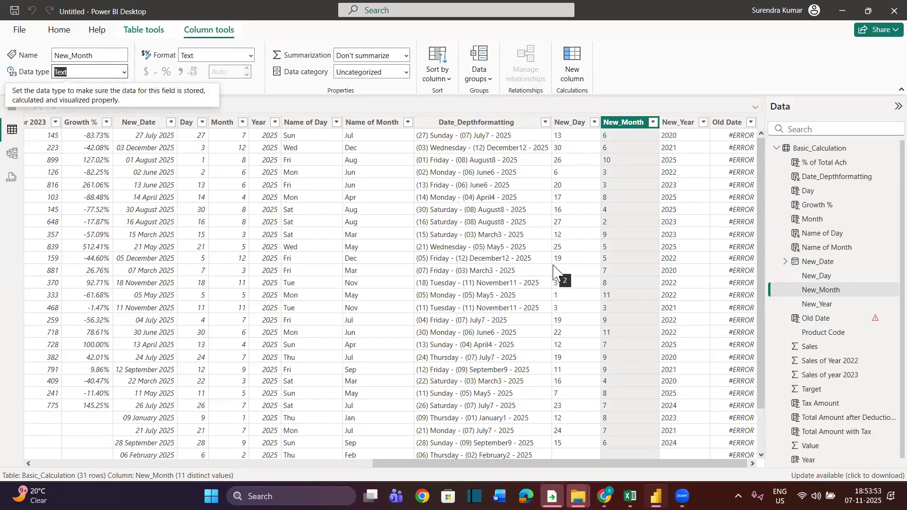
left_click(640, 251)
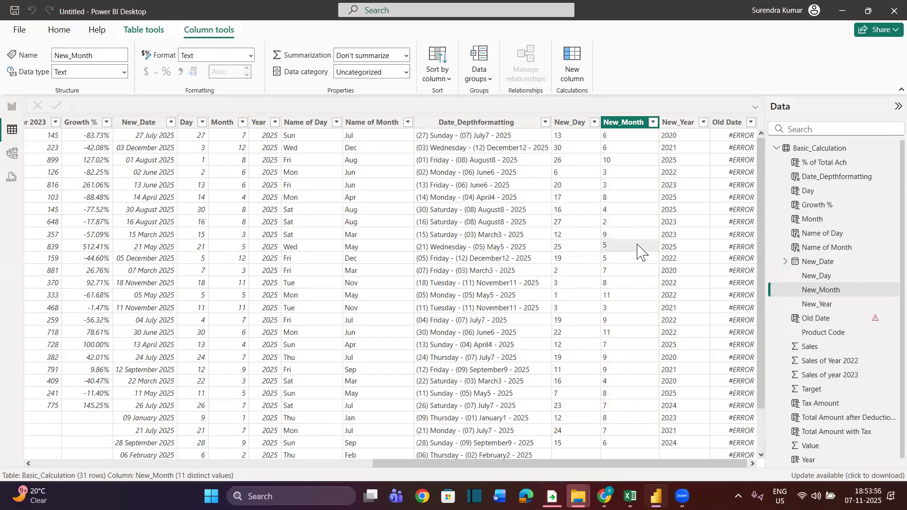
- Open the query editor and detect the data types of the New_Day, New_Month and New_Year columns together
left_click(59, 29)
left_click(298, 57)
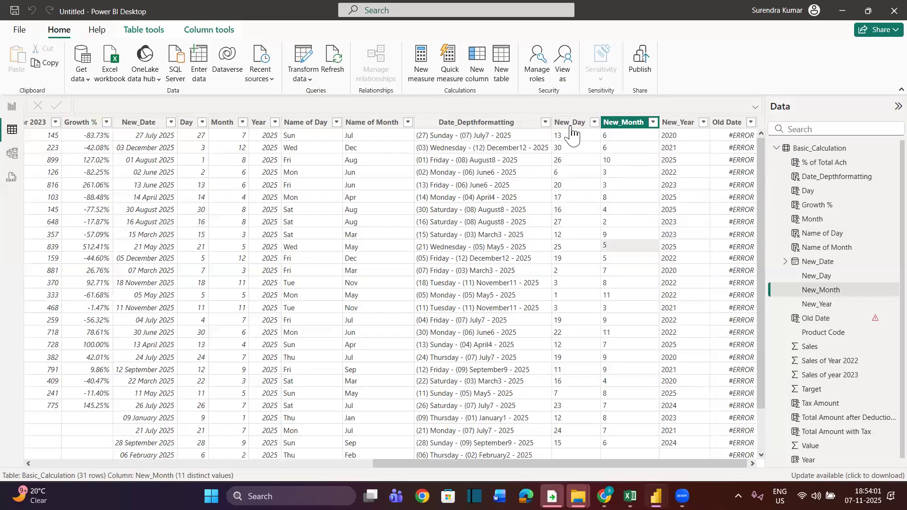
scroll(544, 178, "right", 5)
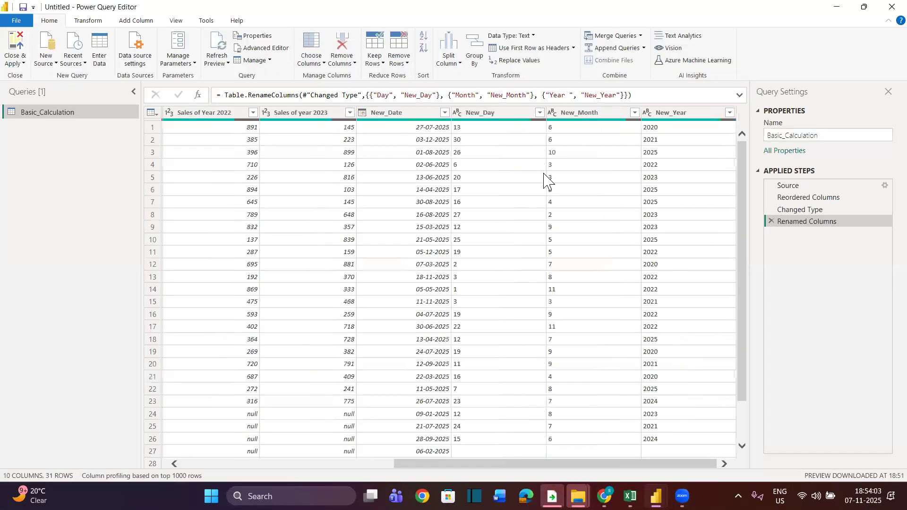
left_click_drag(462, 114, 528, 126)
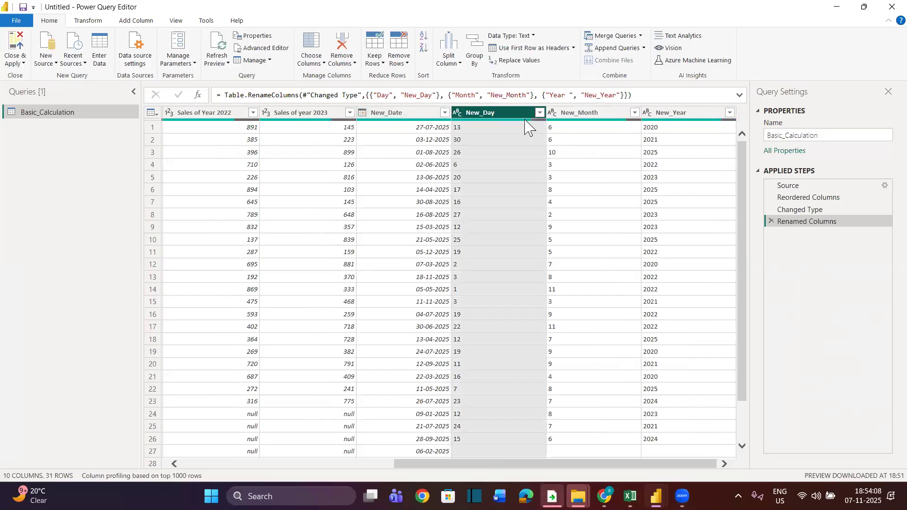
left_click(659, 113, "shift")
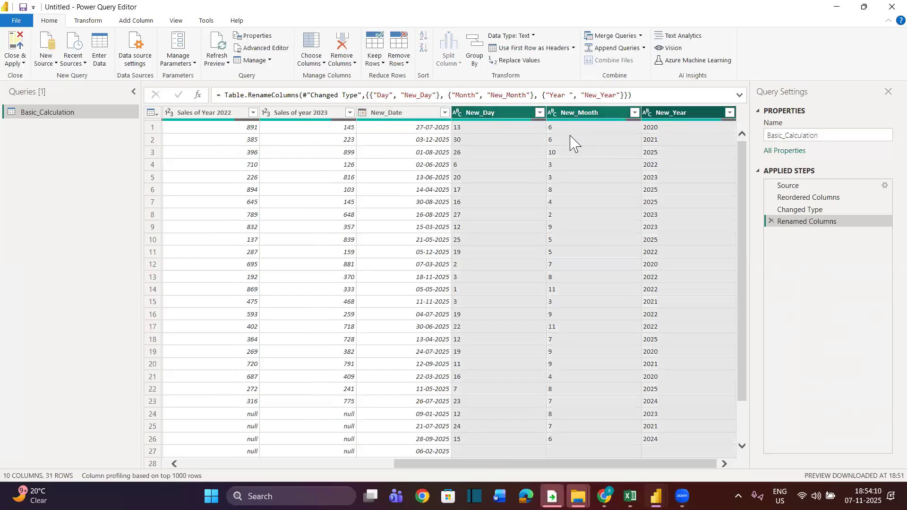
left_click(106, 23)
left_click(155, 48)
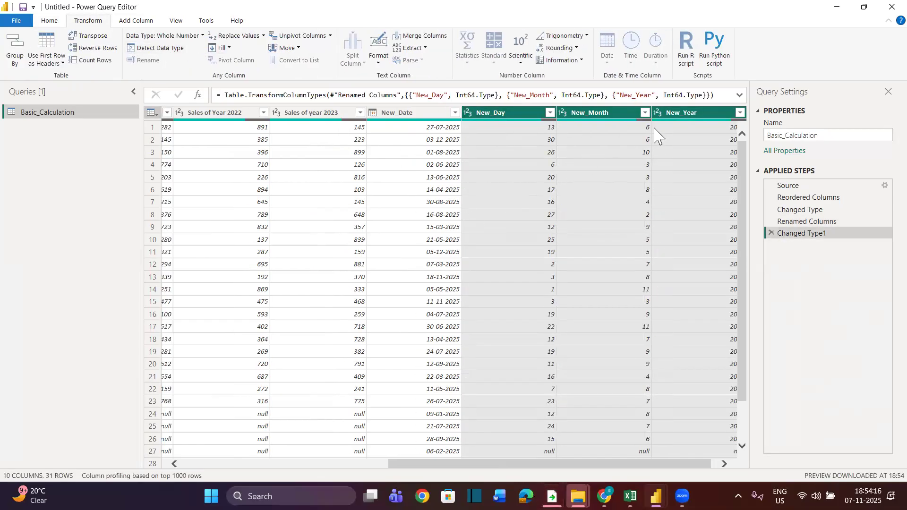
- Apply the data type changes to the model and close the query editor
left_click(49, 20)
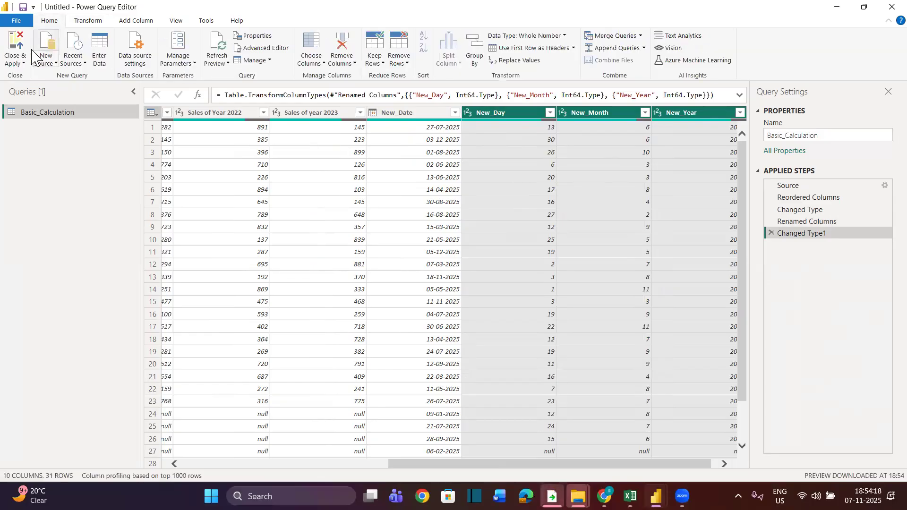
left_click(23, 63)
left_click(36, 80)
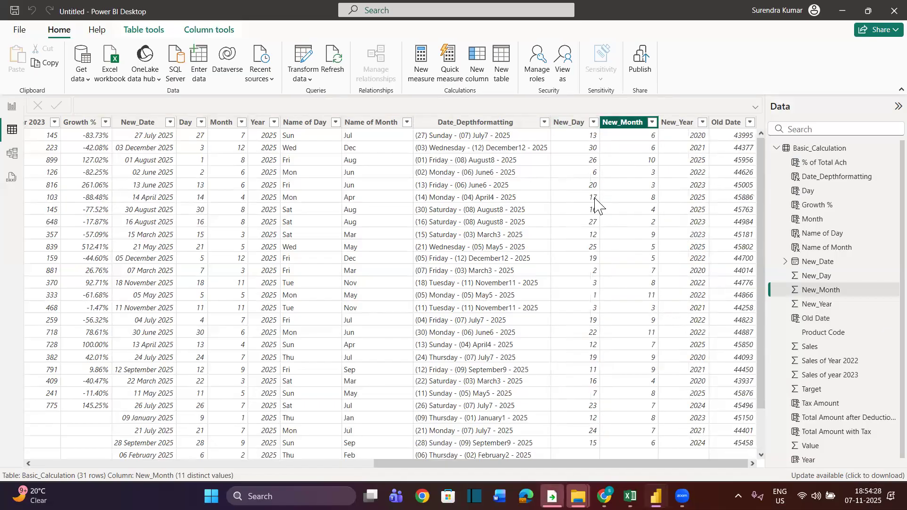
- Set the Old Date calculated column's data type to Date
left_click(743, 140)
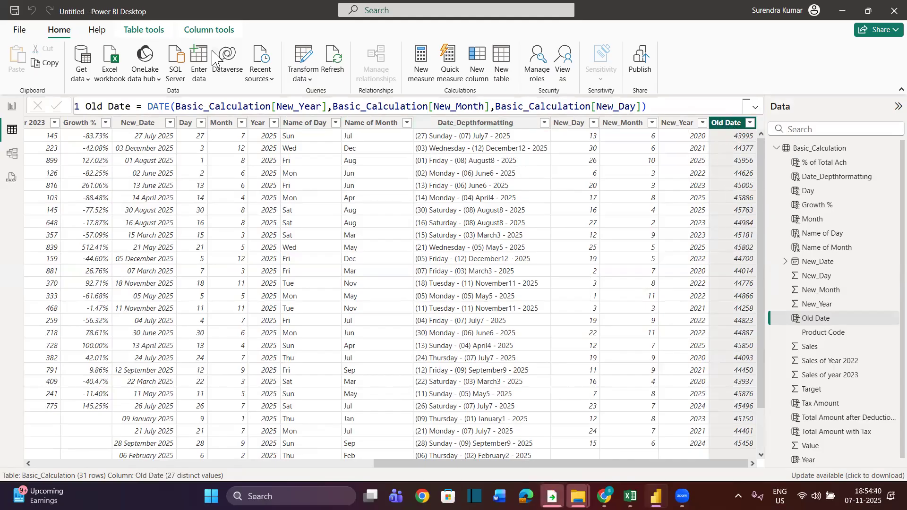
left_click(203, 31)
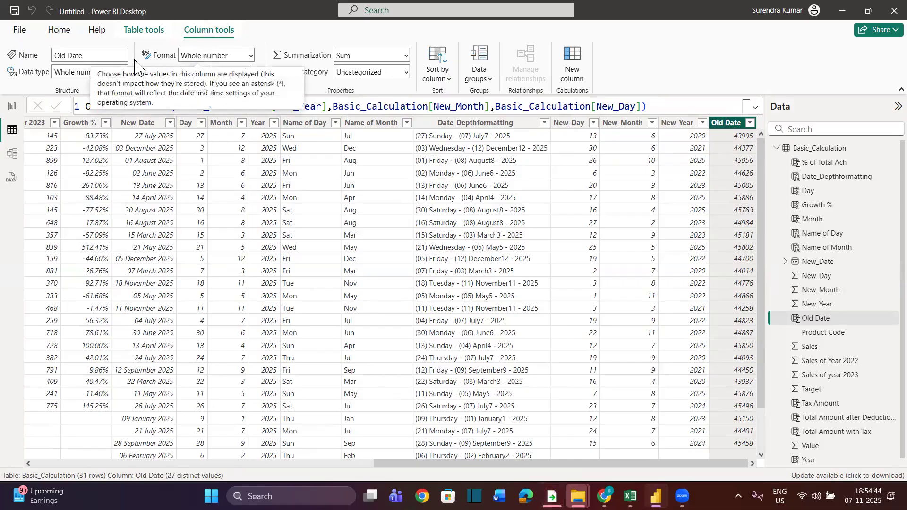
left_click(125, 71)
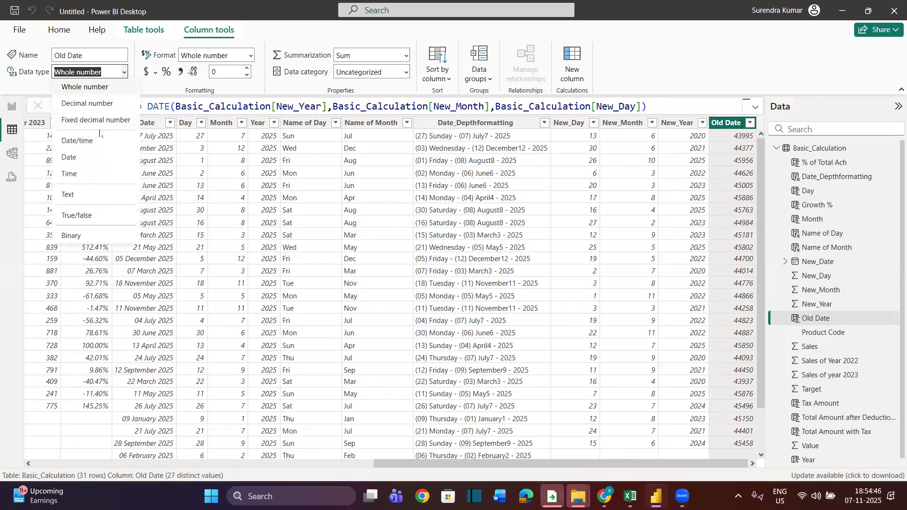
left_click(79, 162)
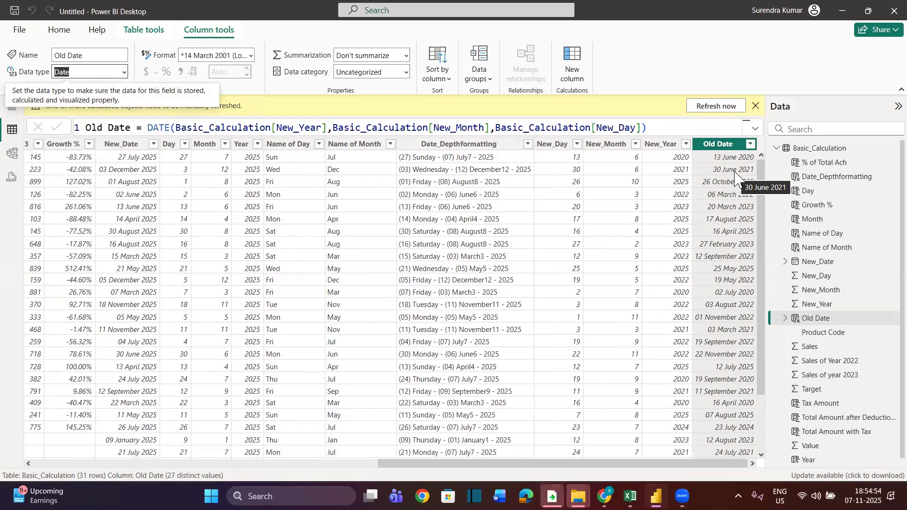
- Examine the date formats offered for Old Date and review the date-related columns across the Basic_Calculation table
left_click(250, 56)
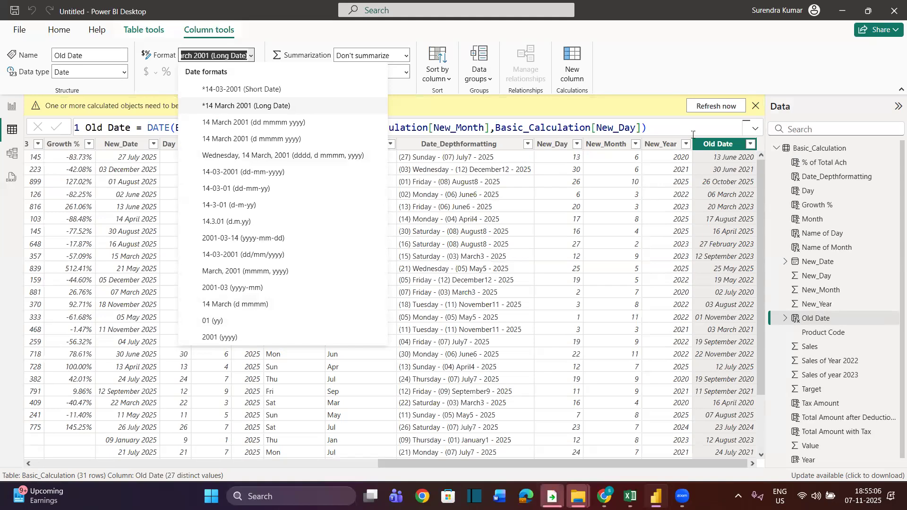
left_click(715, 290)
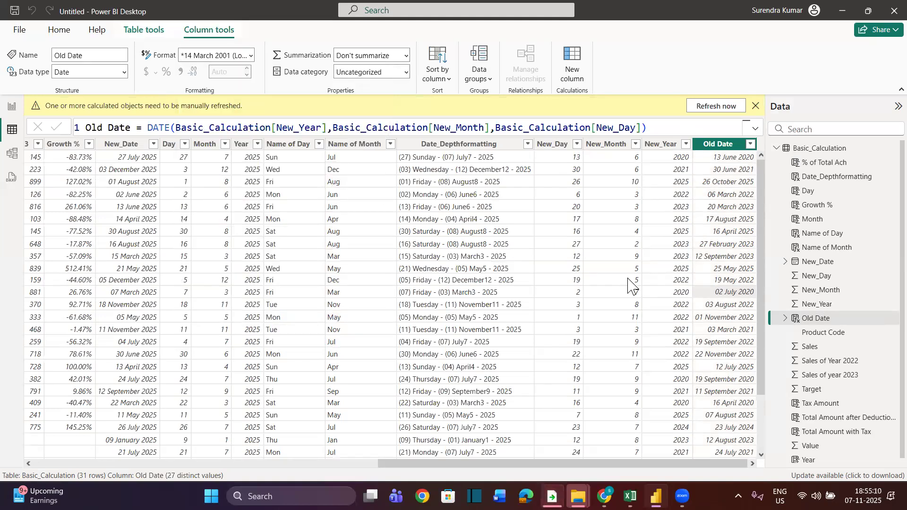
scroll(622, 288, "left", 3)
scroll(623, 288, "left", 5)
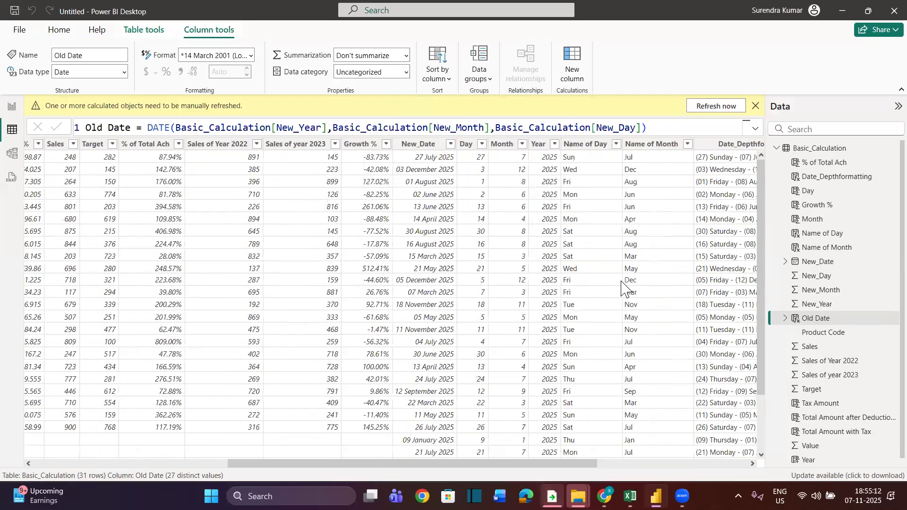
scroll(621, 287, "left", 1)
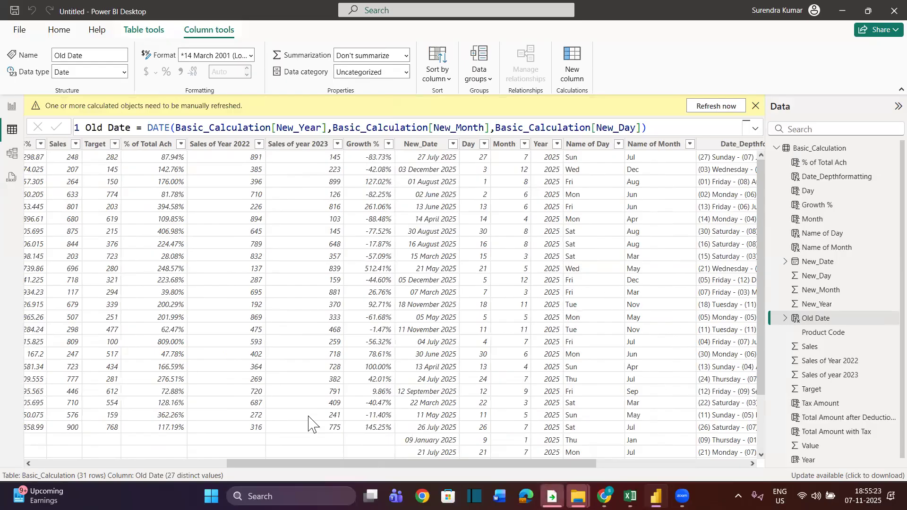
scroll(517, 295, "right", 3)
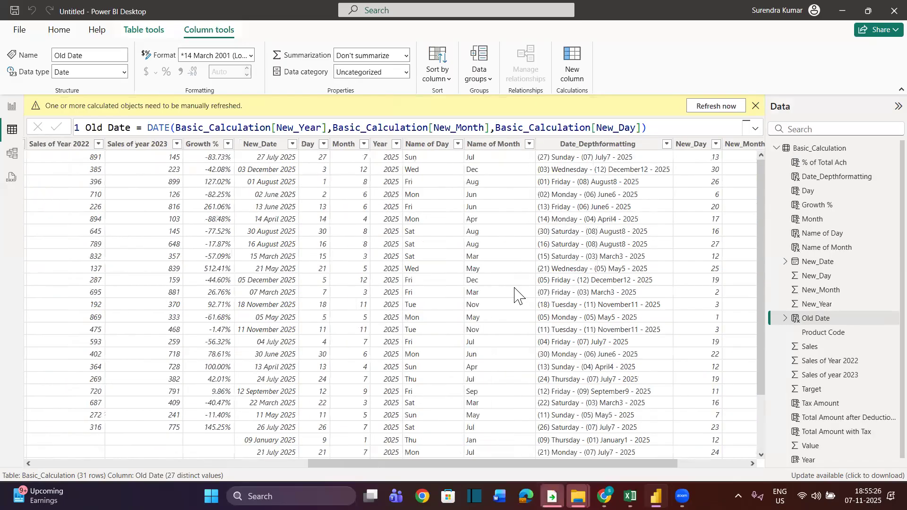
scroll(517, 295, "right", 3)
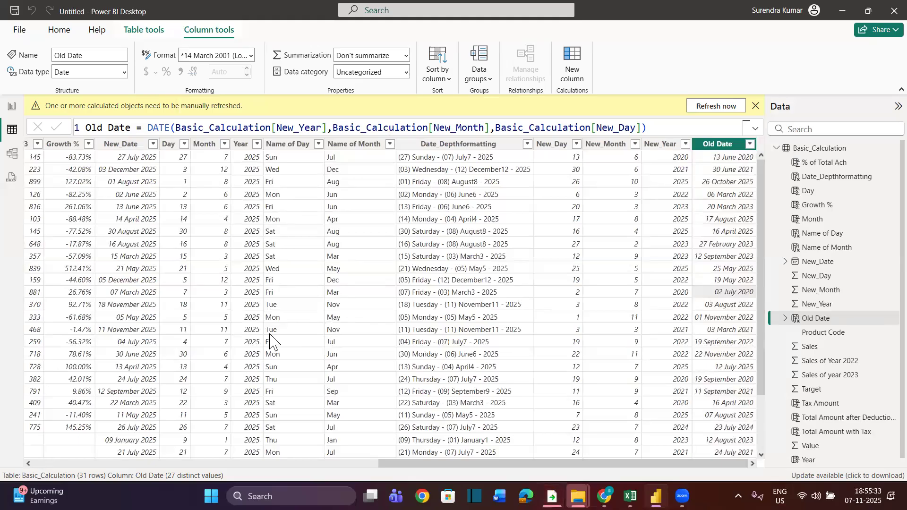
left_click(360, 233)
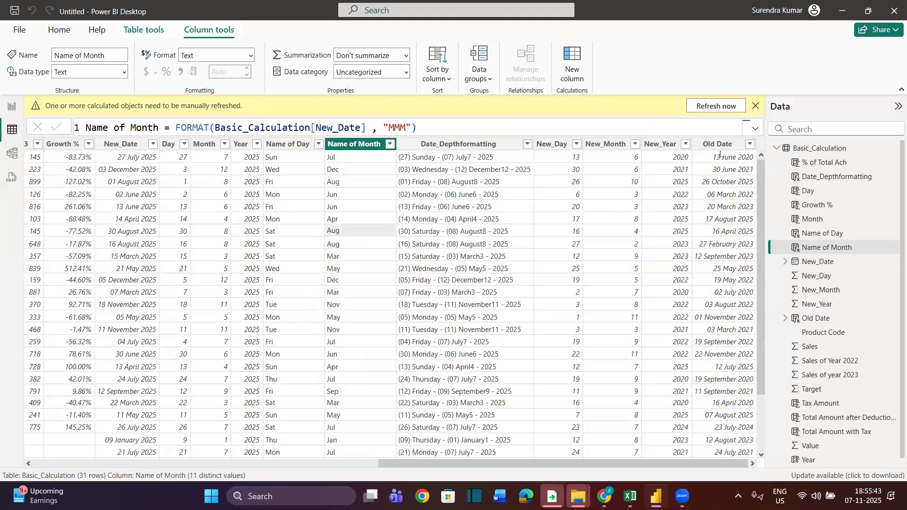
right_click(202, 148)
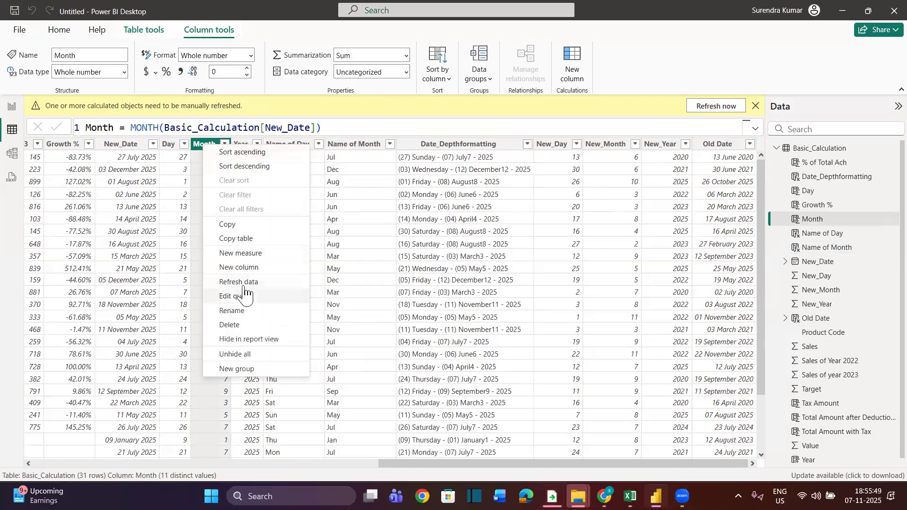
left_click(231, 232)
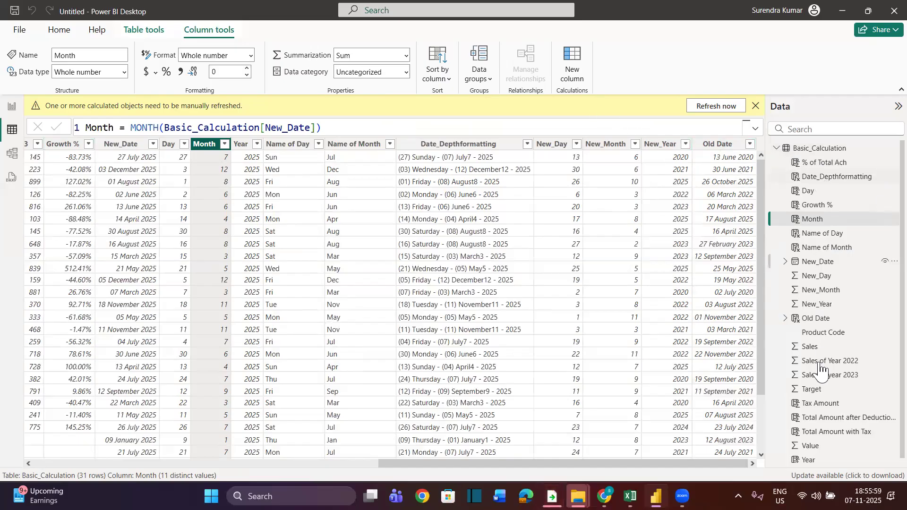
- Open the Basic_Calculation table's query for editing
right_click(829, 152)
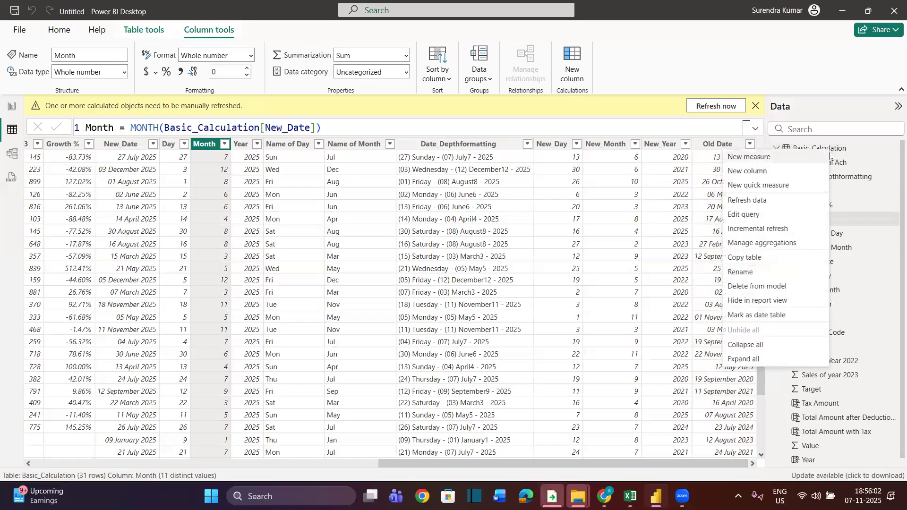
left_click(751, 217)
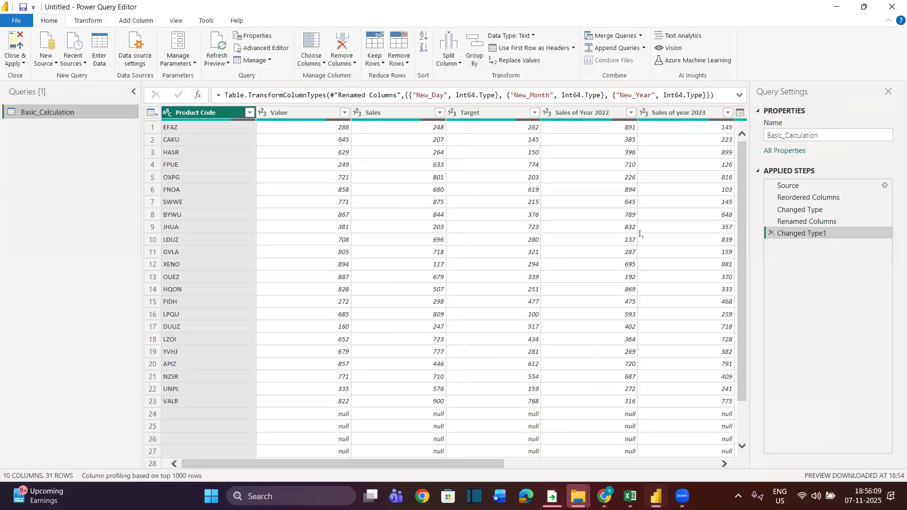
scroll(640, 233, "right", 5)
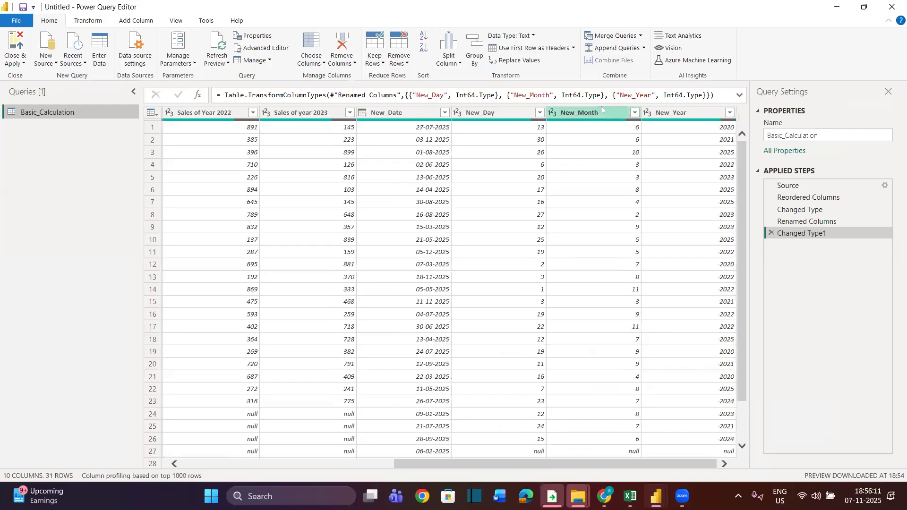
left_click(600, 114)
left_click(511, 116)
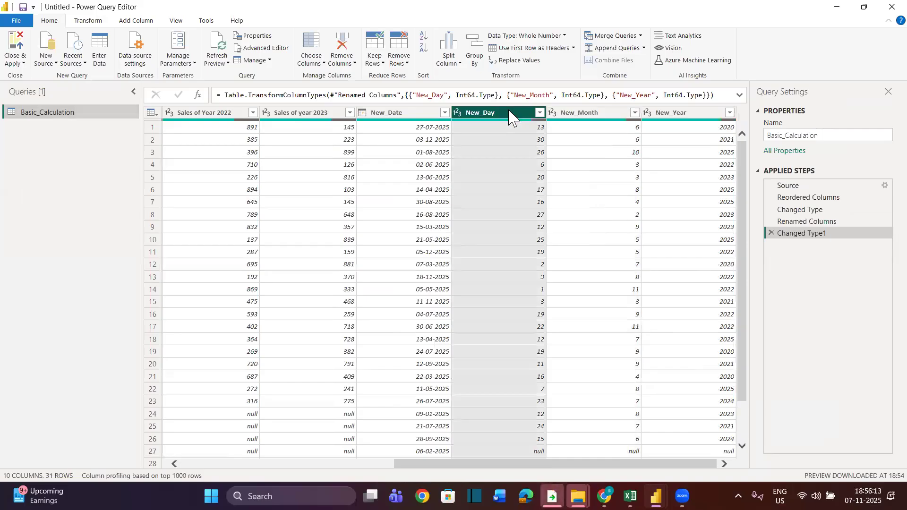
left_click(607, 115, "ctrl")
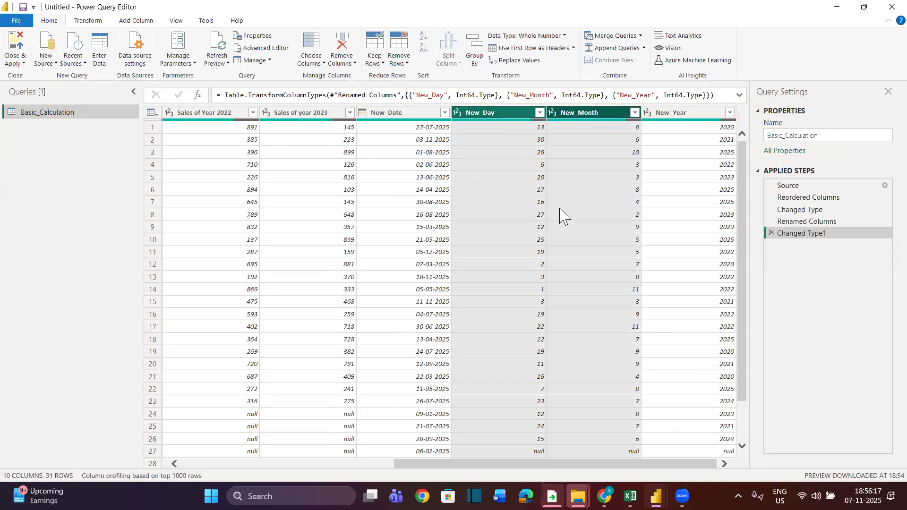
left_click(793, 186)
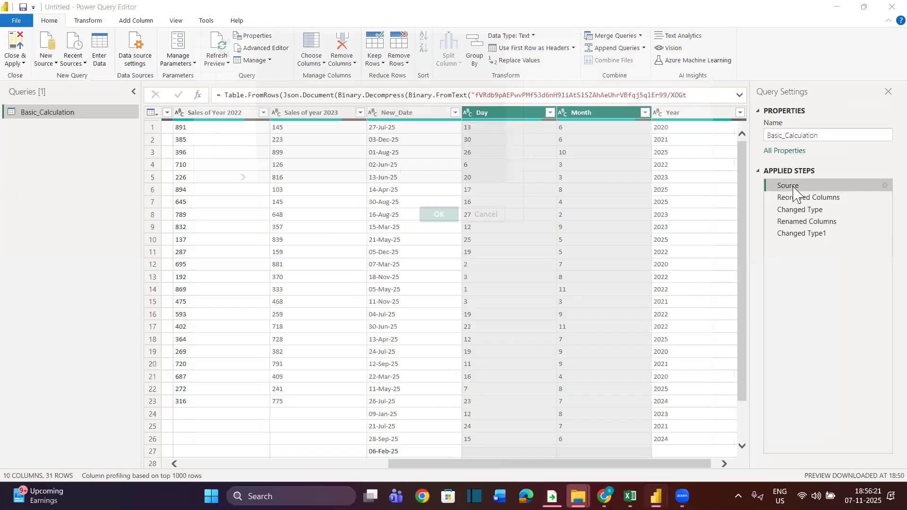
scroll(570, 101, "right", 3)
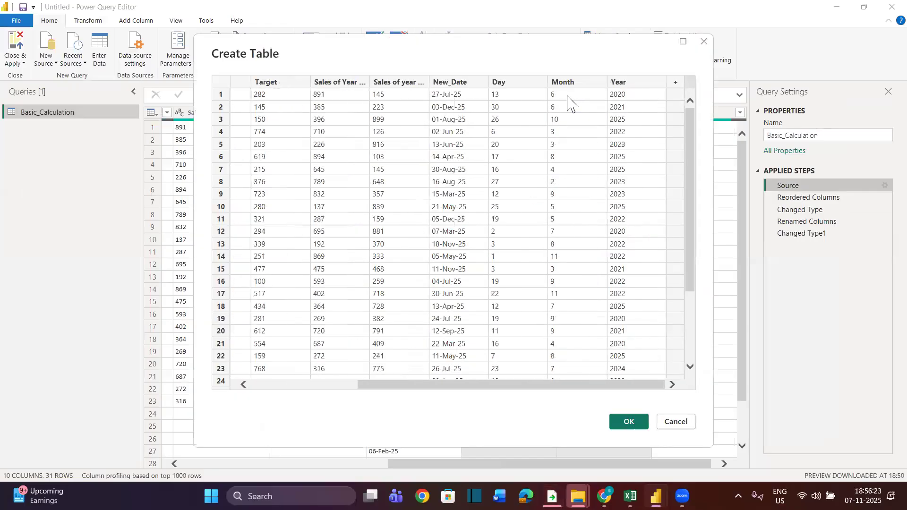
left_click(677, 82)
key("ctrl+v")
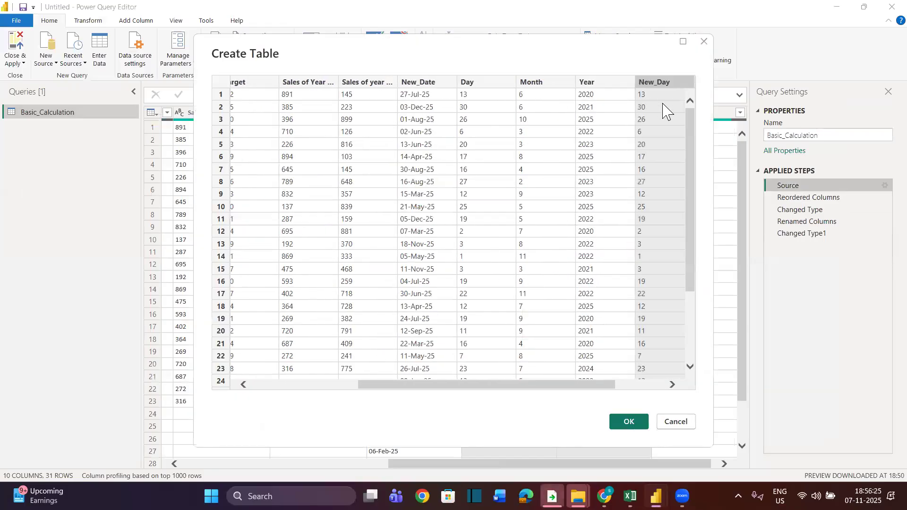
scroll(663, 107, "right", 2)
double_click(580, 82)
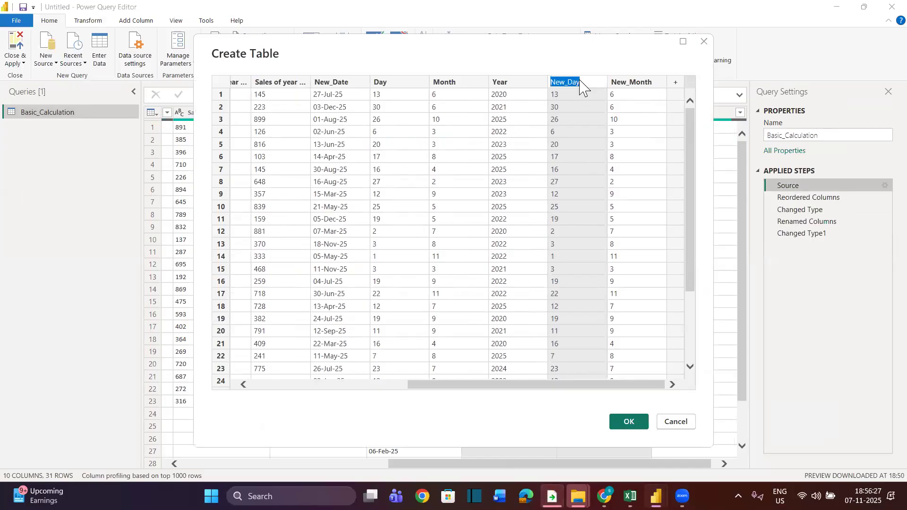
key("Return")
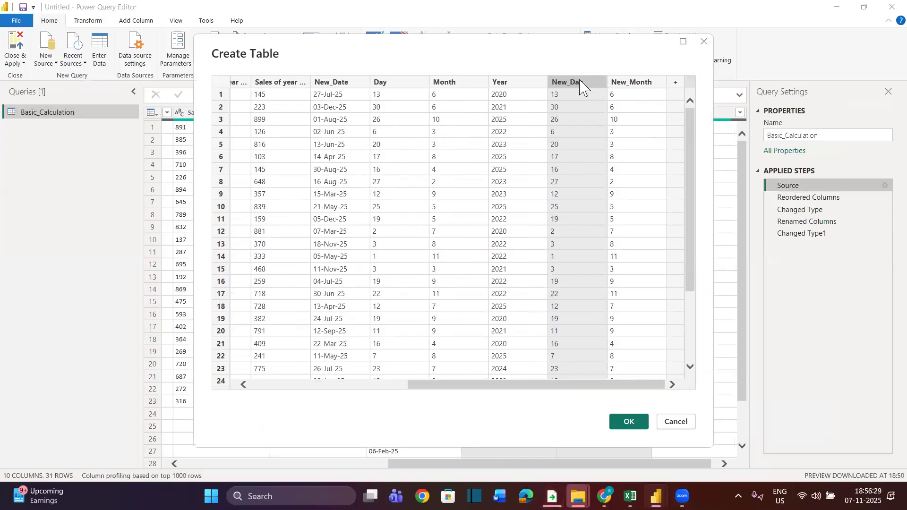
left_click(703, 41)
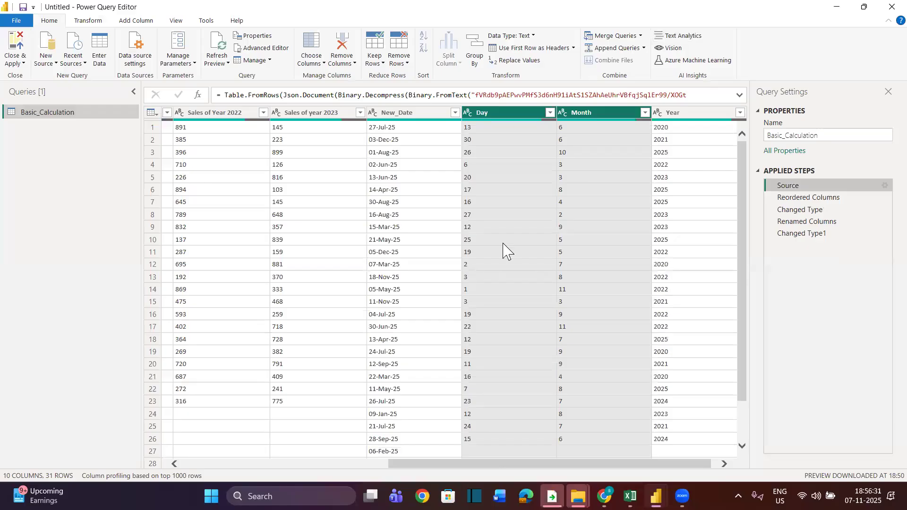
- Duplicate the Basic_Calculation query and rename the copy as DateCal
right_click(65, 121)
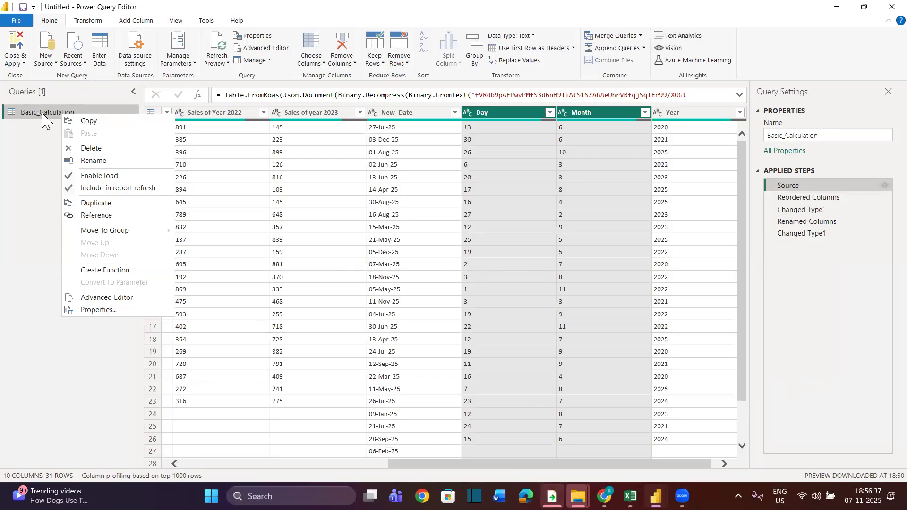
left_click(97, 203)
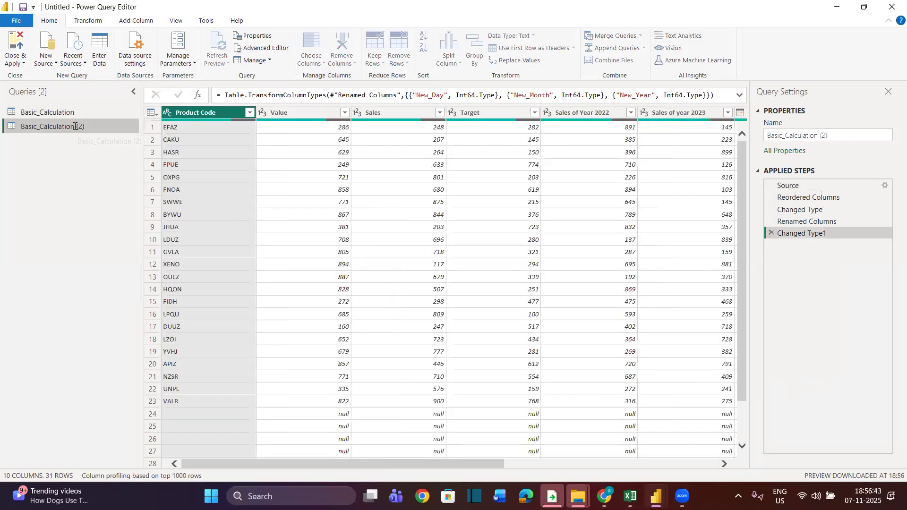
double_click(75, 126)
type("D")
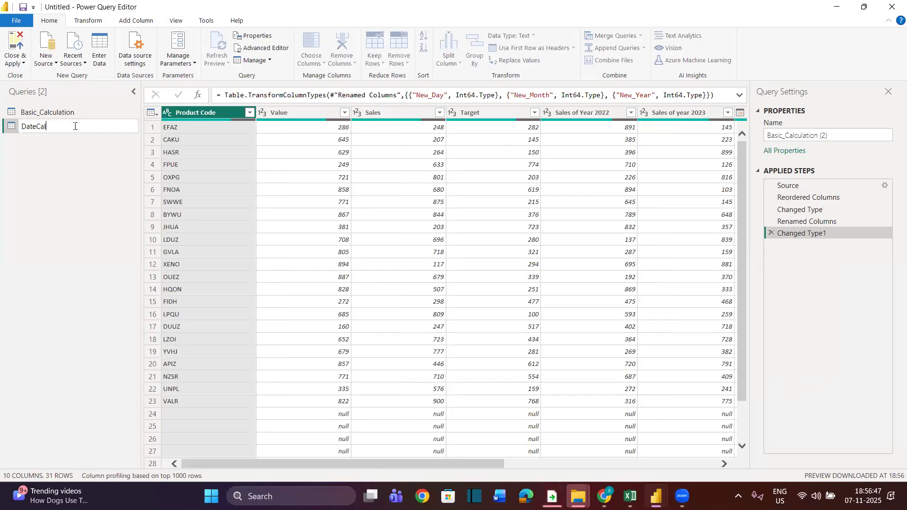
type("ateCal")
key("Return")
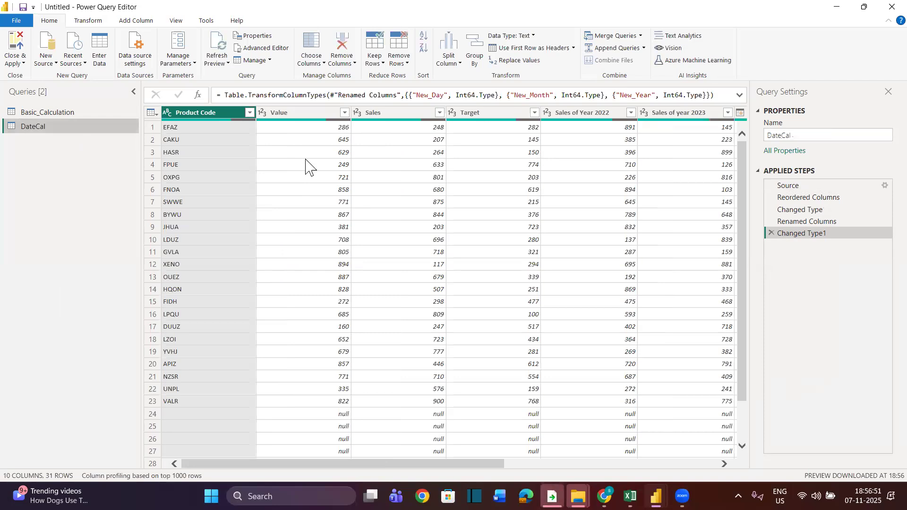
- Keep only the New_Date, New_Day and New_Month columns in the DateCal query, removing all other columns
scroll(306, 166, "right", 5)
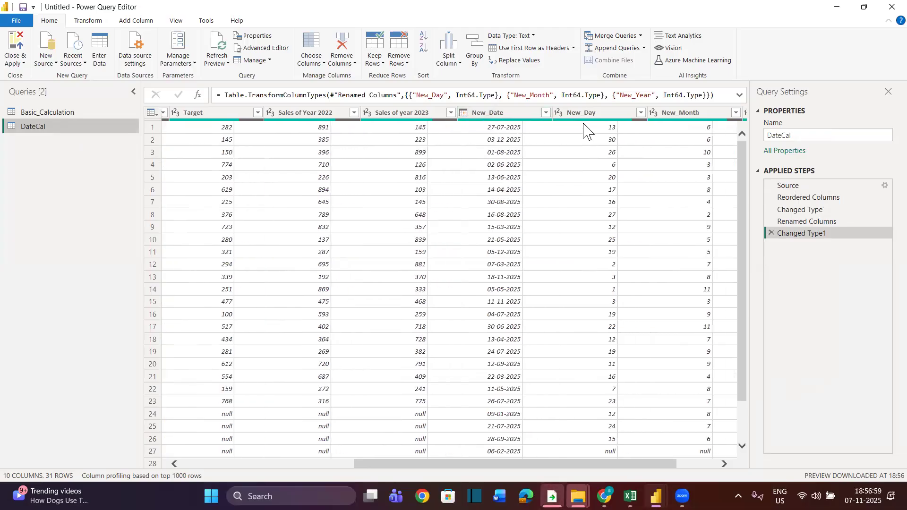
scroll(614, 125, "right", 1)
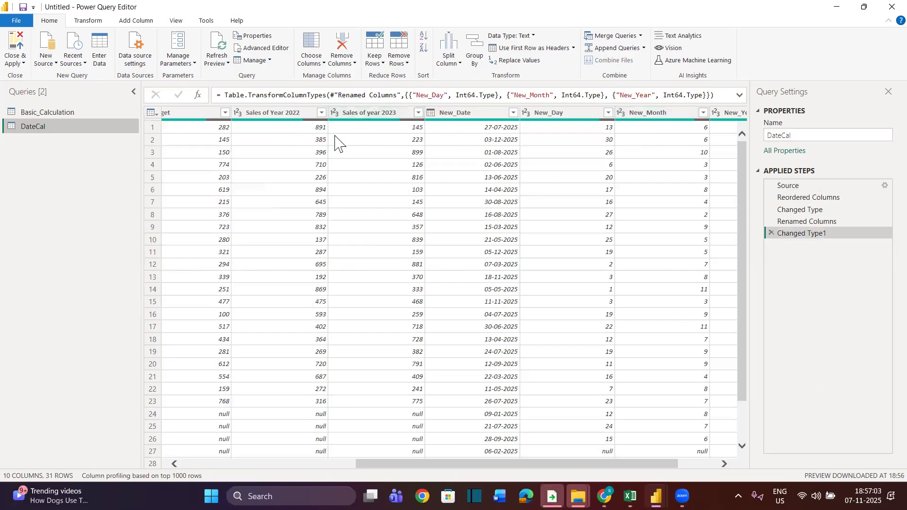
scroll(333, 137, "left", 5)
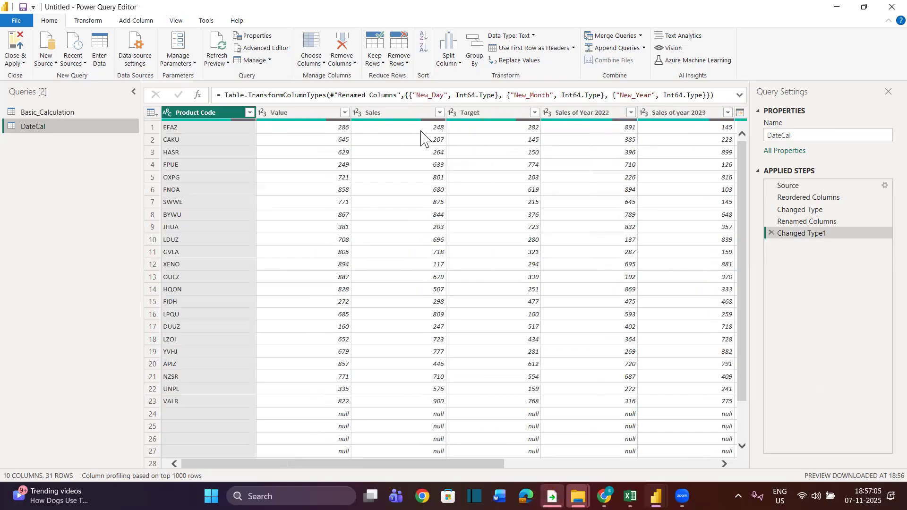
scroll(439, 165, "right", 5)
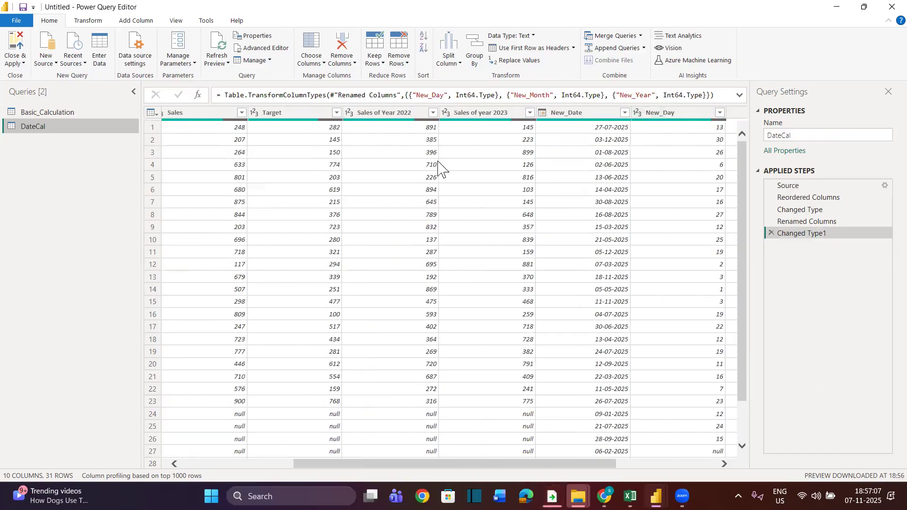
scroll(439, 165, "right", 2)
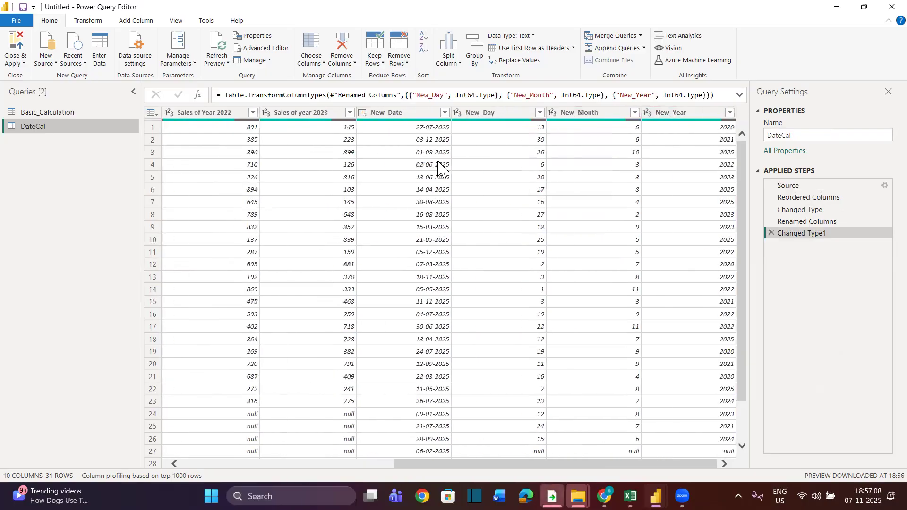
left_click(469, 114)
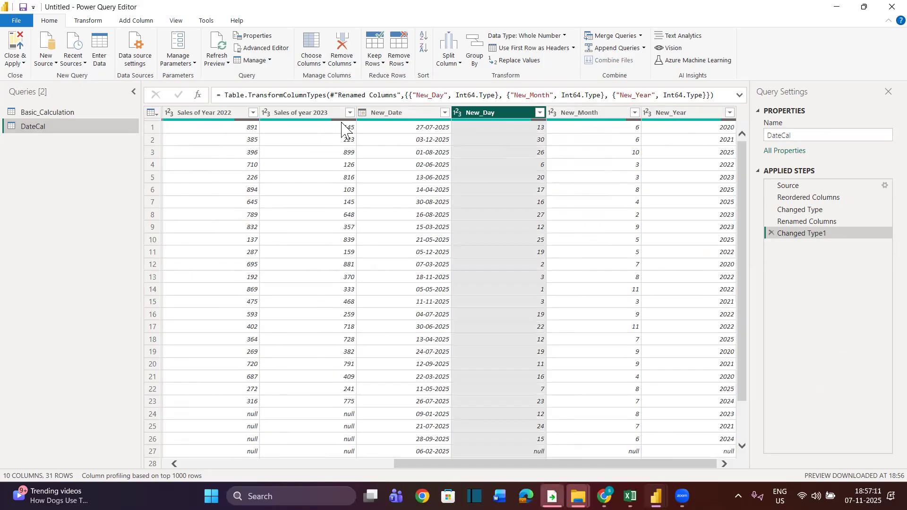
left_click(312, 114)
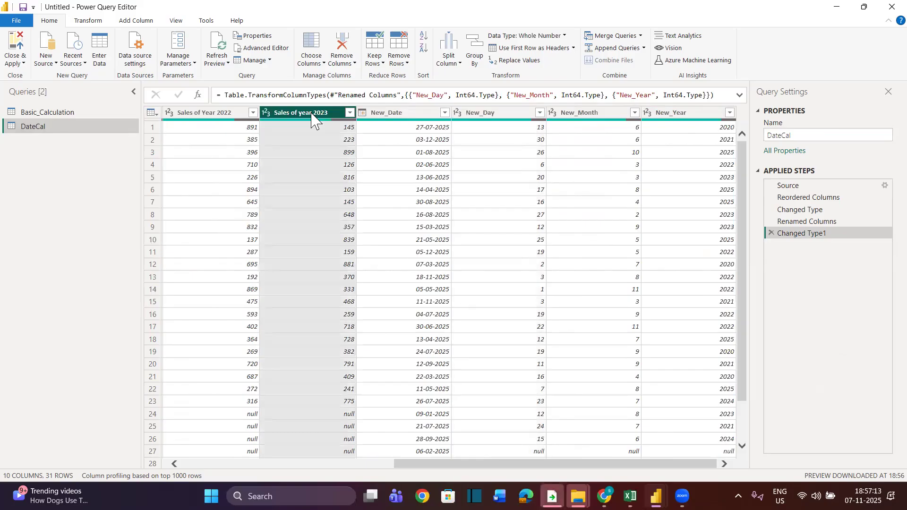
left_click(406, 115)
left_click(596, 114, "shift")
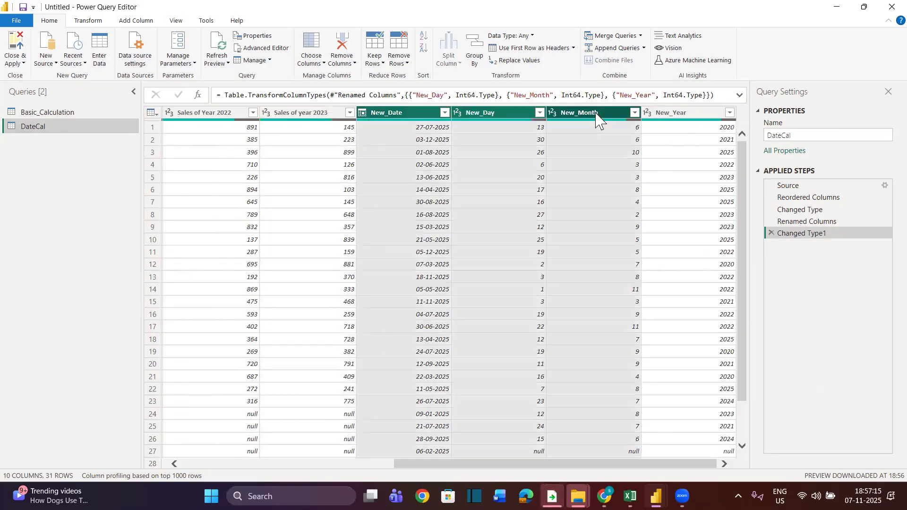
right_click(596, 115)
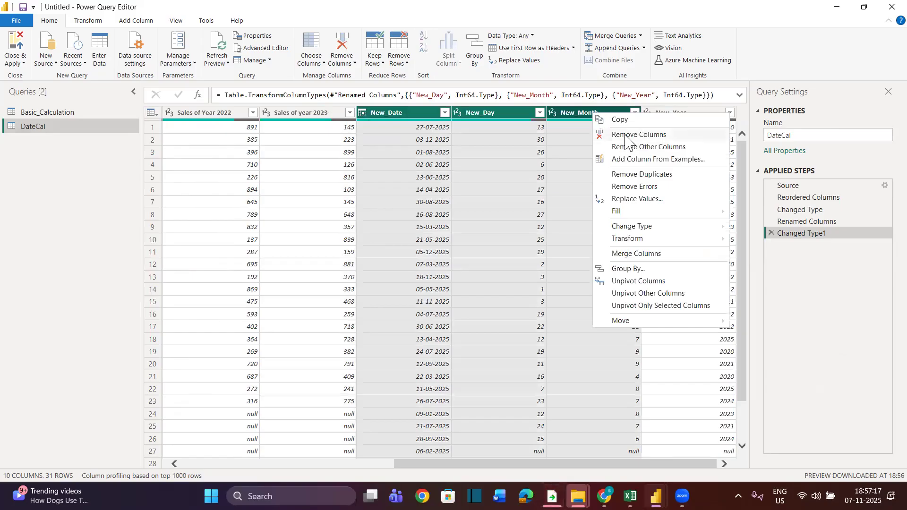
left_click(630, 147)
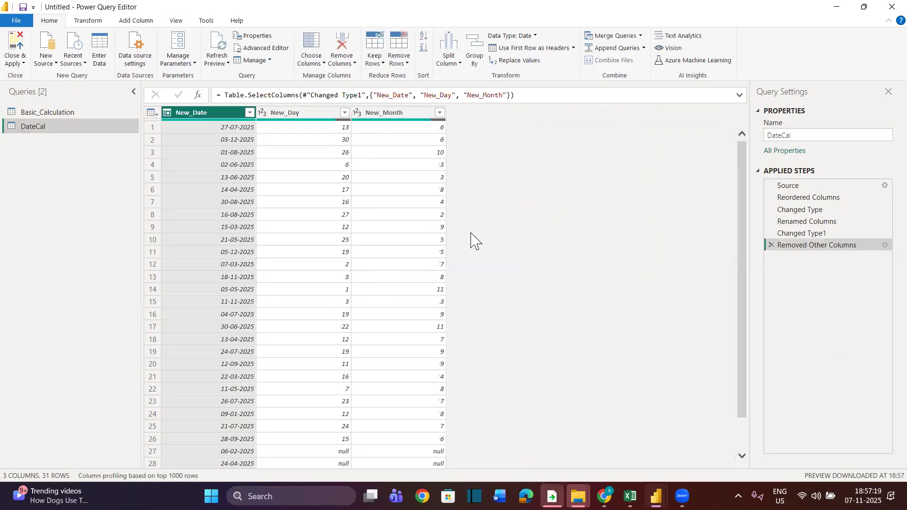
left_click(406, 217)
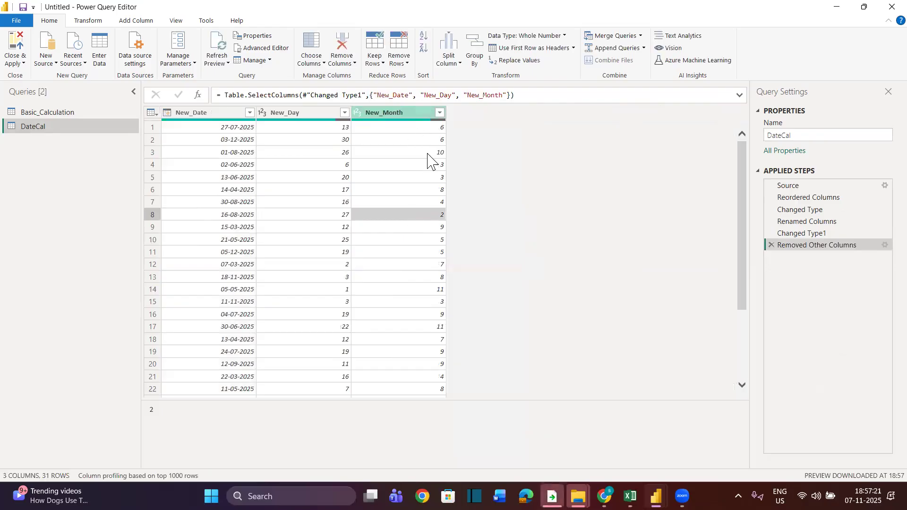
- Open the DateCal query's source table for editing and add a new column after Year
double_click(812, 185)
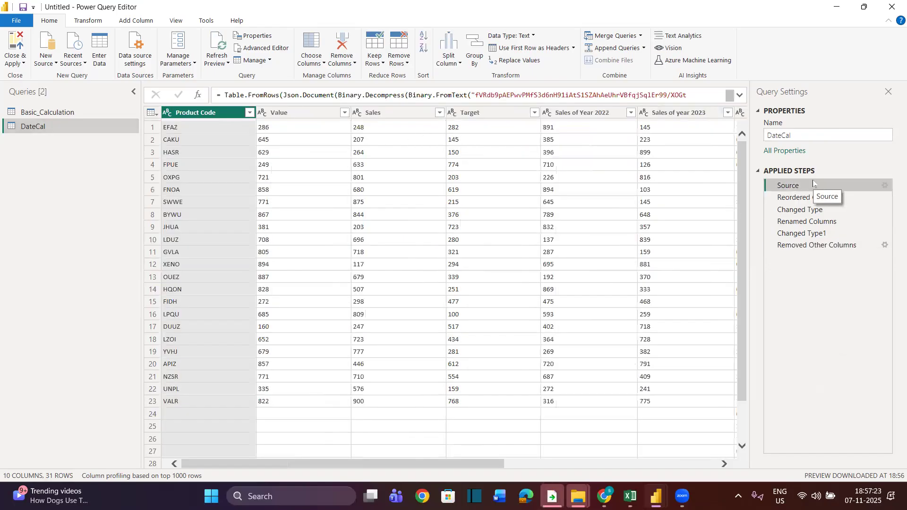
scroll(642, 130, "right", 5)
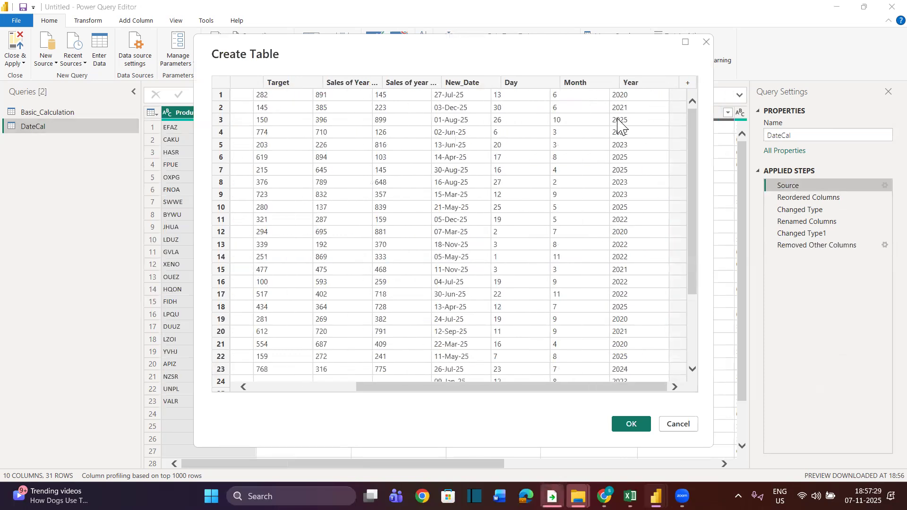
scroll(390, 180, "left", 5)
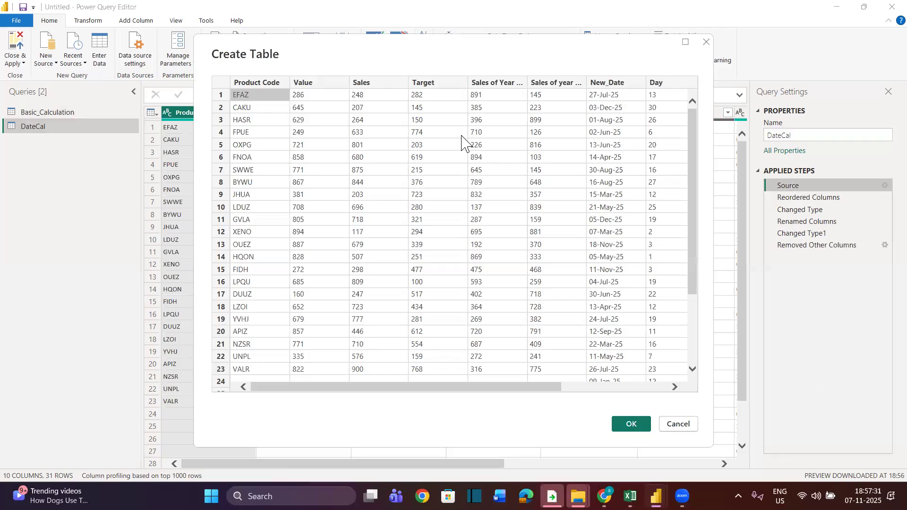
scroll(519, 142, "right", 3)
left_click(529, 84)
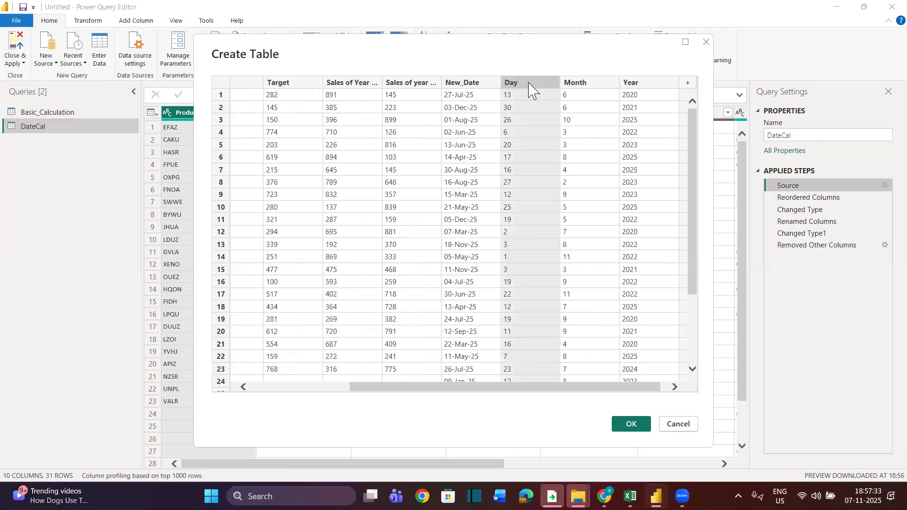
scroll(574, 140, "right", 1)
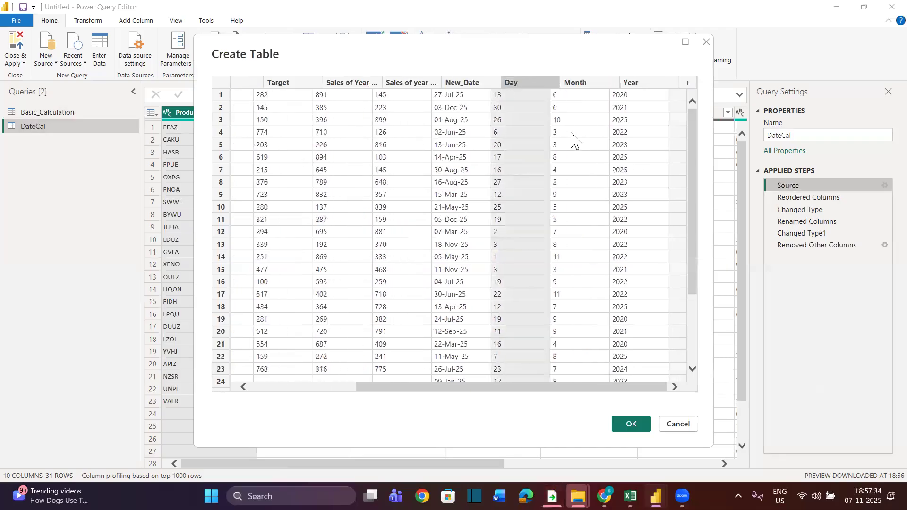
left_click(687, 85)
- Enter 1, 3, 4, 7, 6 and 3 in rows 1 to 6 of the new column
left_click(648, 98)
type("1")
key("Return")
type("3")
key("Return")
type("4")
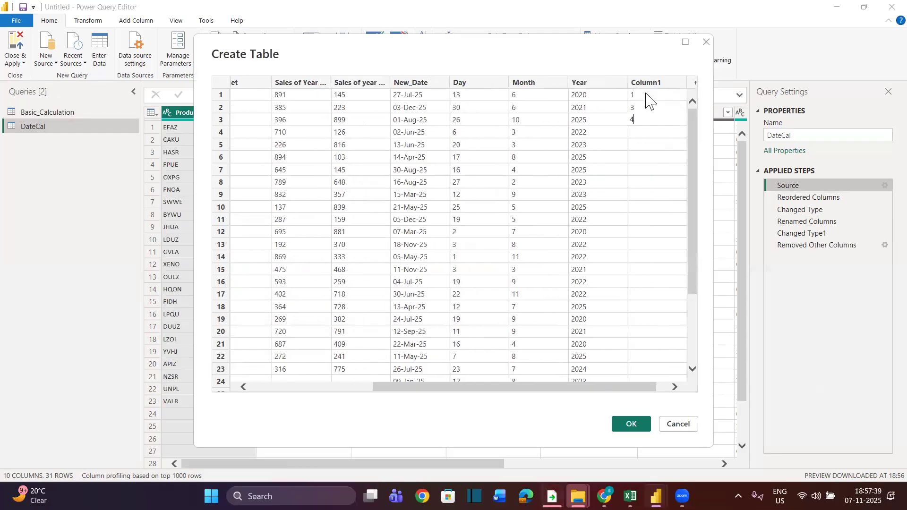
key("Return")
type("7")
key("Return")
type("6")
key("Return")
type("3")
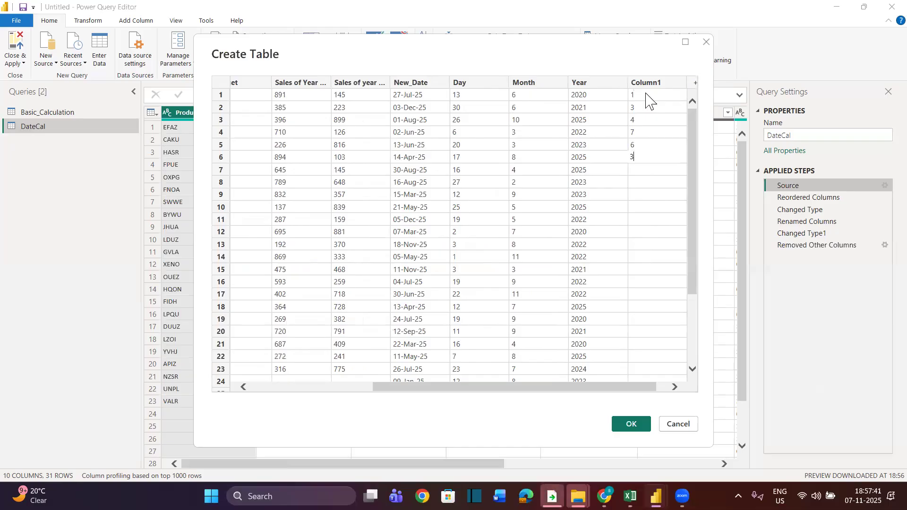
key("Return")
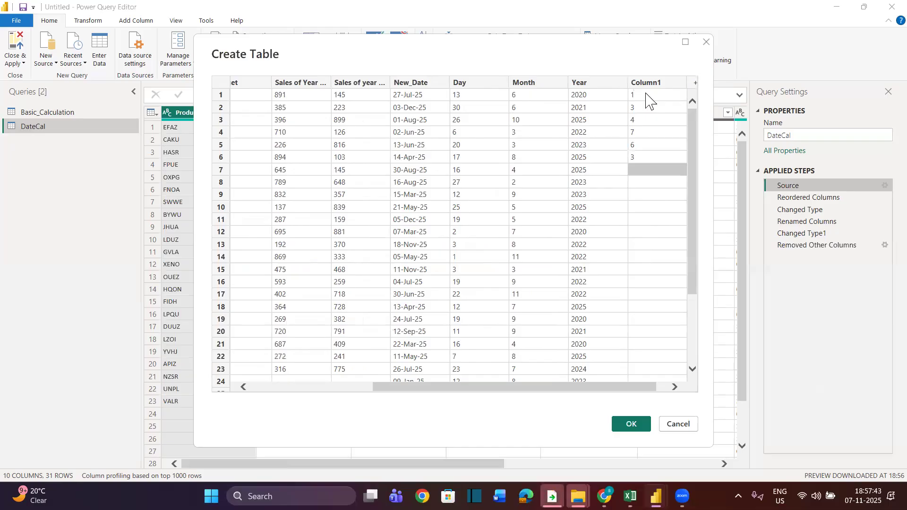
- Enter 12, 18, 29 and 25 in rows 7 to 10 of the new column
type("12")
key("Return")
type("18")
key("Return")
type("29")
key("Return")
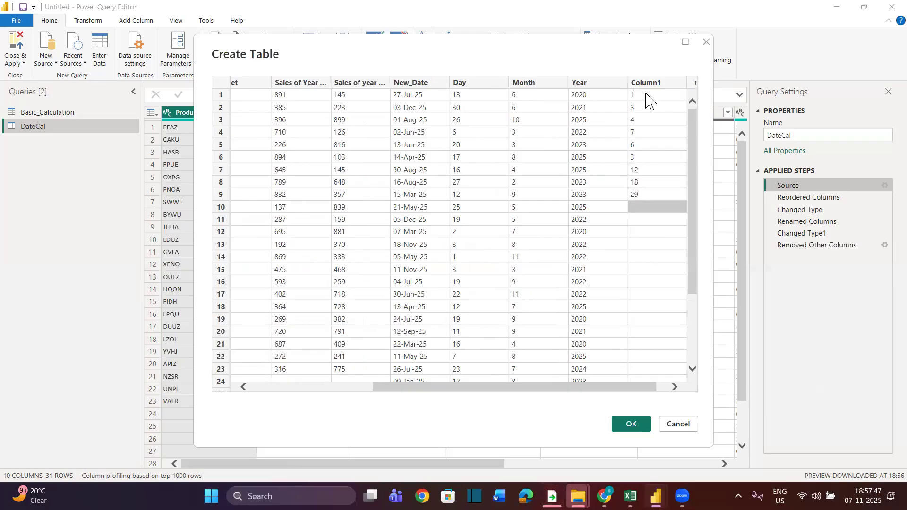
type("25")
key("Return")
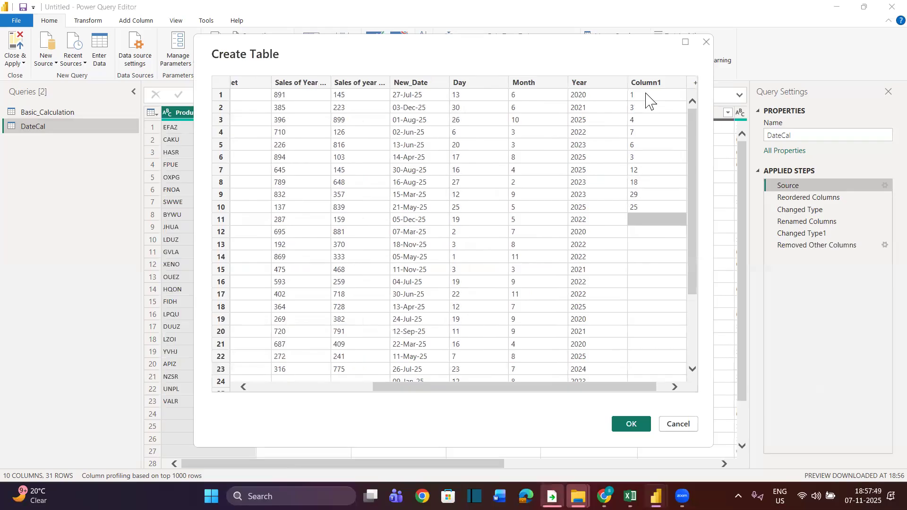
- Enter 12, 1, 23, 12, 3, 123, 2, 134, 23, 4 and 1123 in rows 12 to 22, and 12 in row 24
key("Return")
type("12 1 23 12 3 123 2 134 23 4")
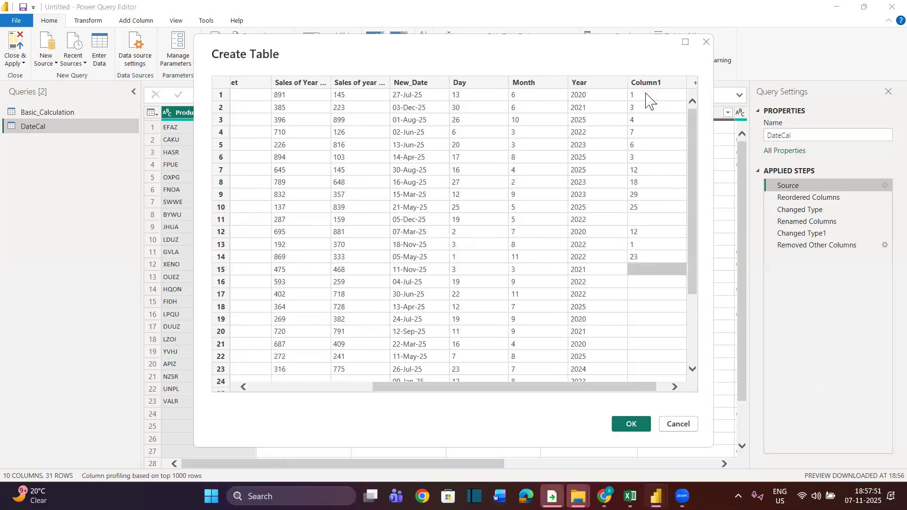
key("Return")
type("1123")
key("Return")
key("Return")
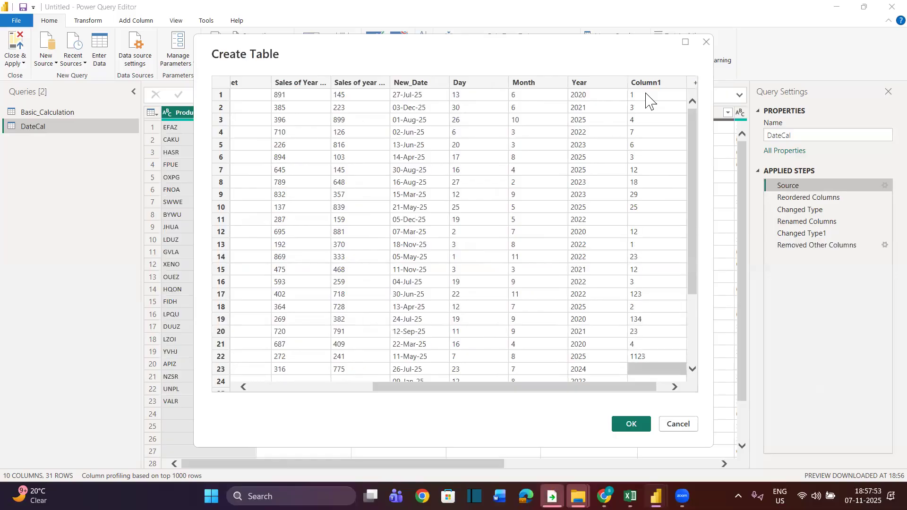
type("12")
key("Return")
- Fill the new column's empty cells with 12 in rows 25 and 26 and 34 in row 23
key("Up")
key("Down")
key("Down")
key("Down")
key("Down")
key("Down")
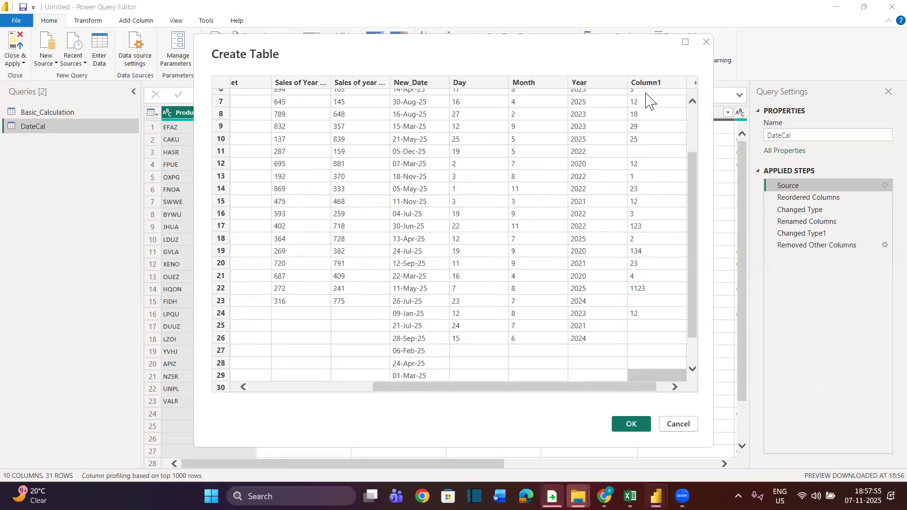
key("Up")
key("Up")
key("Up")
type("12")
key("Up")
type("12")
key("Up")
key("Up")
key("Up")
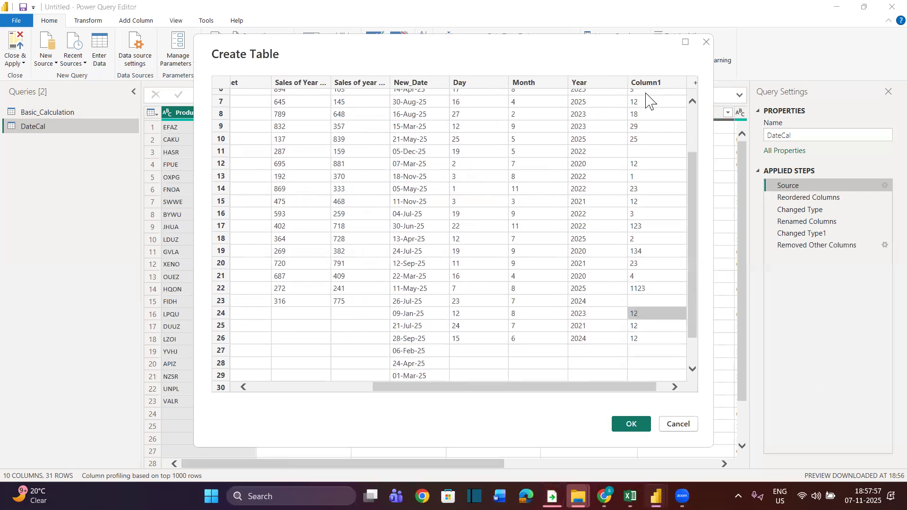
key("Down")
type("34")
key("Return")
- Change the new column's value in row 17 to 56
key("Up")
key("Up")
key("Up")
key("Up")
key("Up")
key("Up")
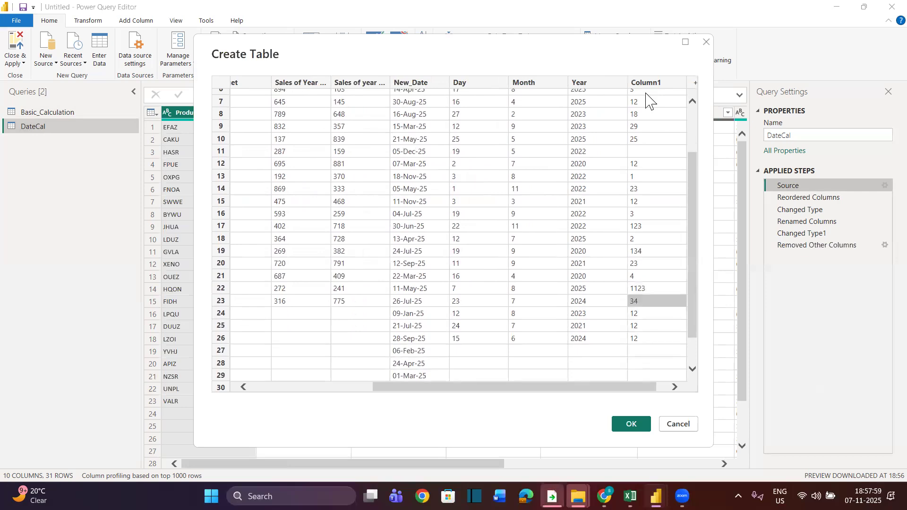
key("Up")
key("Down")
key("Down")
key("Down")
key("Down")
key("Down")
key("Down")
key("Up")
key("Up")
key("Up")
key("Up")
key("Up")
key("Up")
type("5")
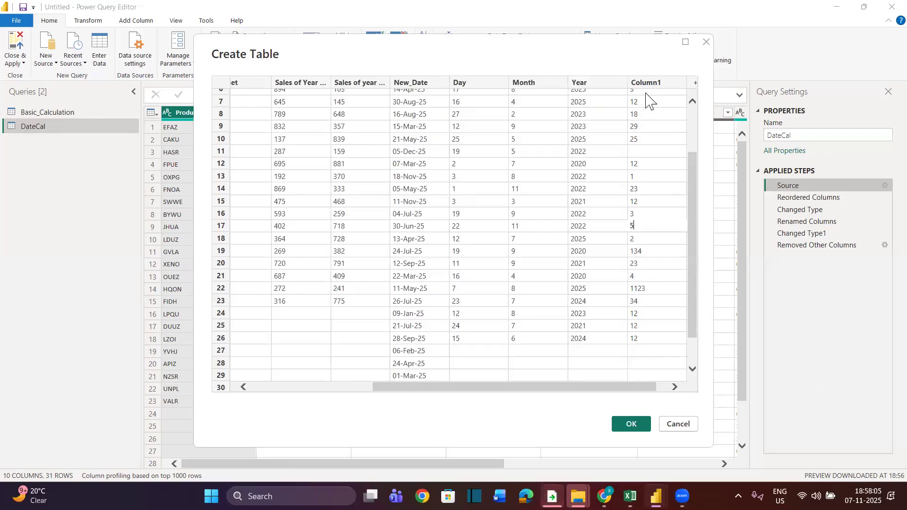
type("6")
key("Return")
- Enter 20 in the new column's empty cell in row 11
key("Up")
key("Up")
key("Up")
key("Up")
key("Up")
key("Up")
key("Up")
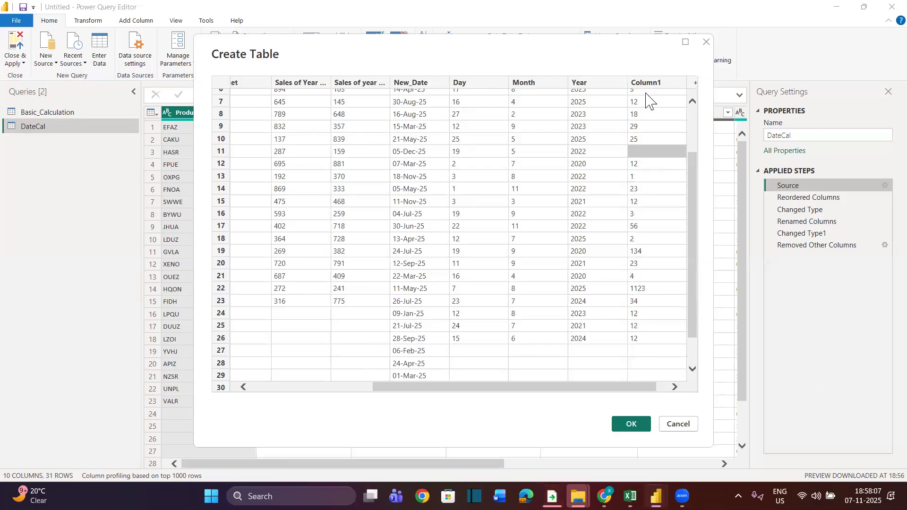
type("20")
key("Return")
- Rename the new column Column1 as Year
key("Up")
key("Up")
key("Up")
key("Up")
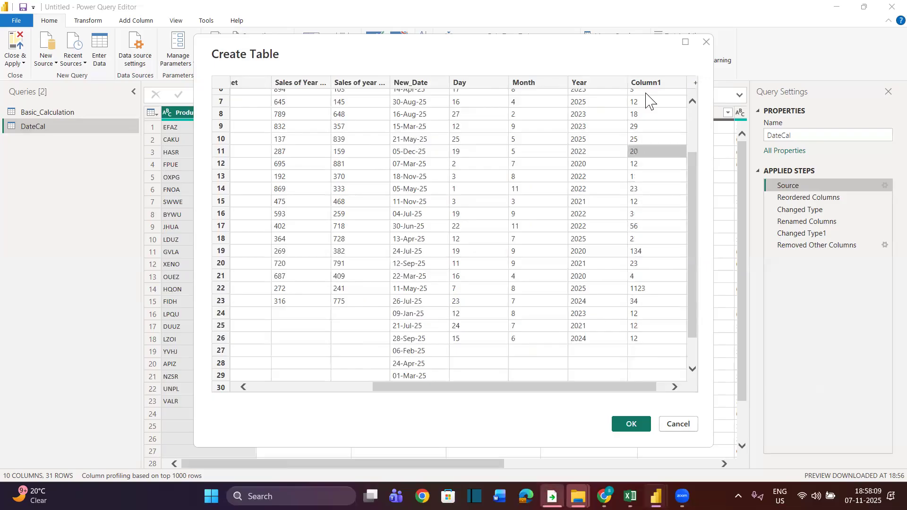
key("Up")
key("Up")
key("Up")
key("Up")
key("Up")
key("Up")
key("Up")
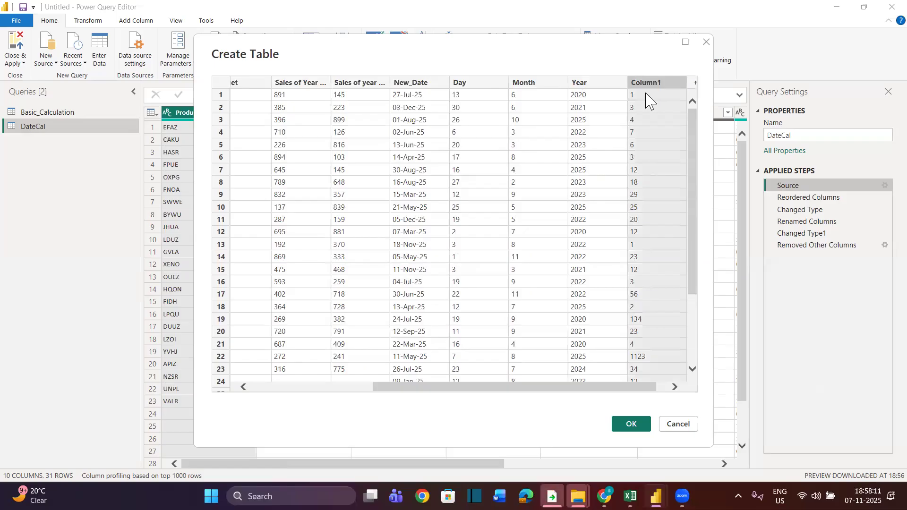
double_click(654, 84)
type("Year")
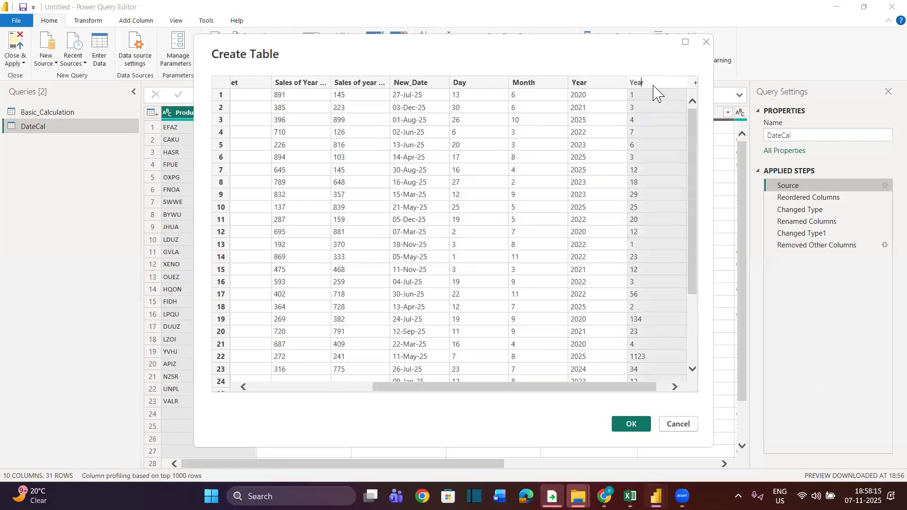
key("Return")
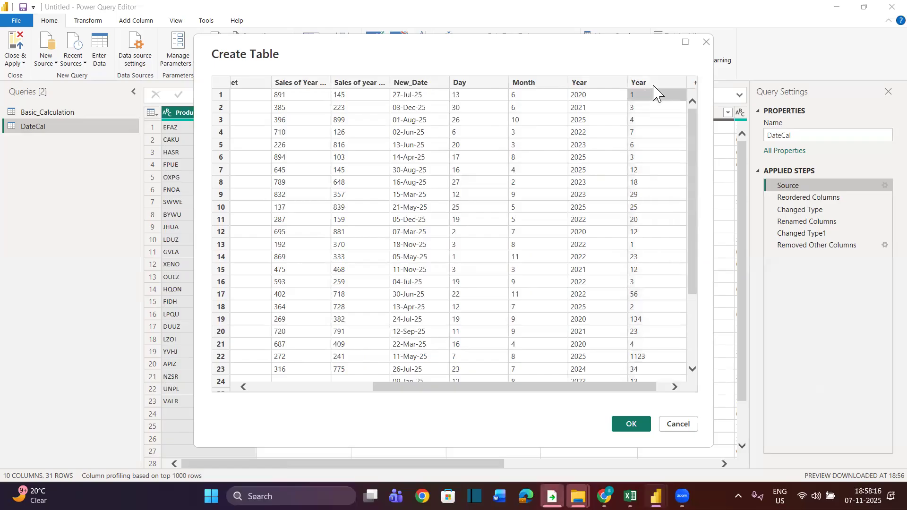
- Replace the values in rows 7 to 11 of the new Year column with 5, 1, 4, 7 and 6
left_click(646, 171)
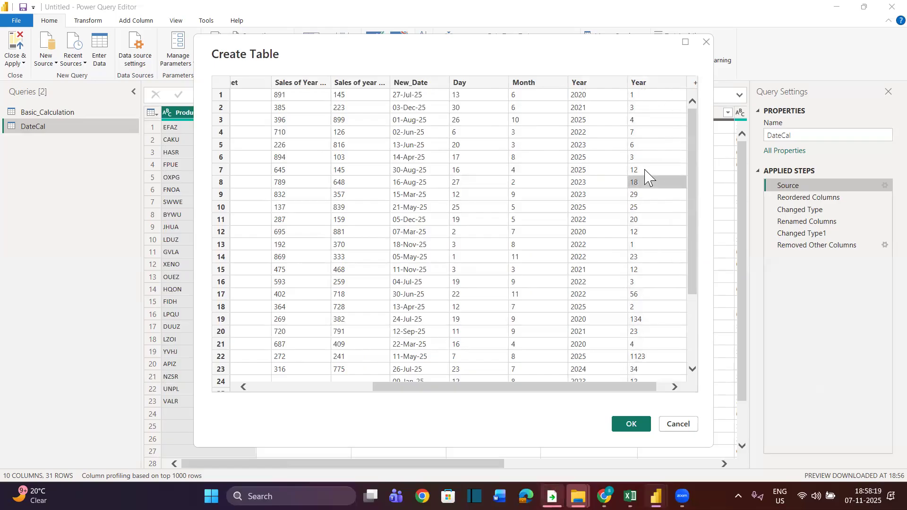
type("5")
key("Return")
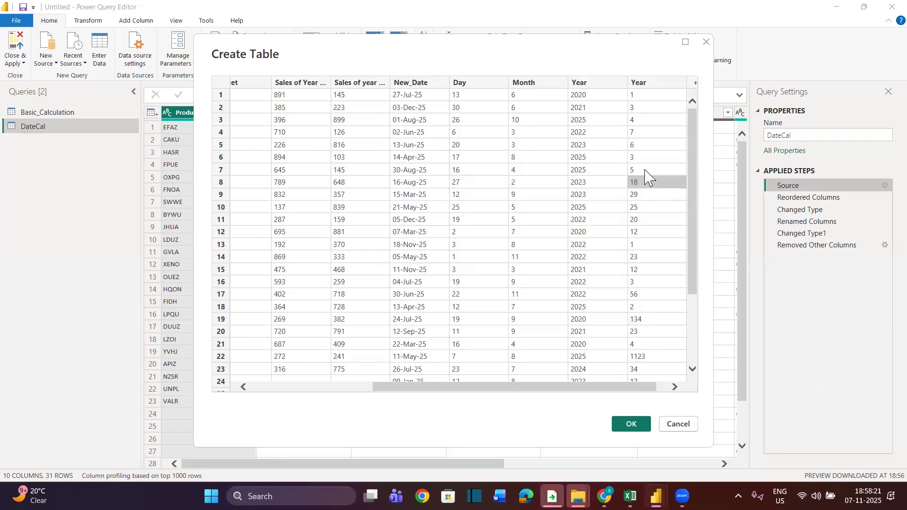
type("1")
key("Return")
type("4")
key("Return")
type("7")
key("Return")
type("56")
key("Escape")
type("6")
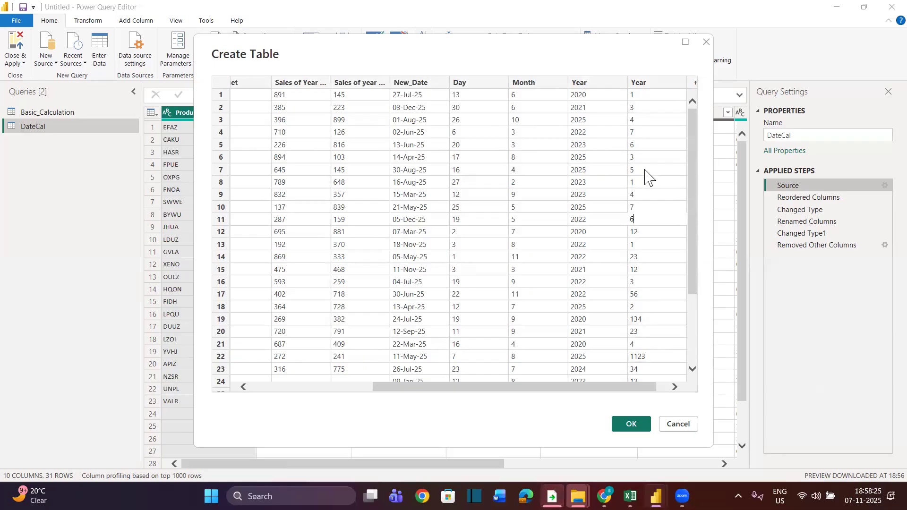
key("Return")
- Replace the values in rows 12 to 18 of the new Year column with 9, 3, 6, 8, 5, 2 and 3
type("9")
key("Return")
type("3")
key("Return")
type("6")
key("Return")
type("8")
key("Return")
type("5")
key("Return")
type("2")
key("Return")
type("3")
key("Return")
- Replace the values in rows 19 to 26 of the new Year column with 4, 7, 8, 9, 6, 5, 4 and 6
type("4")
key("Return")
type("7")
key("Return")
type("8")
key("Return")
type("9")
key("Return")
type("6")
key("Return")
type("5")
key("Return")
type("4")
key("Return")
type("6")
key("Return")
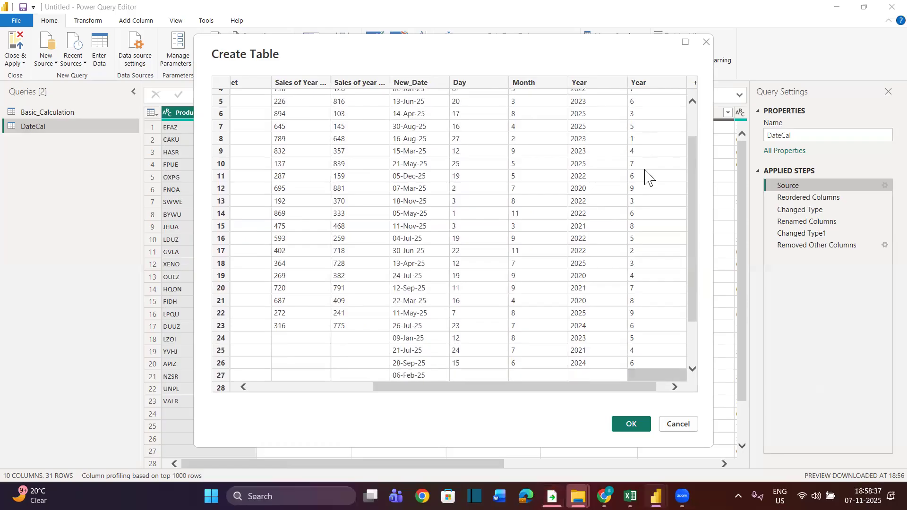
- Finish editing the source table and apply its data to the DateCal query
type("8")
left_click(579, 214)
scroll(580, 217, "up", 2)
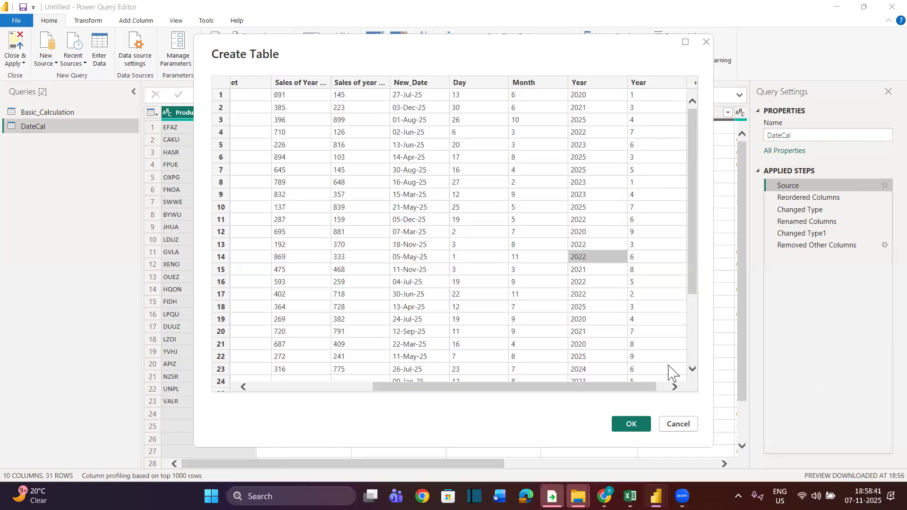
left_click(631, 424)
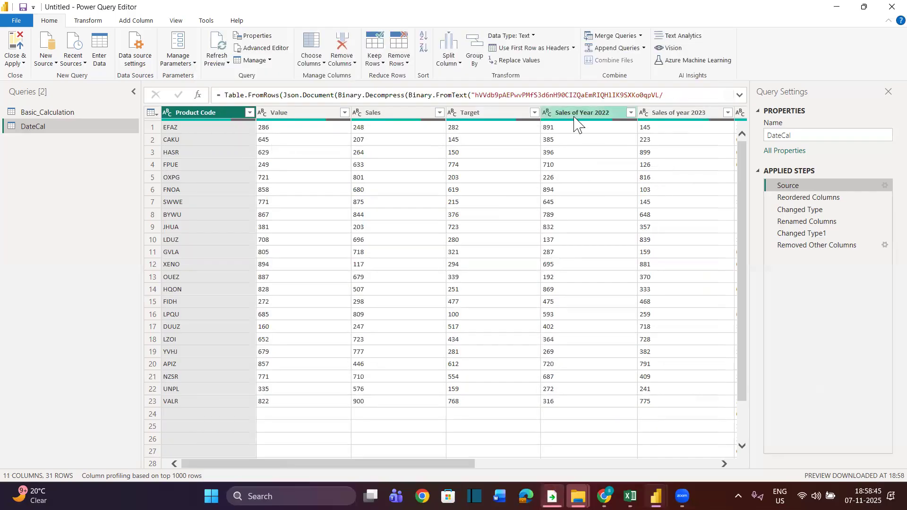
- Insert a step after Source that keeps only New_Date, Day, Month and both Year columns, removing all other columns
scroll(457, 263, "right", 5)
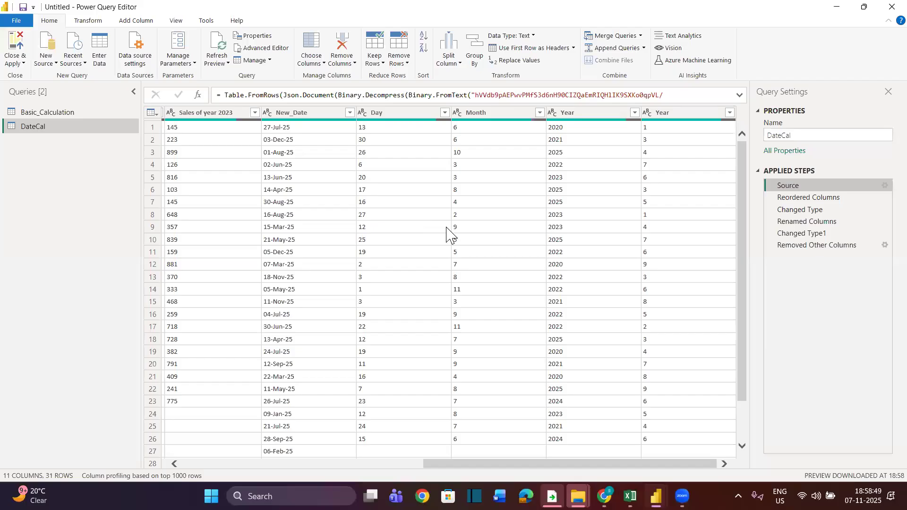
scroll(453, 234, "left", 5)
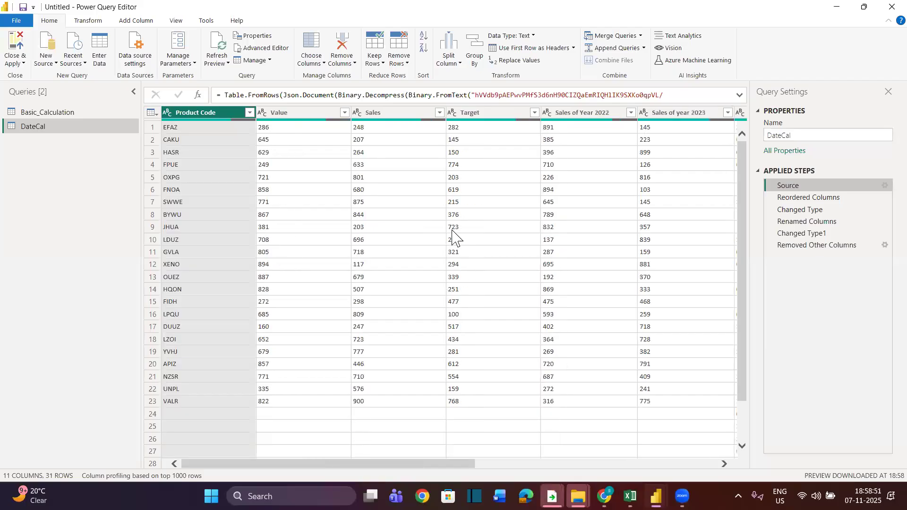
scroll(453, 235, "right", 5)
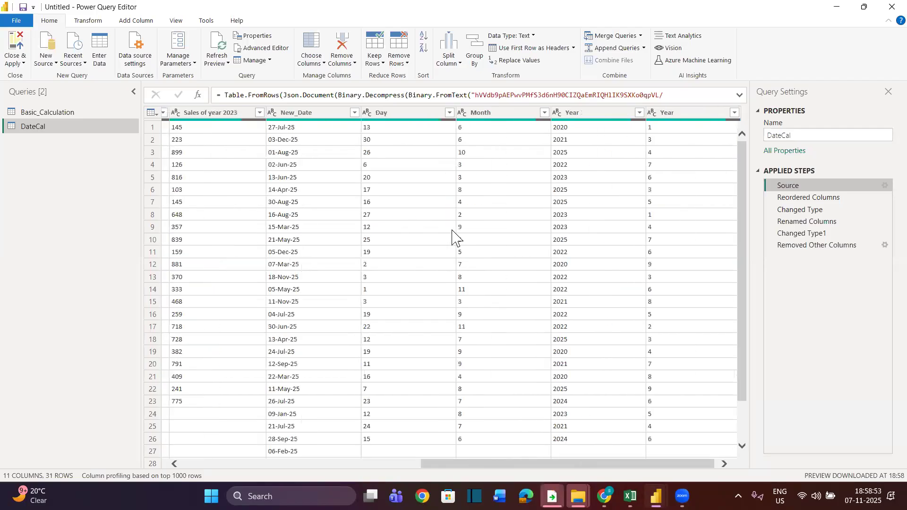
scroll(363, 218, "right", 1)
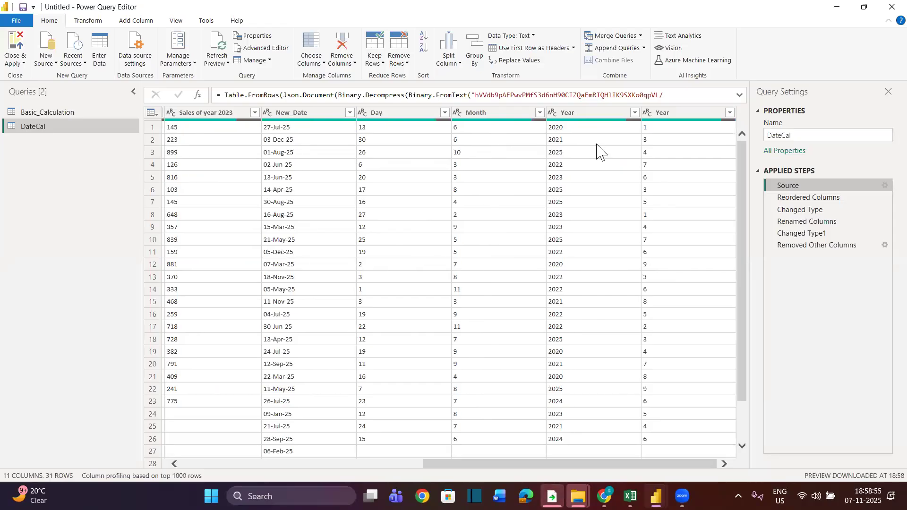
left_click(323, 116)
left_click(655, 115, "shift")
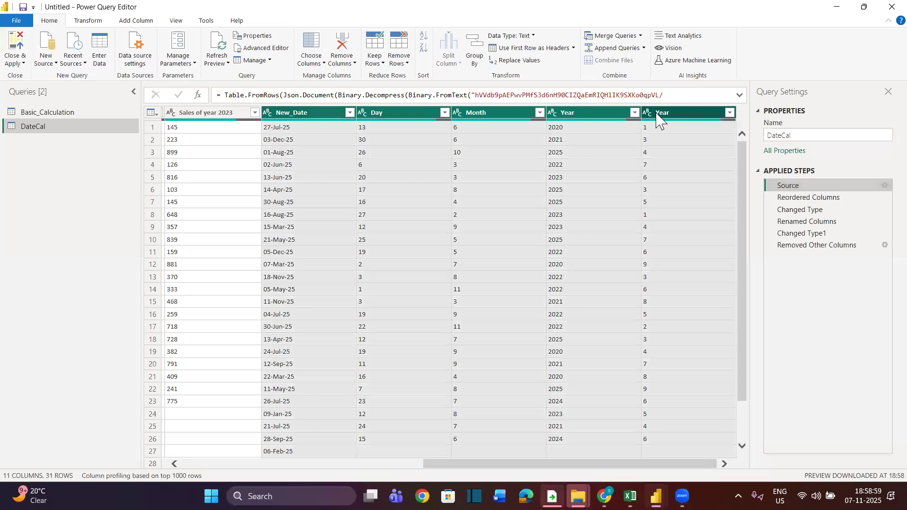
right_click(655, 115)
left_click(681, 160)
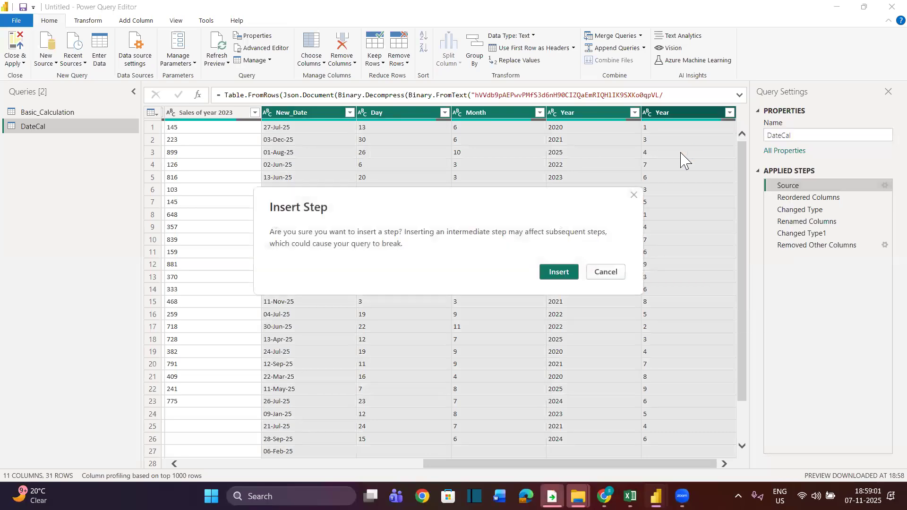
key("Escape")
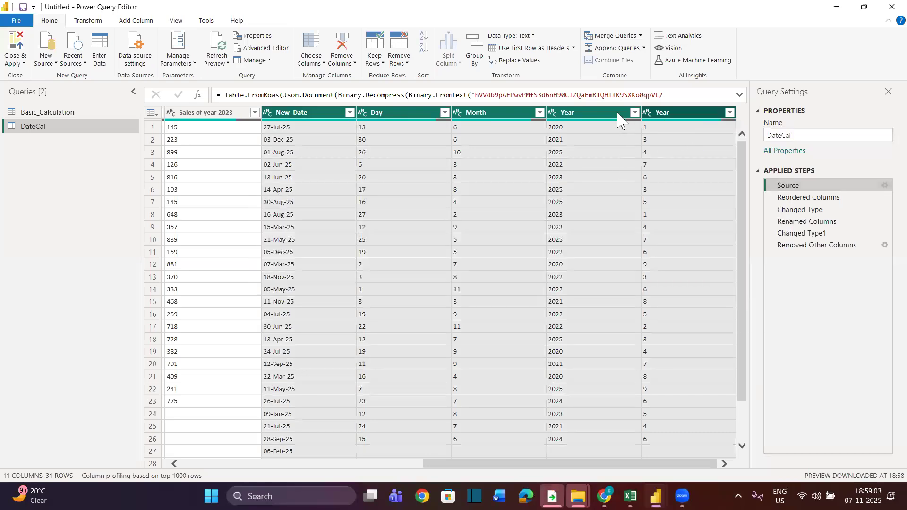
right_click(616, 113)
left_click(641, 161)
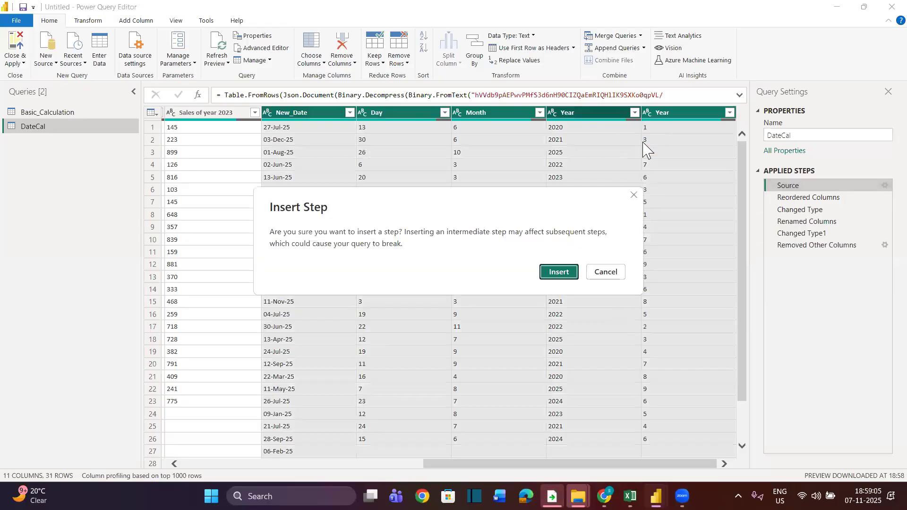
left_click(563, 278)
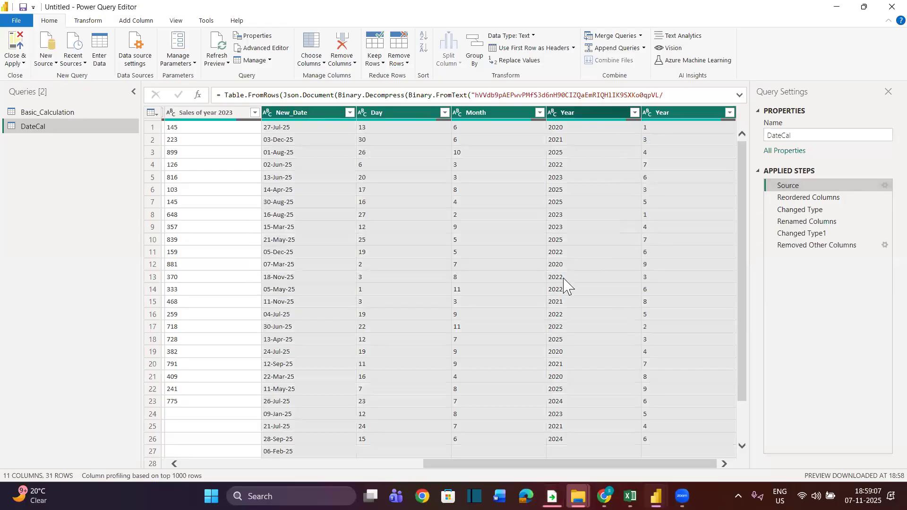
left_click(472, 179)
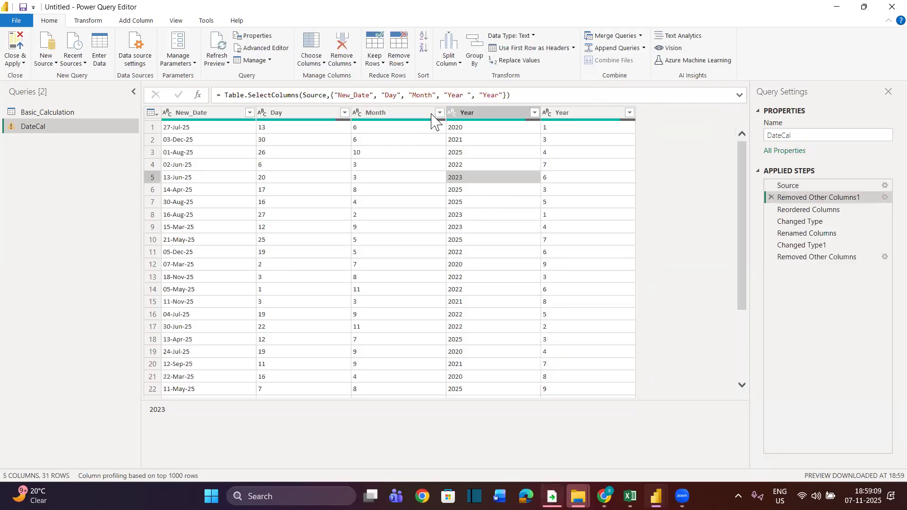
- Remove the original Year column with the four-digit years, inserting the removal as an intermediate step
left_click(464, 113)
right_click(467, 113)
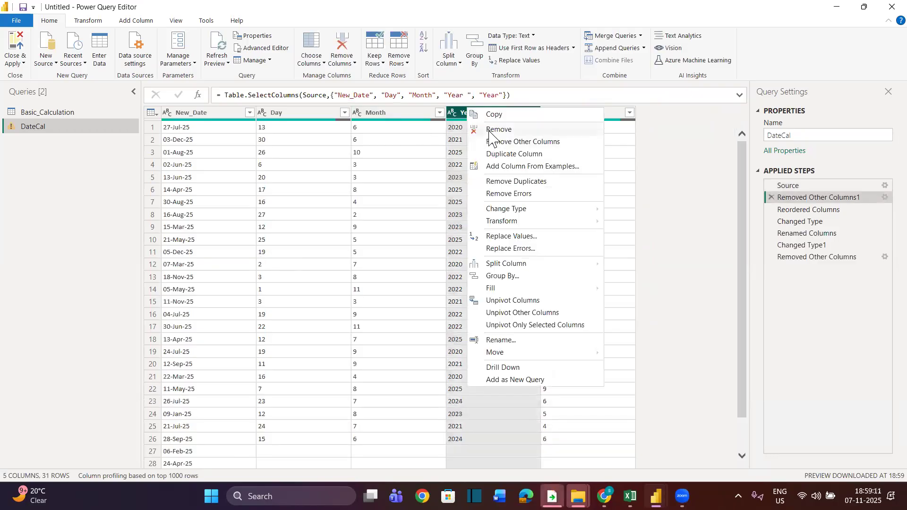
left_click(487, 135)
left_click(558, 271)
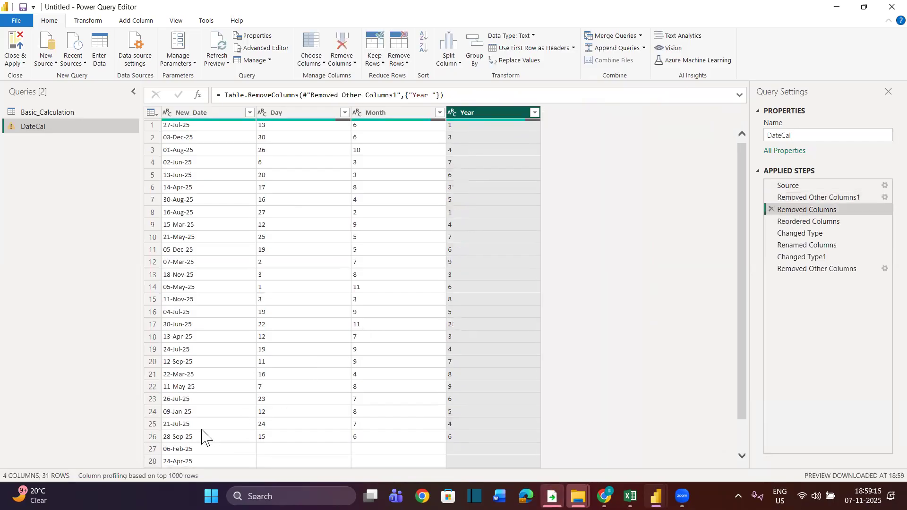
scroll(201, 437, "down", 1)
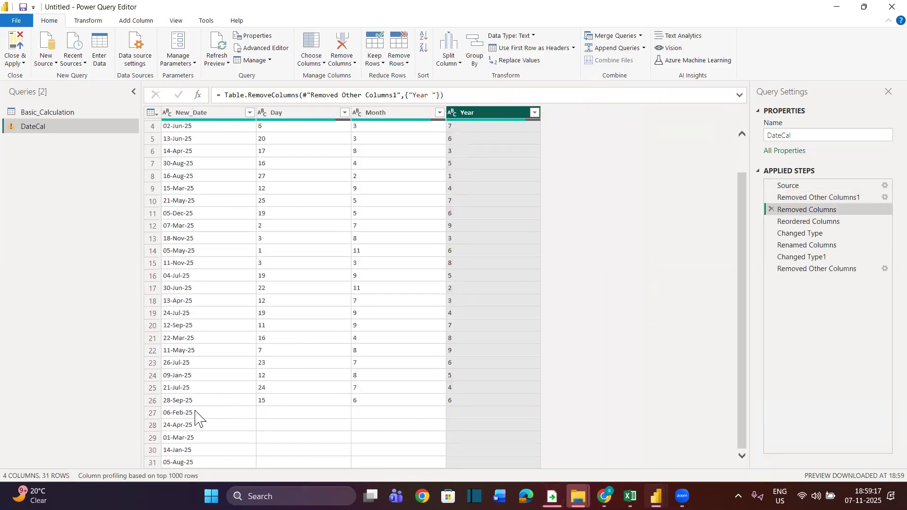
- Remove the bottom 5 rows from the DateCal query, inserting the removal as an intermediate step
scroll(313, 374, "up", 1)
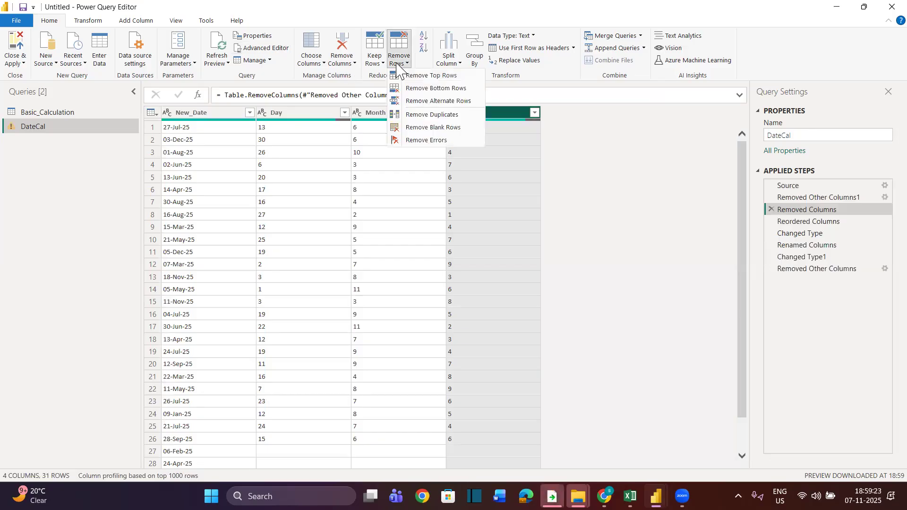
left_click(427, 88)
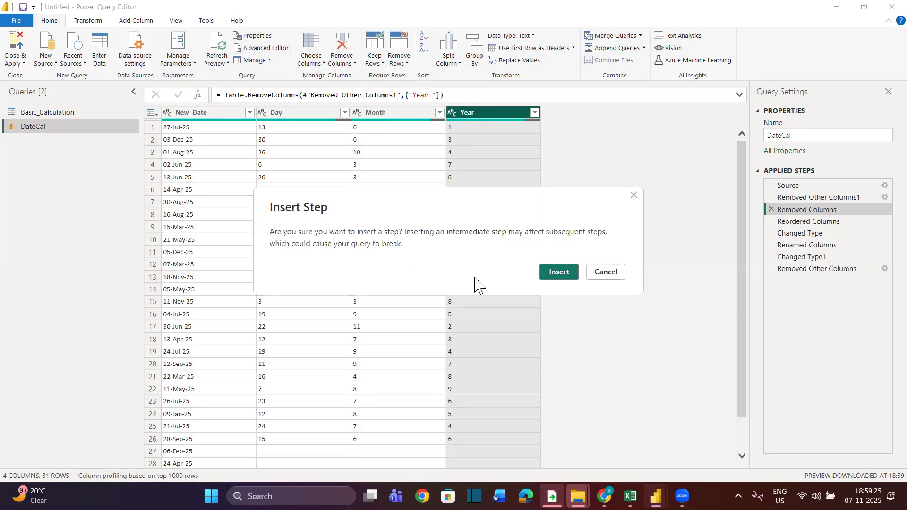
left_click(550, 276)
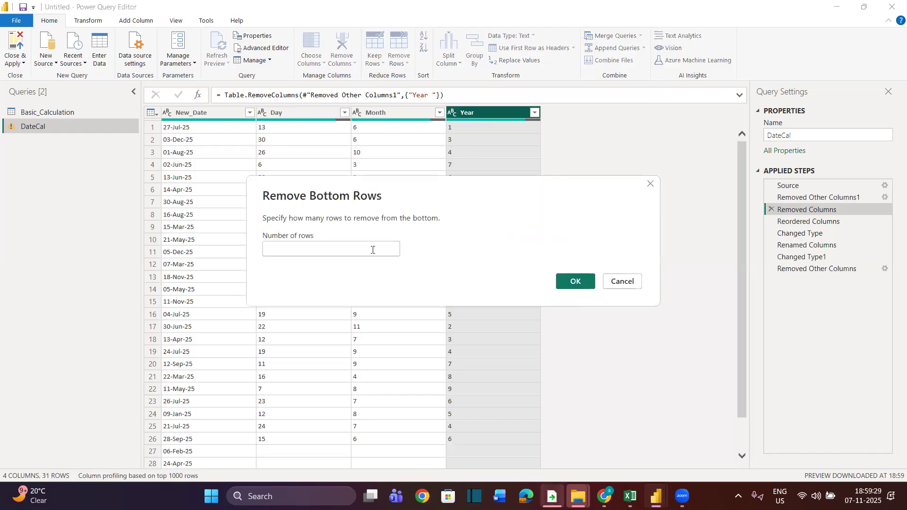
type("5")
key("Return")
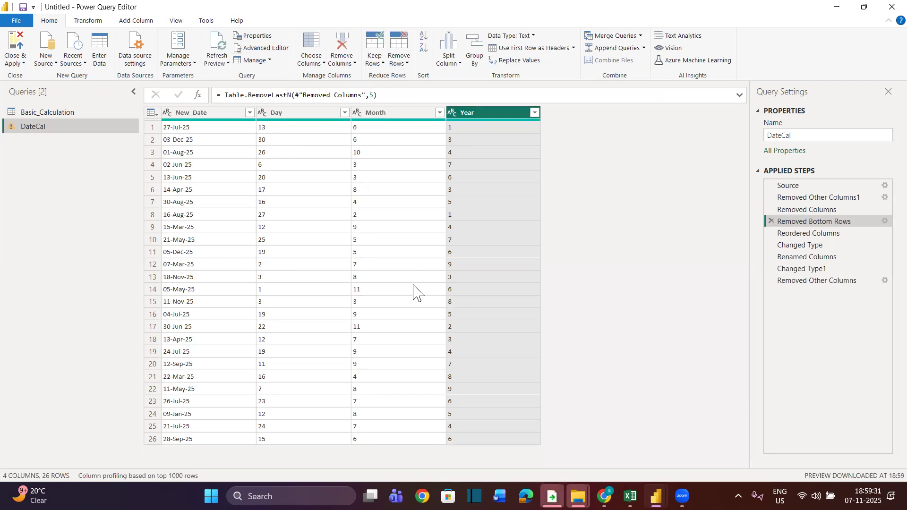
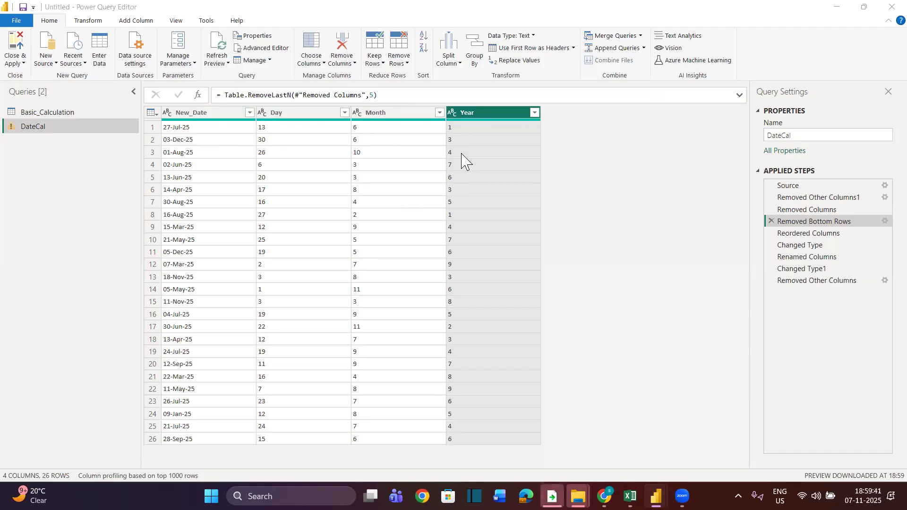
- Try to apply the query changes to the model and close the query editor
left_click(23, 64)
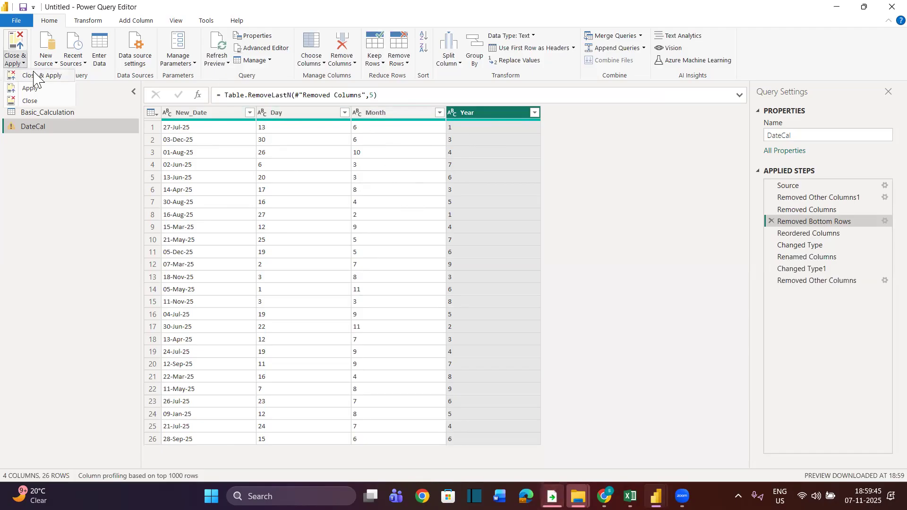
left_click(34, 75)
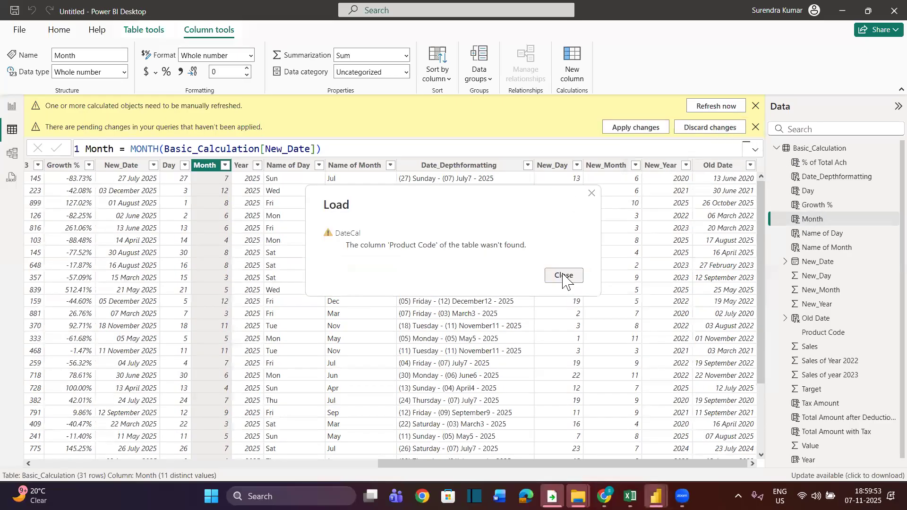
left_click(562, 275)
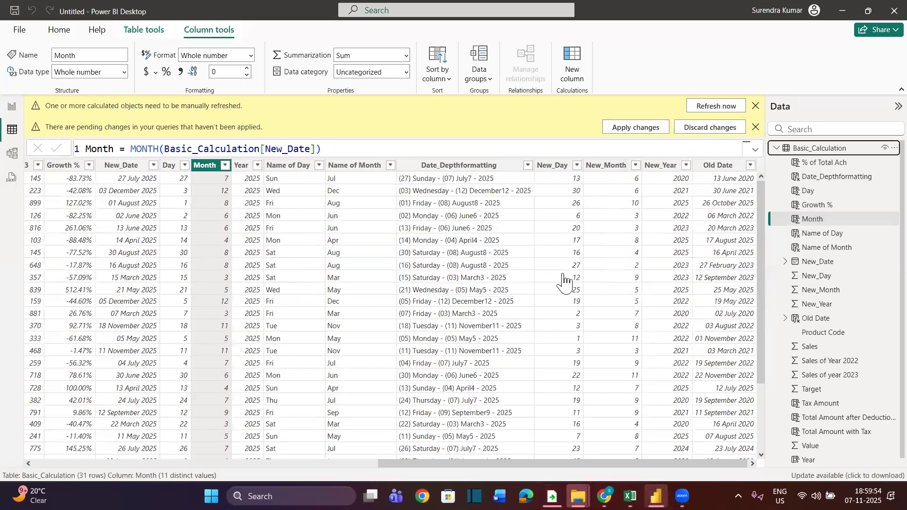
- Refresh the calculated objects and collapse the Basic_Calculation field list
left_click(775, 149)
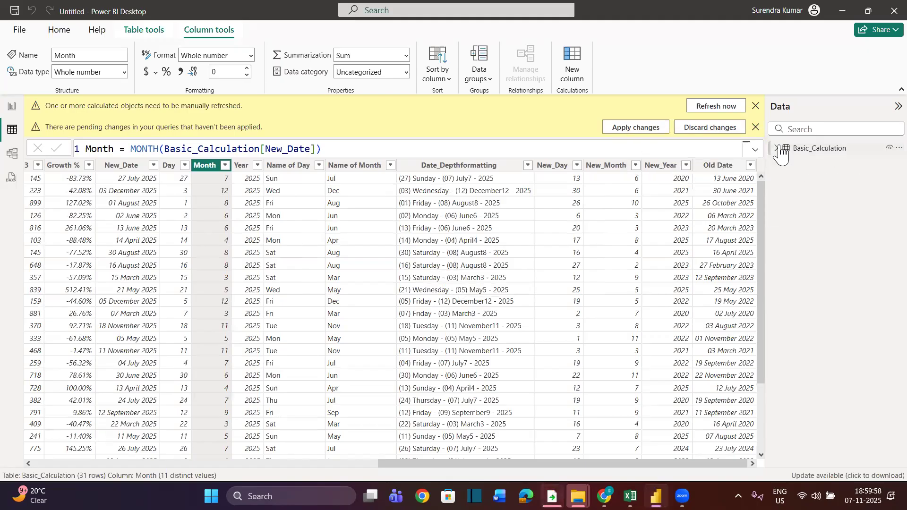
left_click(729, 105)
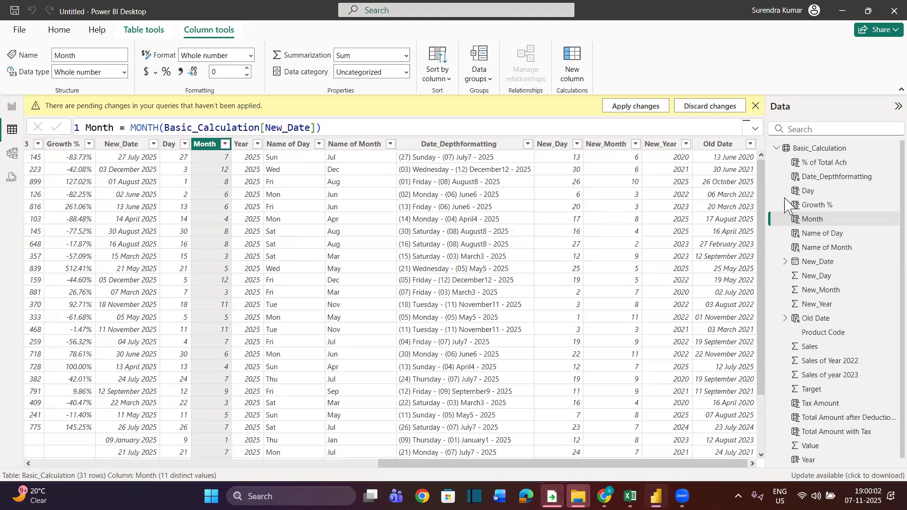
left_click(776, 147)
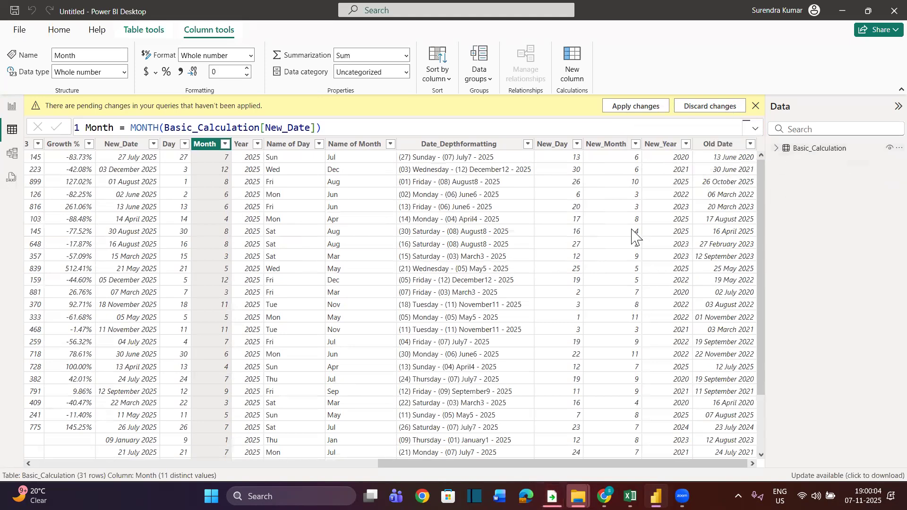
- Look across the Basic_Calculation columns and try once more to apply the pending query changes
scroll(635, 234, "left", 3)
scroll(634, 234, "left", 5)
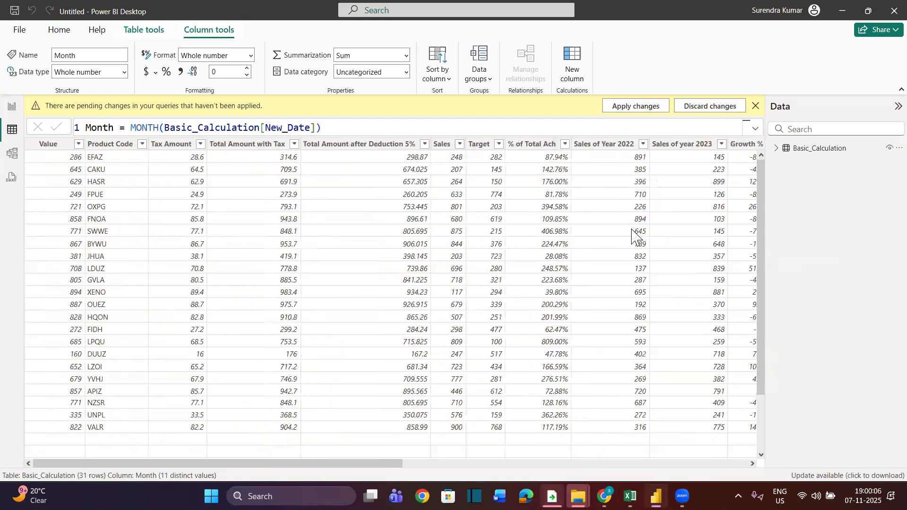
scroll(634, 235, "right", 10)
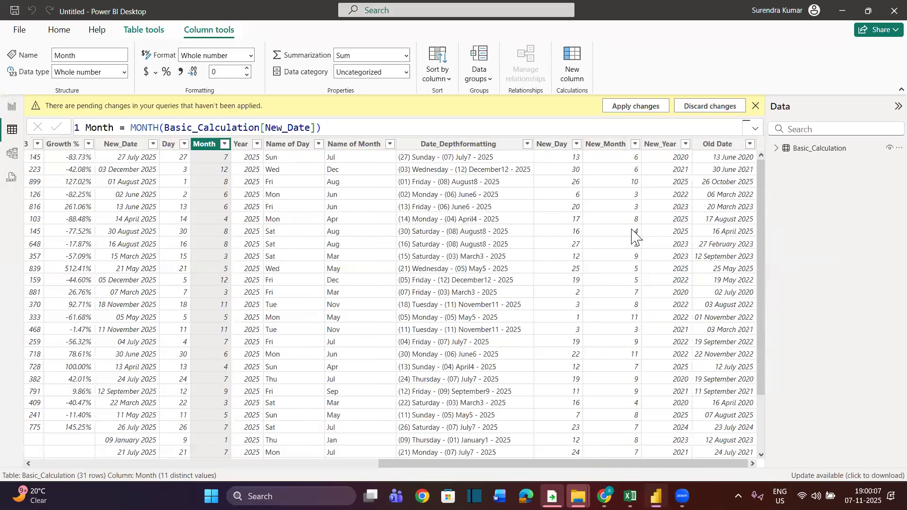
left_click(660, 112)
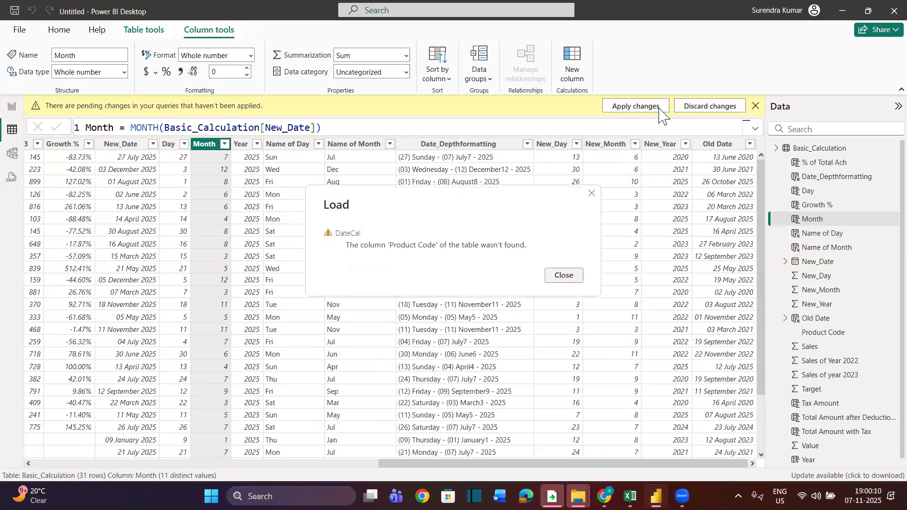
left_click(558, 279)
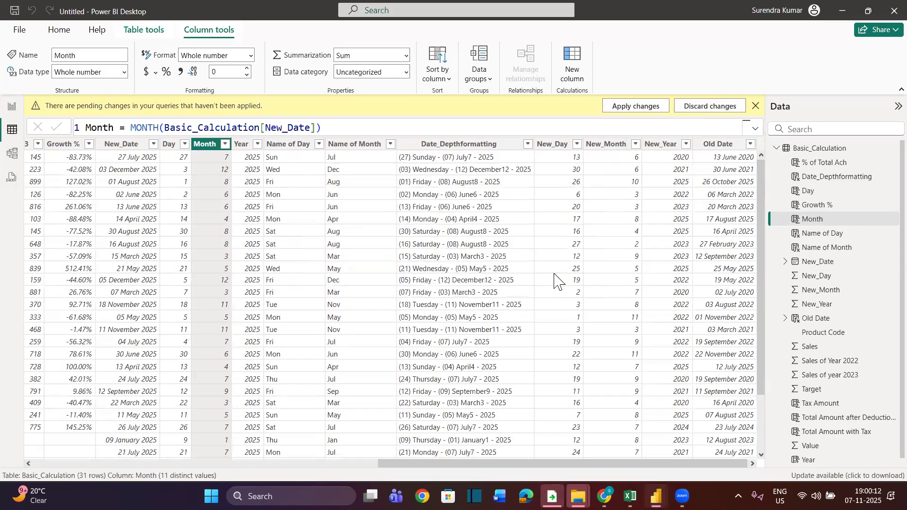
- Discard the pending changes to the DateCal query
scroll(478, 358, "down", 2)
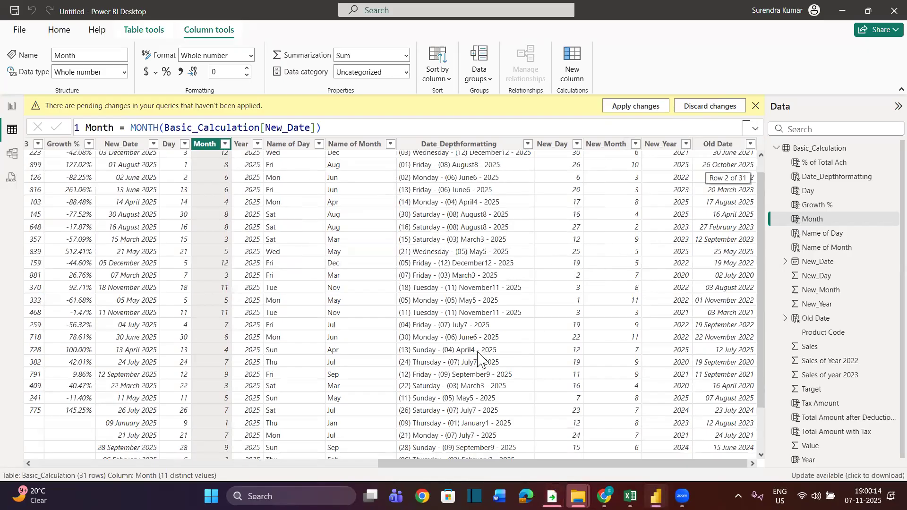
scroll(478, 359, "up", 3)
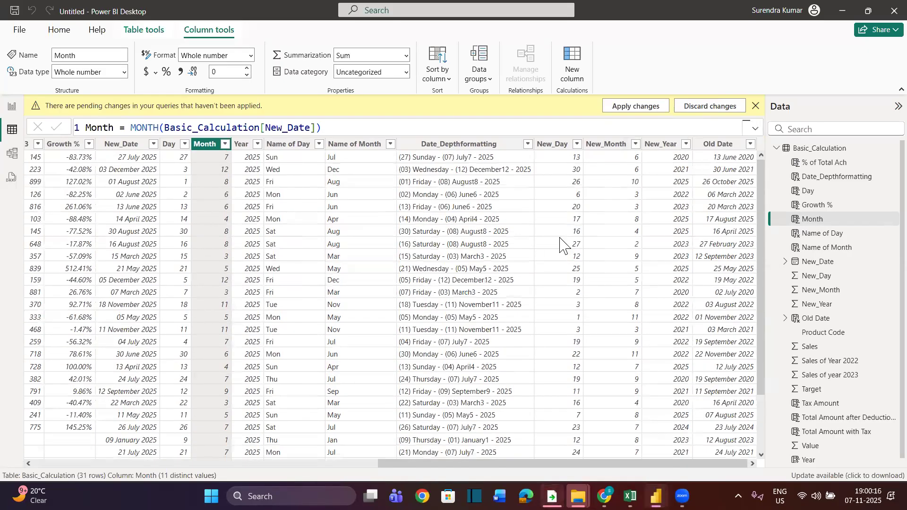
scroll(461, 208, "left", 3)
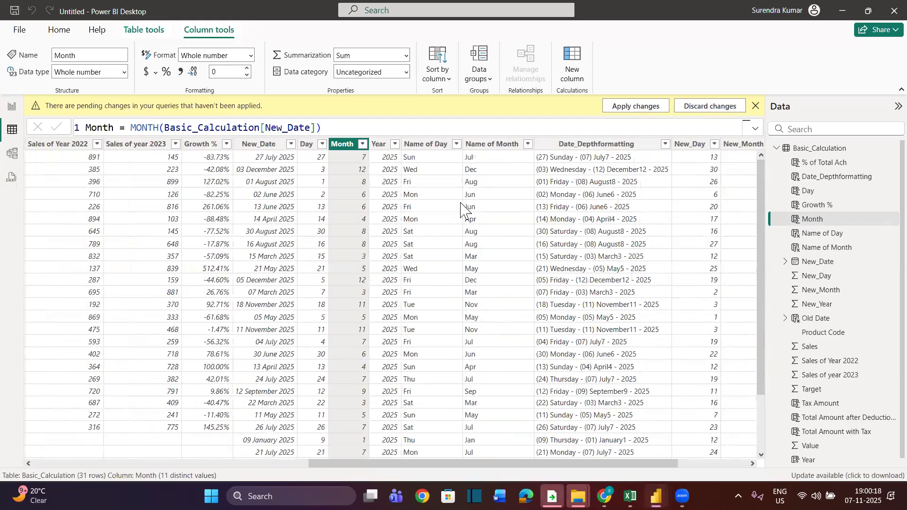
scroll(460, 208, "left", 1)
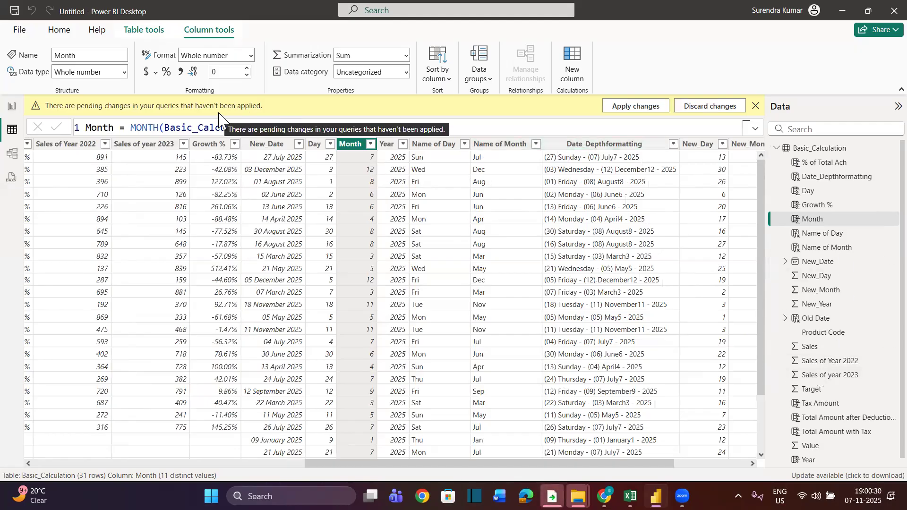
left_click(692, 110)
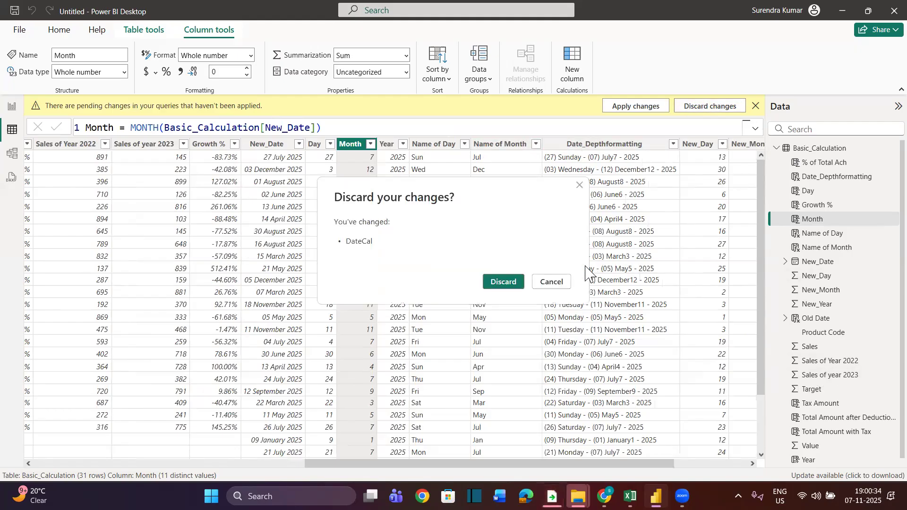
left_click(516, 282)
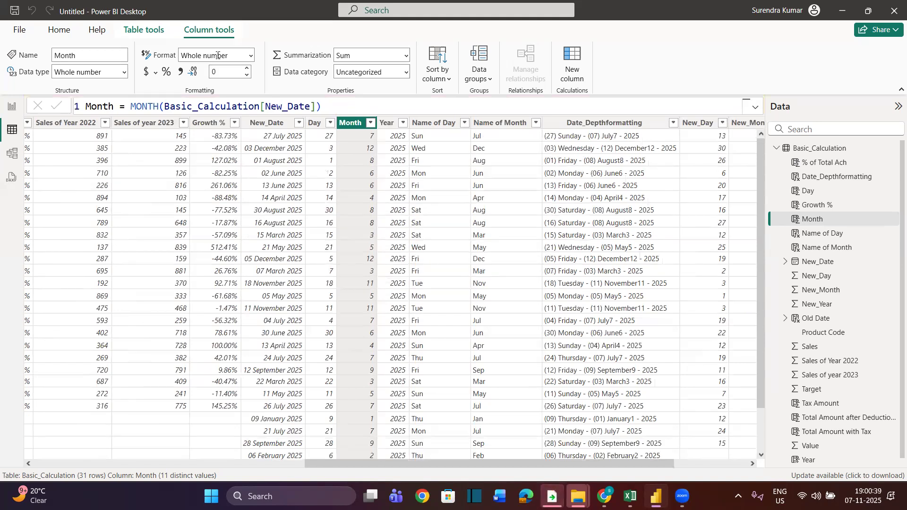
- Reopen the query editor and examine the columns of the Basic_Calculation query
left_click(59, 29)
left_click(301, 58)
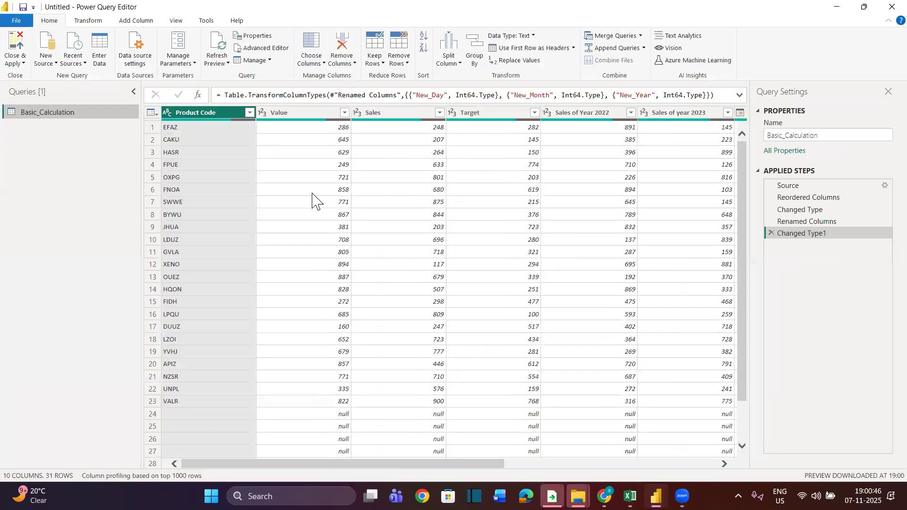
scroll(311, 198, "right", 5)
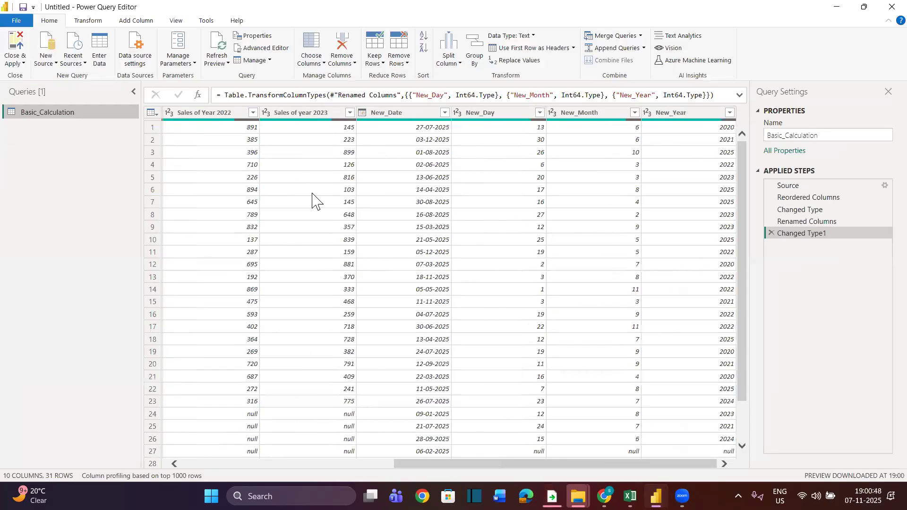
scroll(312, 199, "left", 5)
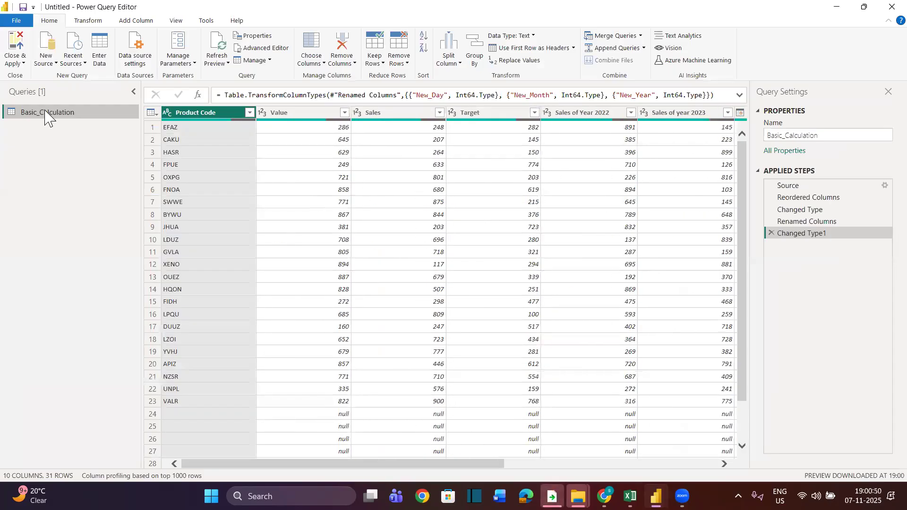
right_click(46, 116)
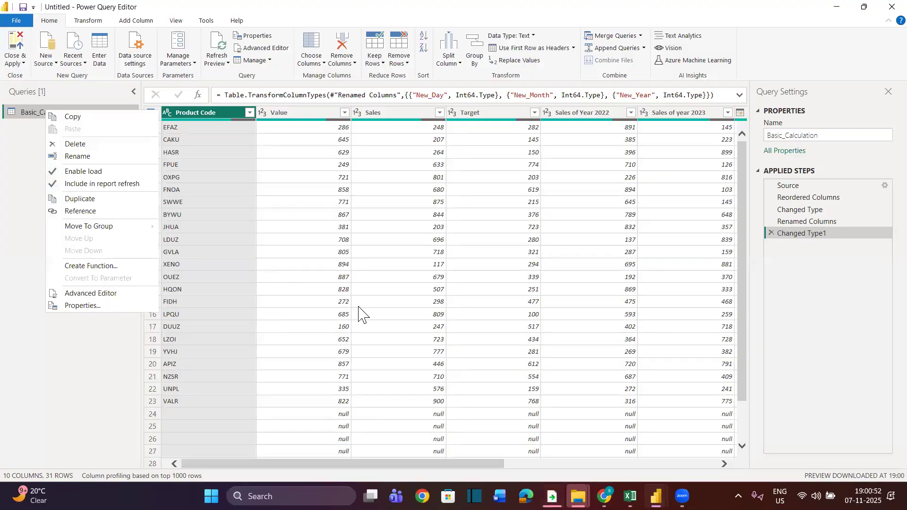
left_click(358, 305)
- Switch to the Book1 workbook in Excel and enter =RANDBETWEEN(1,8) in cell S2, the first Year value
key("alt+Tab")
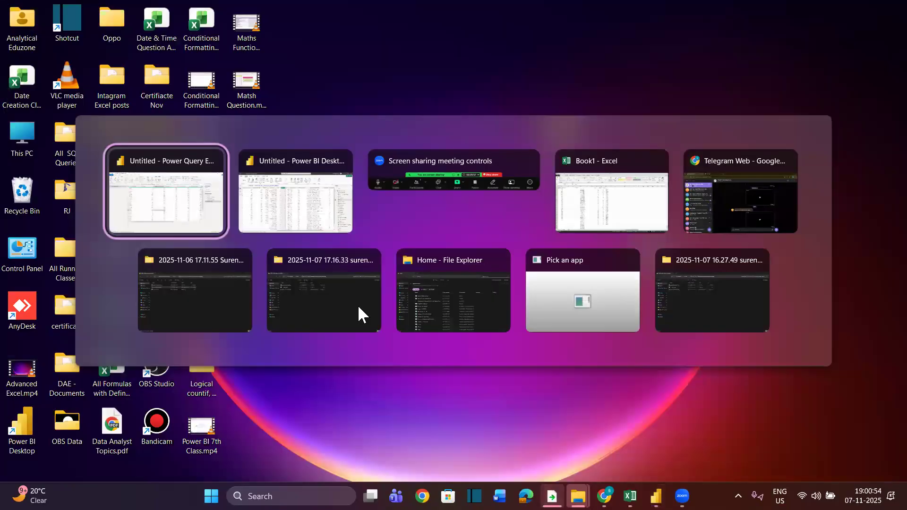
key("alt+Tab")
key("alt+Tab")
key("alt+Tab")
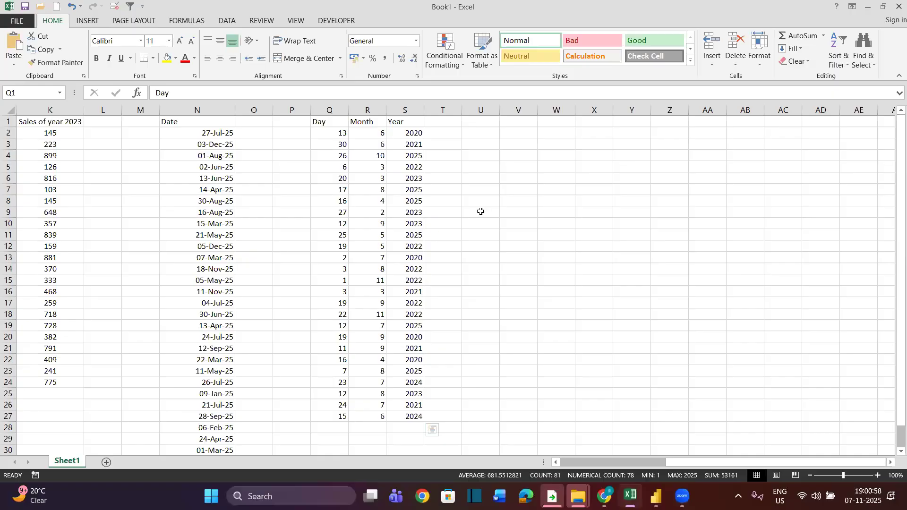
left_click(480, 211)
key("Up")
key("Up")
key("Up")
key("Up")
key("Up")
key("Up")
key("Up")
key("Up")
key("Left")
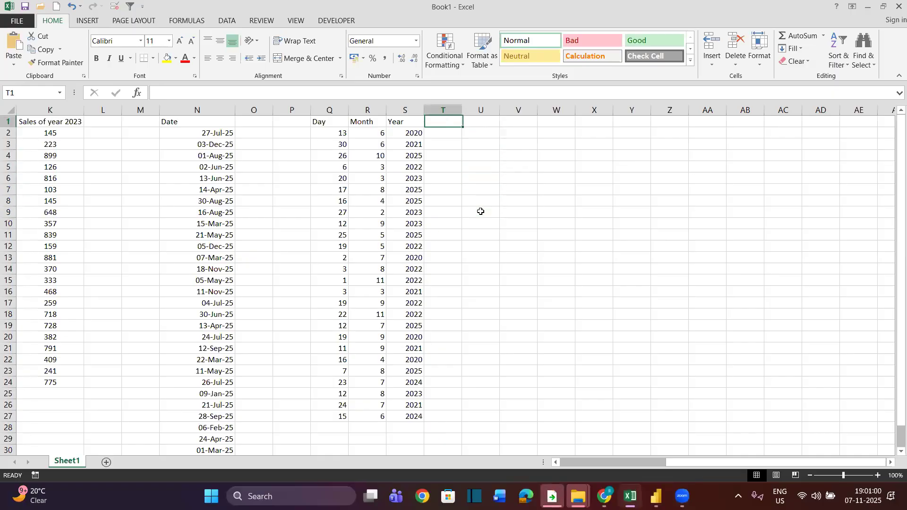
key("Left")
key("Down")
type("=randb")
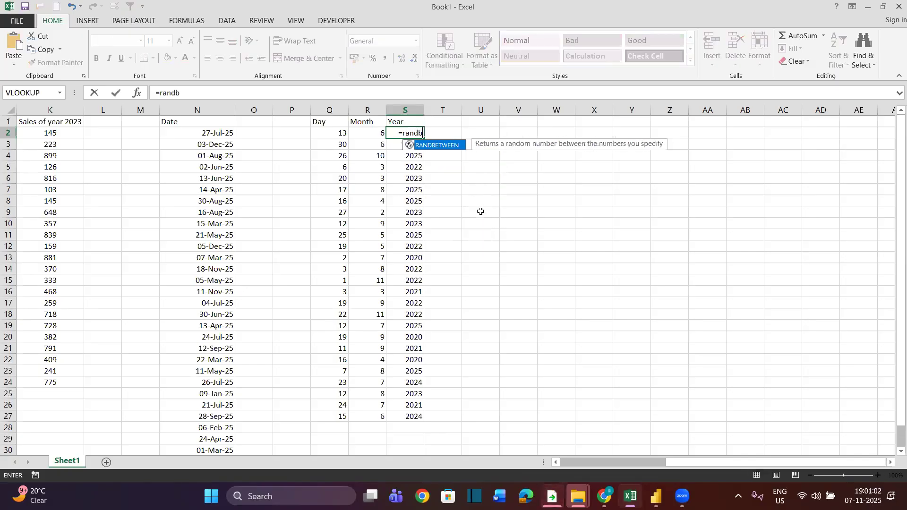
key("Tab")
type("1,8)")
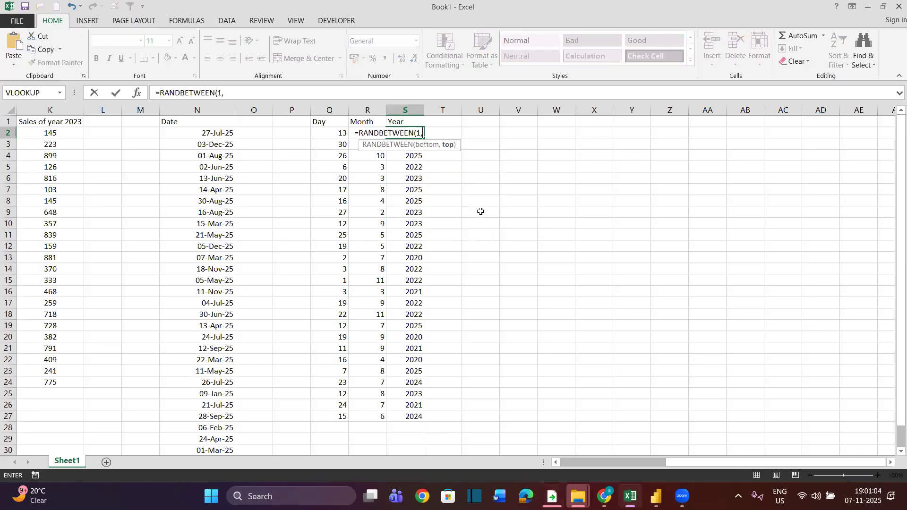
key("Return")
- Copy the RANDBETWEEN formula from S2 down the Year column to S27
key("Up")
key("ctrl+shift+Down")
key("ctrl+c")
key("Left")
key("Left")
key("Right")
key("Right")
key("ctrl+shift+Down")
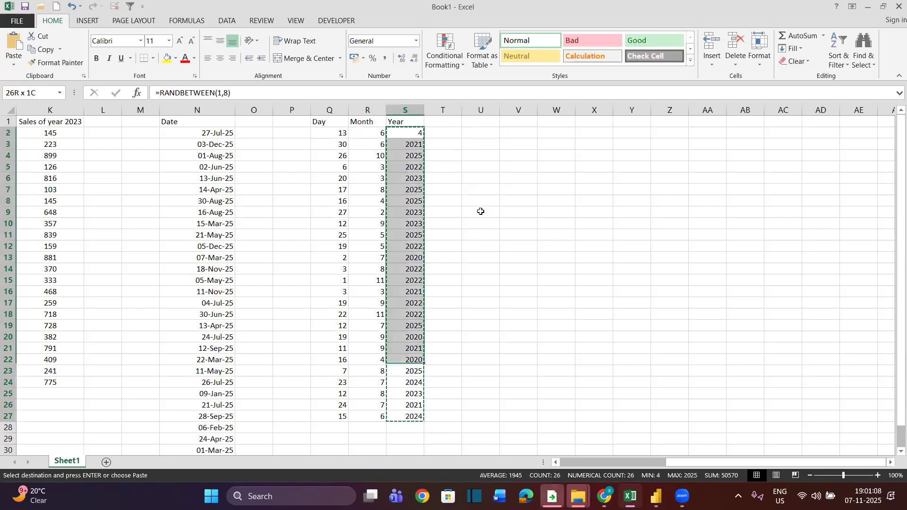
key("Return")
- Copy the whole Date column with its header from column N into column P, beside the Day column
key("Up")
key("Left")
key("Left")
key("Left")
key("Left")
key("Left")
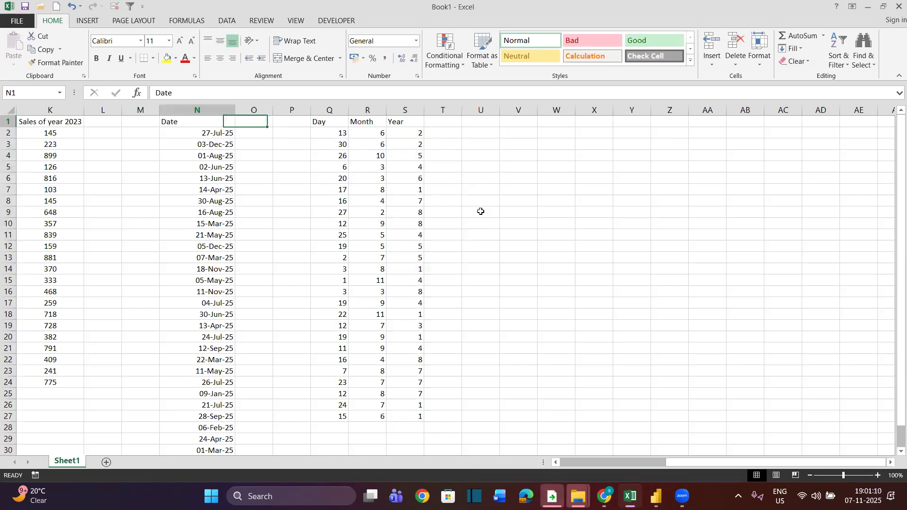
key("ctrl+shift+Down")
key("ctrl+c")
key("Right")
key("Right")
key("Right")
key("Left")
key("ctrl+v")
key("Down")
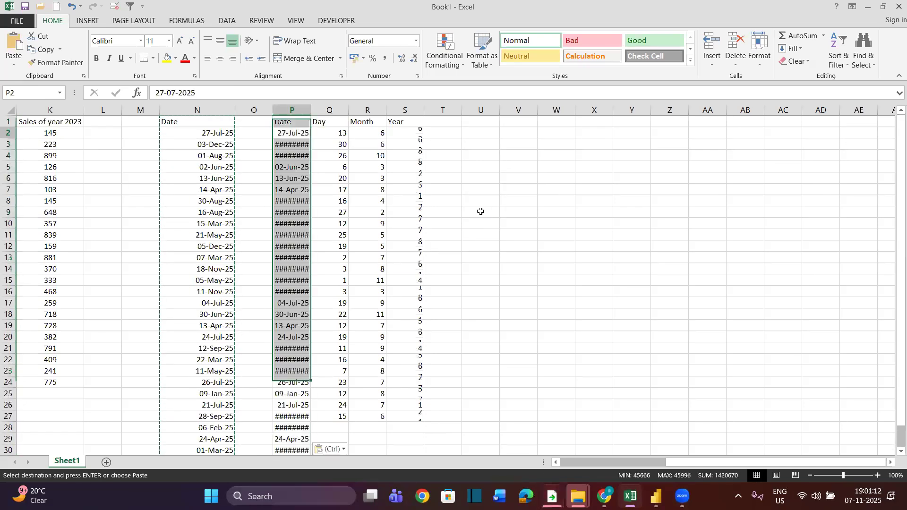
- Delete the last five dates in P28:P32, which have no matching Day, Month and Year values
key("ctrl+Down")
key("Up")
key("Up")
key("Up")
key("Up")
key("ctrl+shift+Down")
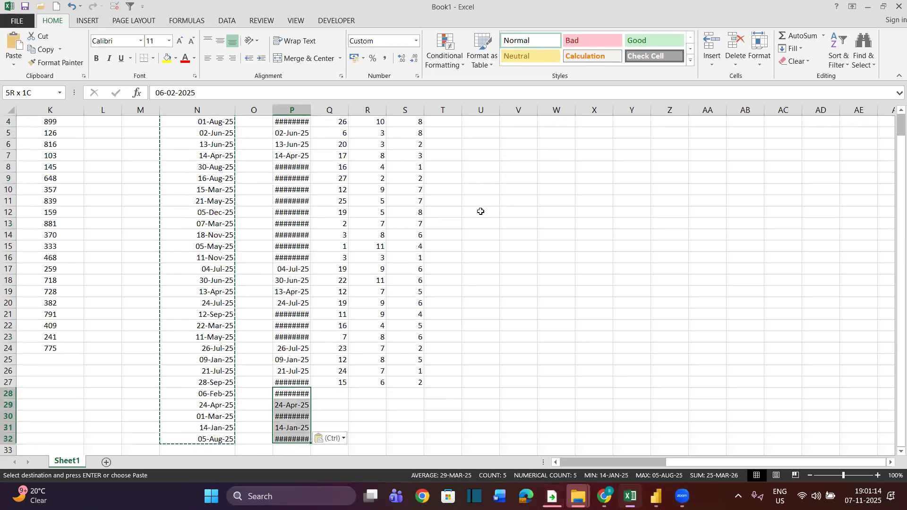
key("Delete")
- Copy the Date, Day, Month and Year table in P1:S27 to the clipboard
key("ctrl+Up")
key("ctrl+Up")
key("ctrl+shift+Down")
key("ctrl+shift+Right")
key("ctrl+c")
key("ctrl+alt+v")
key("Escape")
key("ctrl+c")
key("ctrl+c")
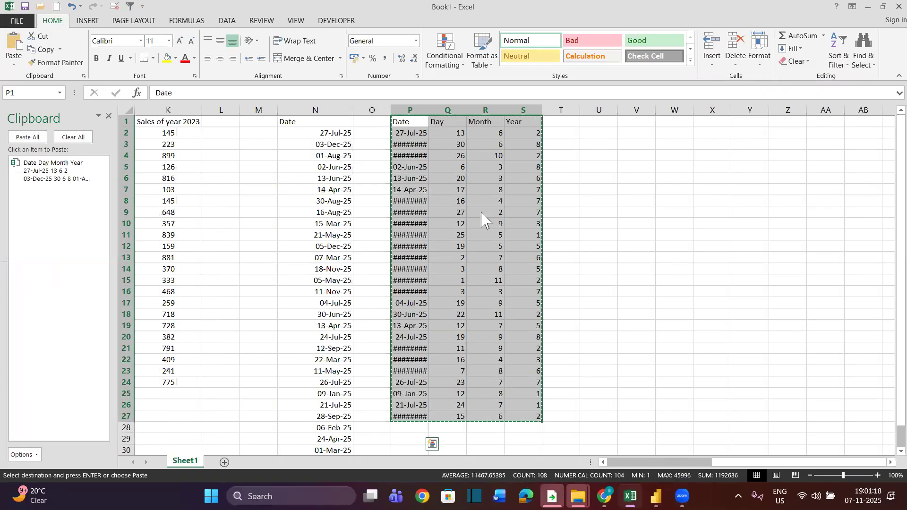
- Switch to Power Query Editor and close it, applying the pending query changes
key("alt+Tab")
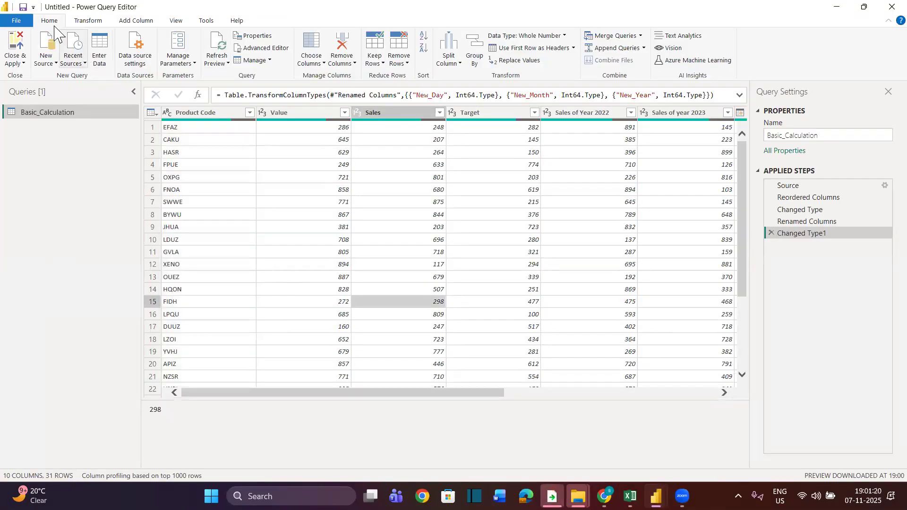
left_click(24, 63)
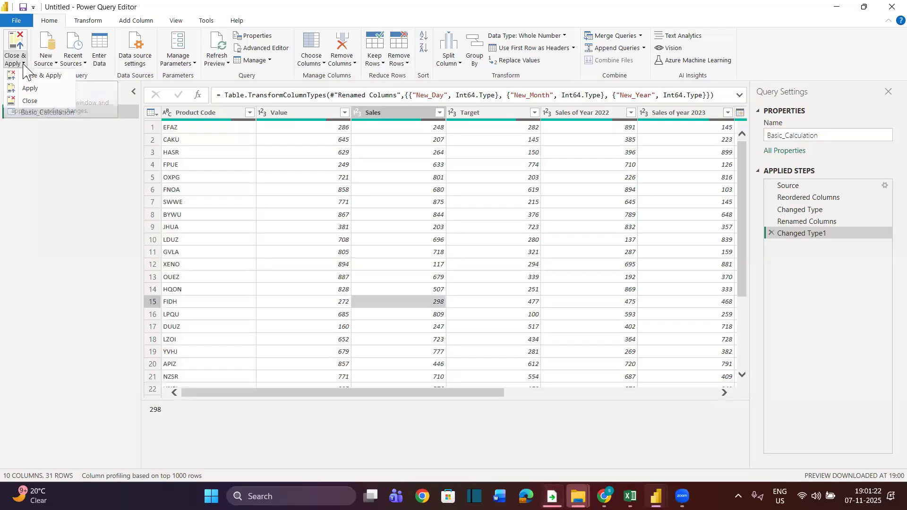
left_click(32, 75)
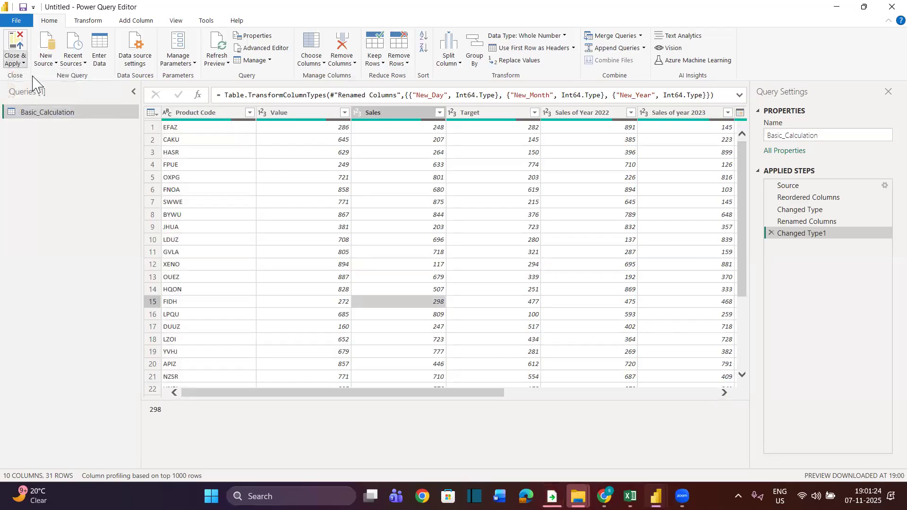
- Paste the copied Date, Day, Month and Year table into Power BI's Create Table grid, starting at its first column header
key("alt+Tab")
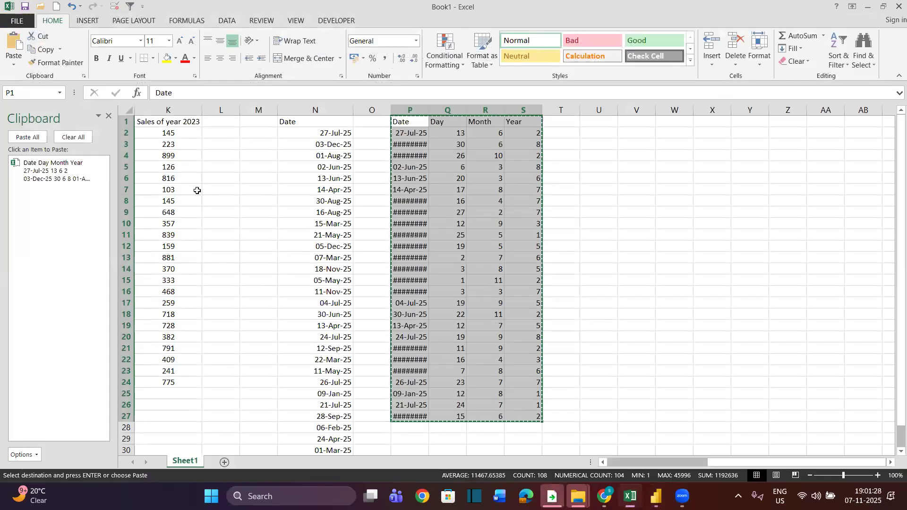
left_click(282, 277)
key("alt+Tab")
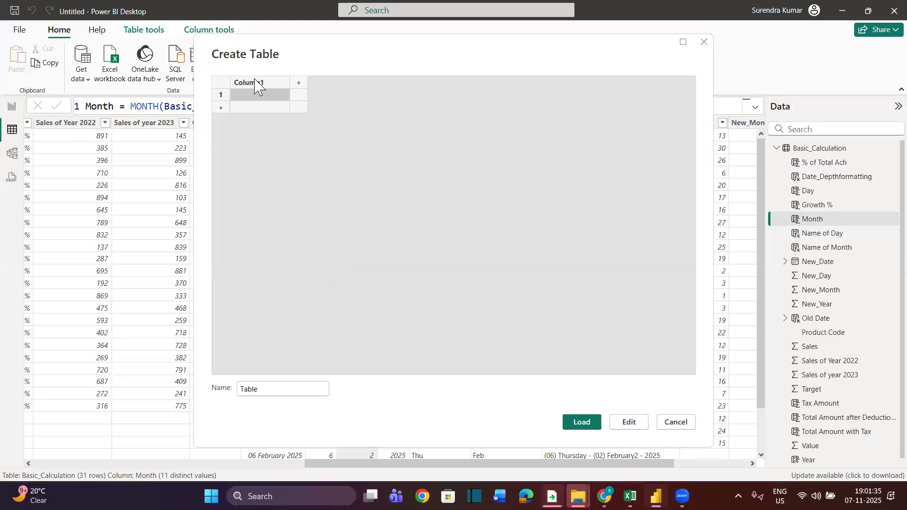
left_click(255, 86)
key("ctrl+v")
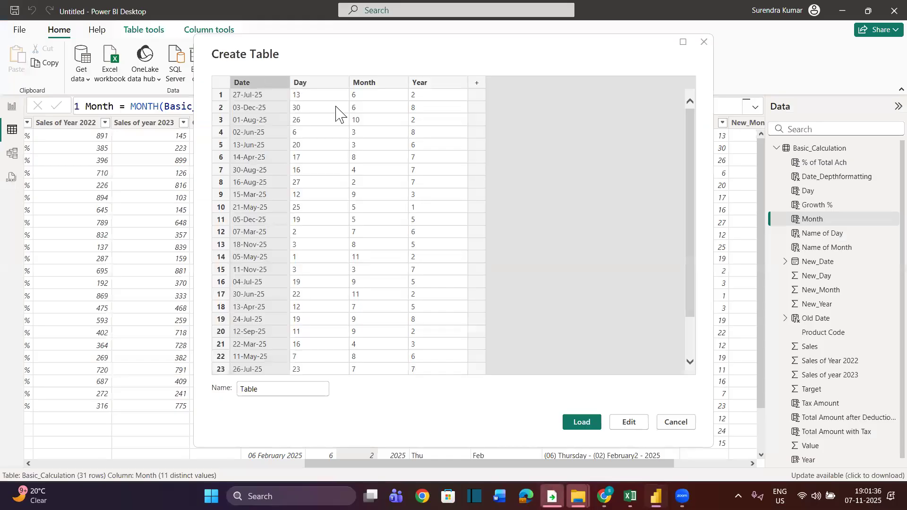
- Name the new table Date_Calculation and load it into the model
double_click(301, 391)
type("Da")
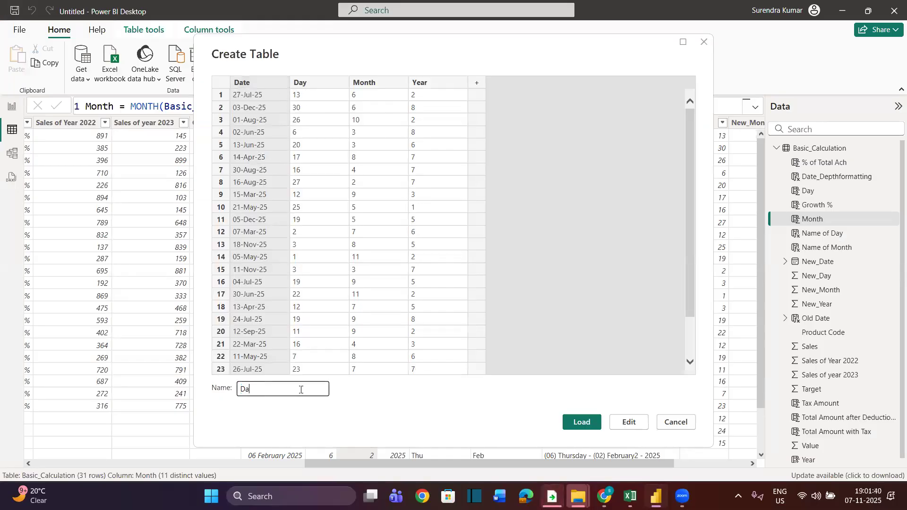
type("te Calcula")
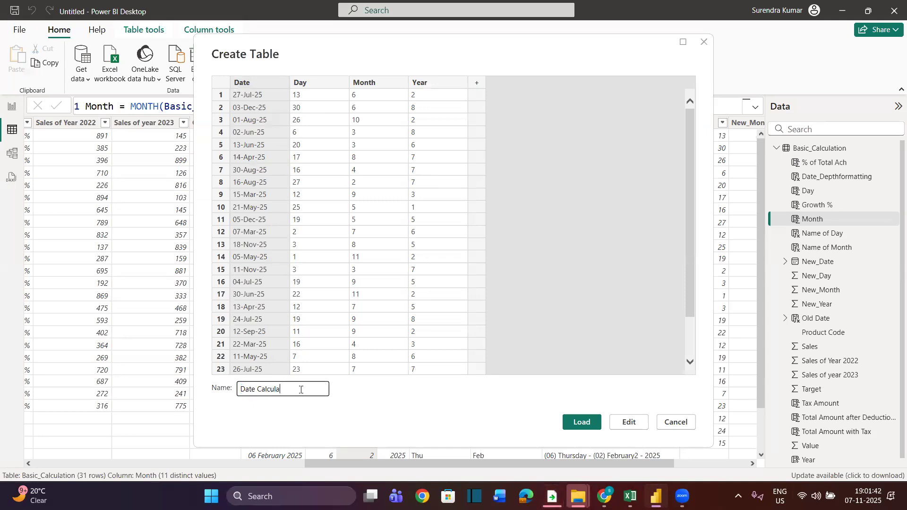
type("tion")
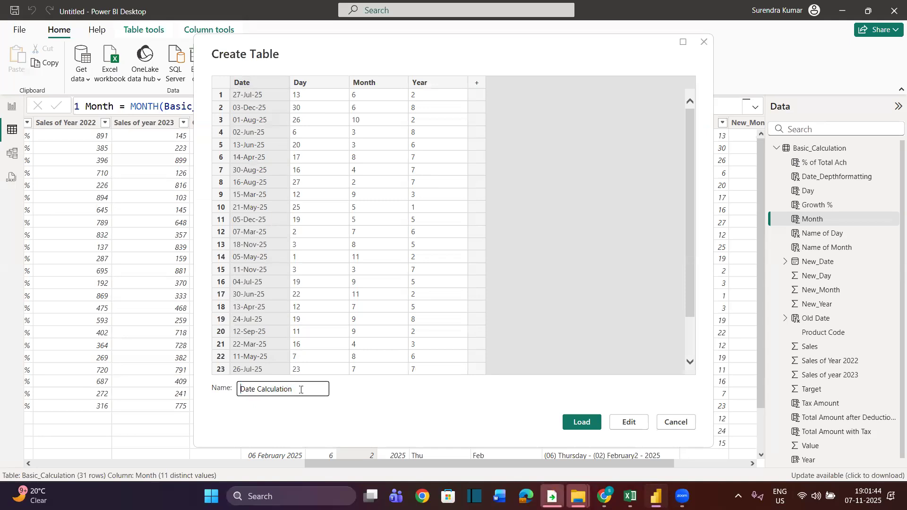
key("BackSpace")
type("_")
left_click(579, 423)
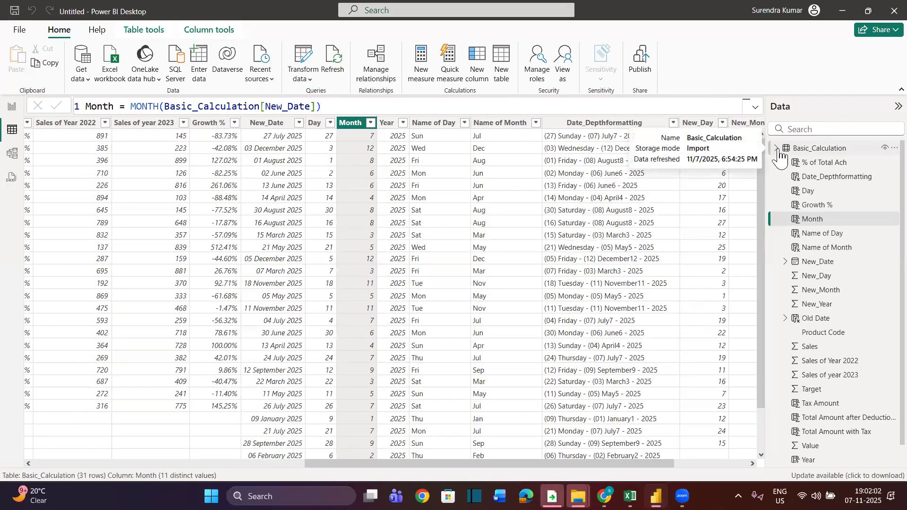
- Collapse the Basic_Calculation fields, expand Date_Calculation and display its table data
left_click(777, 149)
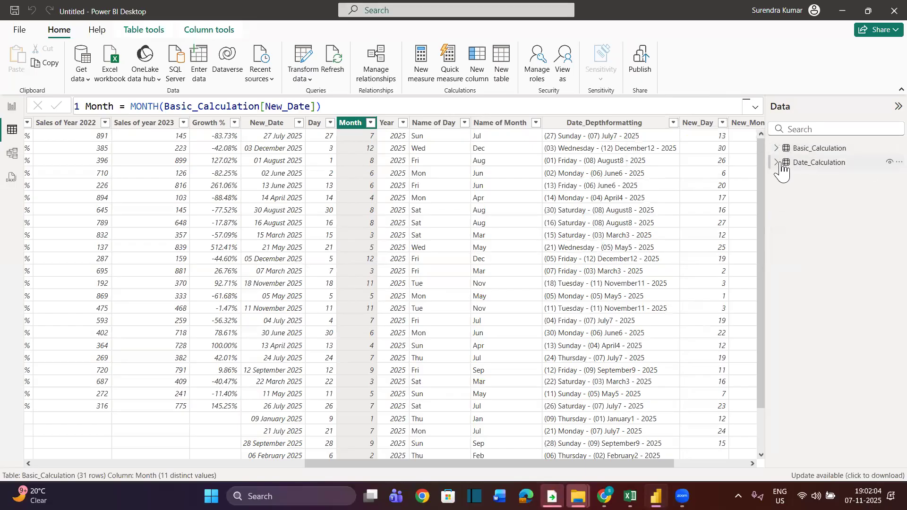
left_click(776, 162)
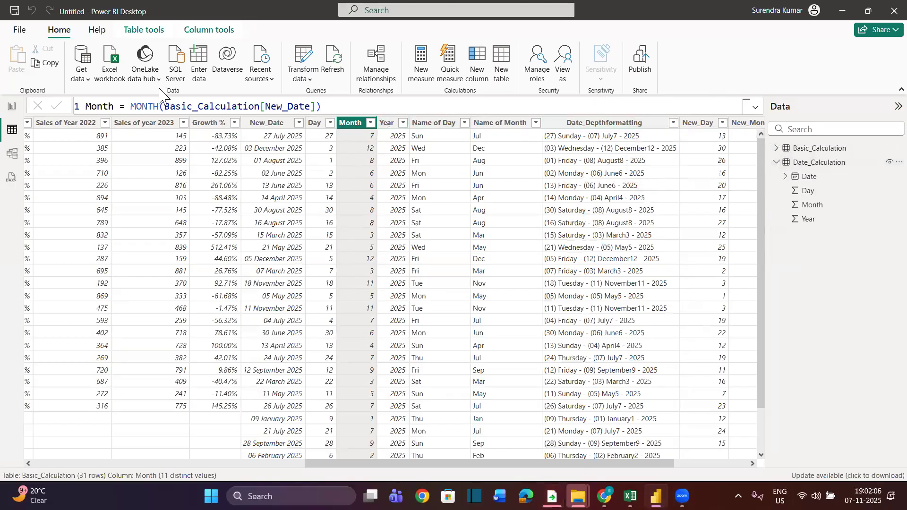
left_click(803, 162)
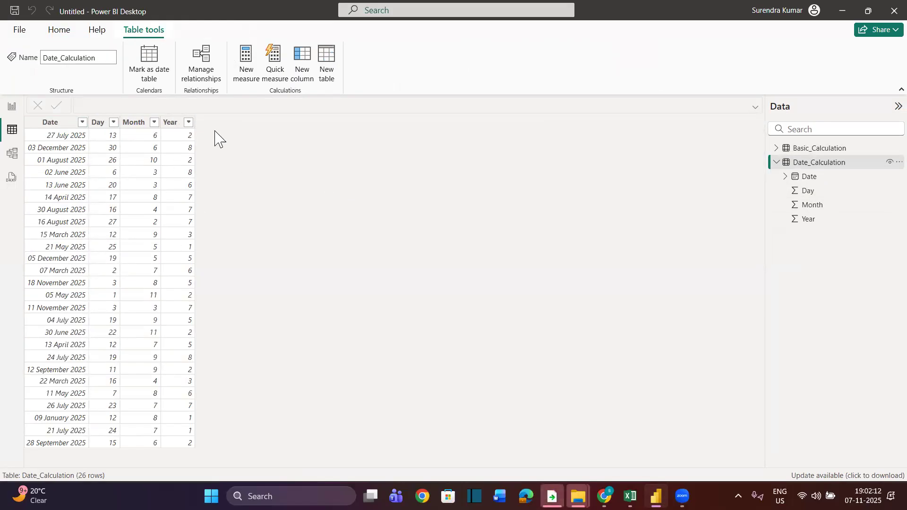
- Add a calculated column to Date_Calculation named Final Date and begin its formula with the DATE function
left_click(303, 56)
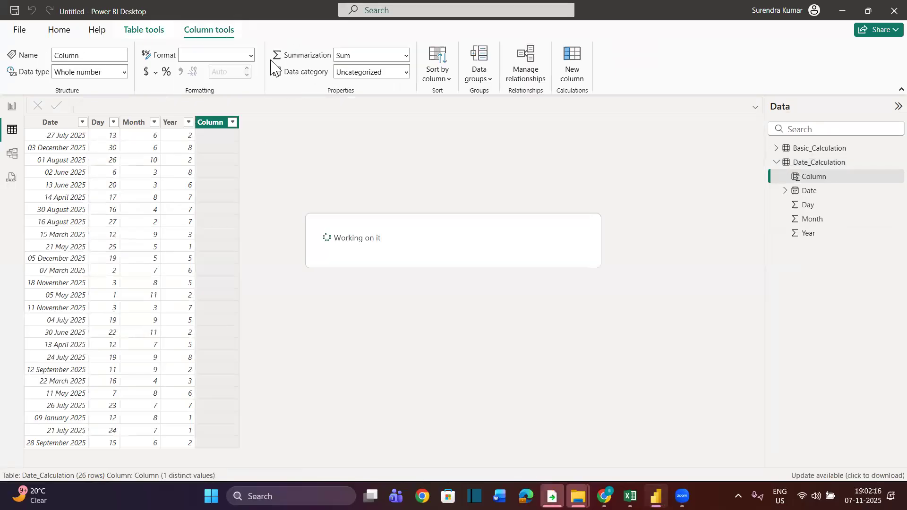
left_click(137, 100)
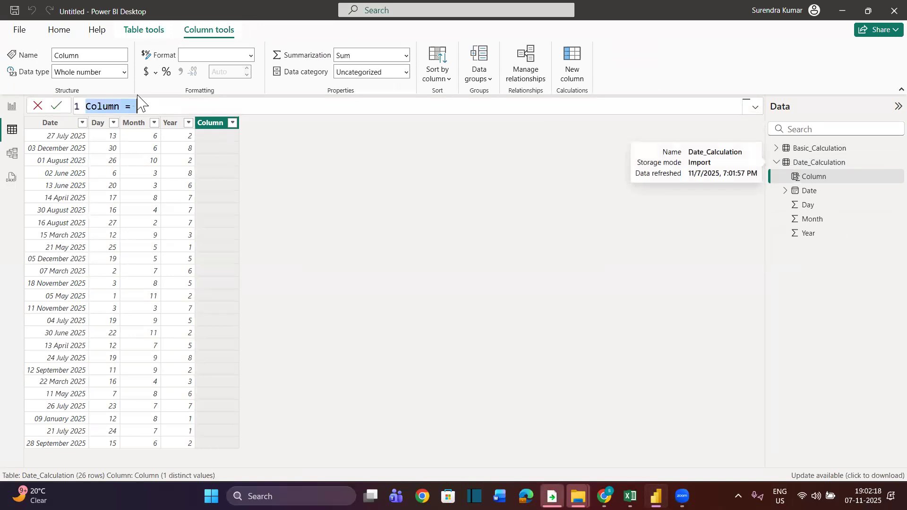
type("Final Dat")
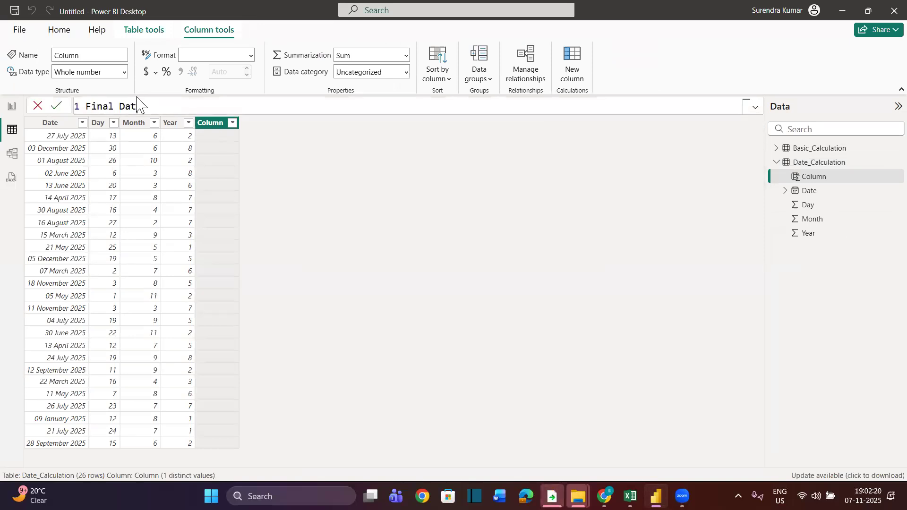
type("e = DATE(")
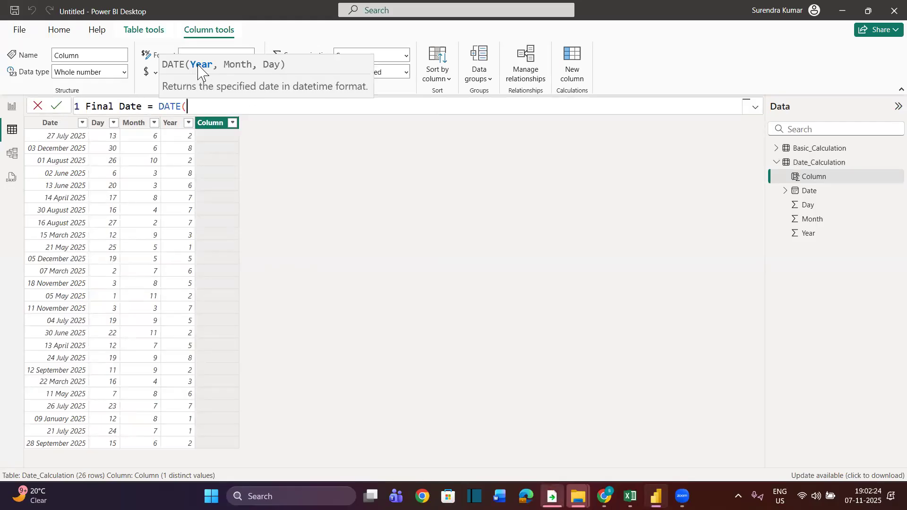
- Enter YEAR(Date_Calculation[Date]) as the start of the DATE function's year argument
type("Year")
key("Tab")
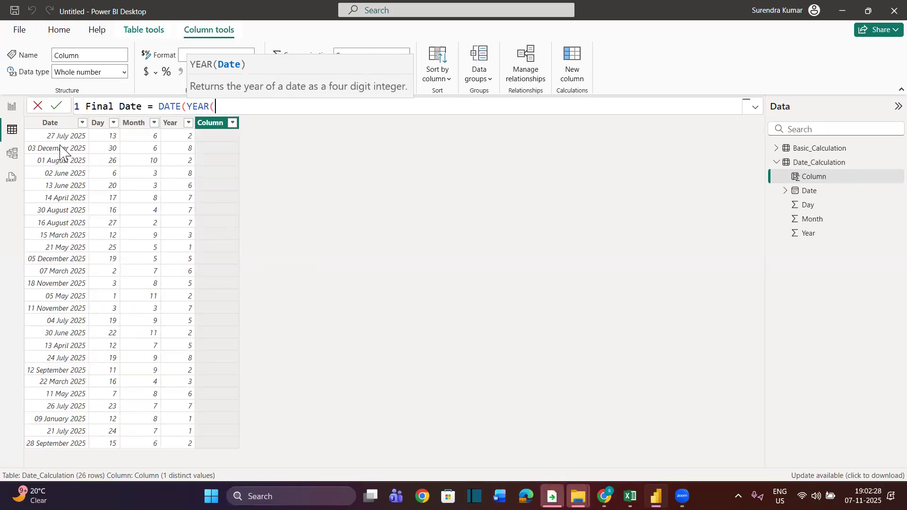
type("Date")
key("Up")
key("Down")
key("Down")
key("Down")
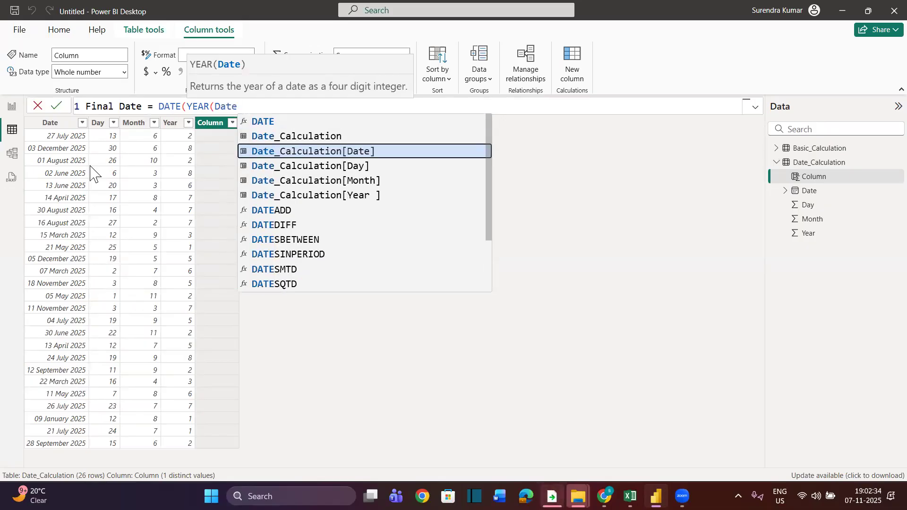
key("Tab")
type(")")
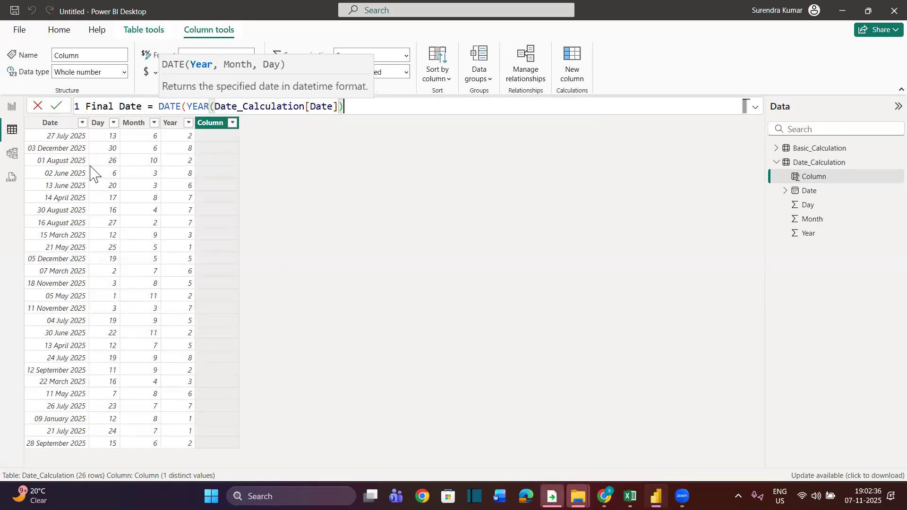
- Complete the year argument by adding Date_Calculation[Year ] to the extracted year
left_click_drag(186, 105, 374, 126)
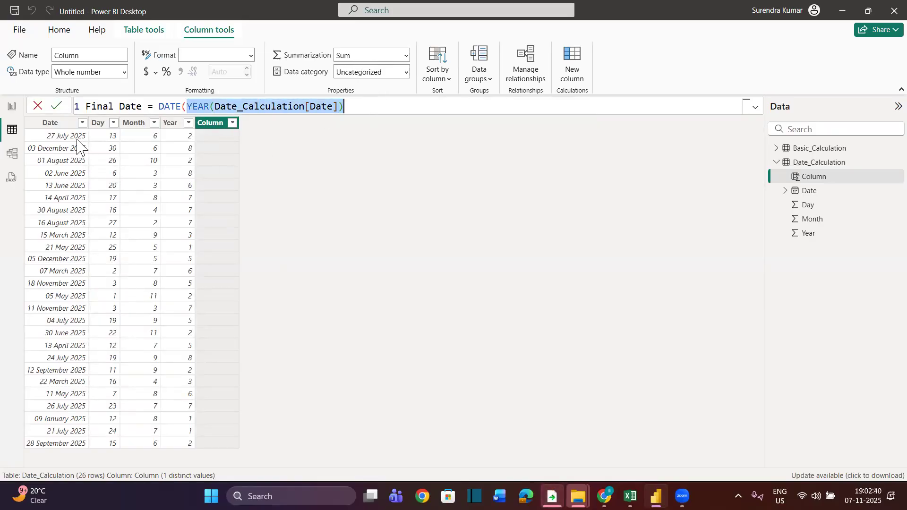
left_click(353, 108)
type("+")
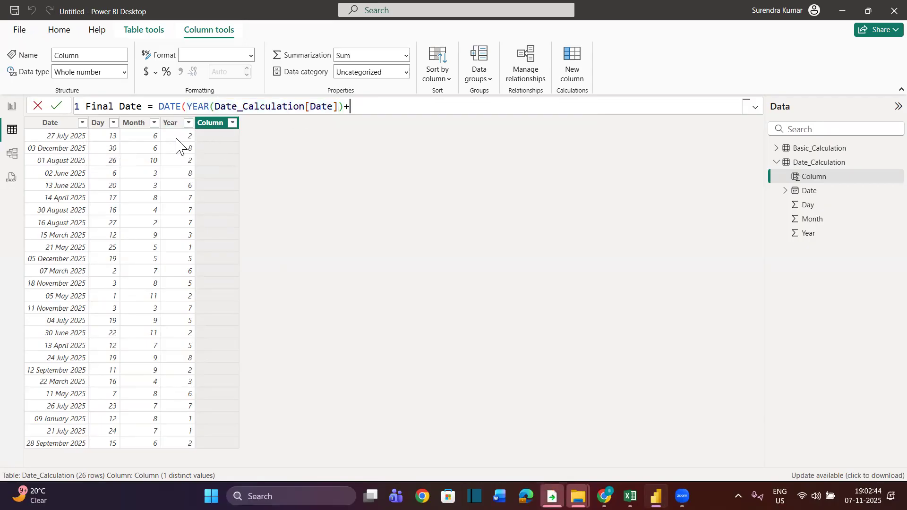
type("year")
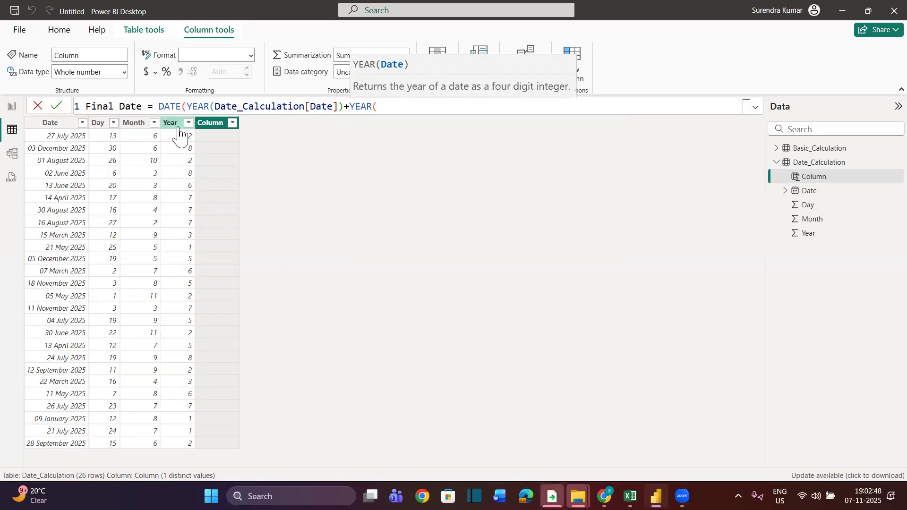
key("BackSpace")
key("BackSpace")
key("Up")
key("Up")
key("Up")
key("Up")
key("Up")
key("Up")
key("Up")
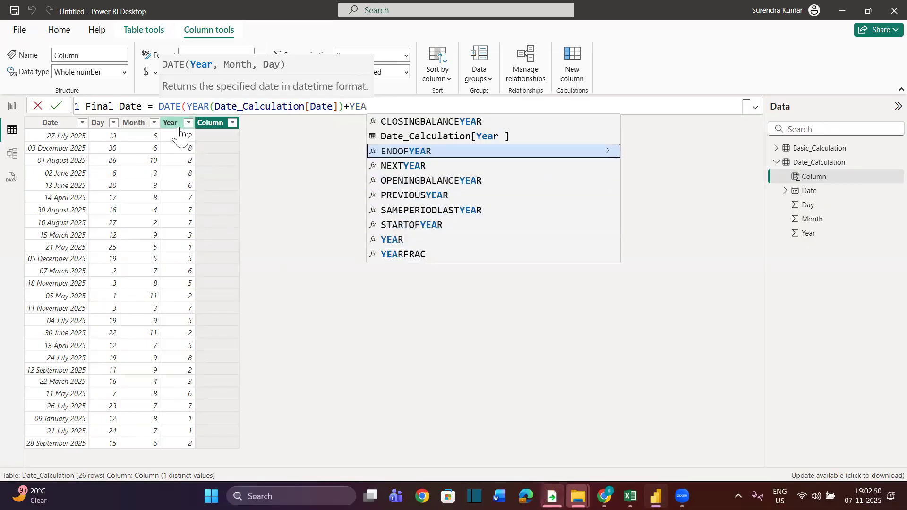
key("Tab")
type(",")
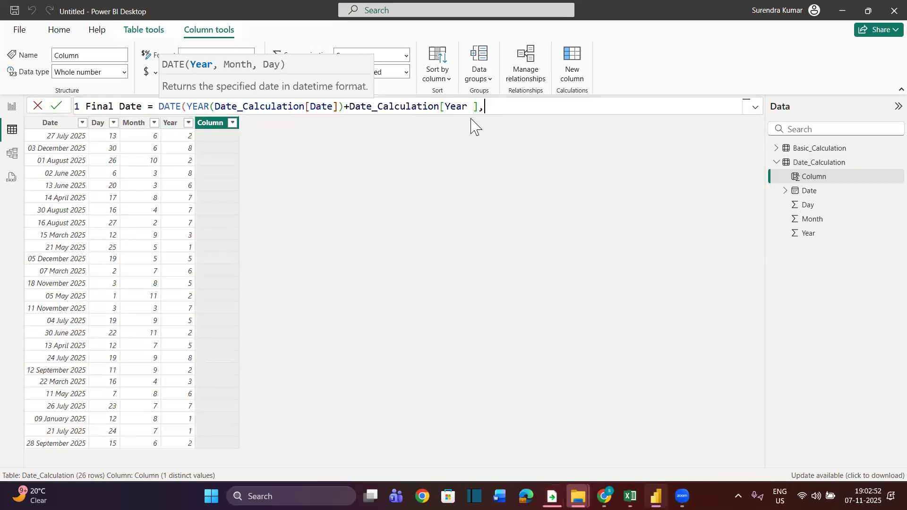
- Begin the month argument with MONTH(Date_Calculation[Date]) followed by a plus sign
type("monyh")
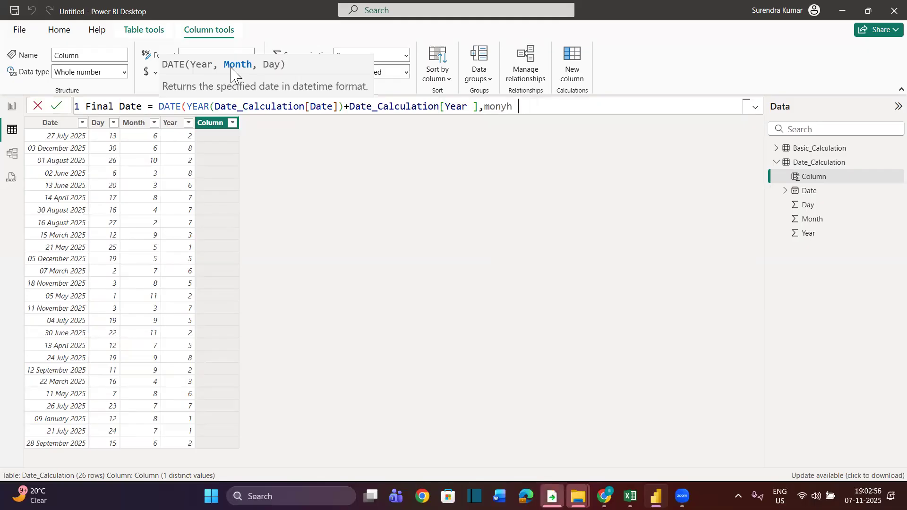
key("BackSpace")
key("BackSpace")
key("BackSpace")
key("Tab")
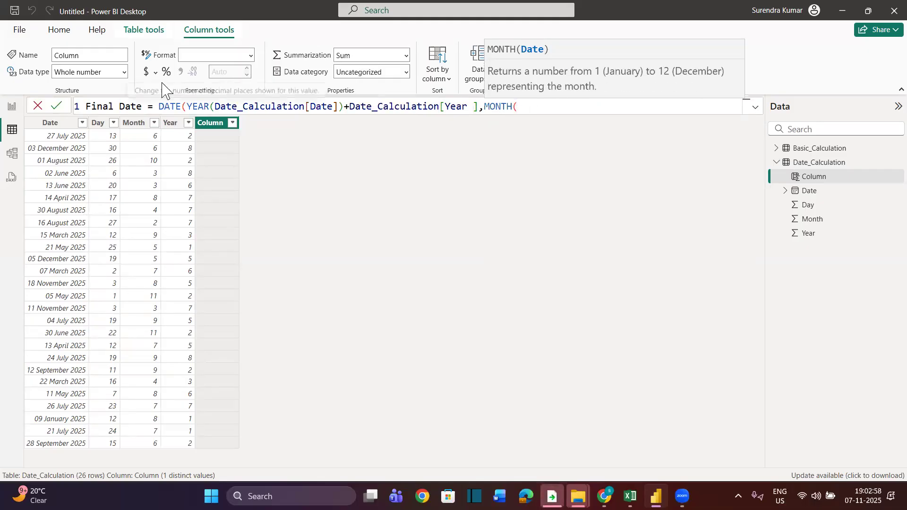
type("date")
key("Down")
key("Down")
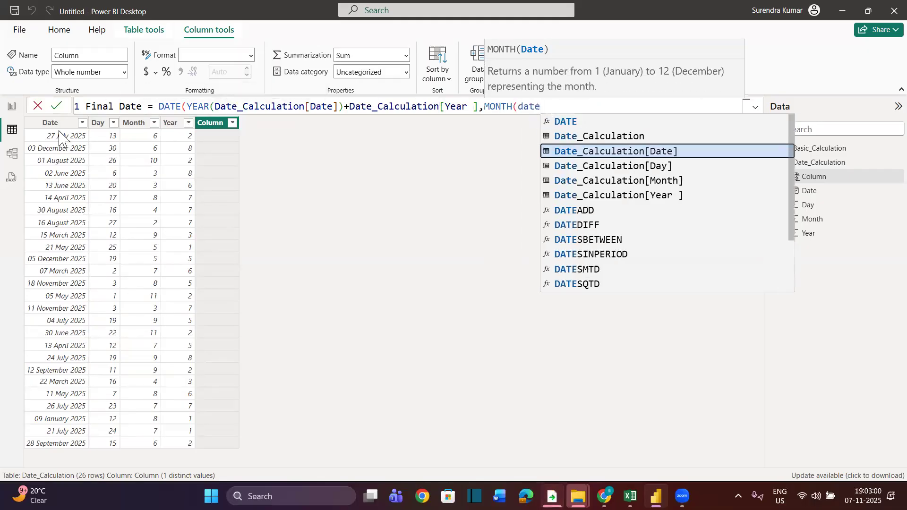
key("Tab")
type(")+")
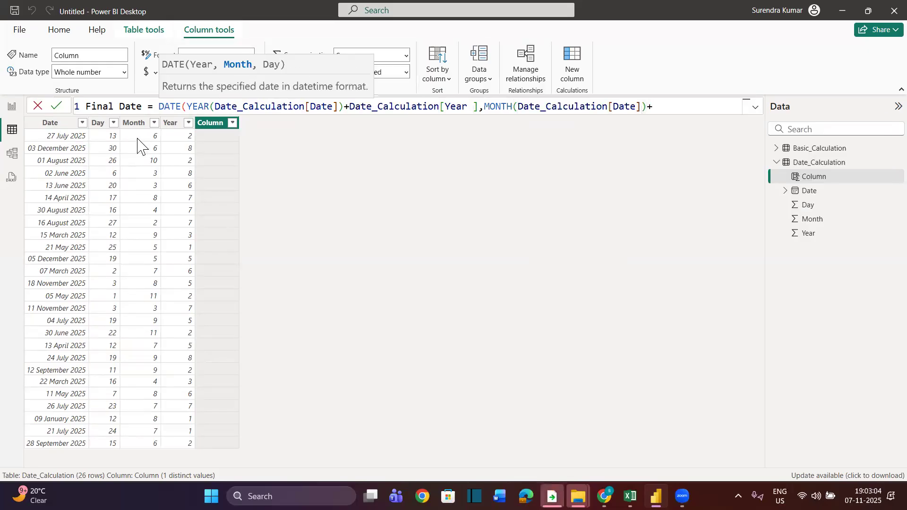
- Complete the month argument by adding Date_Calculation[Month] to the extracted month
type("mont")
key("Up")
key("Up")
key("Up")
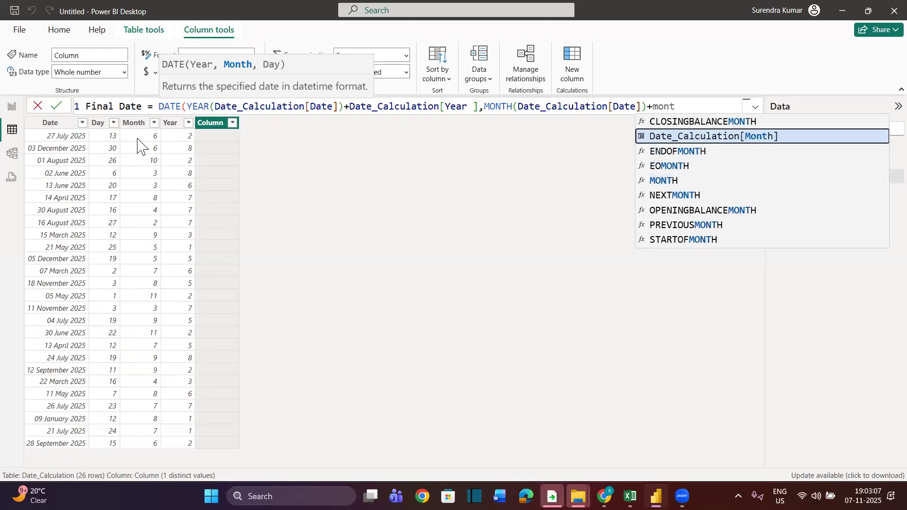
key("Tab")
type(",")
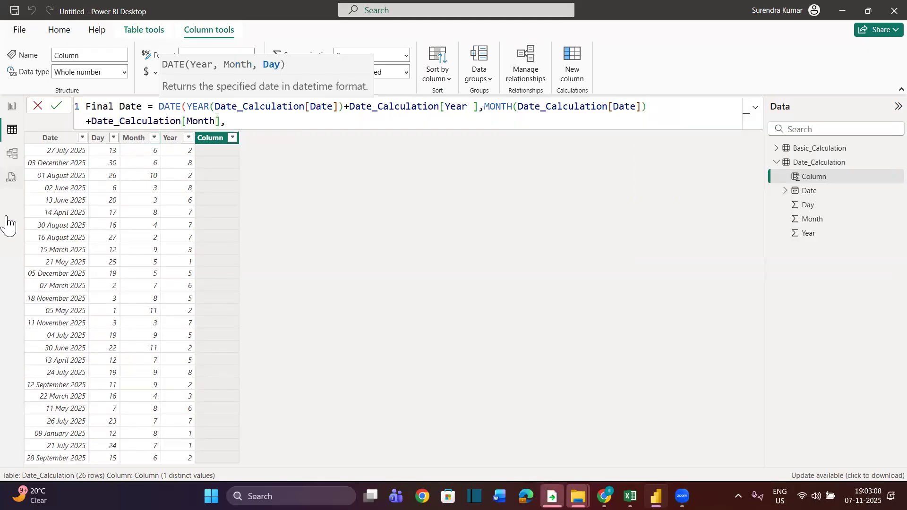
- Begin the day argument with DAY(Date_Calculation[Date]) followed by a plus sign
type("day")
key("Tab")
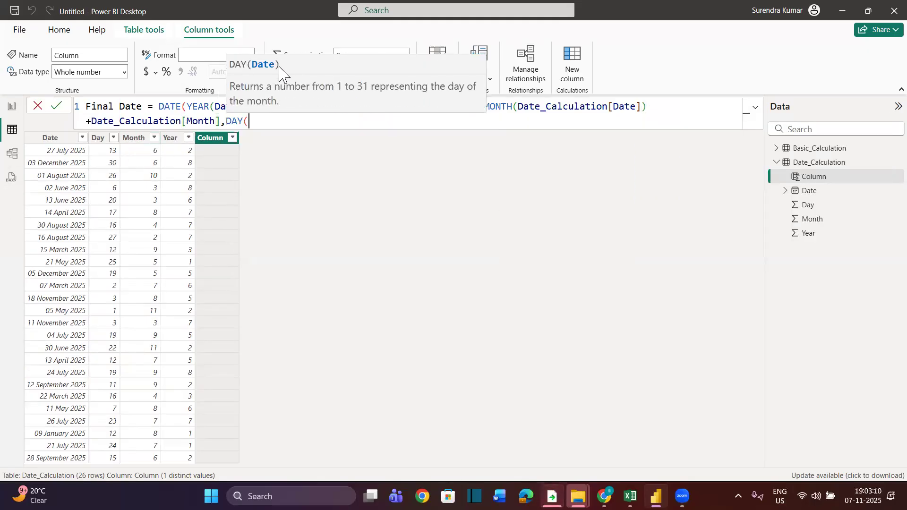
type("date")
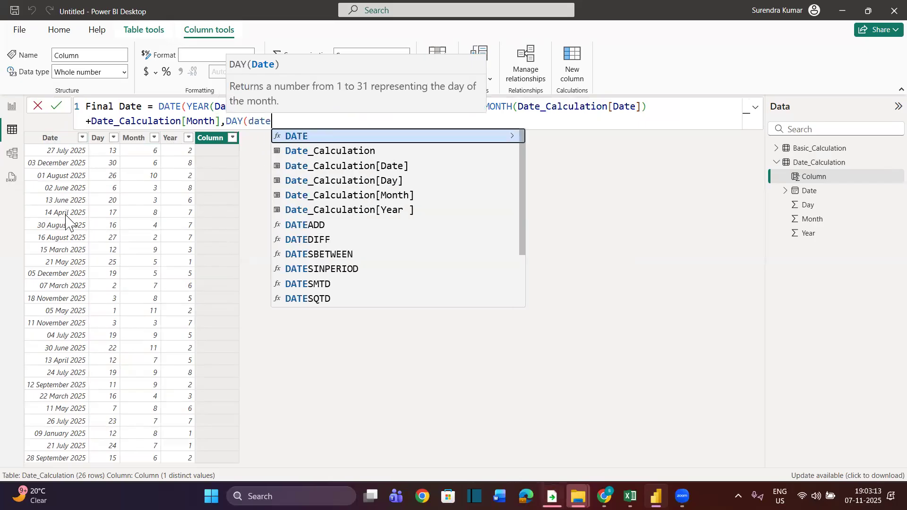
key("Down")
key("Down")
key("Tab")
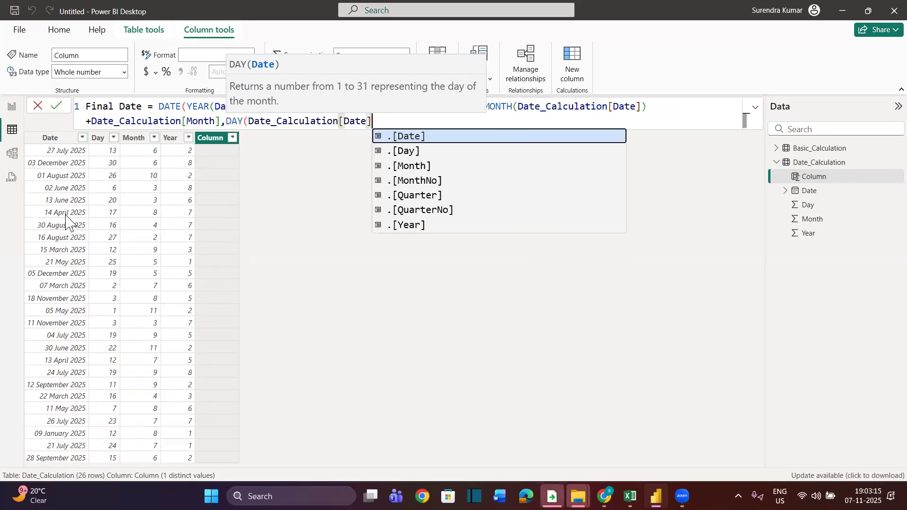
type(")+")
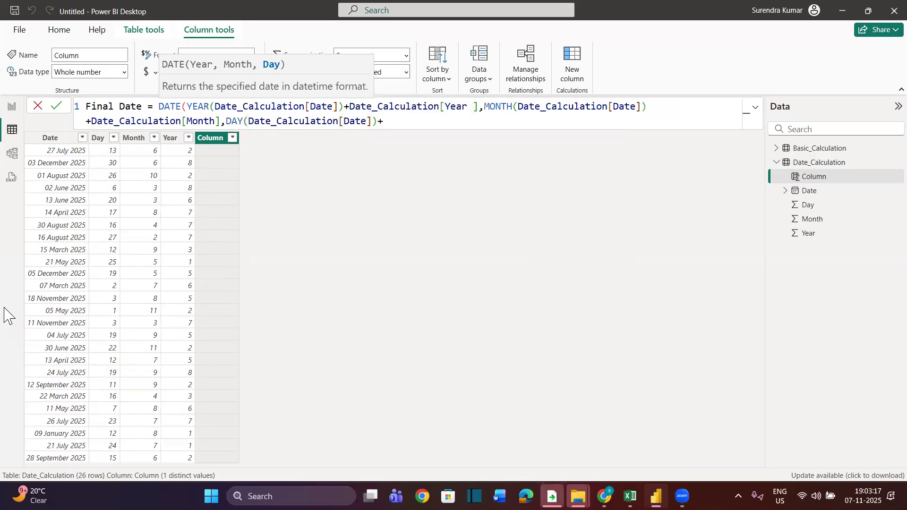
- Complete the day argument with Date_Calculation[Day] and commit the Final Date formula
type("day")
key("Down")
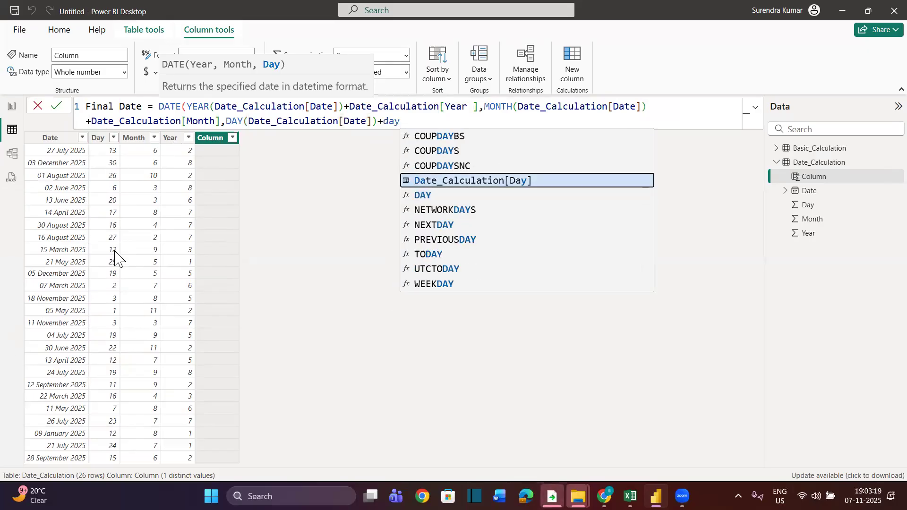
key("Tab")
type(")")
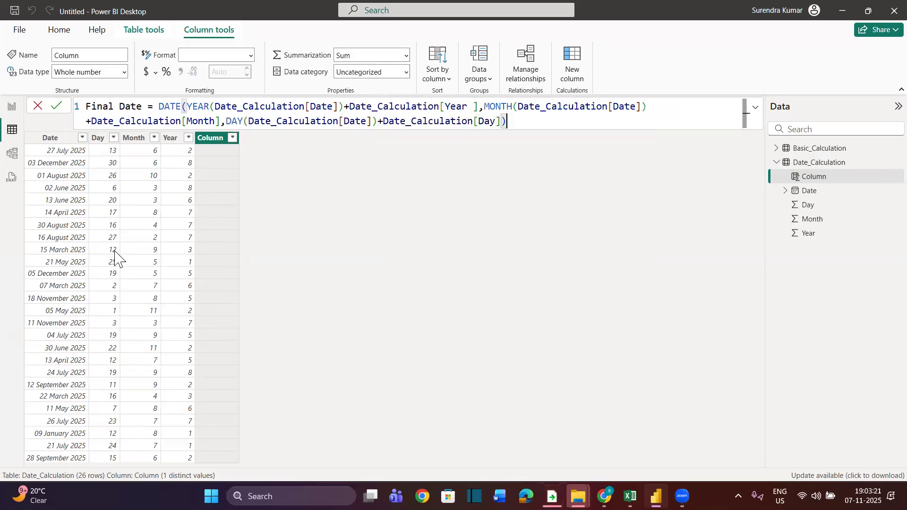
key("Return")
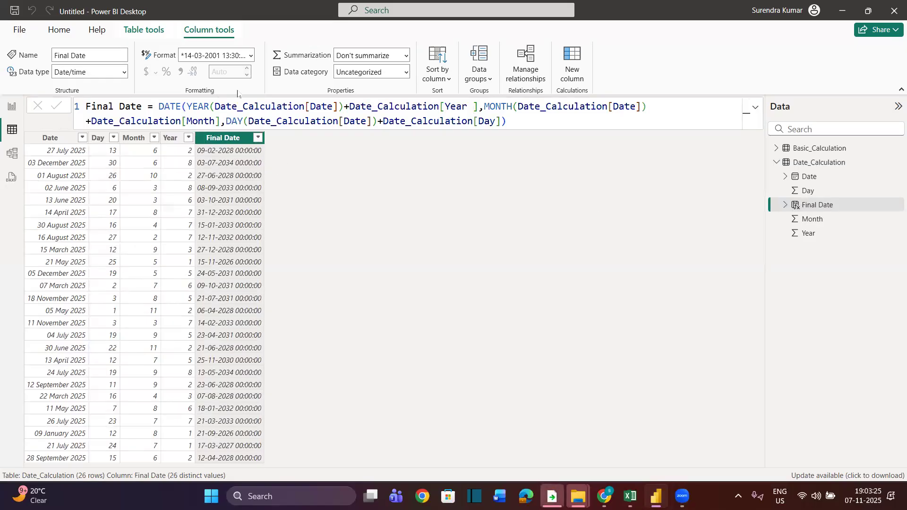
- Format the Final Date column as Long Date (14 March 2001)
left_click(251, 59)
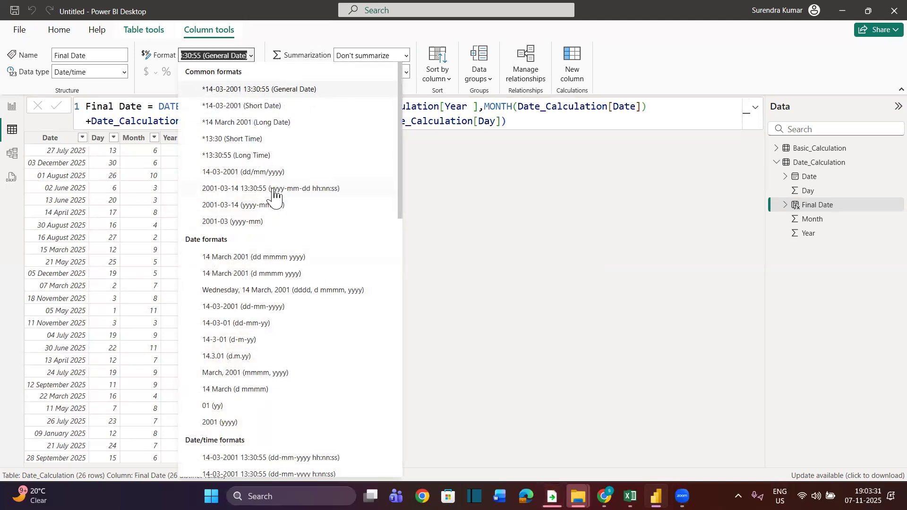
left_click(256, 123)
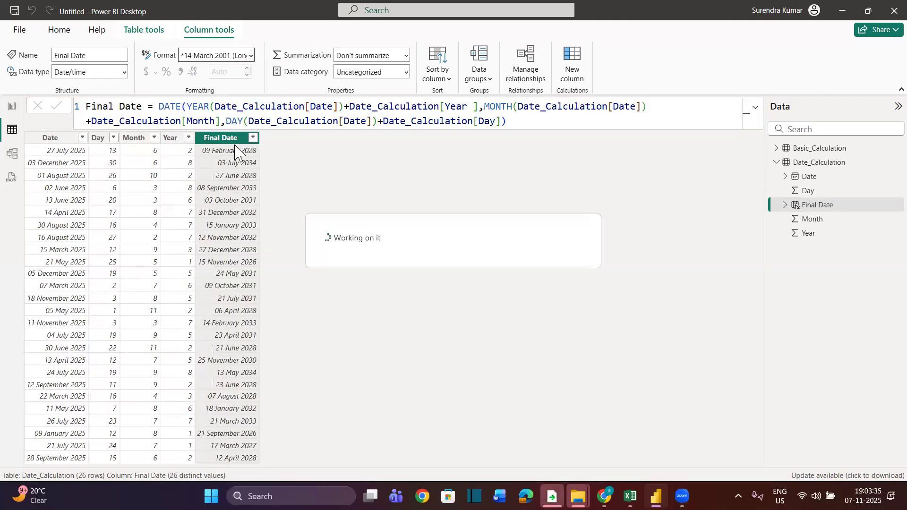